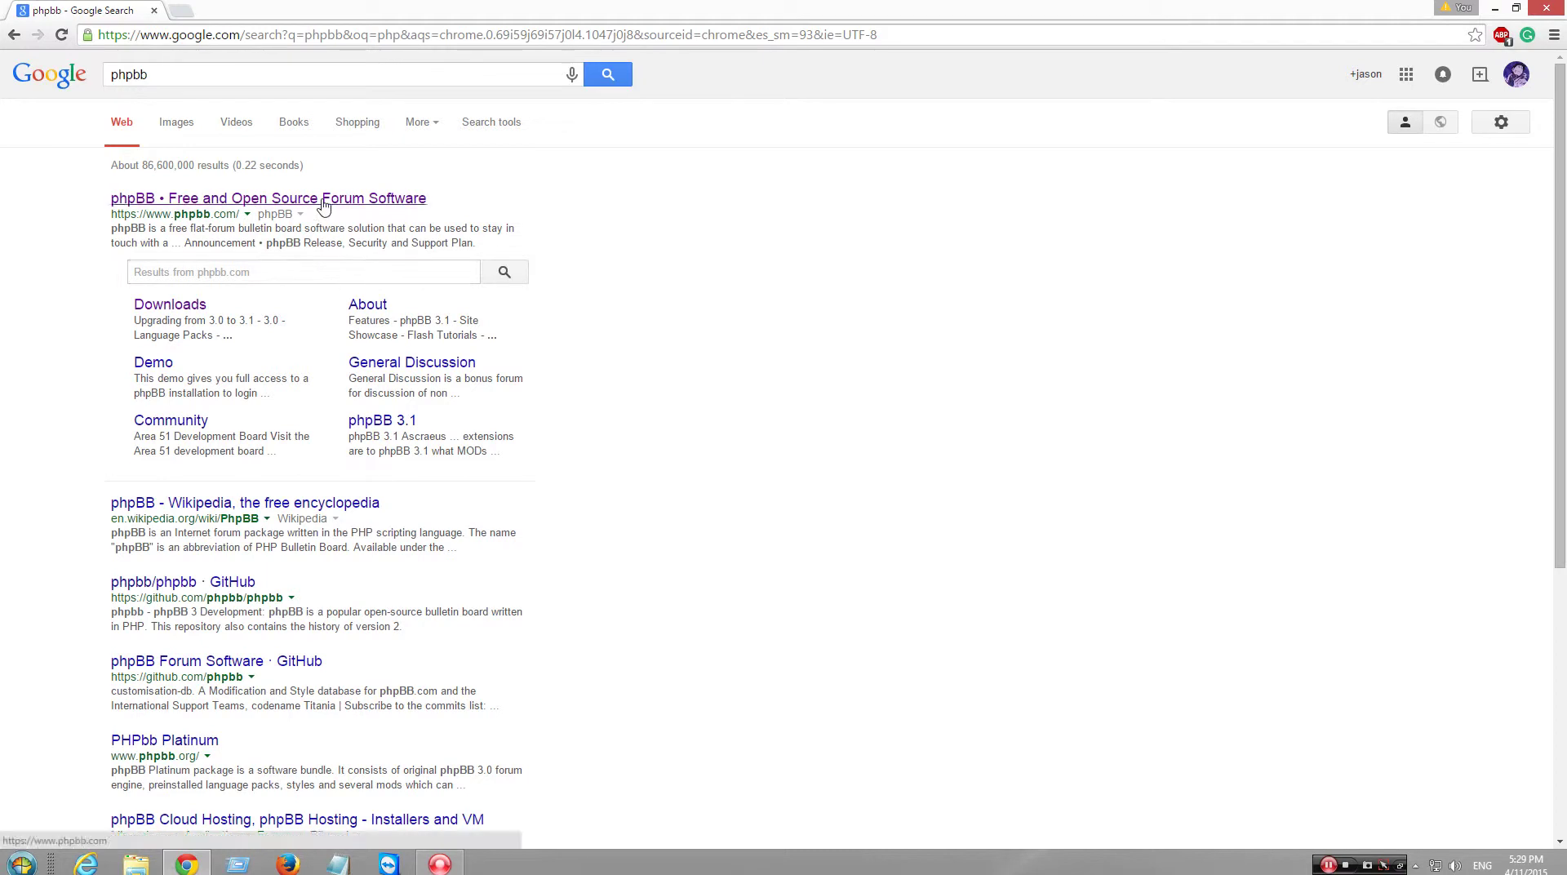
- Visit phpBB.com's demo and Community Forums, then open the Download phpBB 3.1 page
left_click(253, 204)
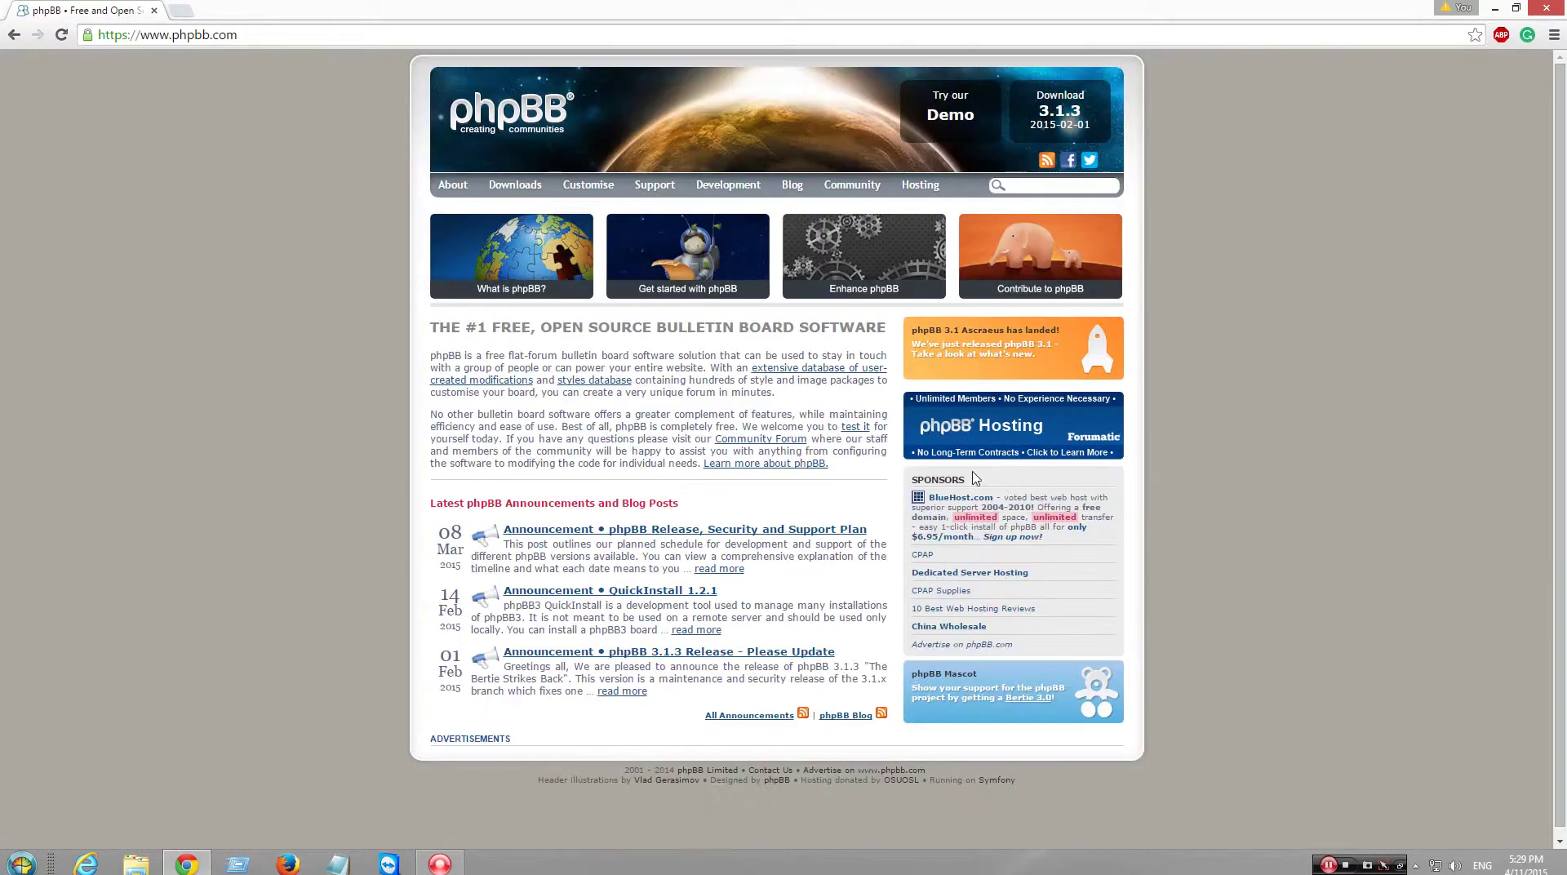
left_click(951, 115)
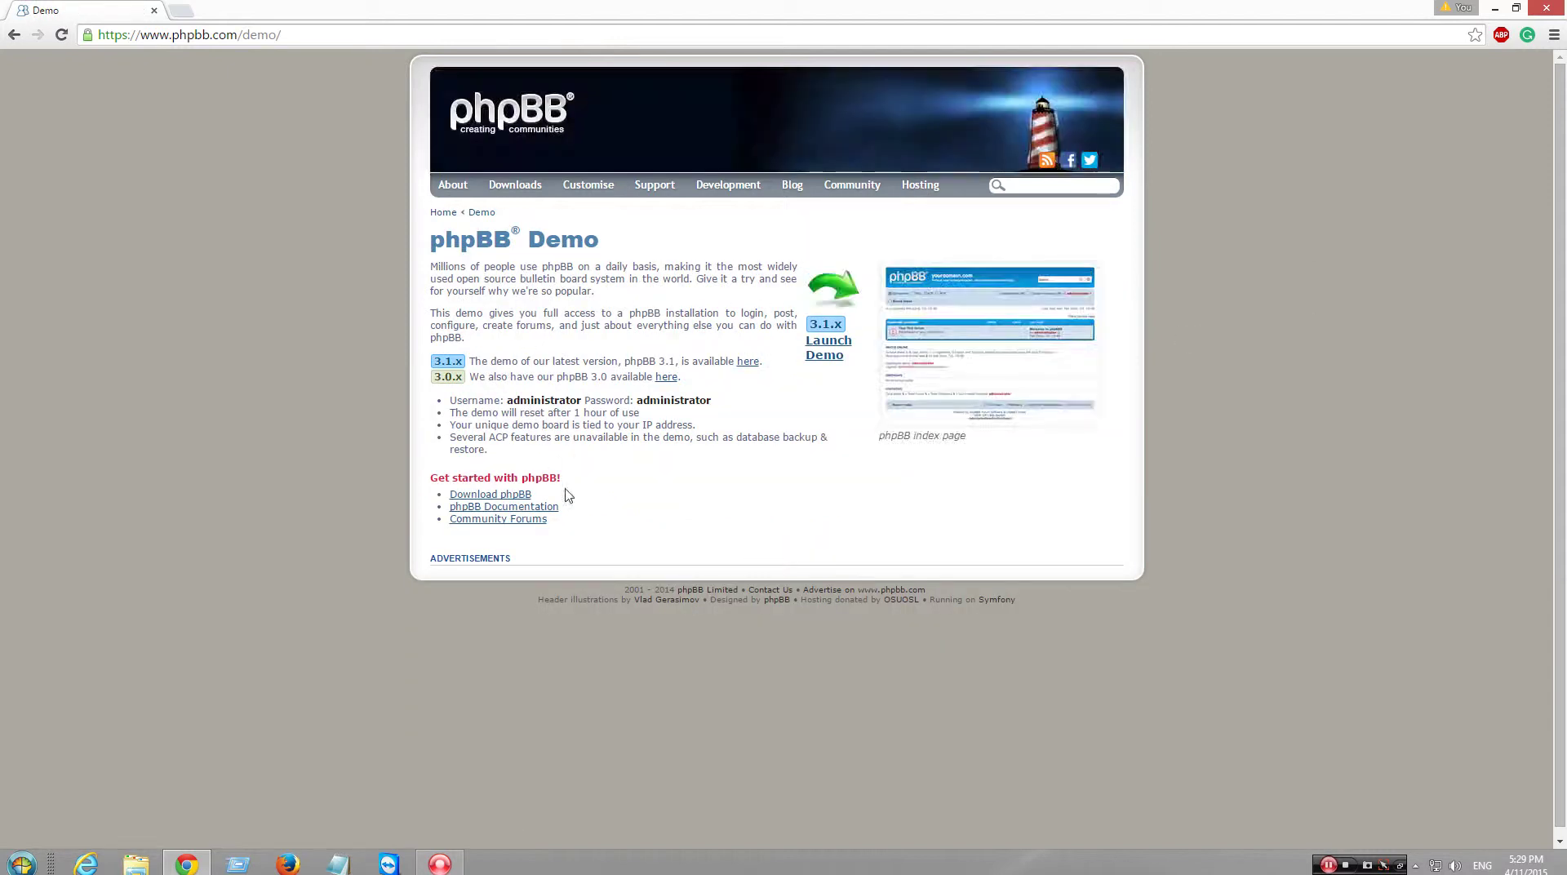
left_click(520, 519)
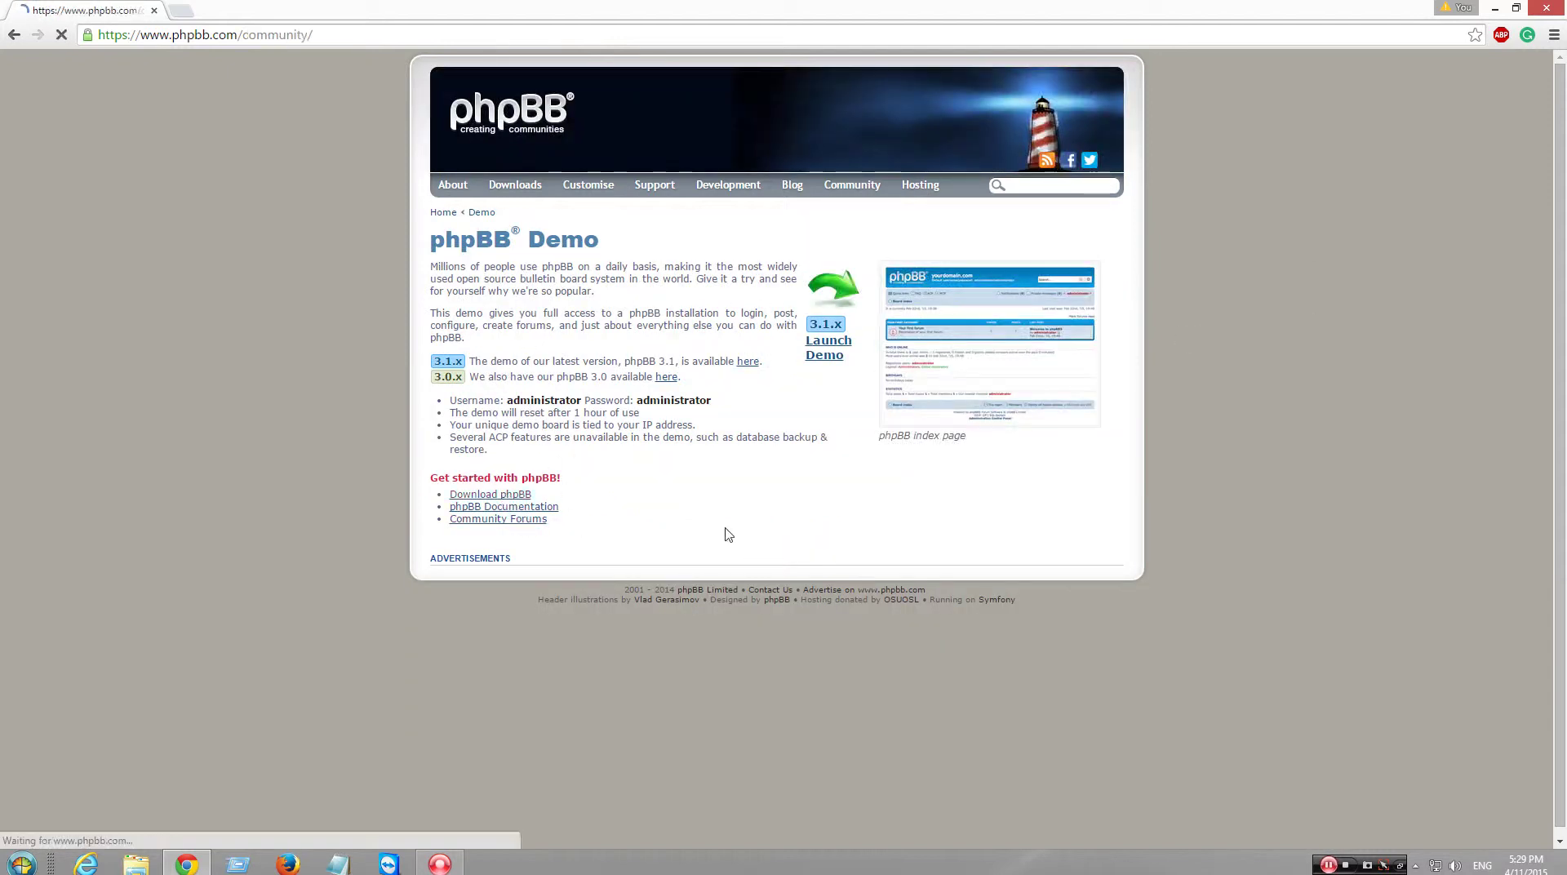
scroll(729, 528, "down", 10)
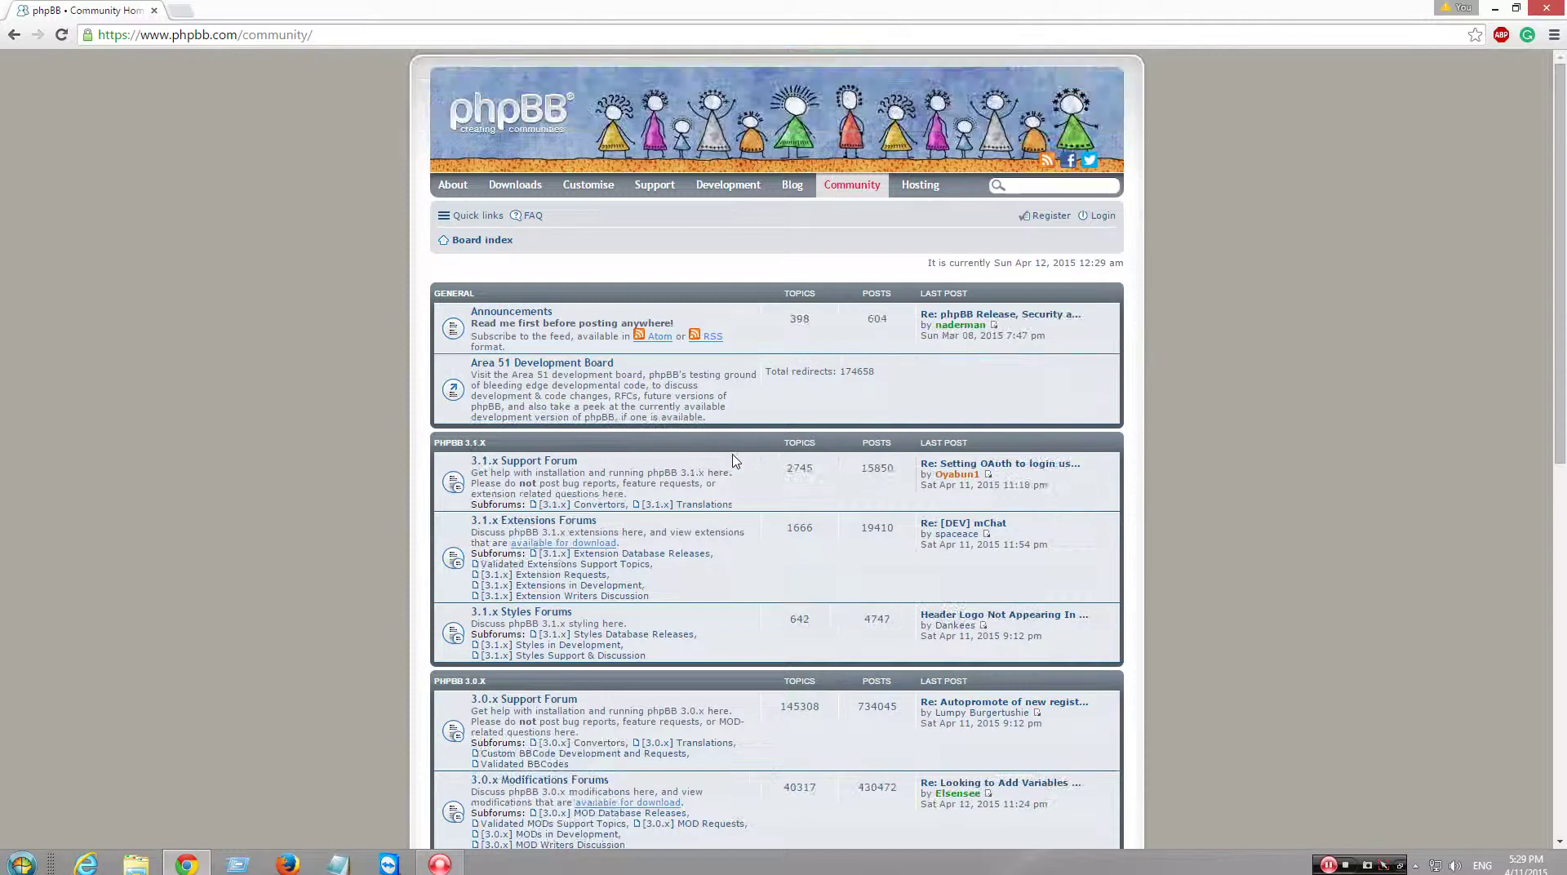
scroll(732, 460, "down", 15)
scroll(731, 462, "up", 20)
left_click(13, 35)
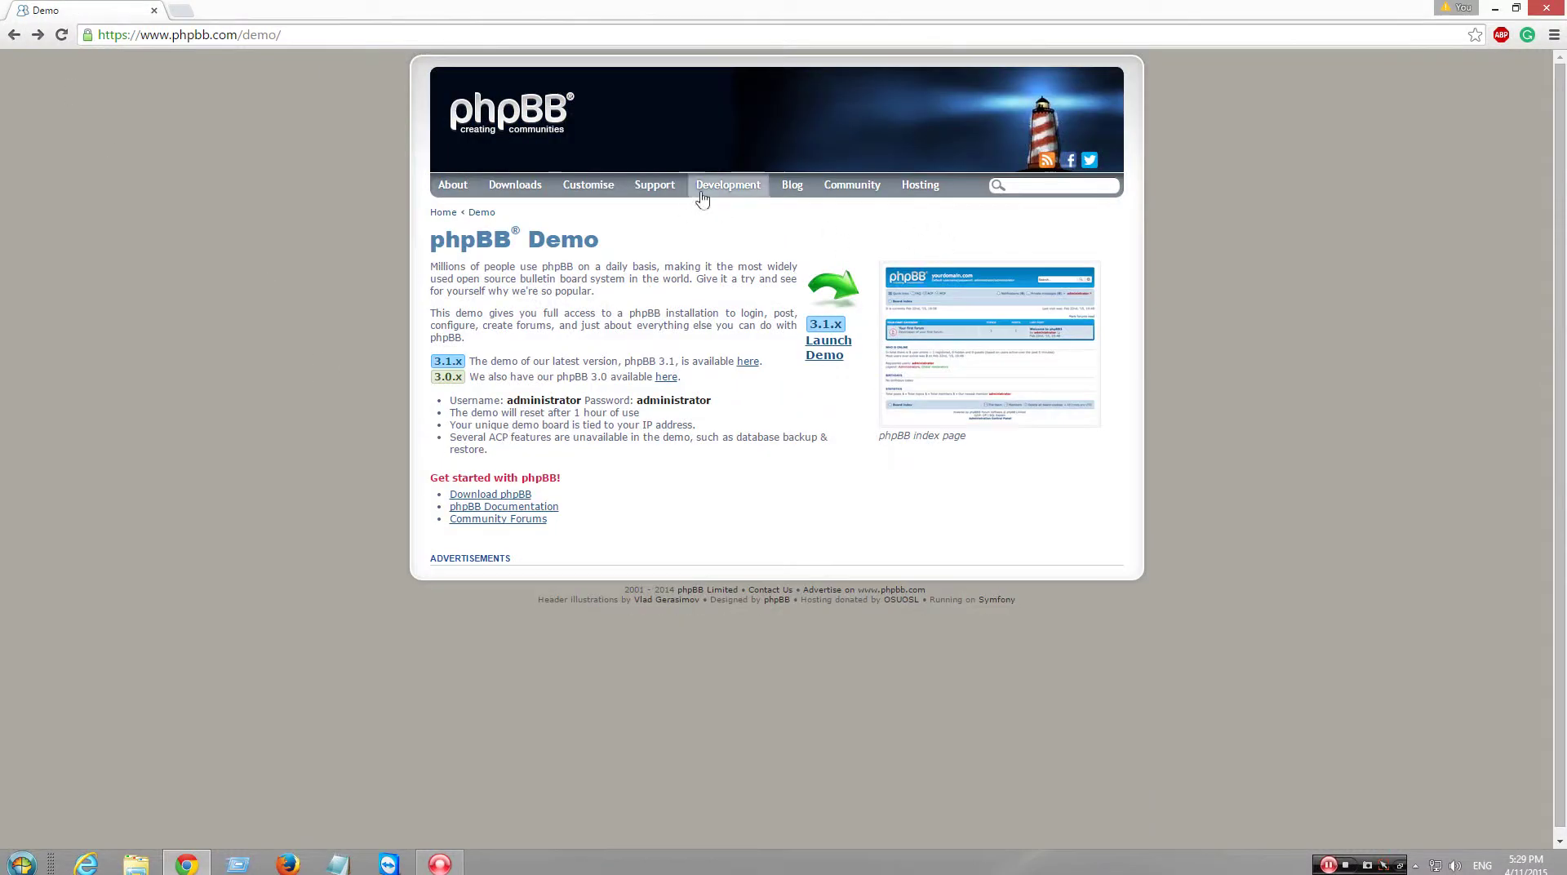
left_click(517, 217)
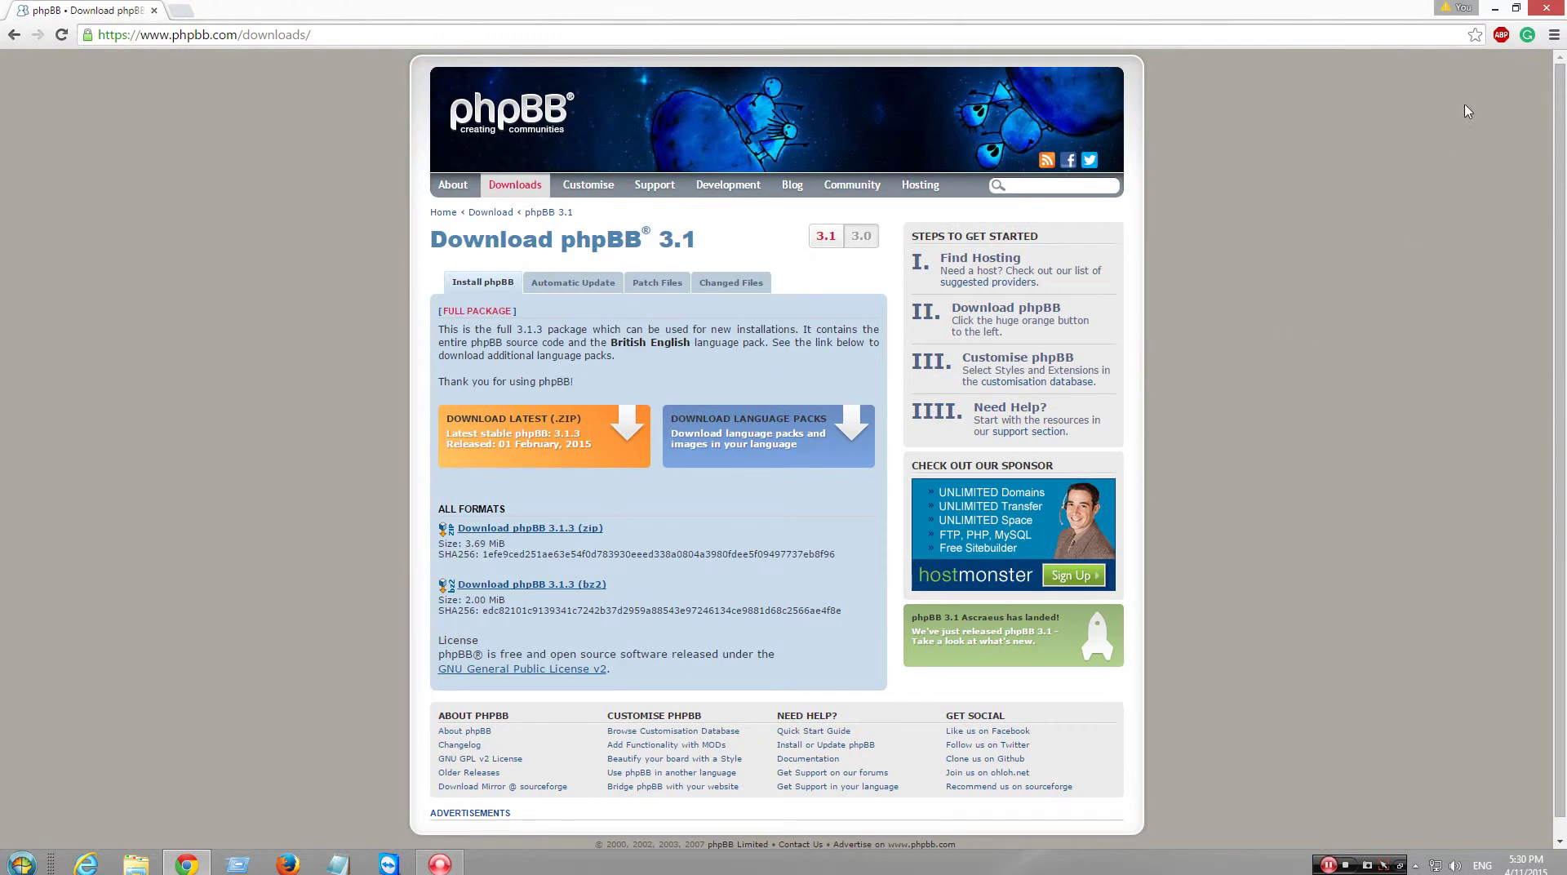
- Show the downloaded phpBB-3.1.3.zip in its Downloads folder from Chrome's Downloads list
left_click(1553, 37)
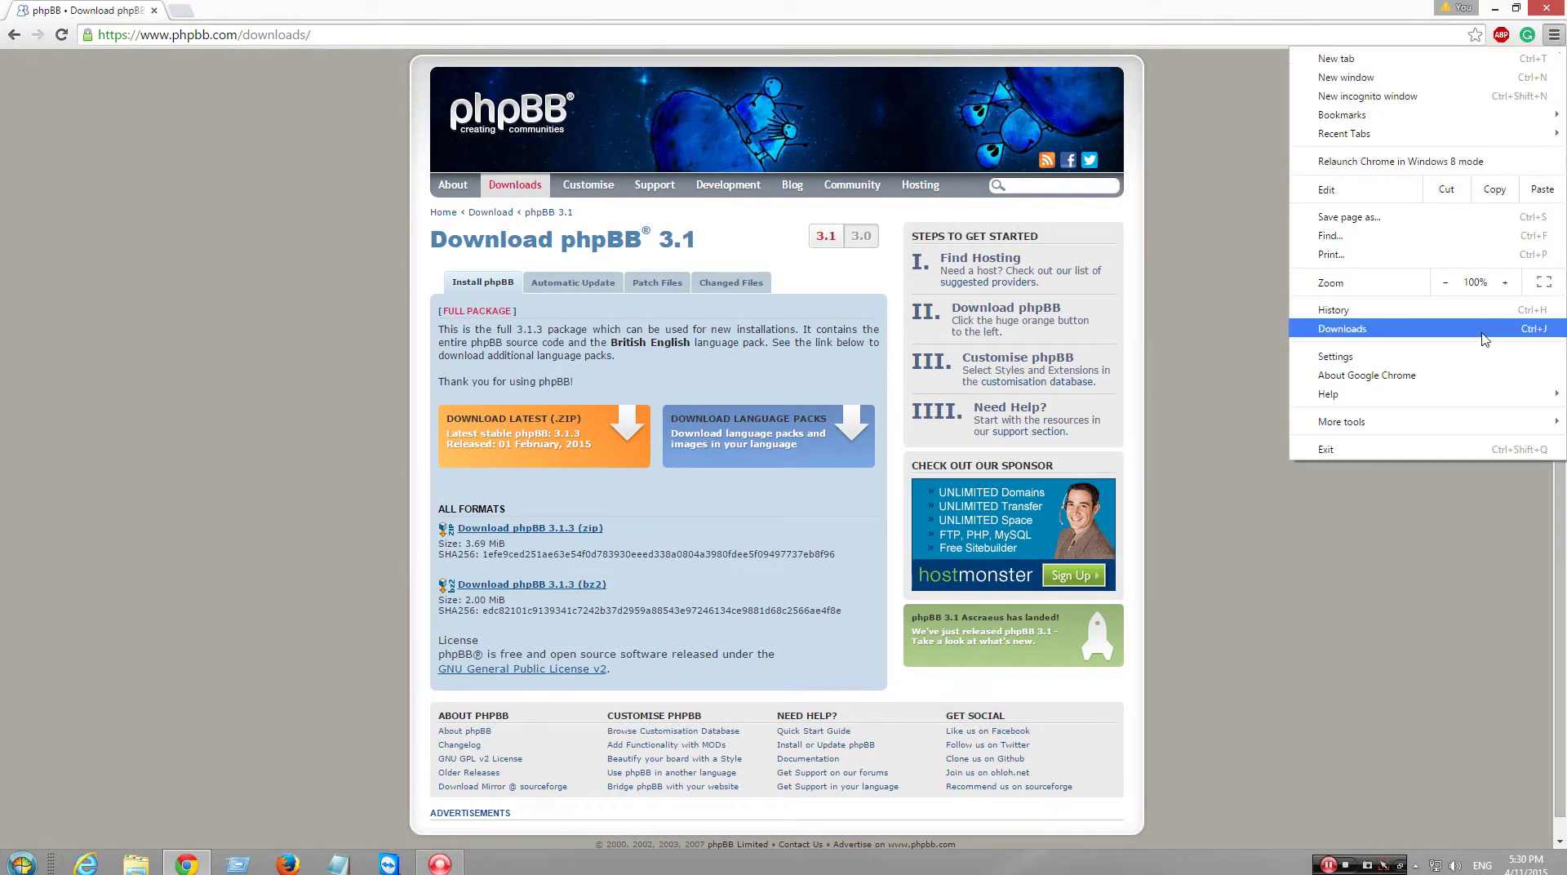
left_click(1448, 330)
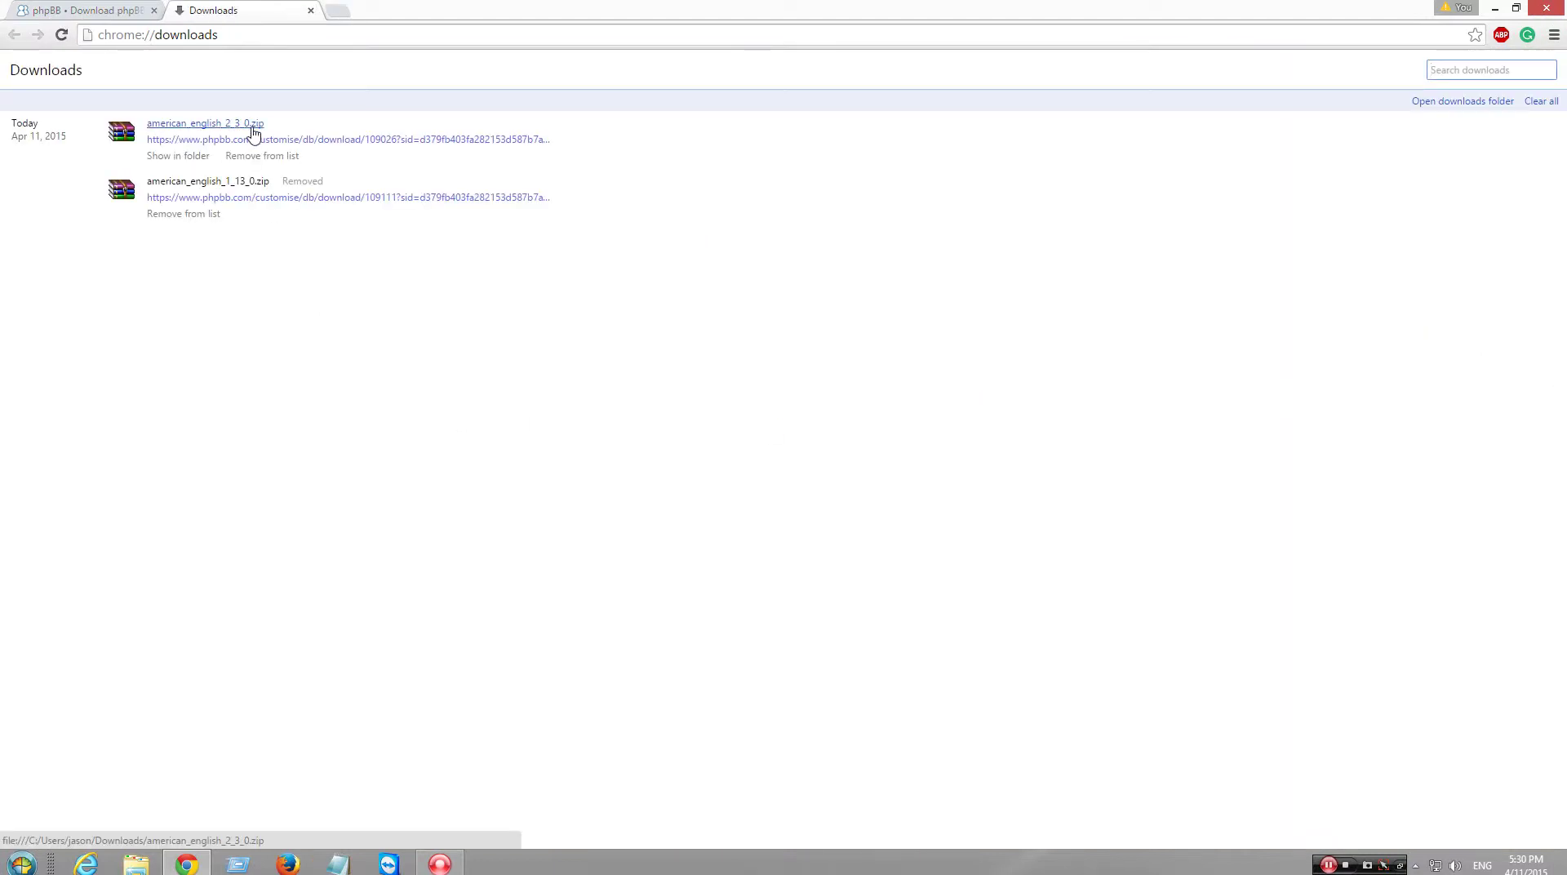
left_click(193, 157)
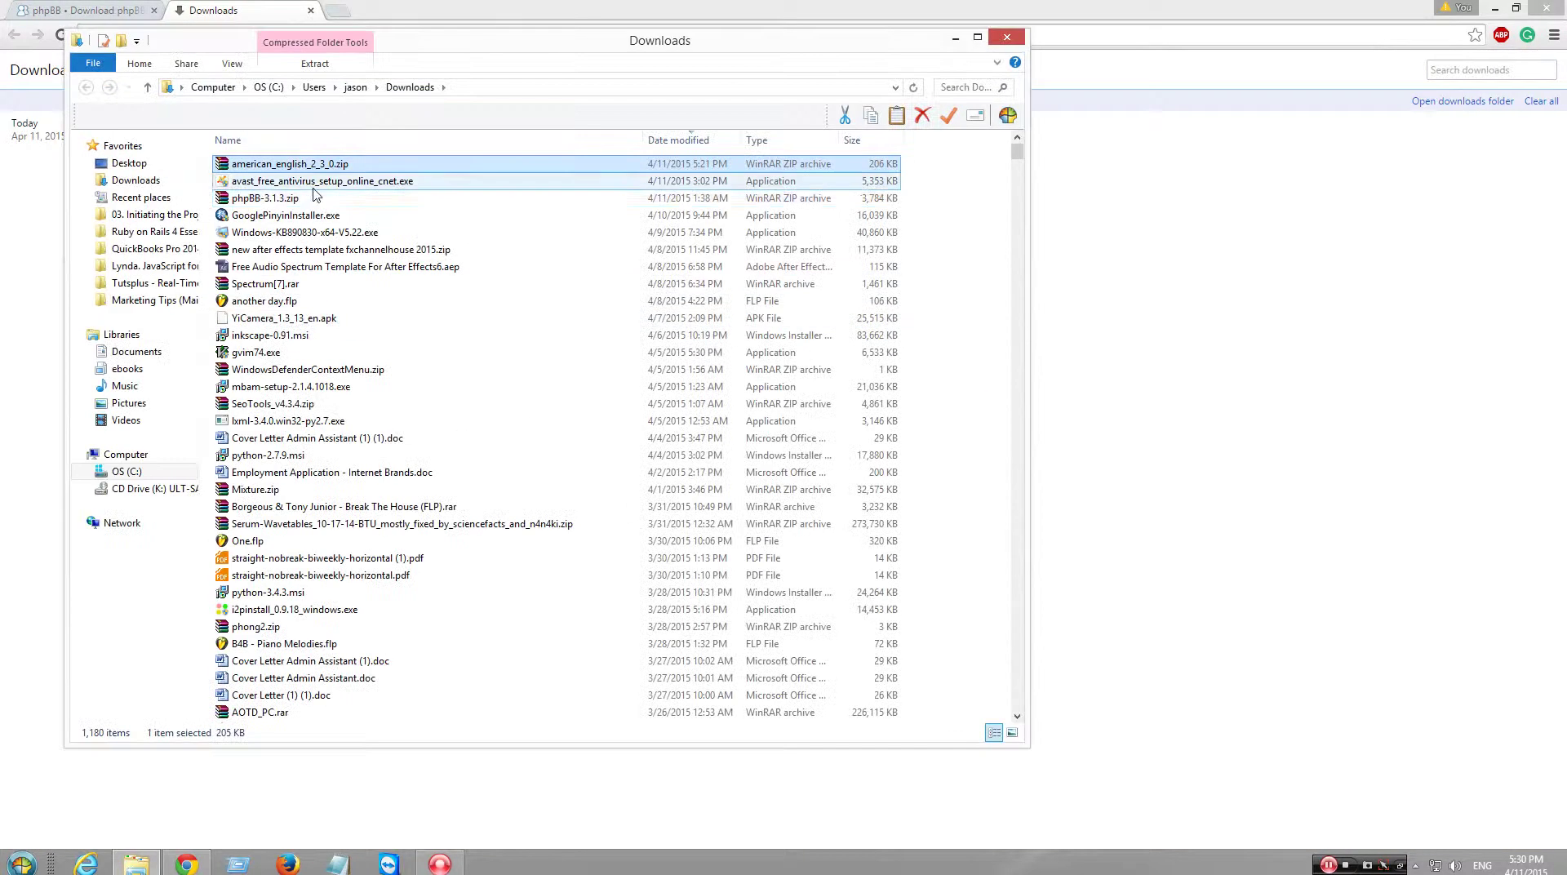
double_click(307, 200)
left_click(1006, 37)
left_click(1492, 10)
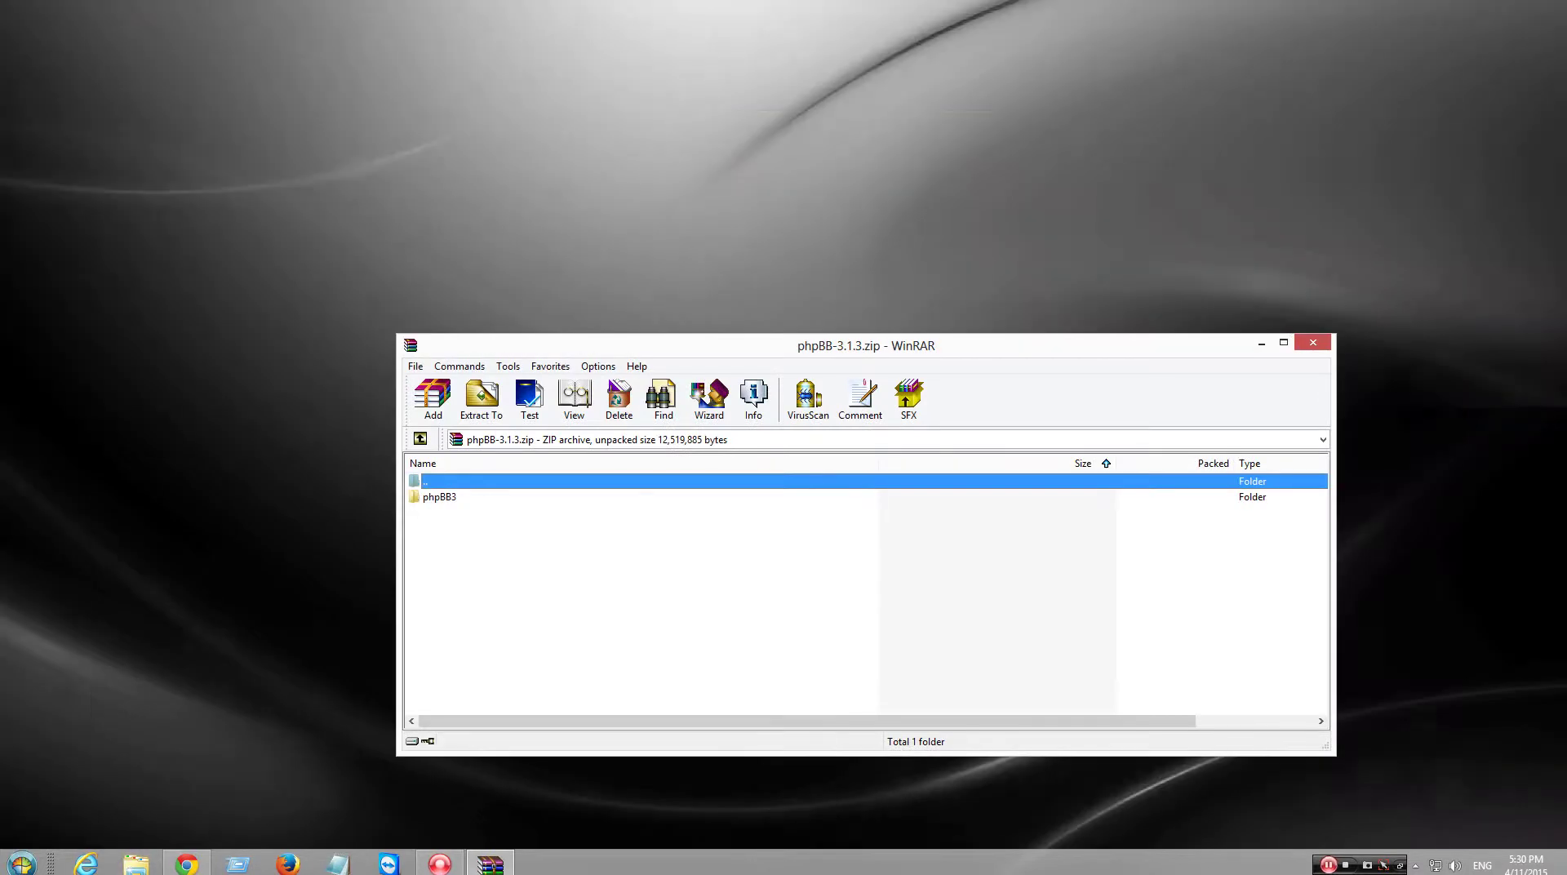
left_click(136, 864)
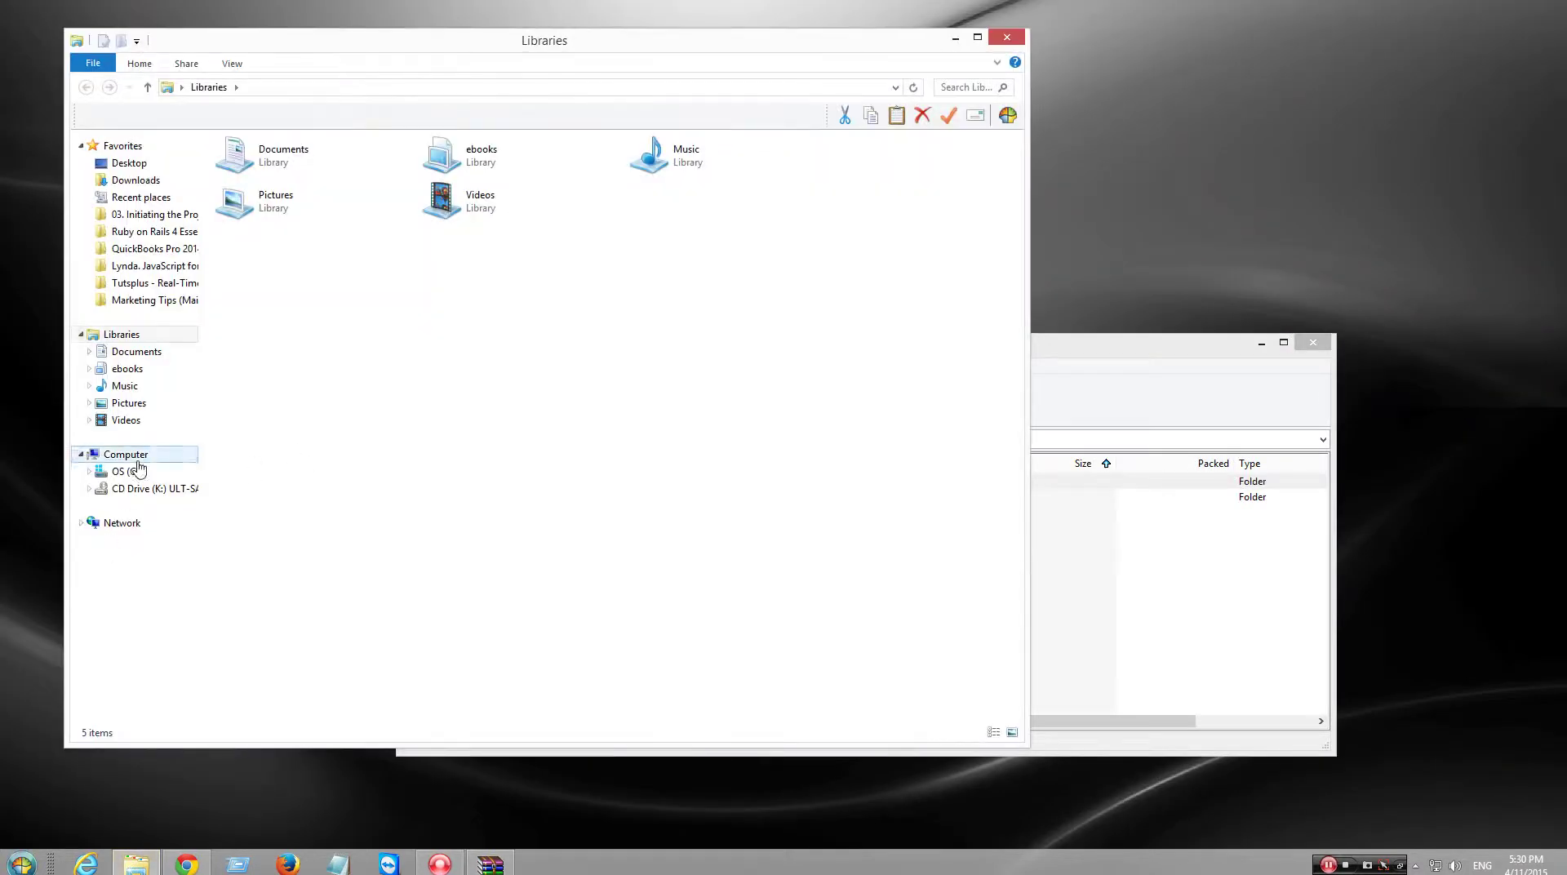
left_click(94, 456)
left_click(122, 472)
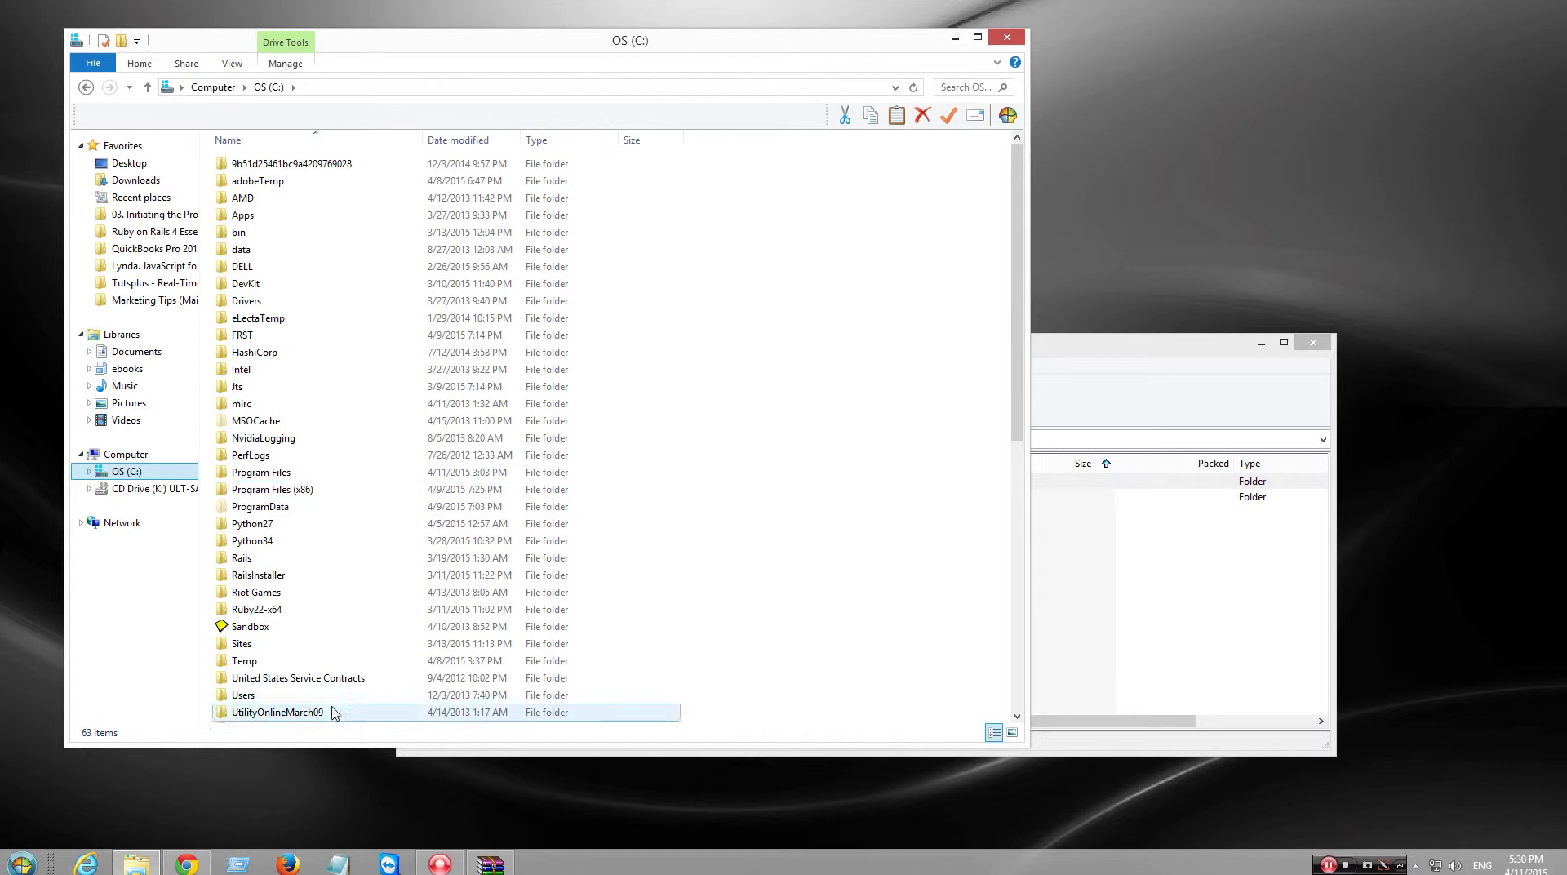
left_click(825, 577)
scroll(792, 555, "down", 3)
scroll(792, 555, "down", 2)
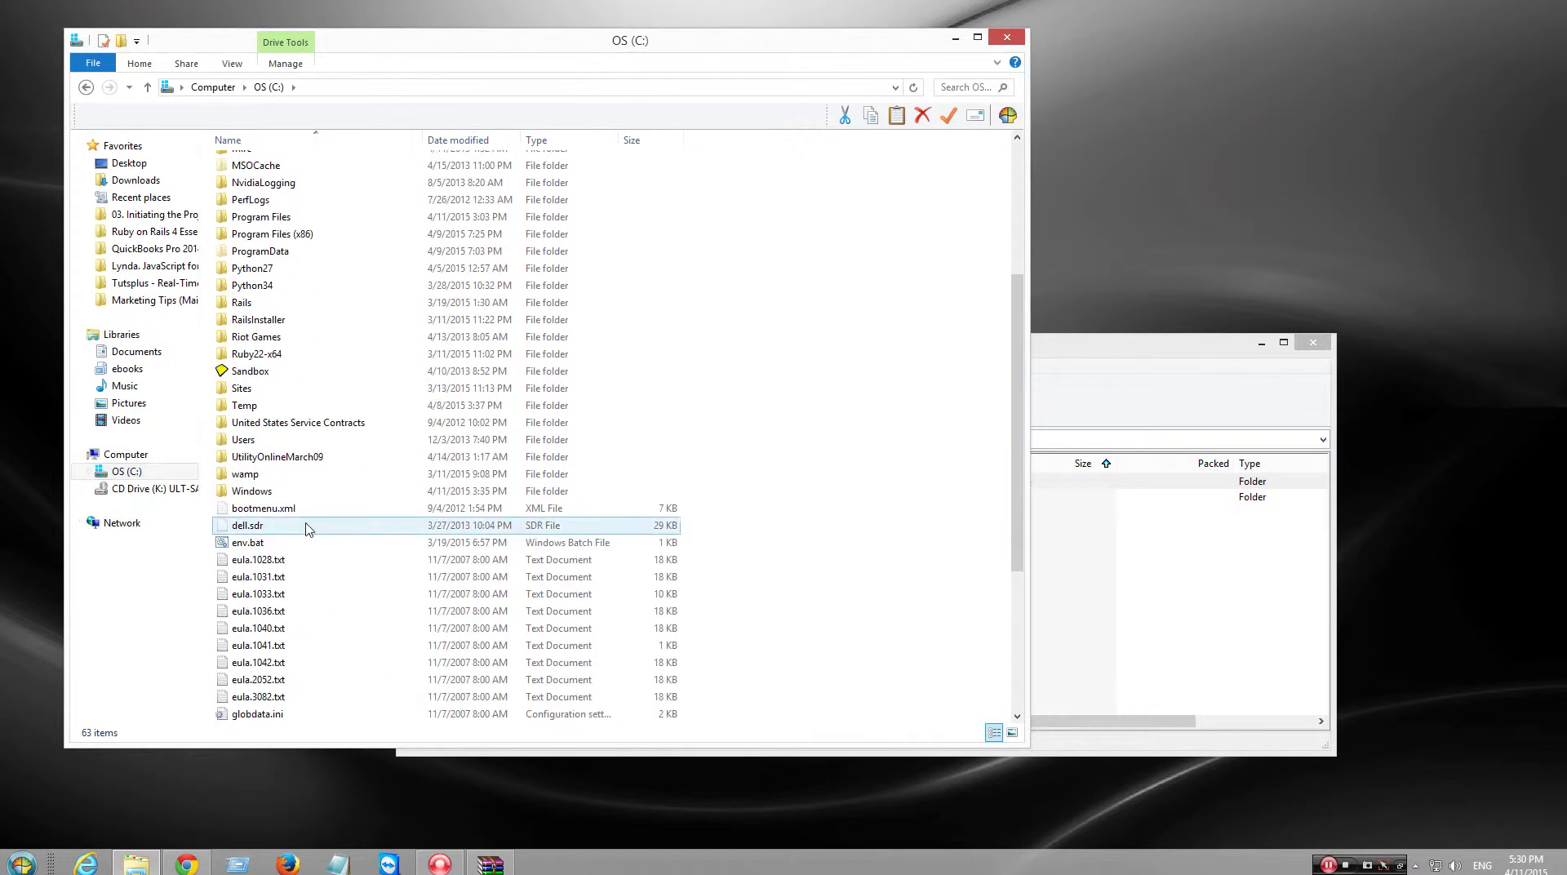
double_click(302, 473)
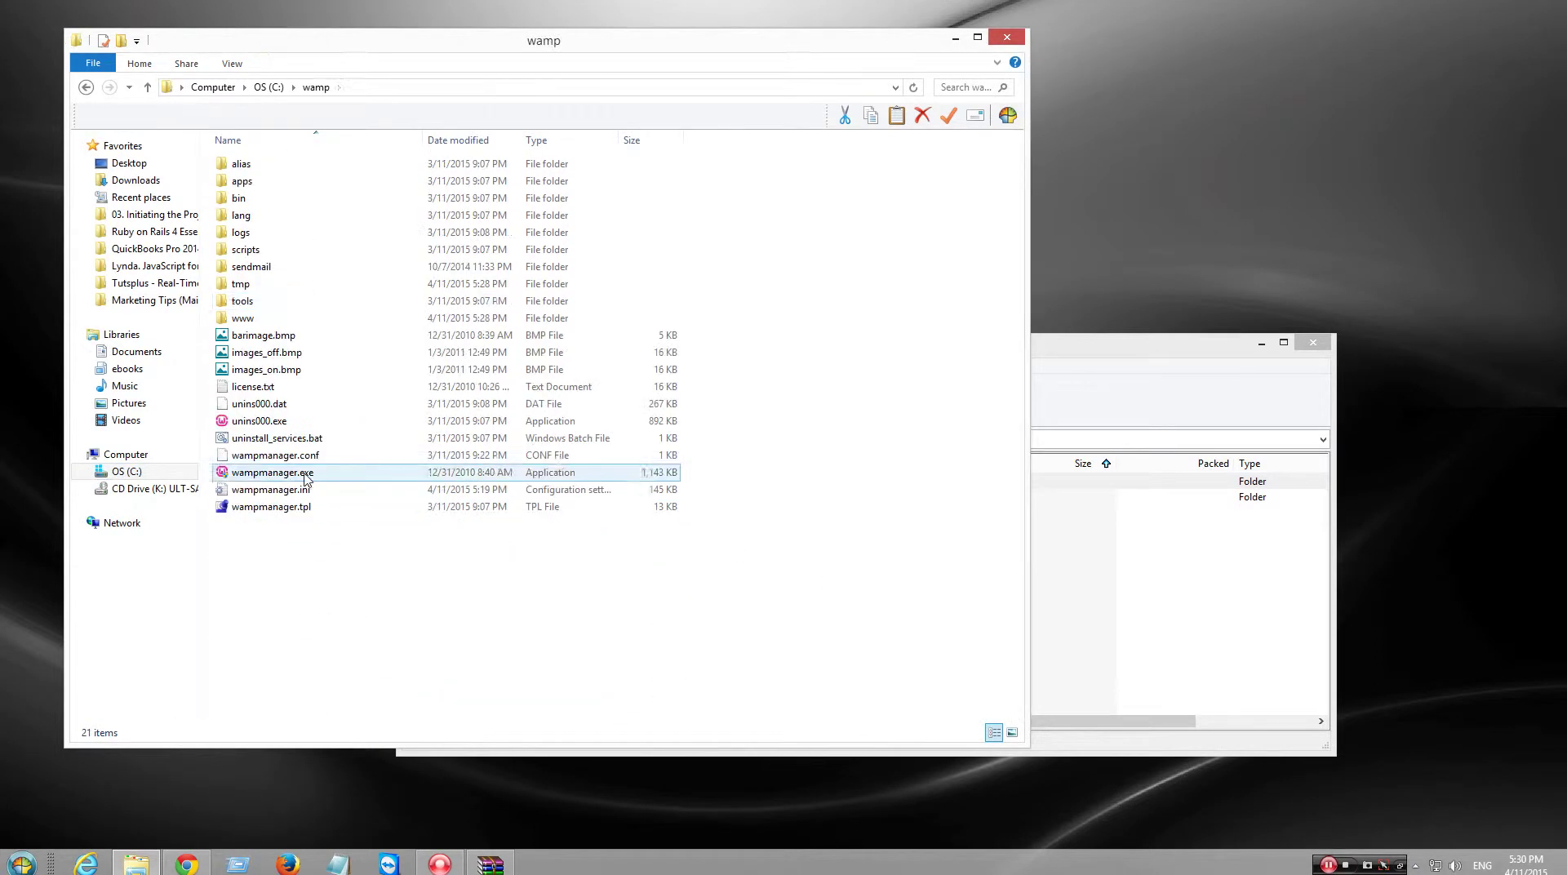
double_click(296, 318)
- Drag the phpBB3 folder from the archive into www, then close WinRAR
left_click(1332, 607)
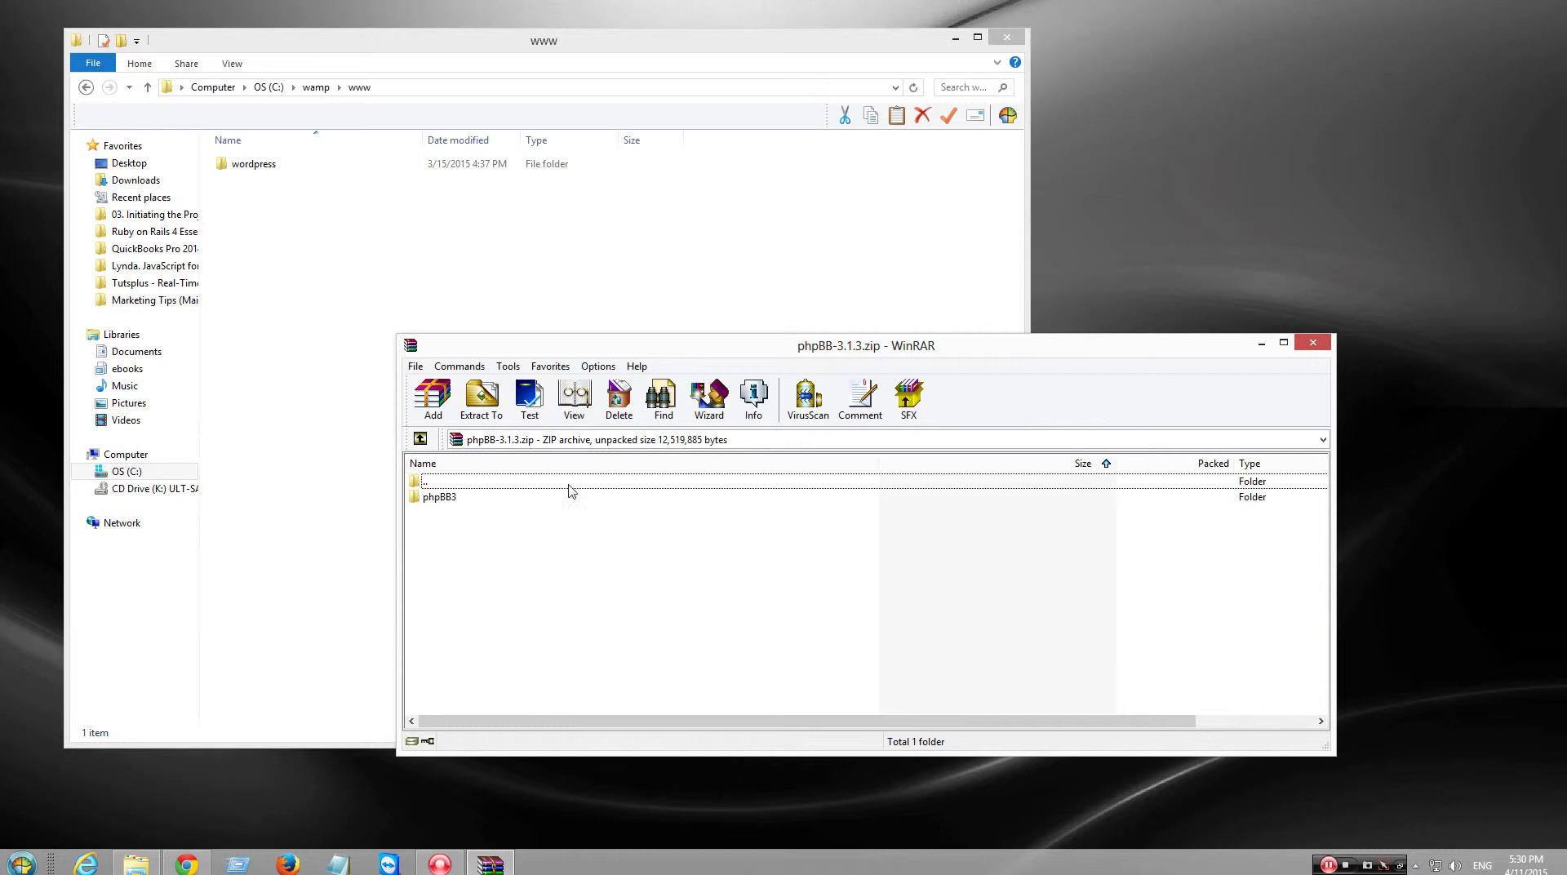
left_click_drag(457, 505, 347, 517)
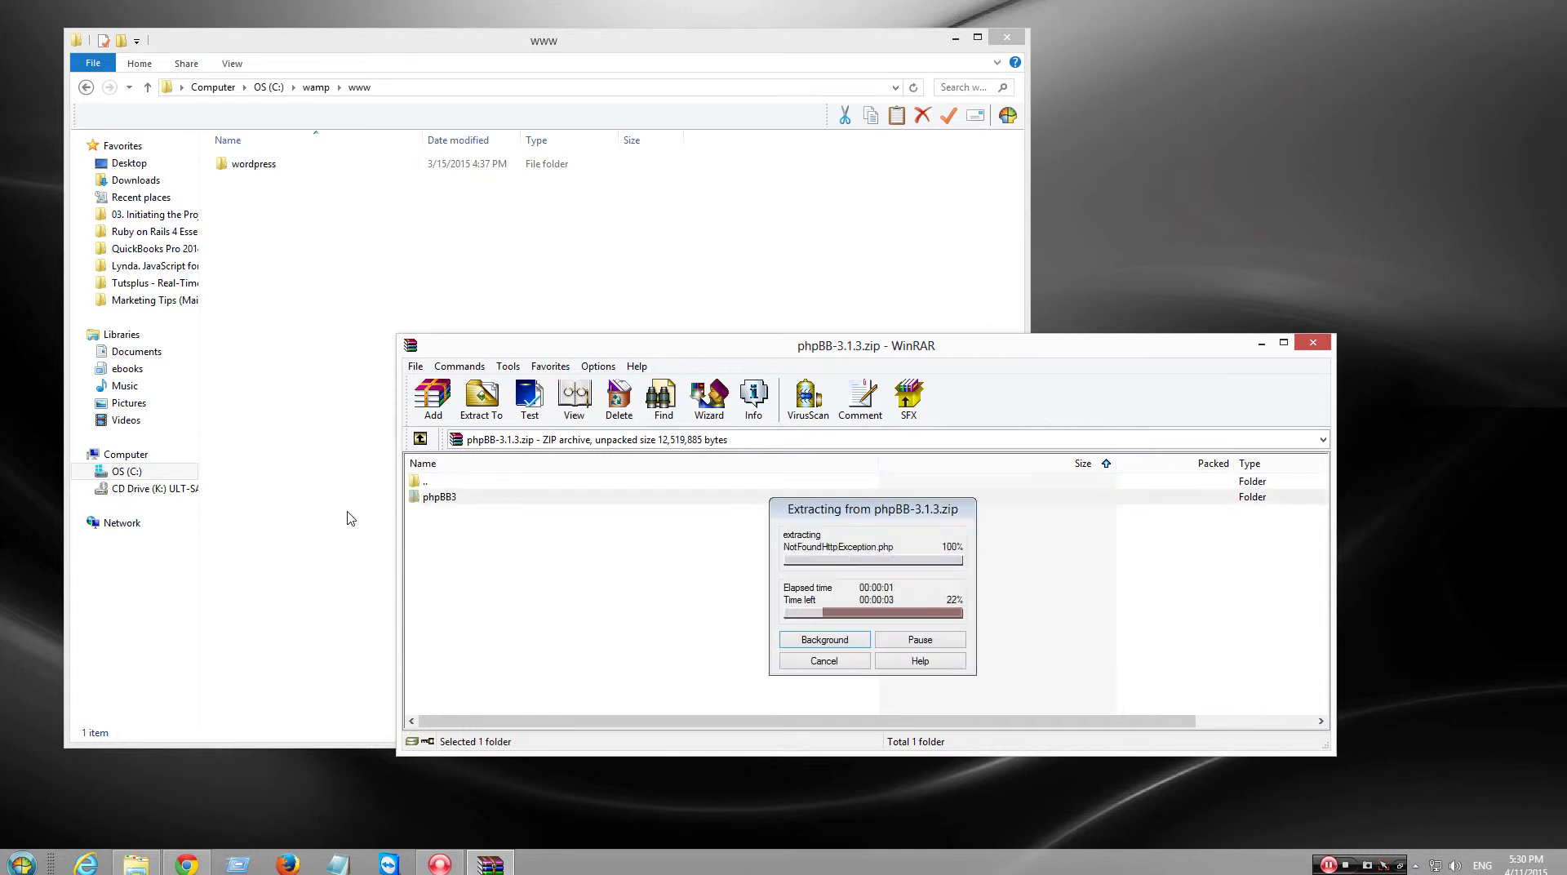
left_click(351, 519)
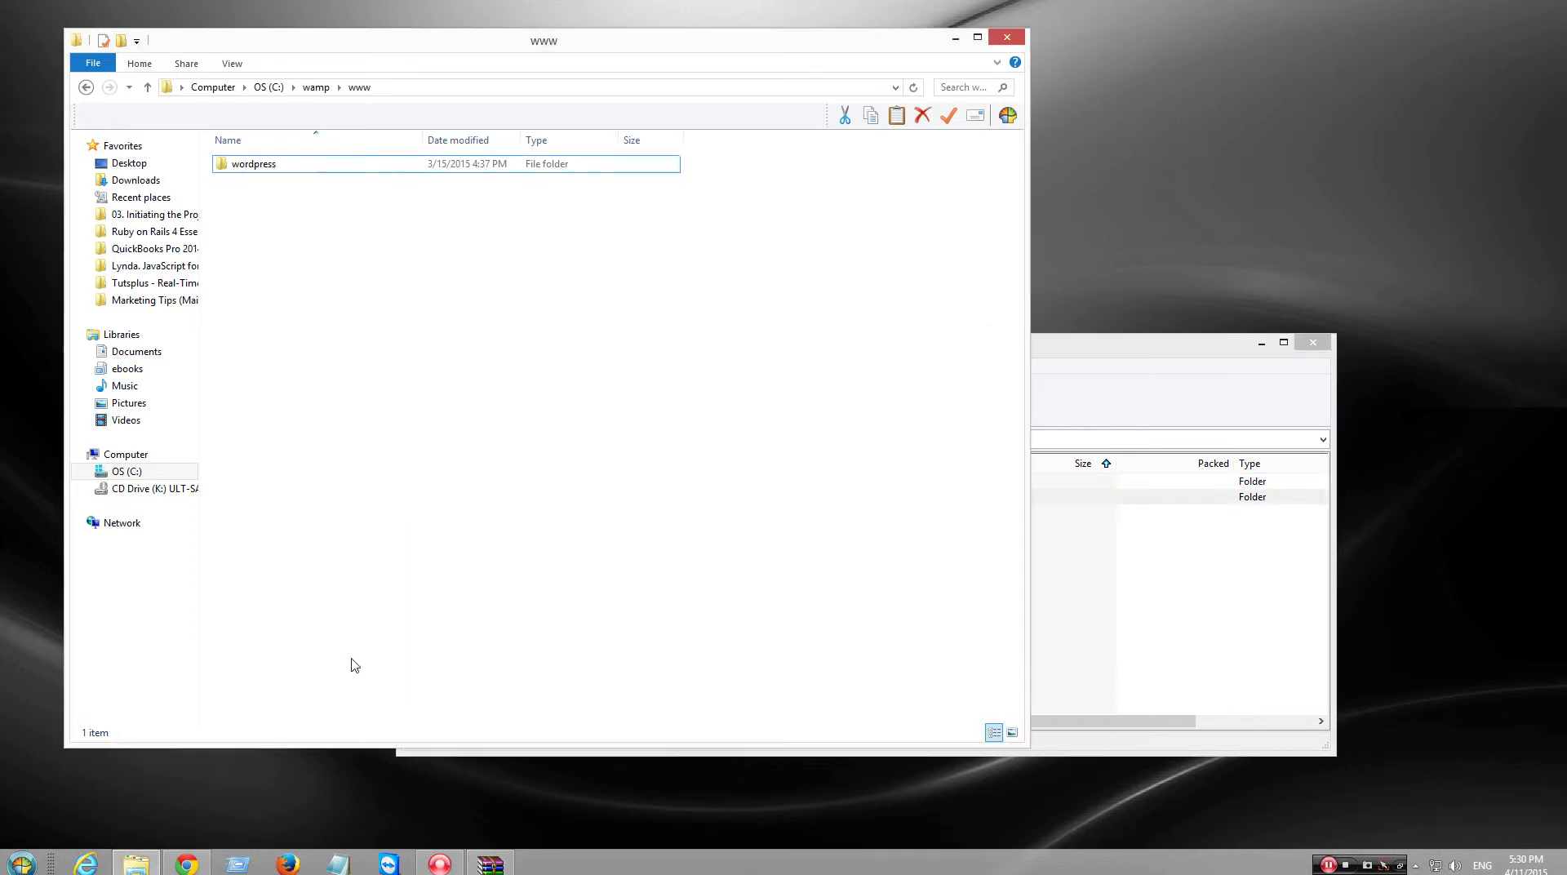
left_click(1312, 341)
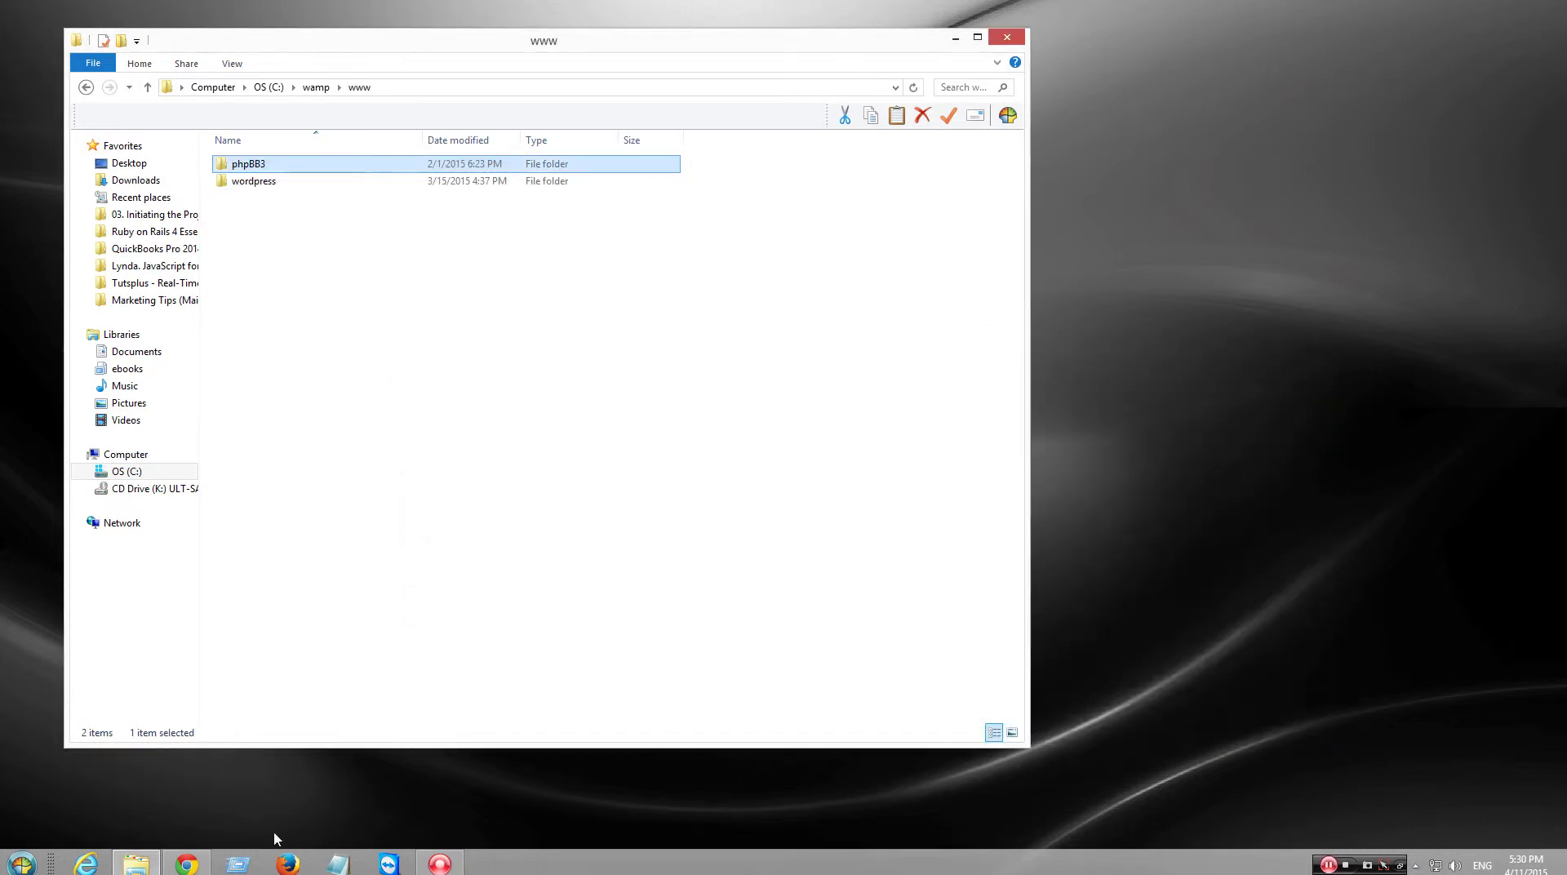
- Load localhost in Chrome and open the phpBB3/ folder from the directory index
left_click(189, 864)
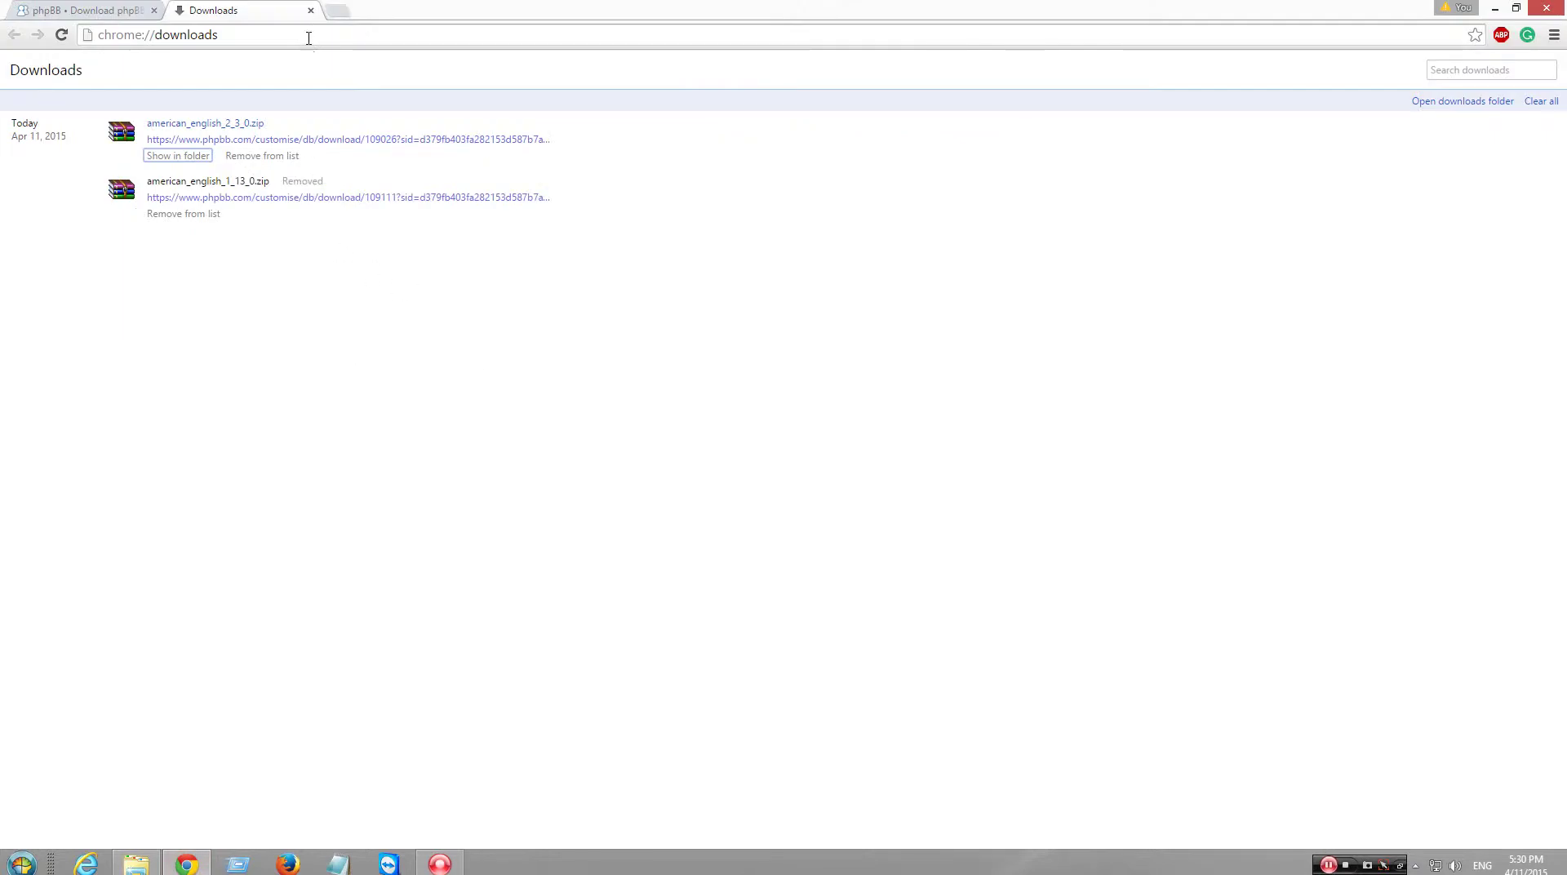
left_click(318, 31)
type("localhost")
key("Return")
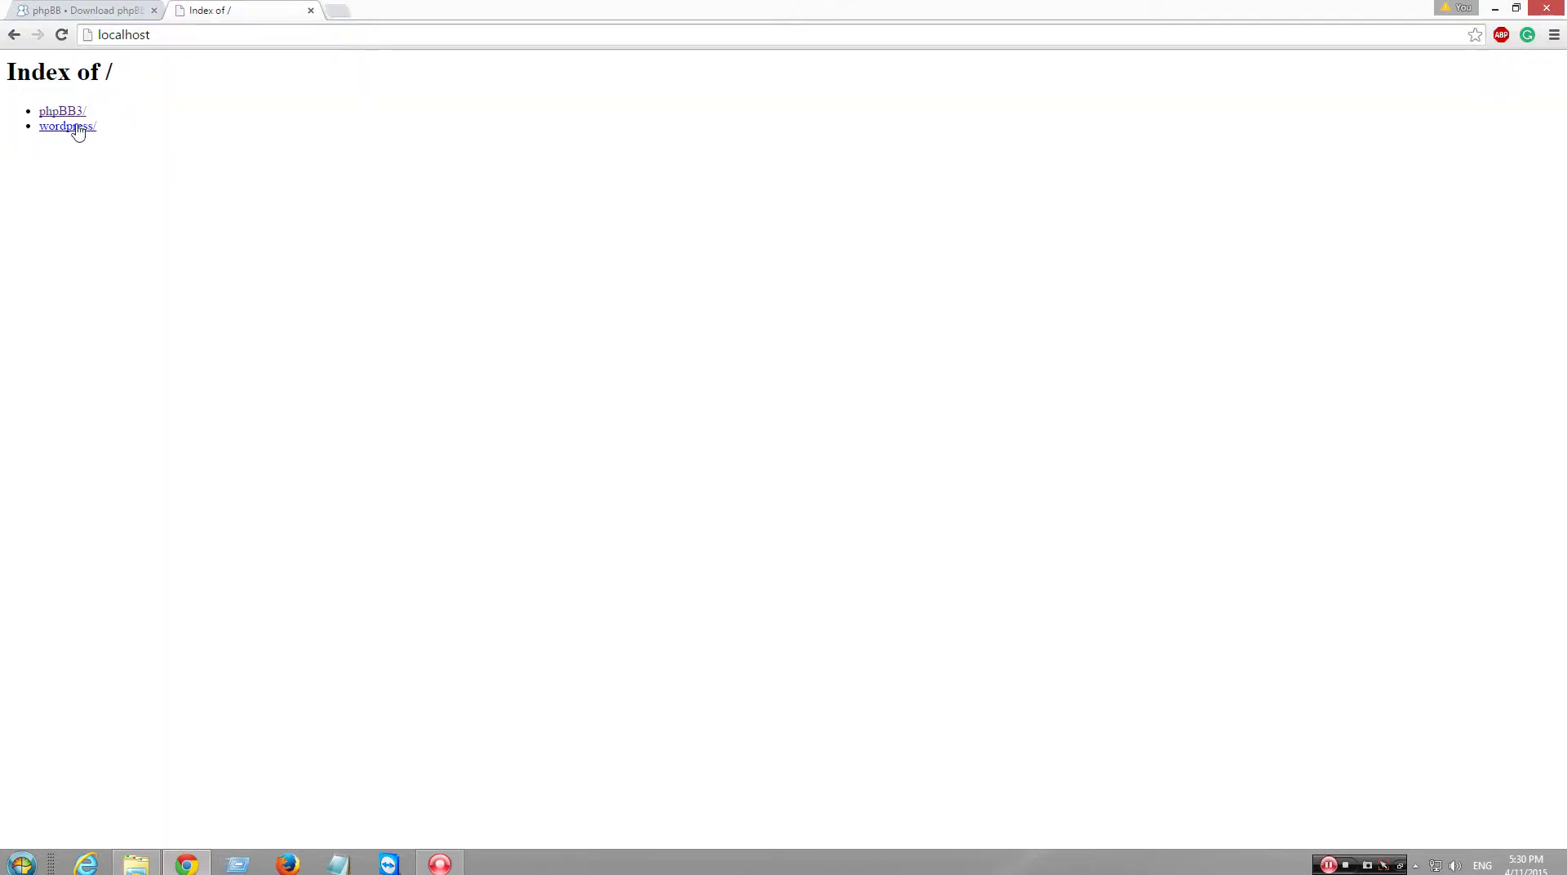
left_click(72, 113)
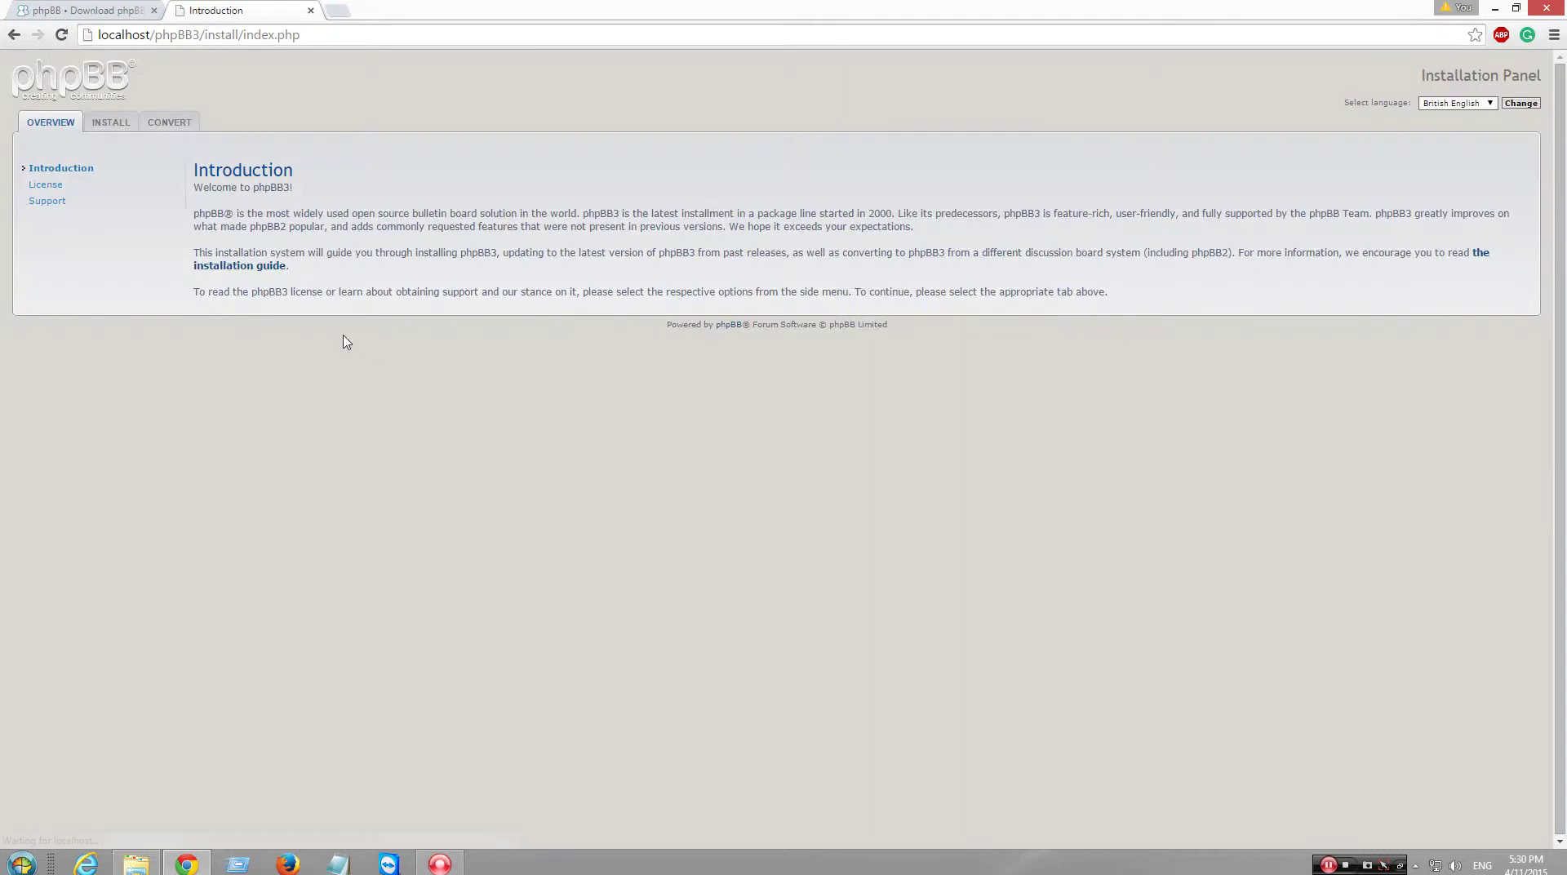
- Start the install past the requirements check, moving from hostname to the Database name field
left_click(111, 124)
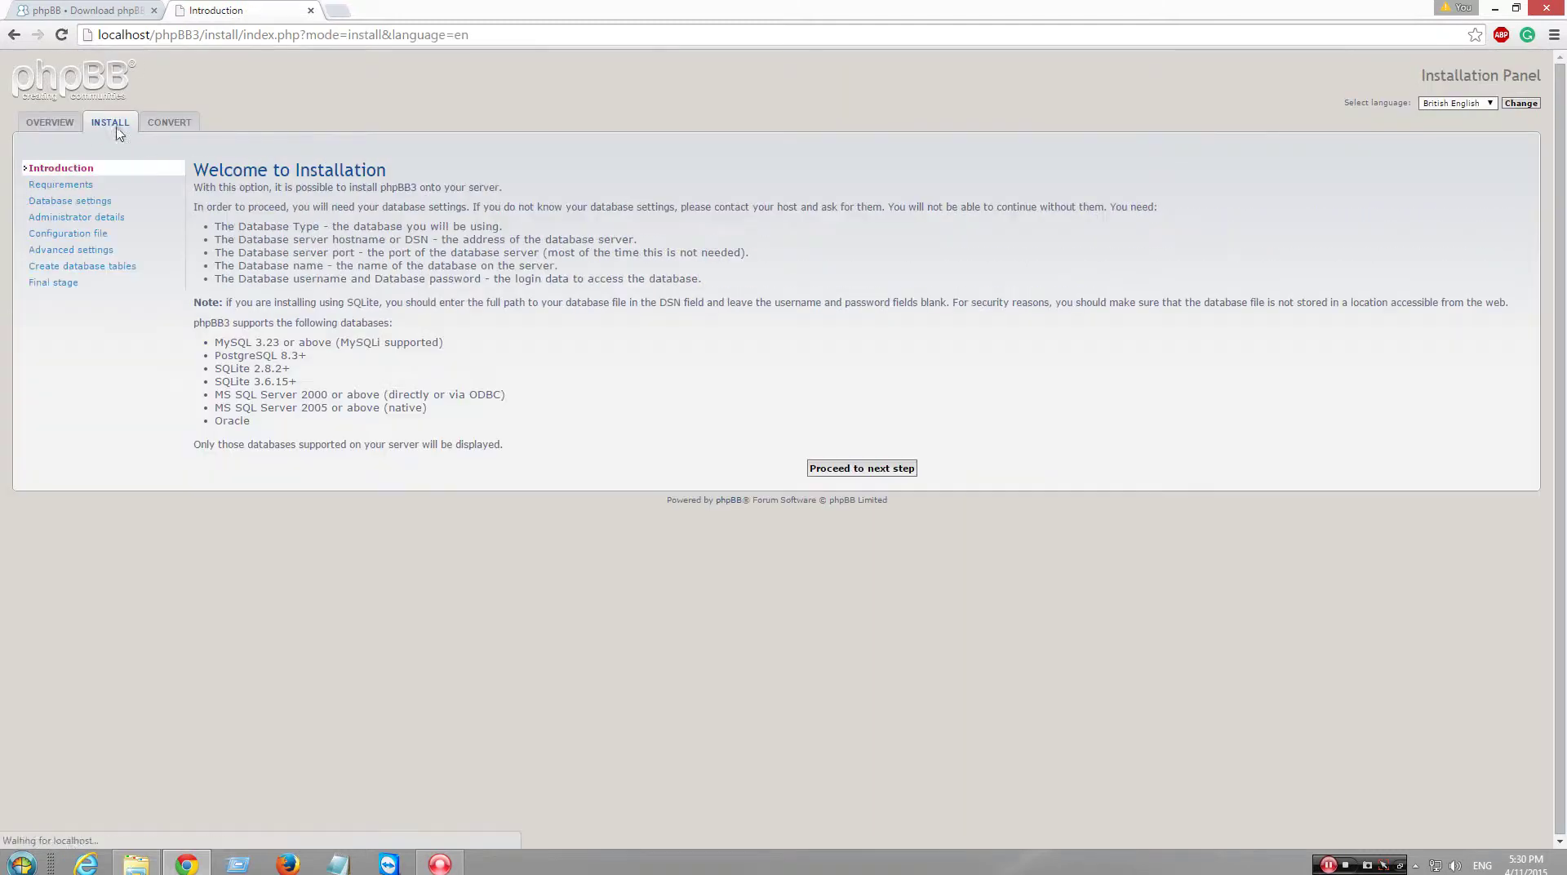
left_click(894, 469)
scroll(1074, 571, "down", 6)
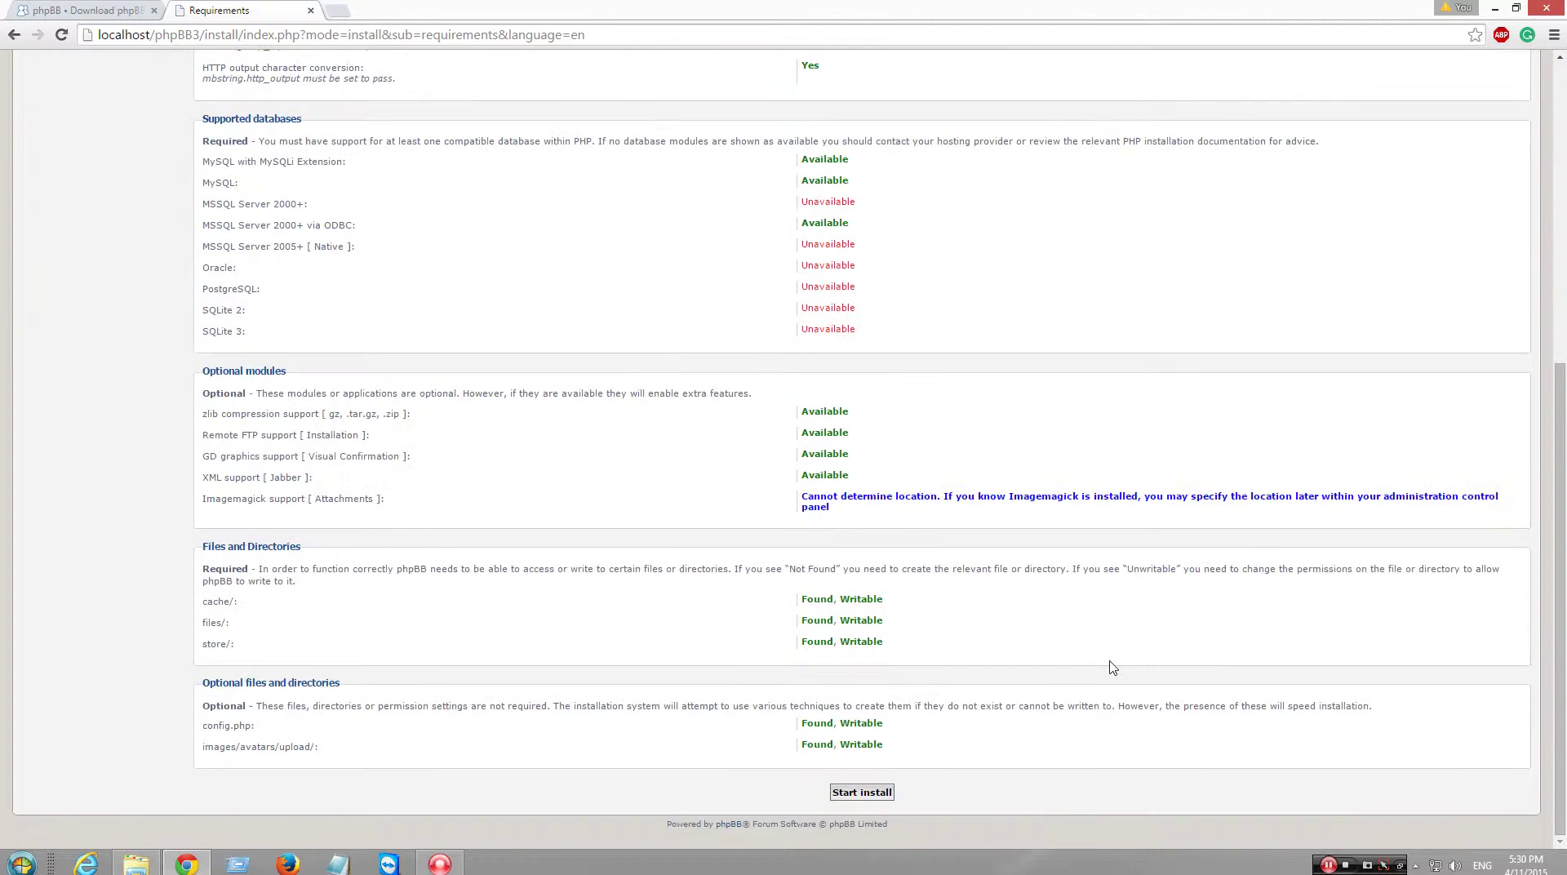
left_click(864, 793)
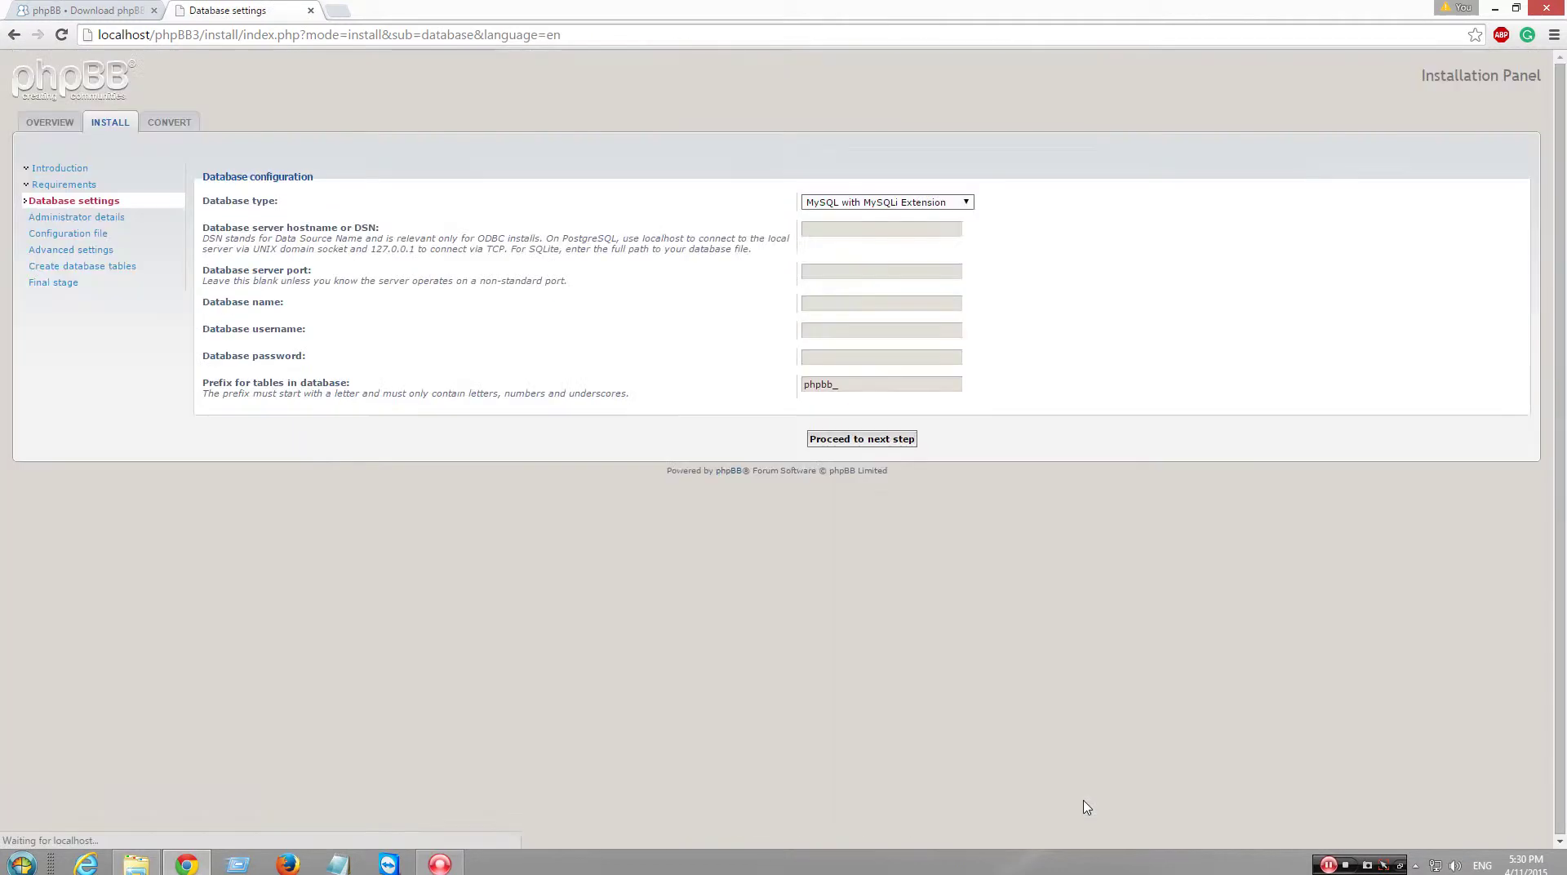
left_click(874, 229)
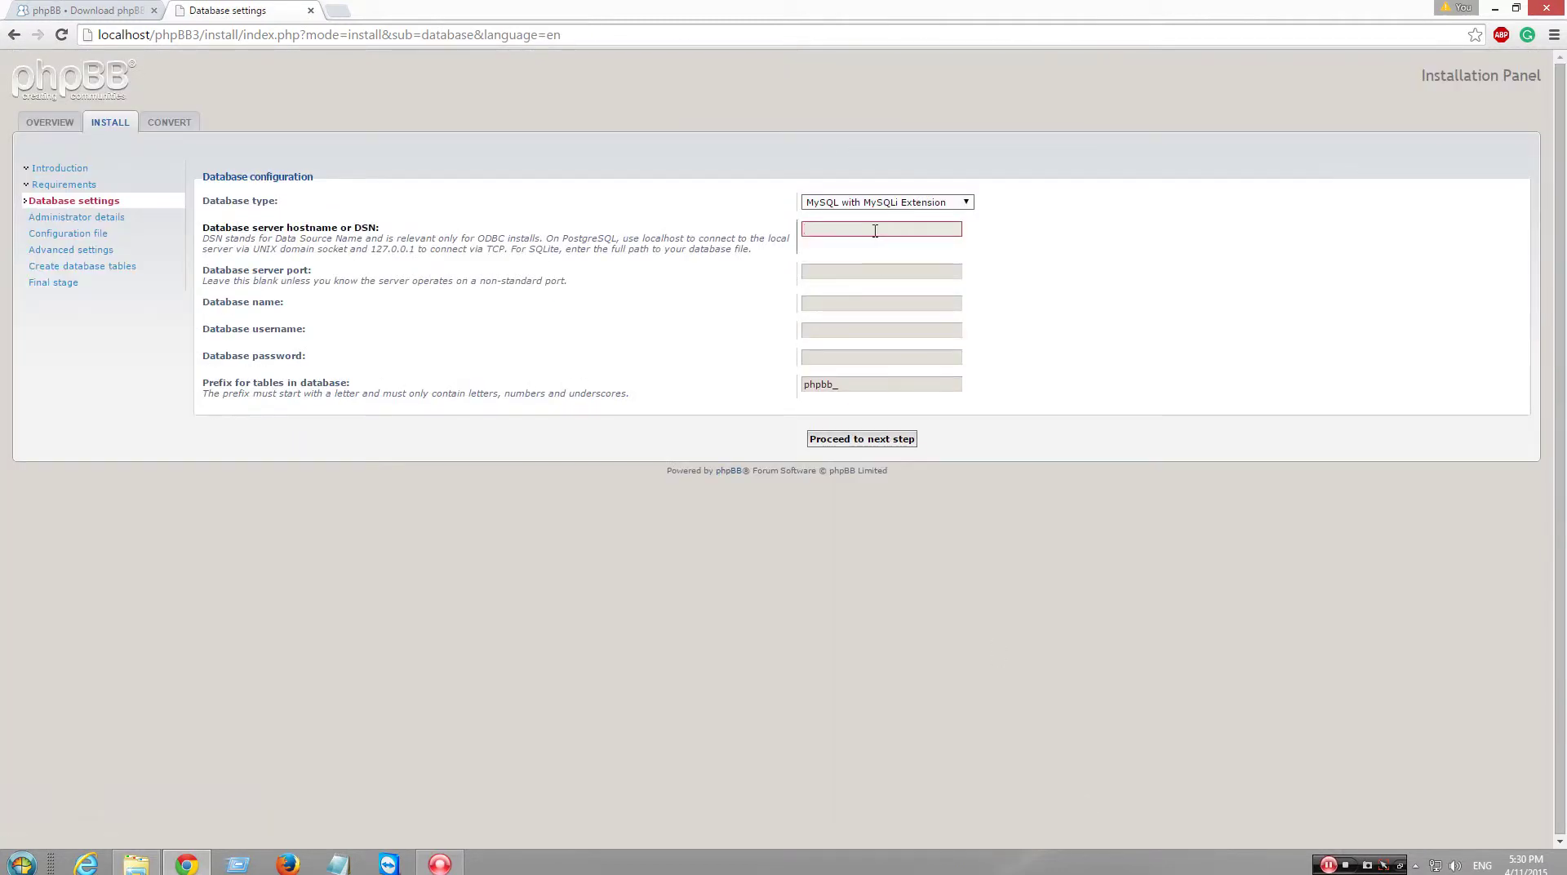
key("Tab")
key("Tab")
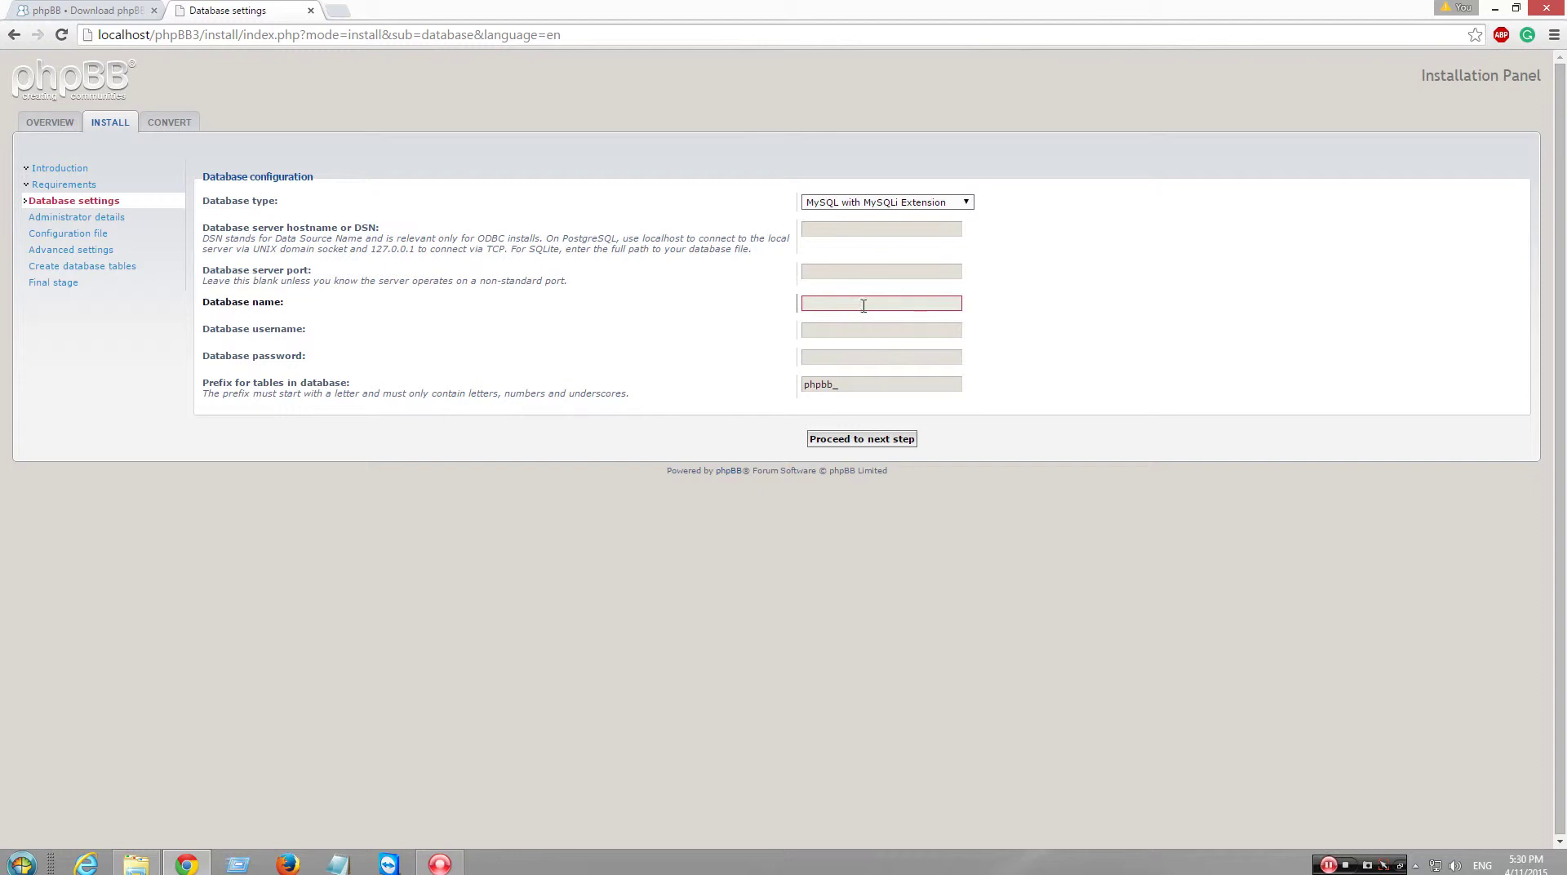
left_click(863, 303)
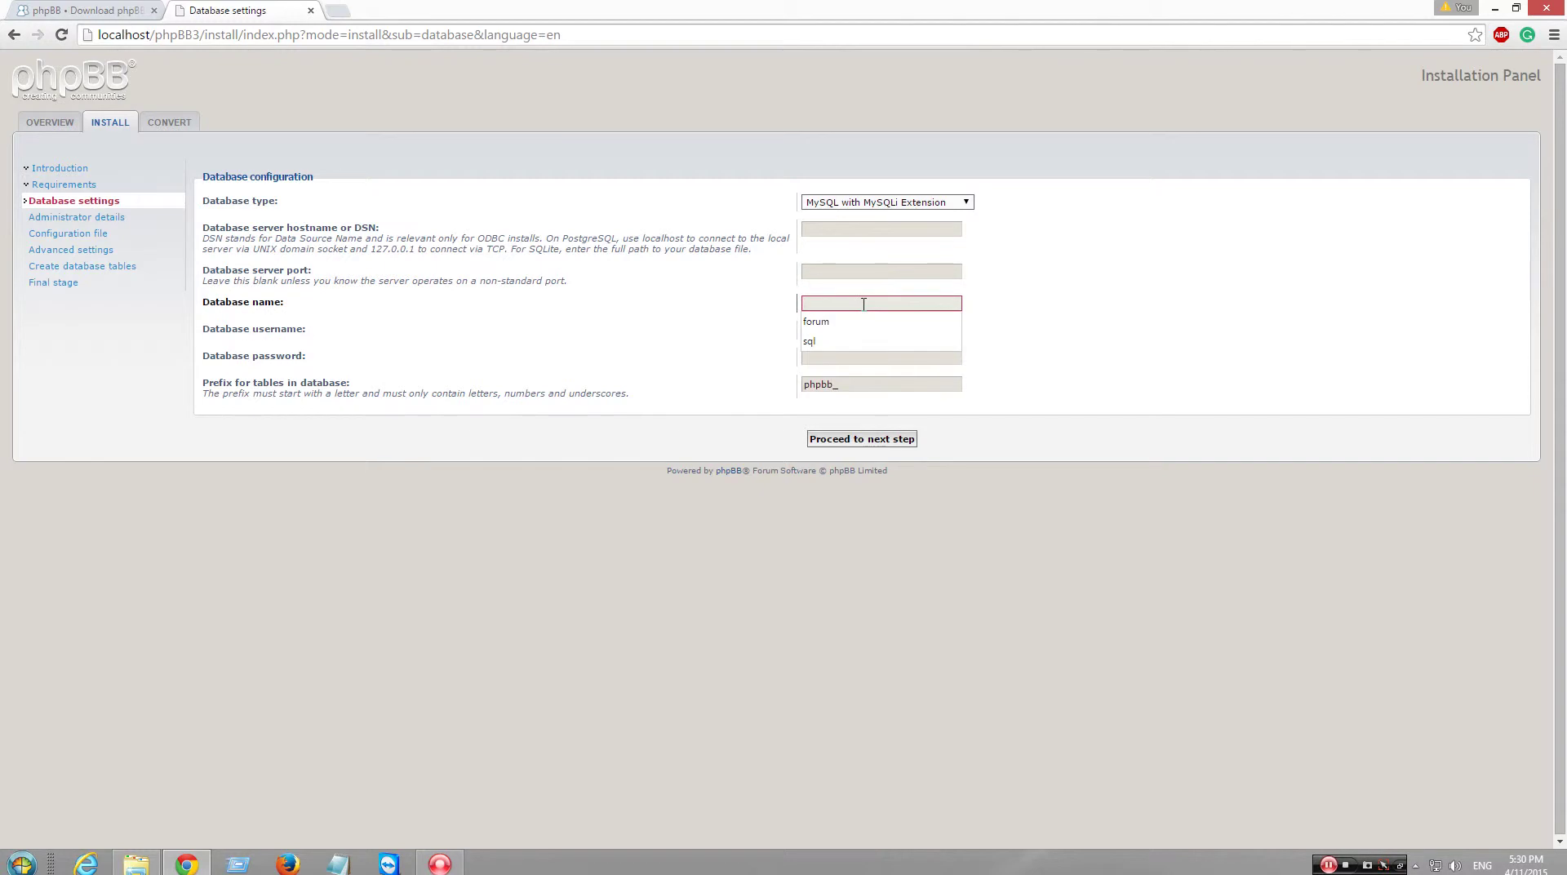
left_click(336, 11)
left_click(1416, 865)
left_click(1441, 756)
left_click(1493, 574)
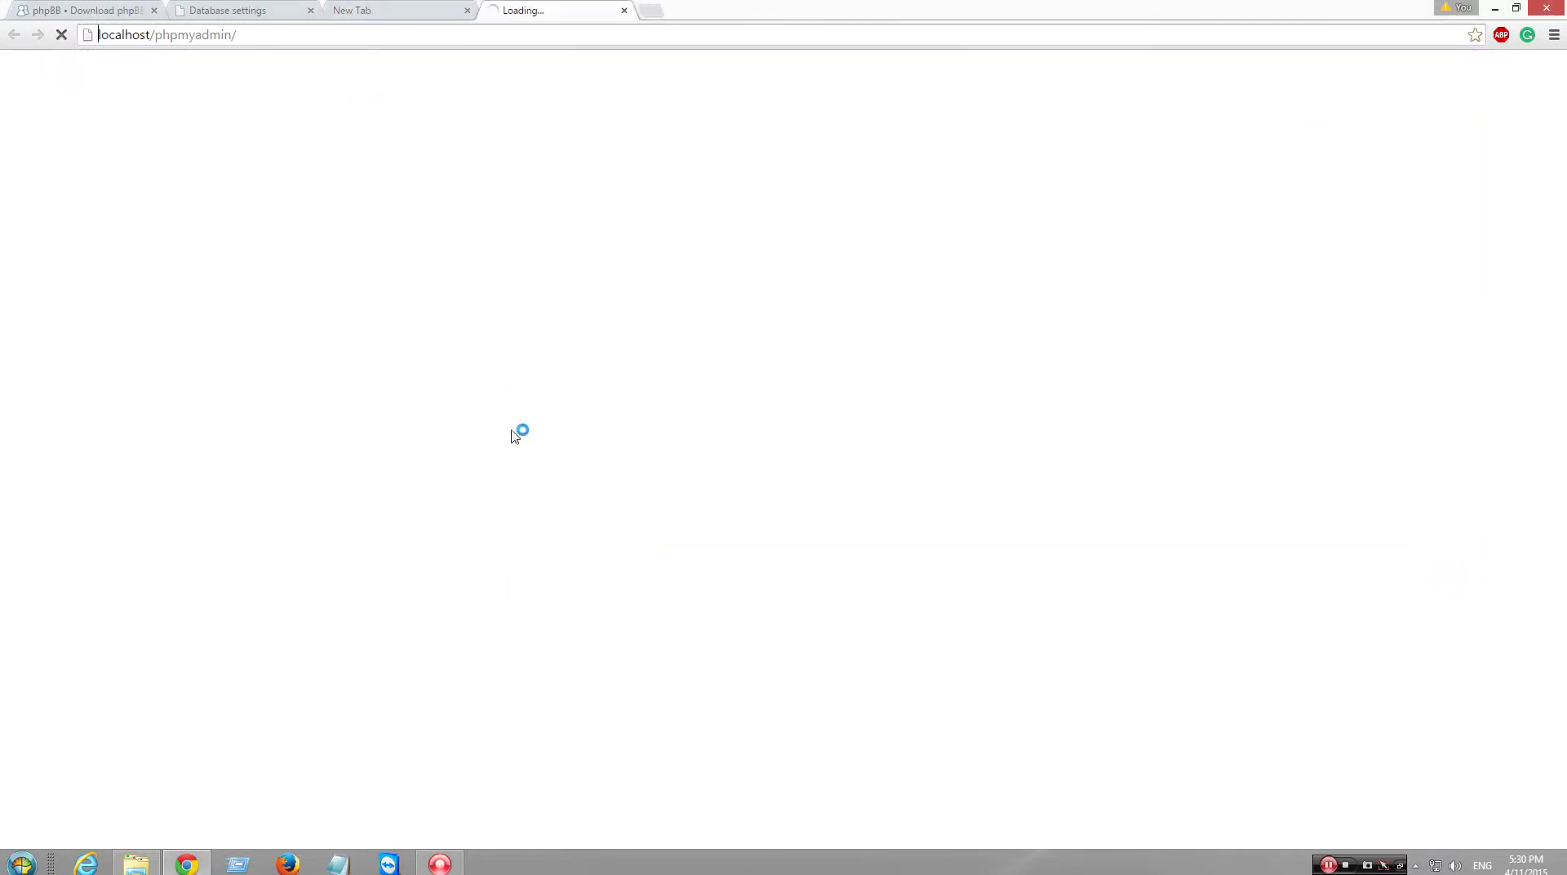
left_click(390, 12)
left_click(467, 11)
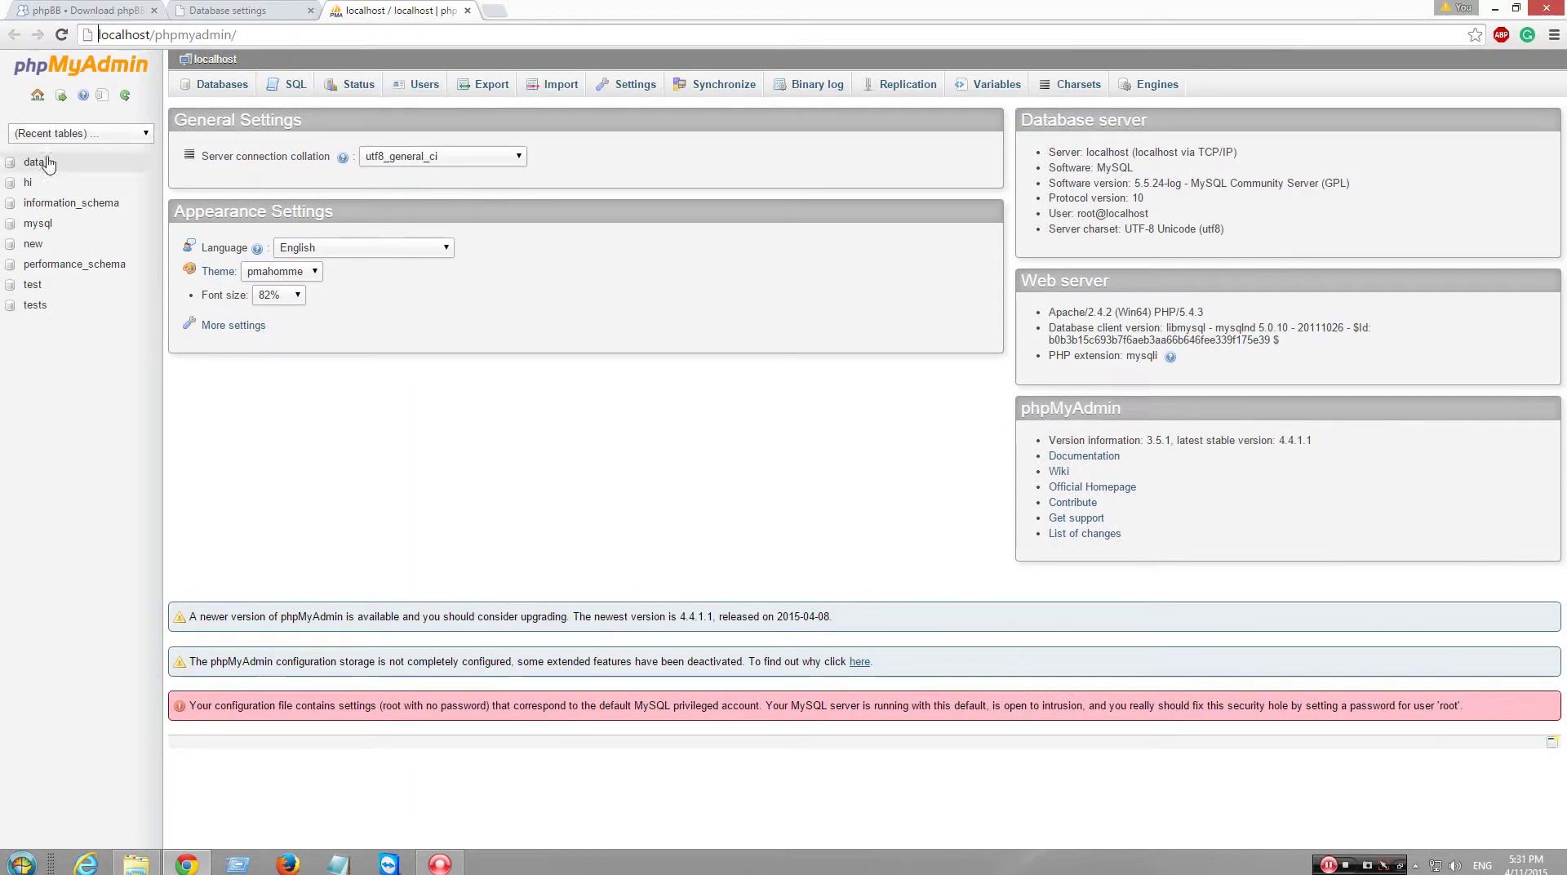
left_click(468, 11)
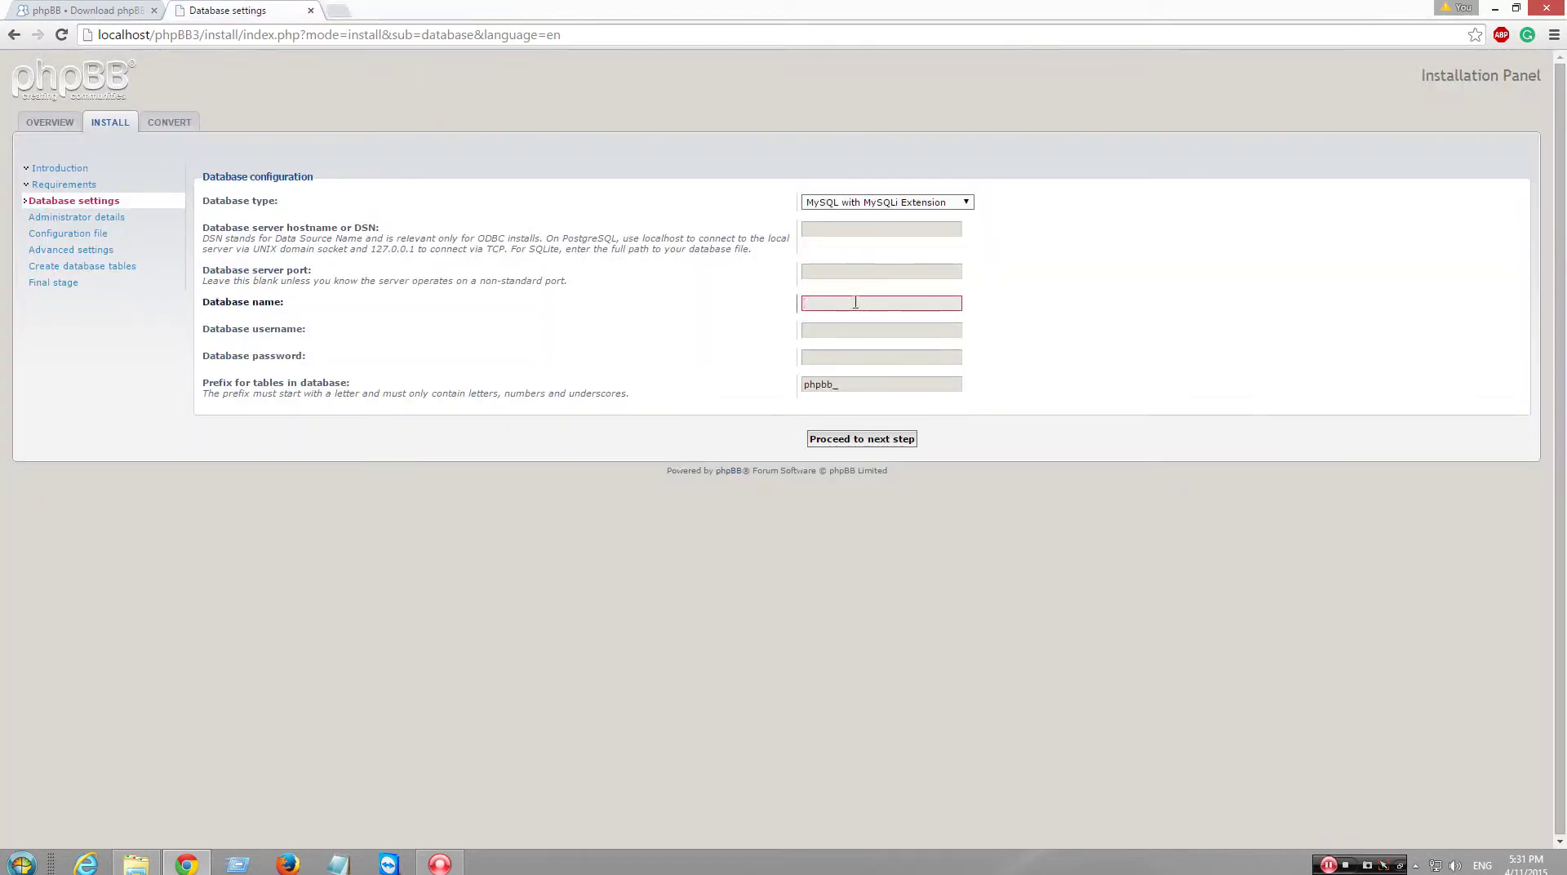
- Enter the database name and username root, submit, and continue past the connection test
type("ta")
left_click(879, 331)
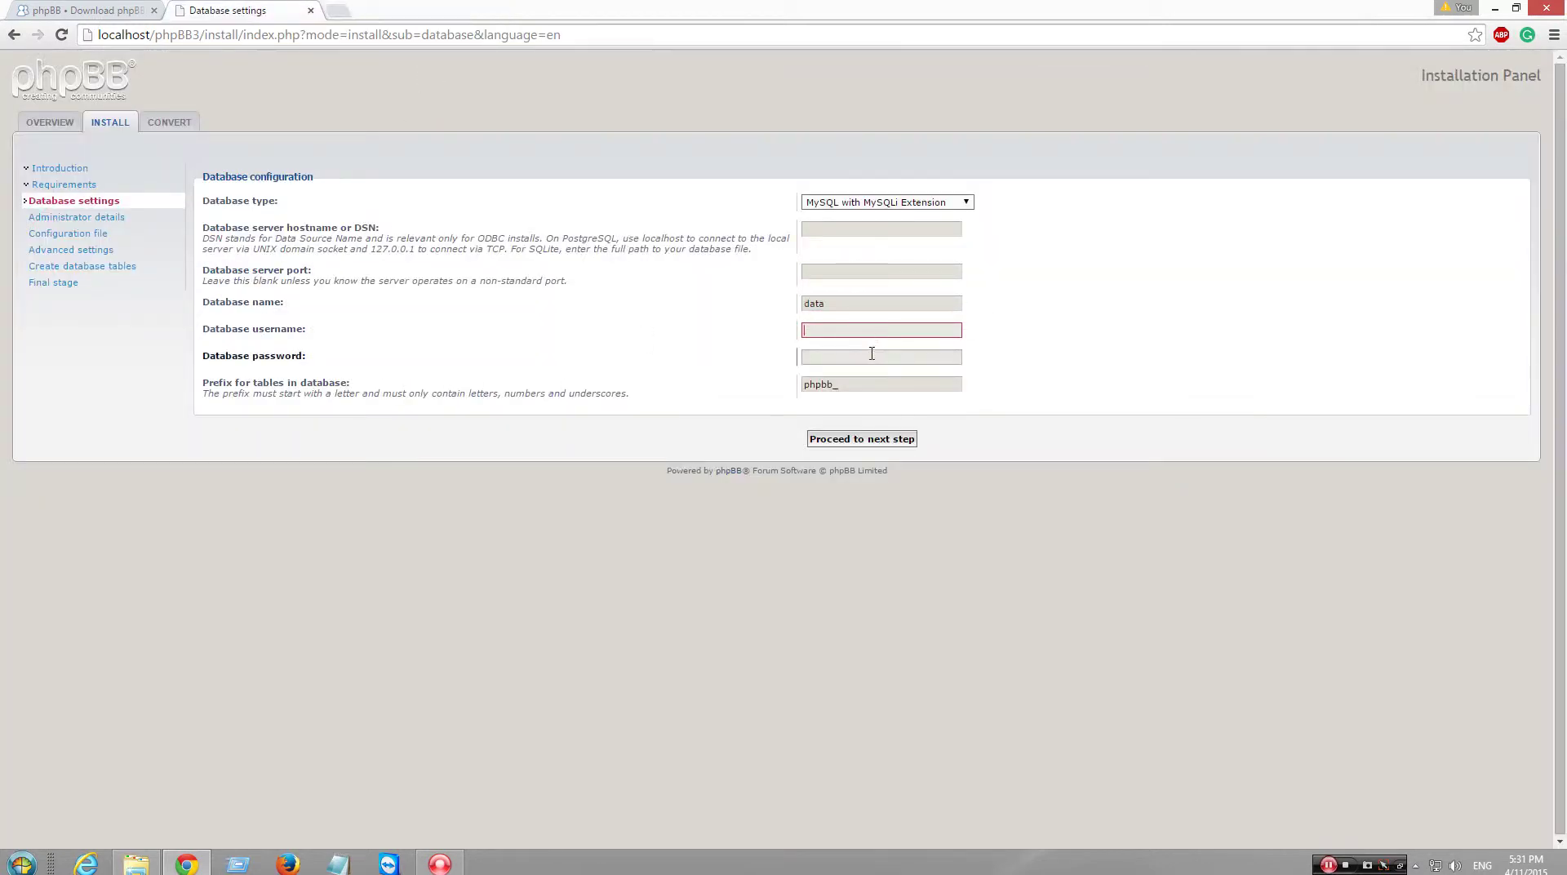
type("root")
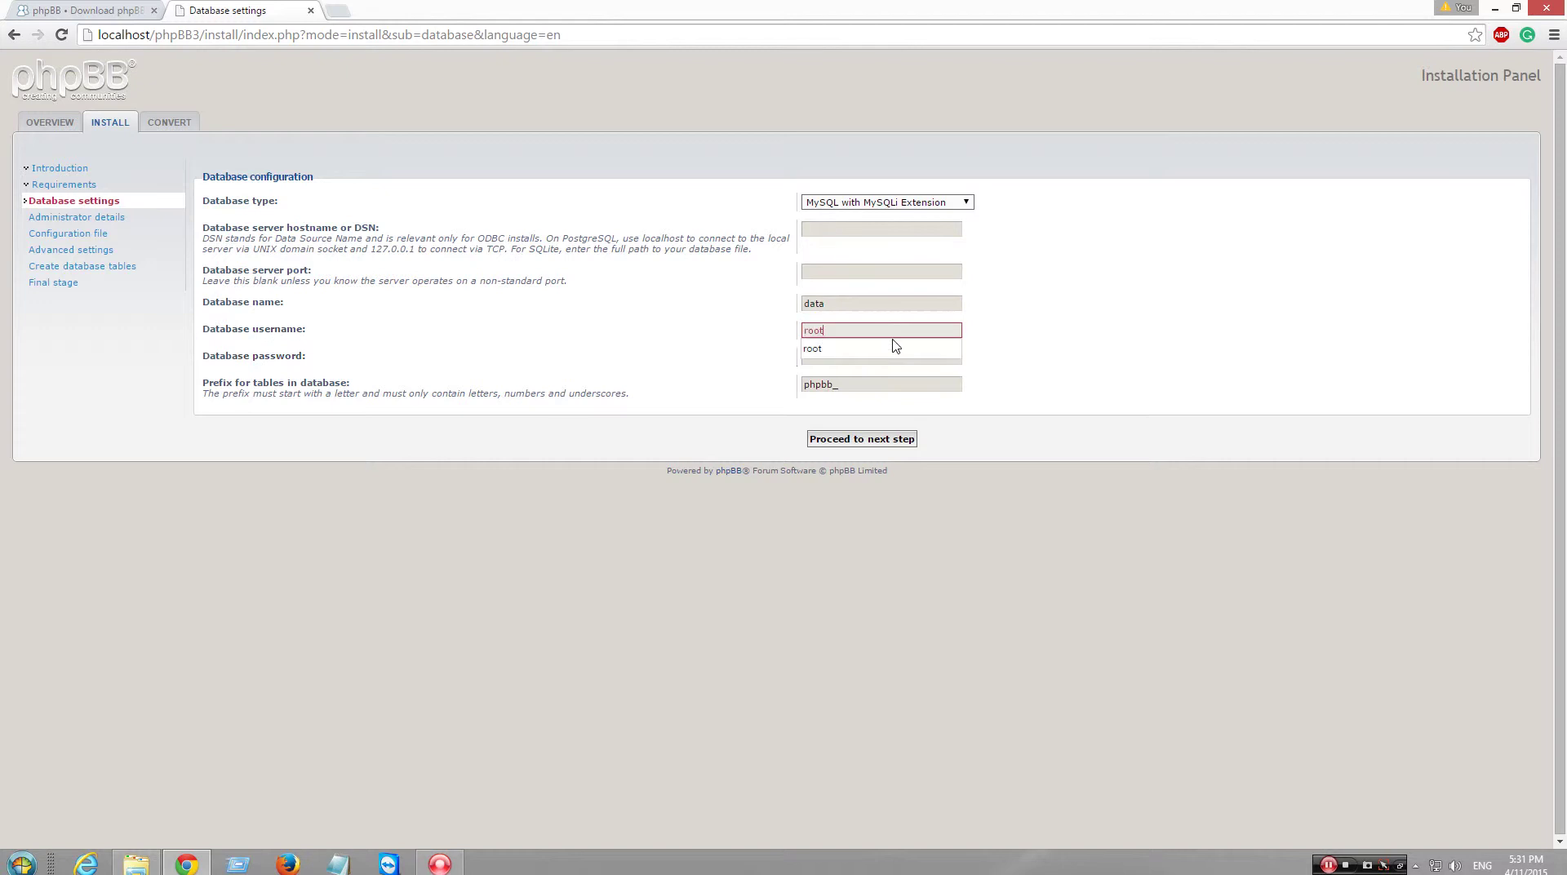
left_click(893, 348)
left_click(902, 439)
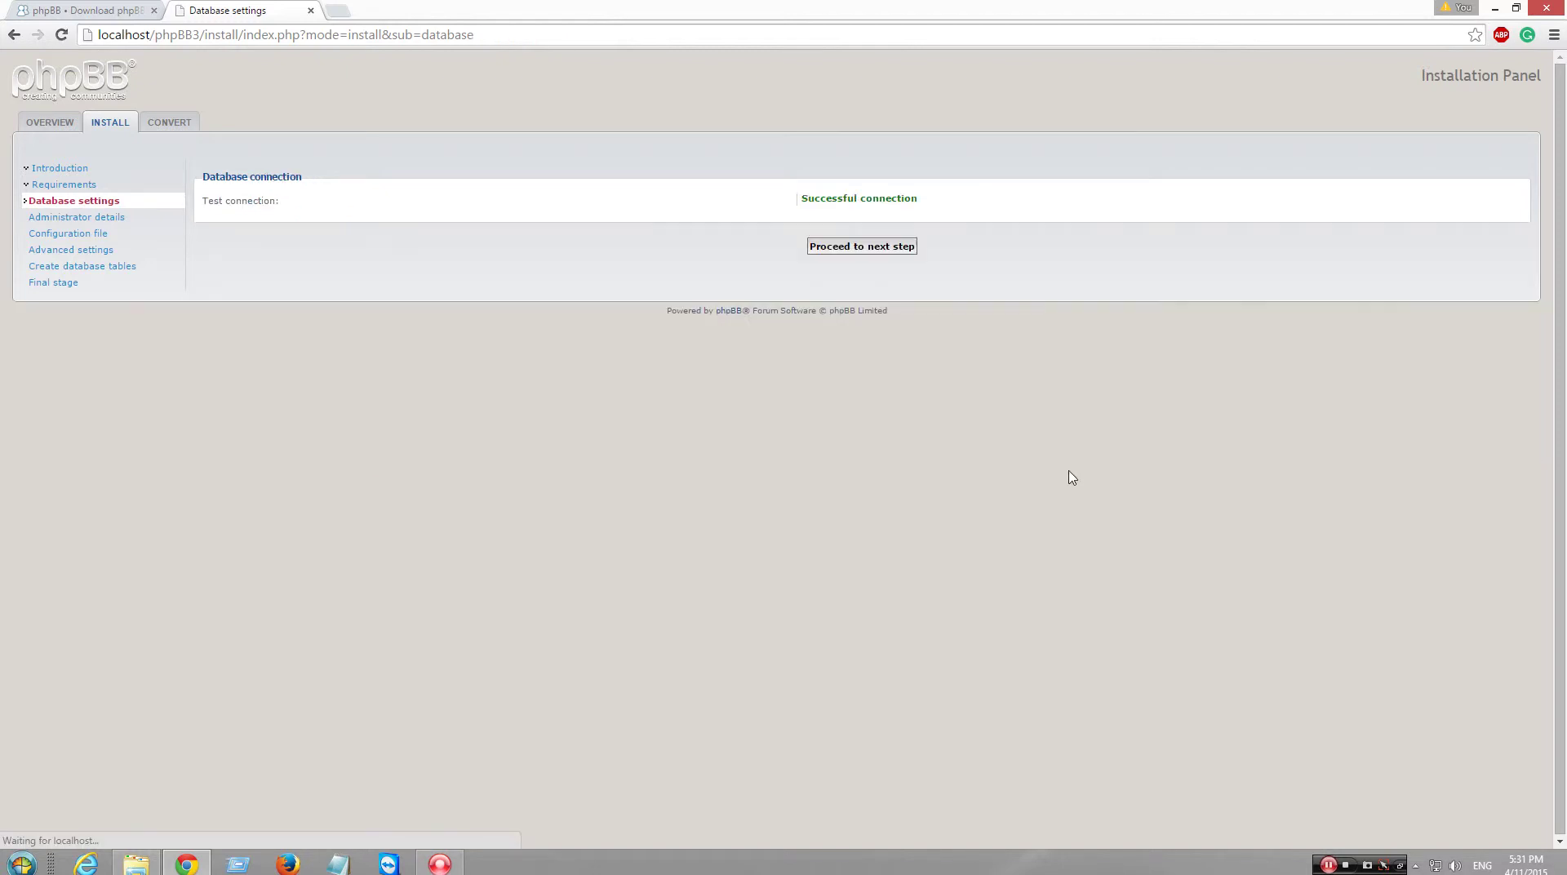
left_click(884, 247)
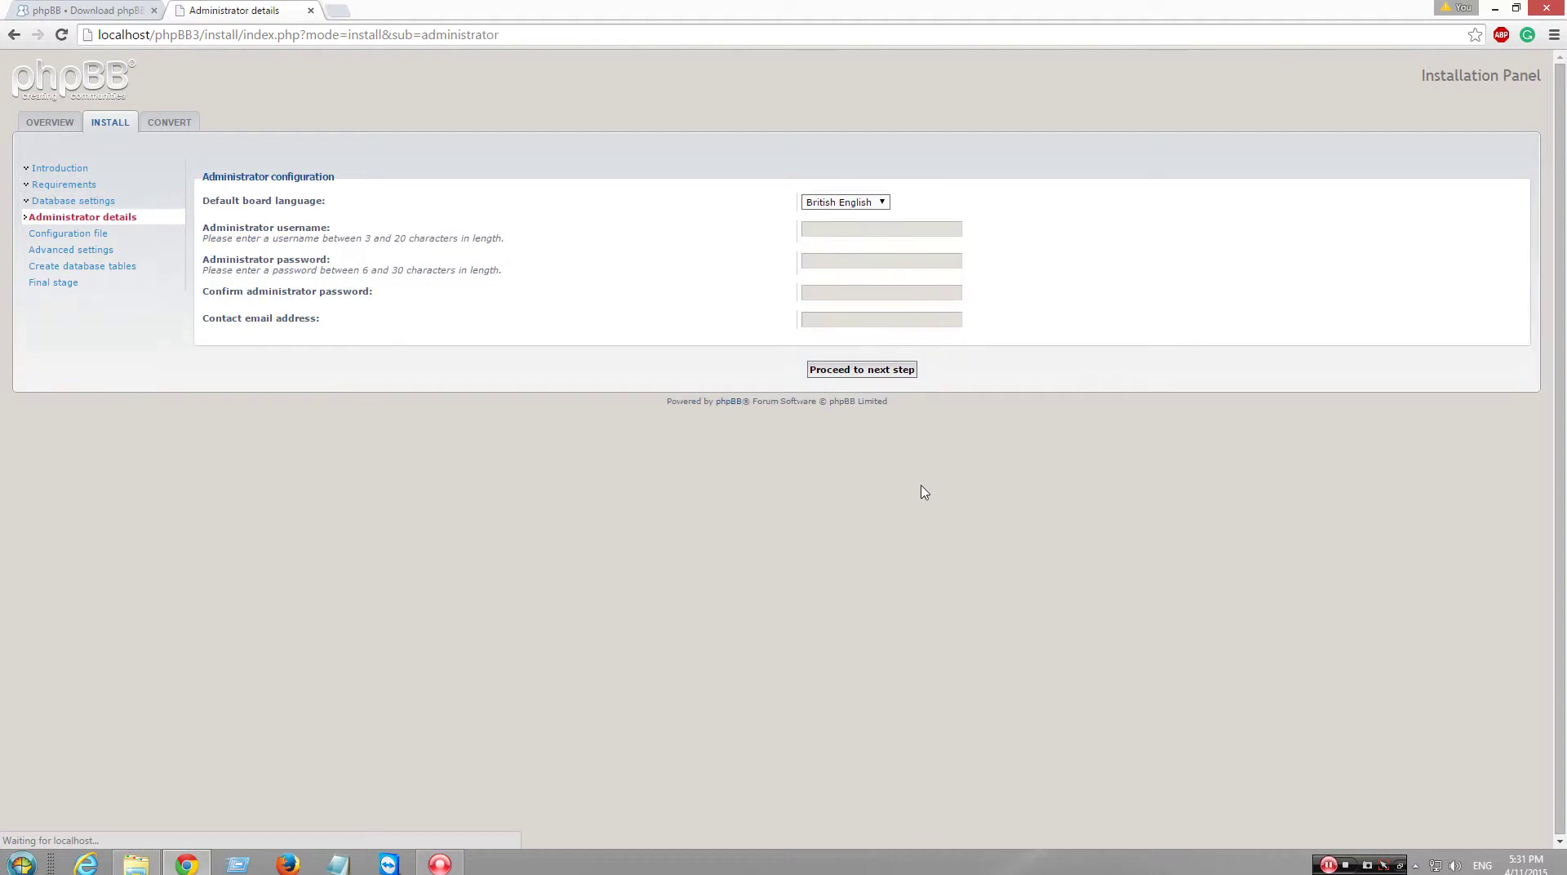
- Fill in the administrator username, password twice and contact e-mail, then submit
left_click(874, 230)
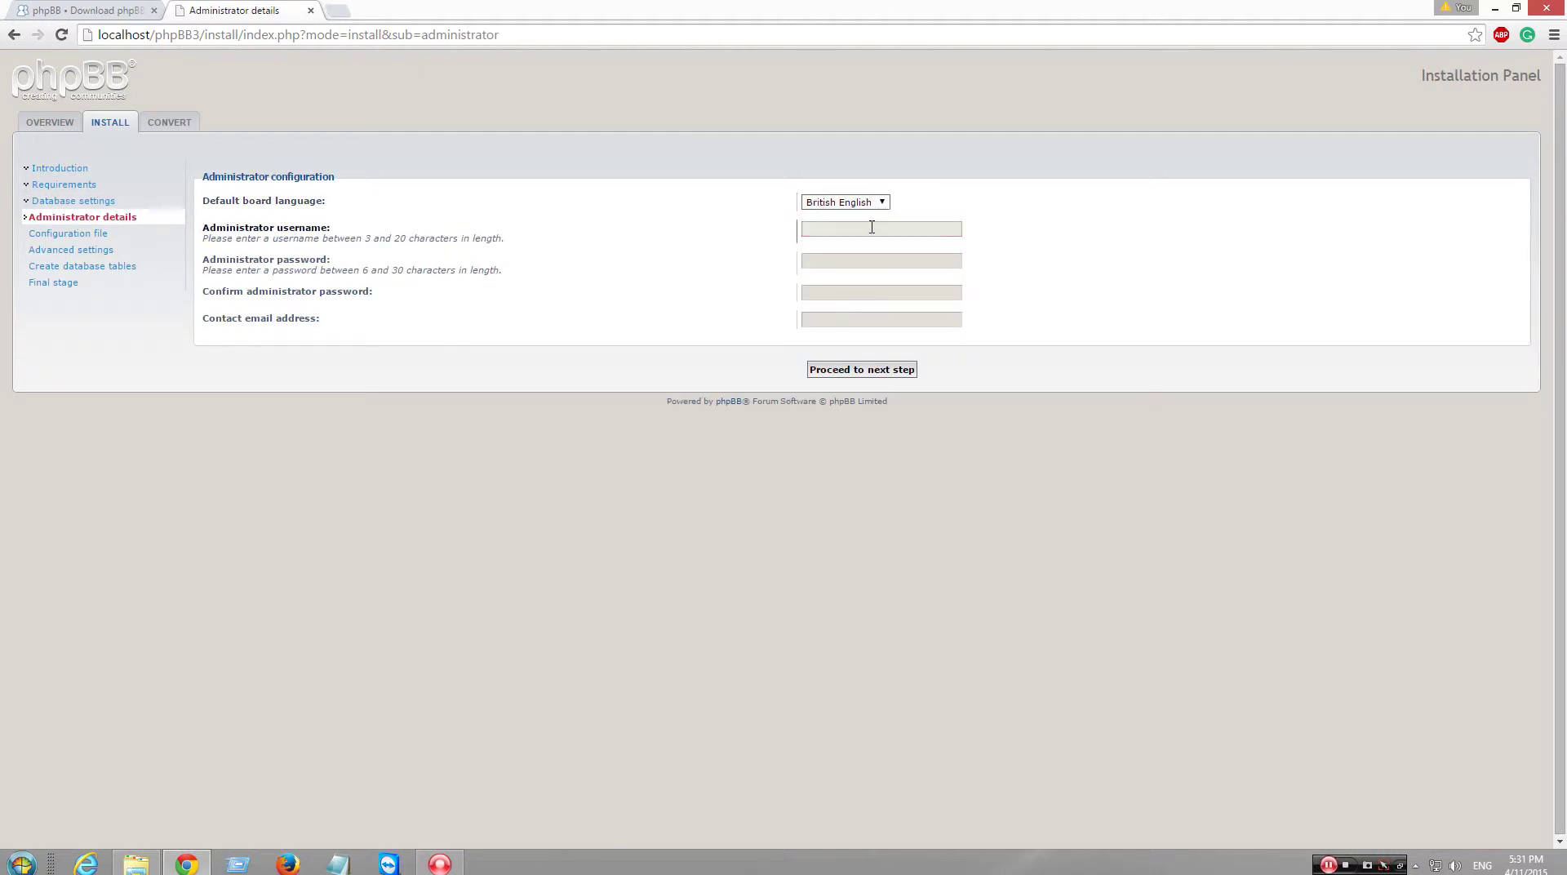
left_click(871, 232)
key("Tab")
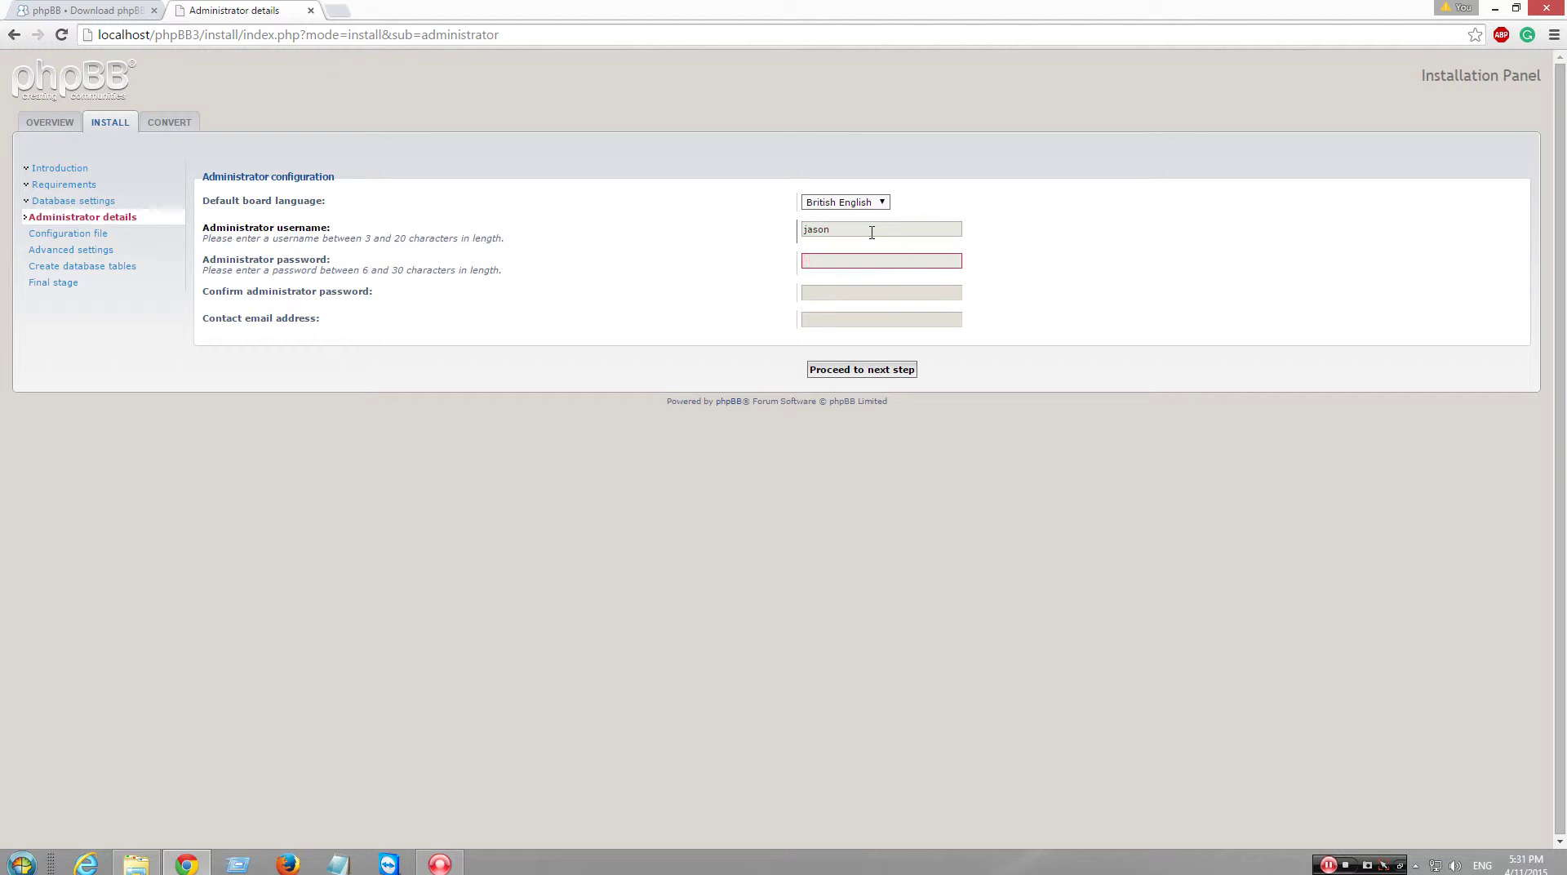
type("••••••••")
key("Tab")
type("••••••••")
key("Tab")
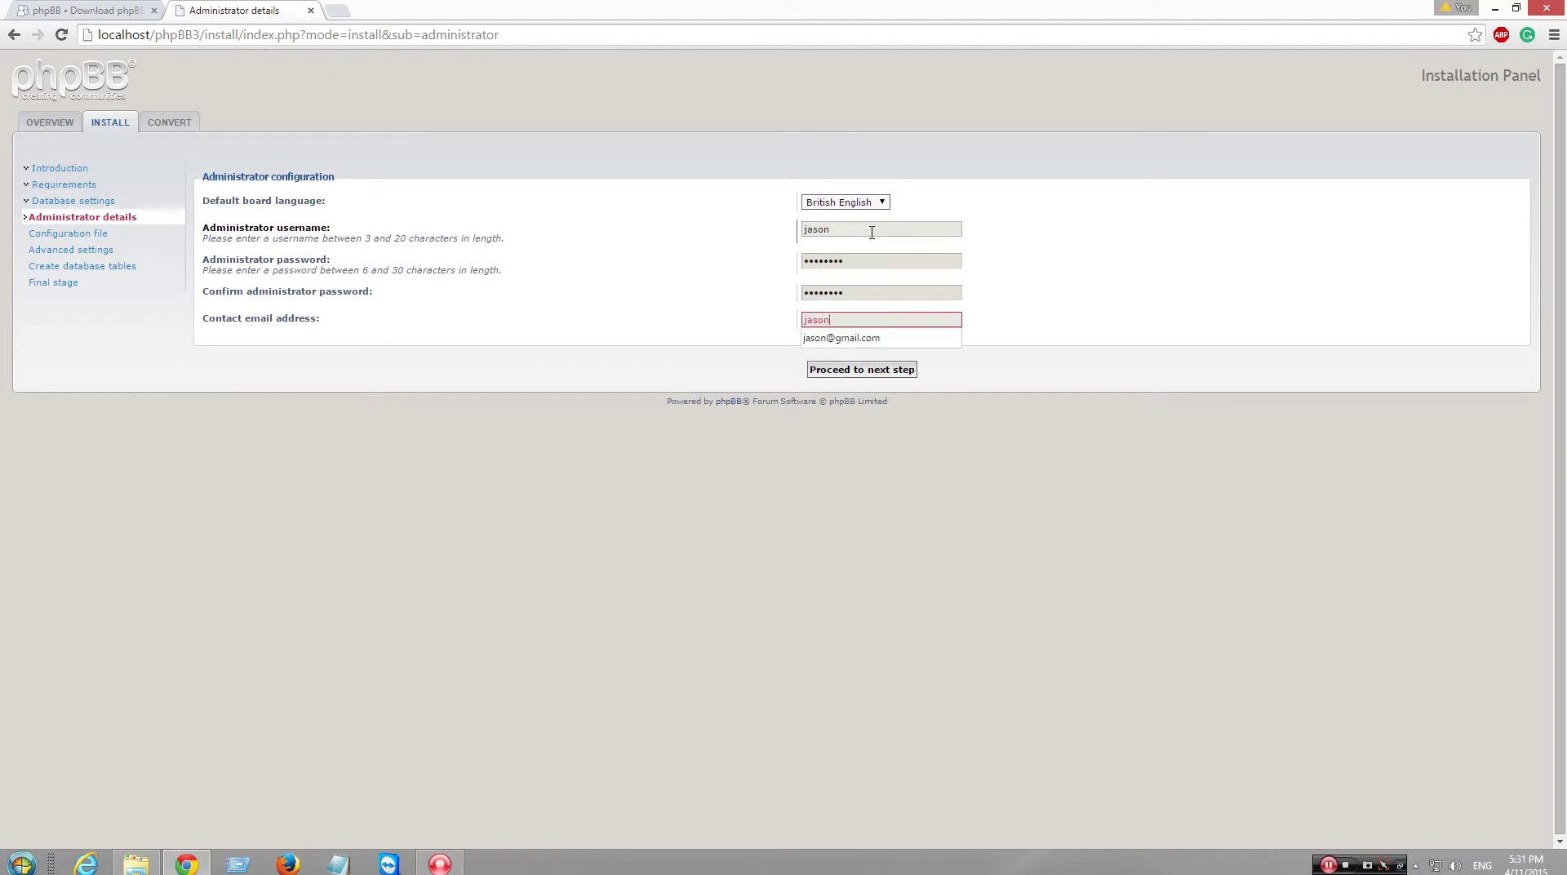
left_click(965, 384)
left_click(894, 369)
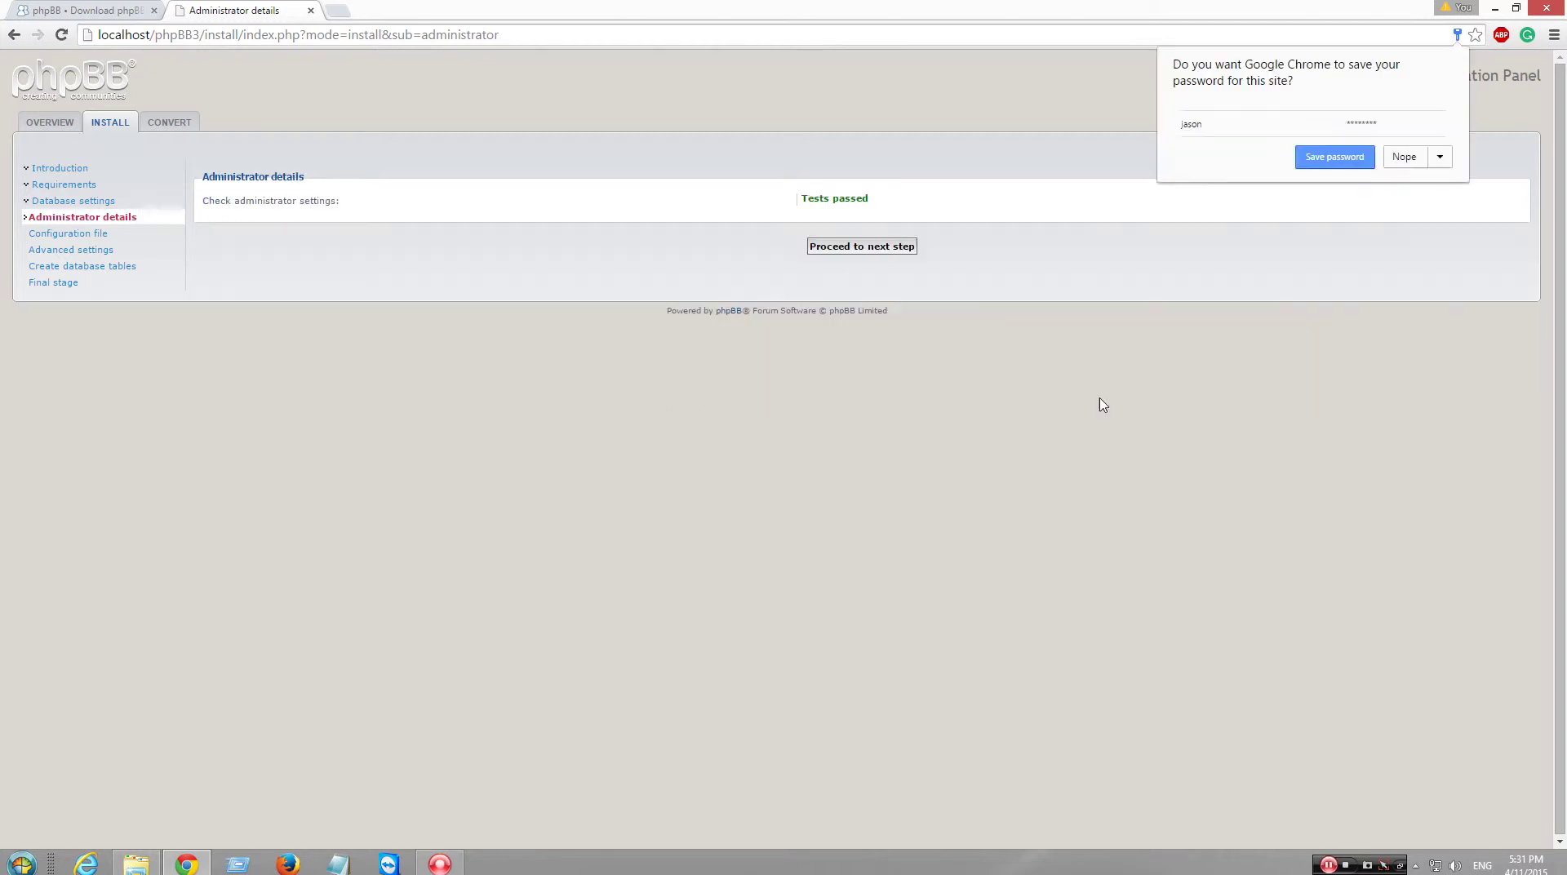
- Decline Chrome's password save and continue past the admin checks and written config file
left_click(1400, 159)
left_click(900, 252)
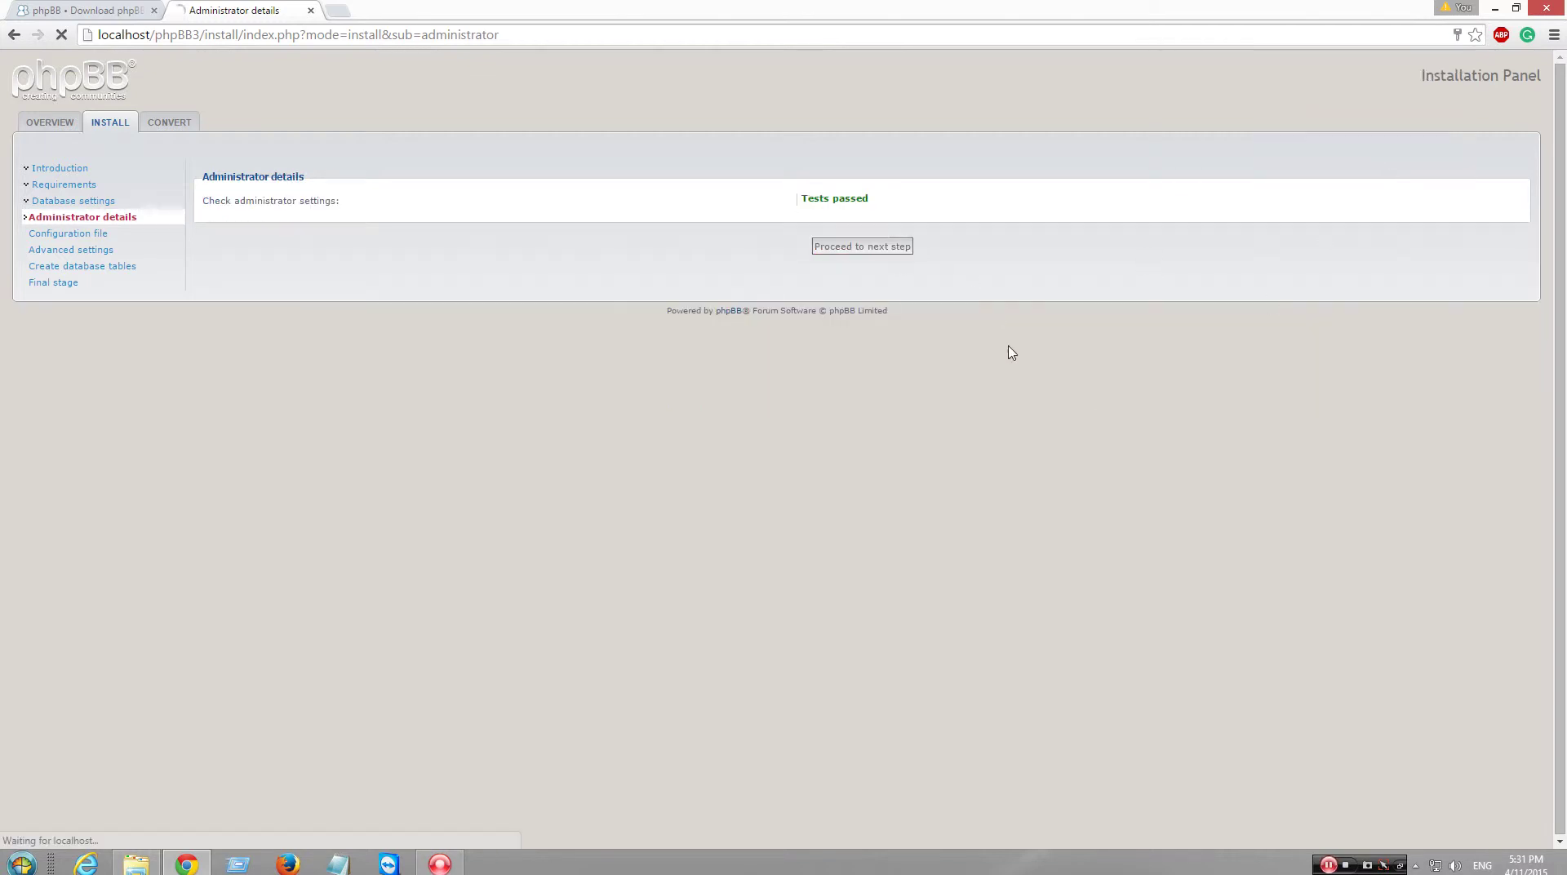
left_click(865, 190)
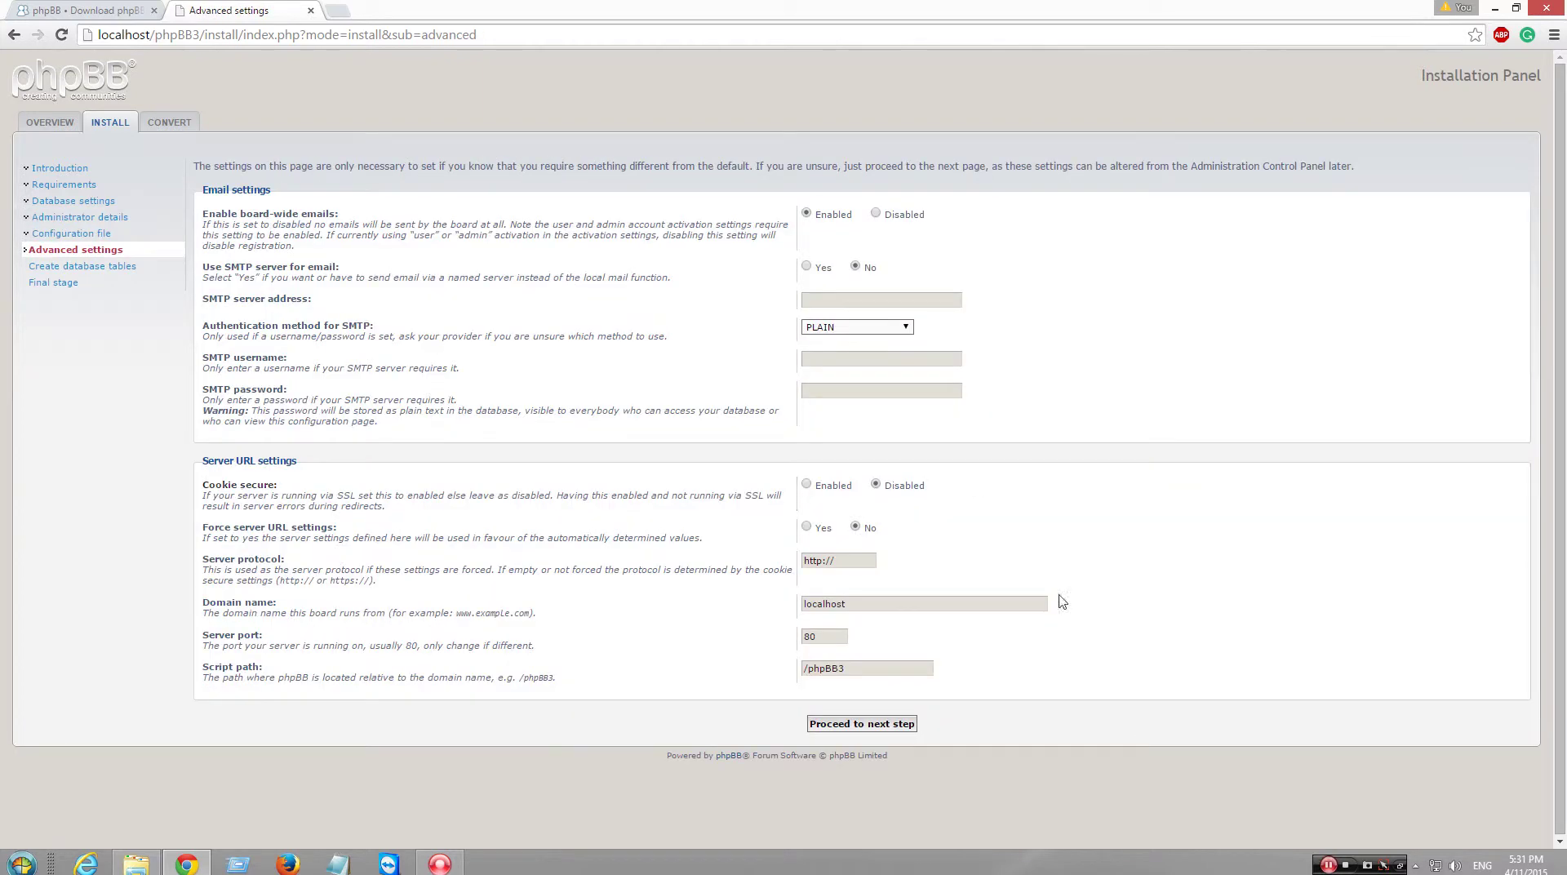
- Submit the default Advanced settings and switch to the phpBB download tab
left_click(907, 724)
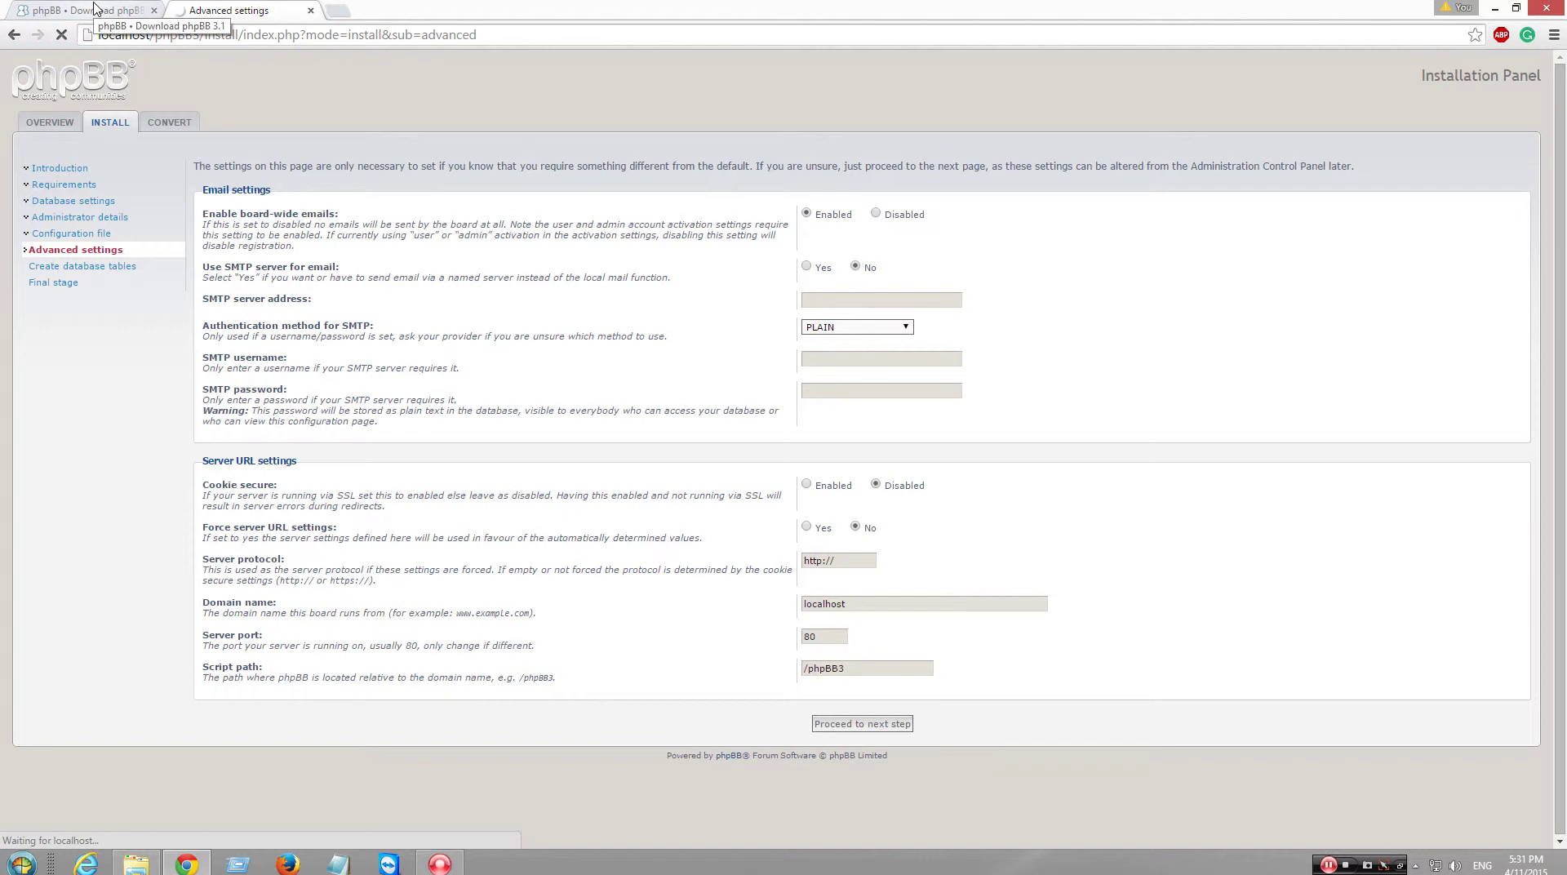
left_click(95, 8)
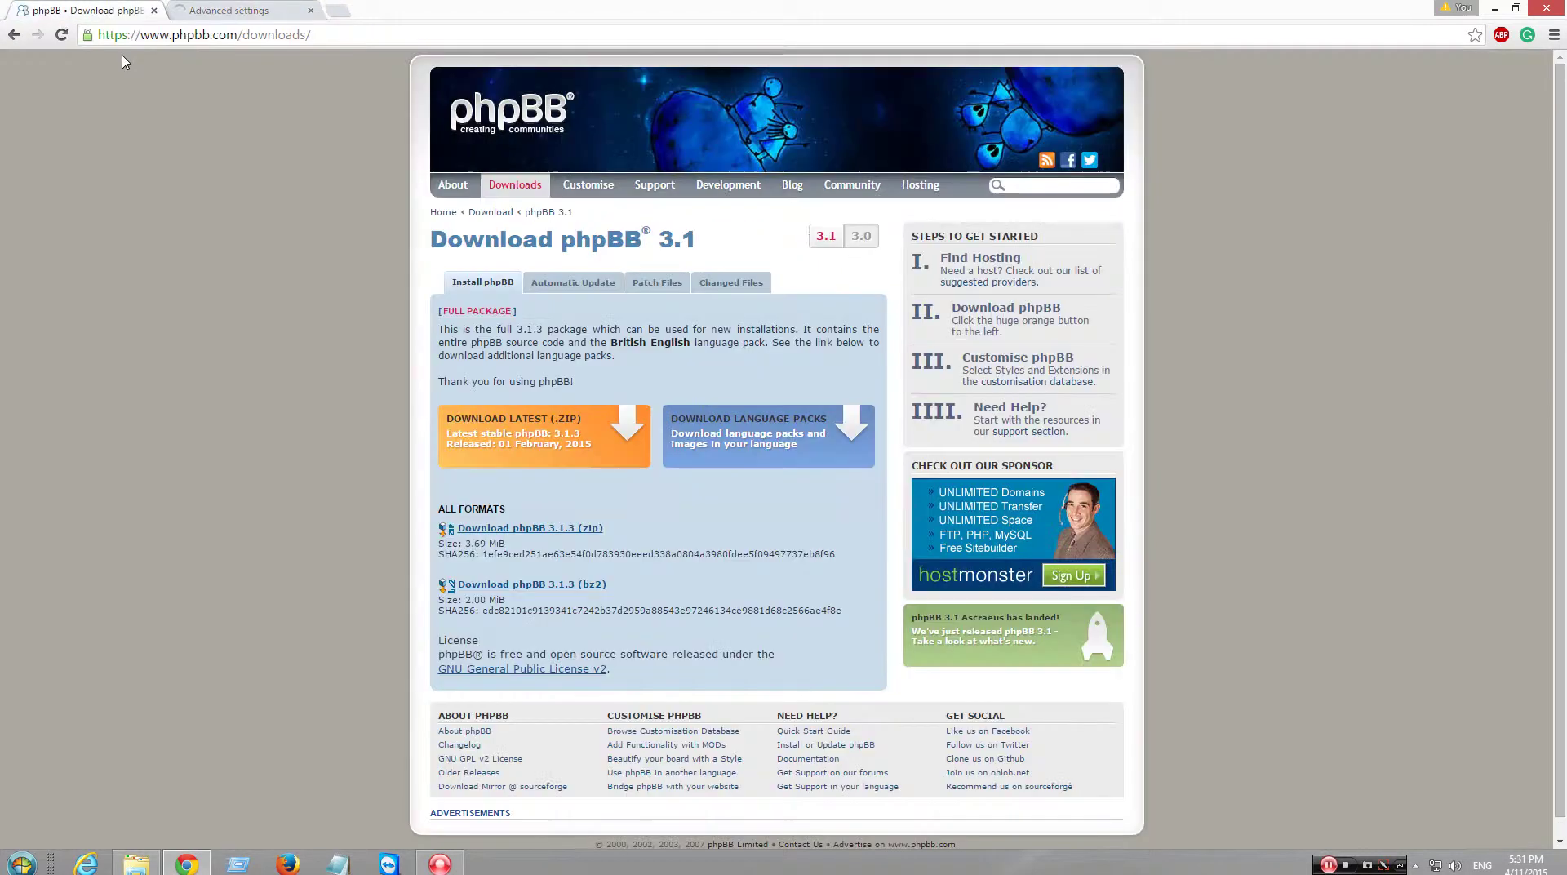
- Open and close a blank tab, return to the installer tab, then bring up the www folder
left_click(338, 11)
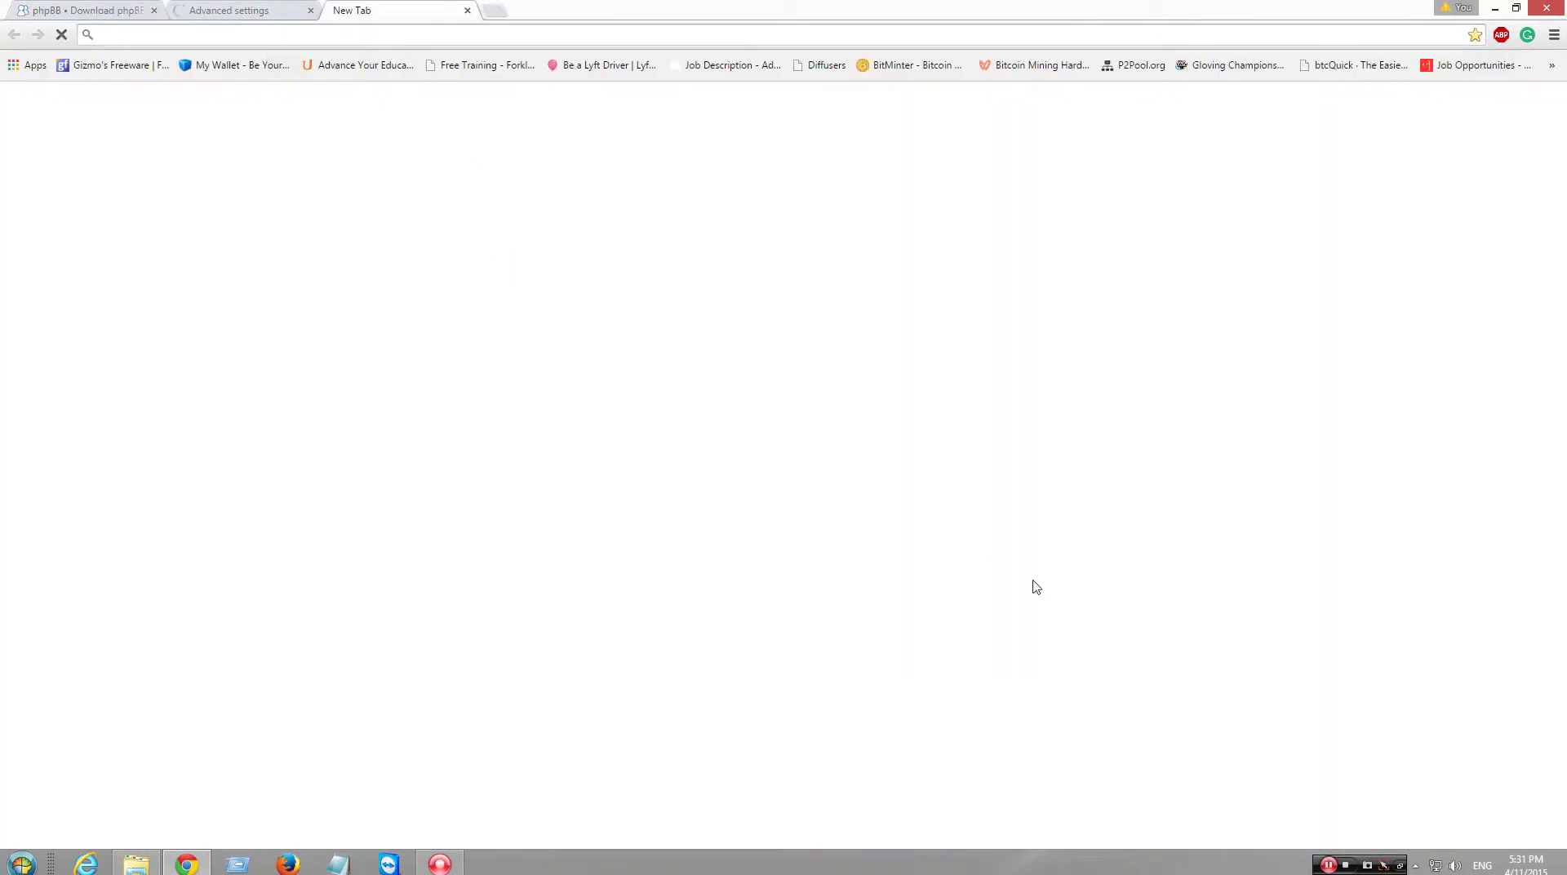
left_click(467, 10)
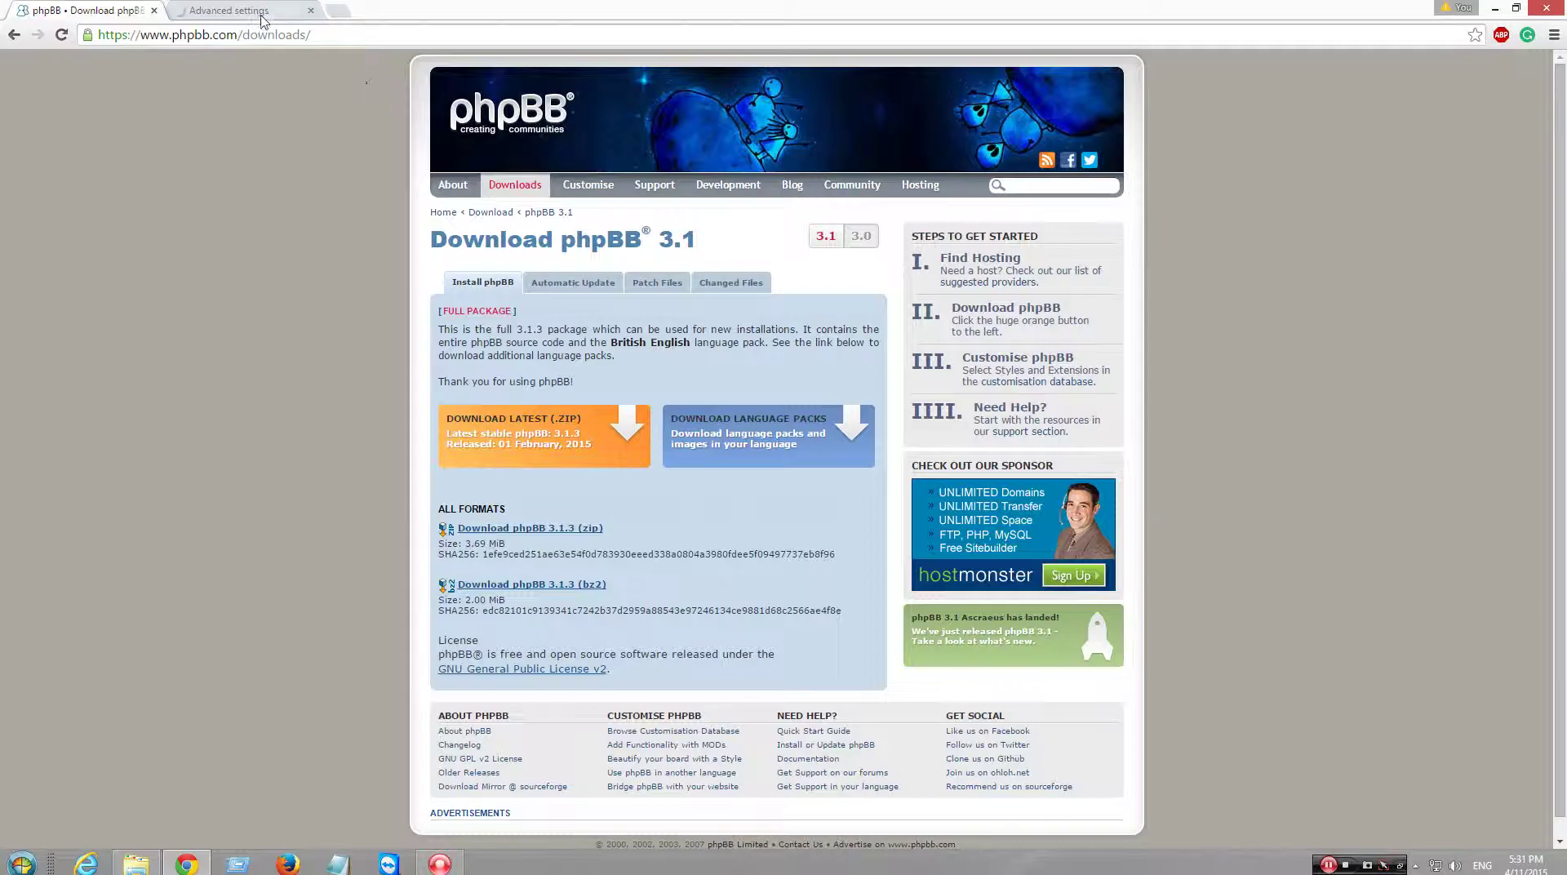
left_click(233, 10)
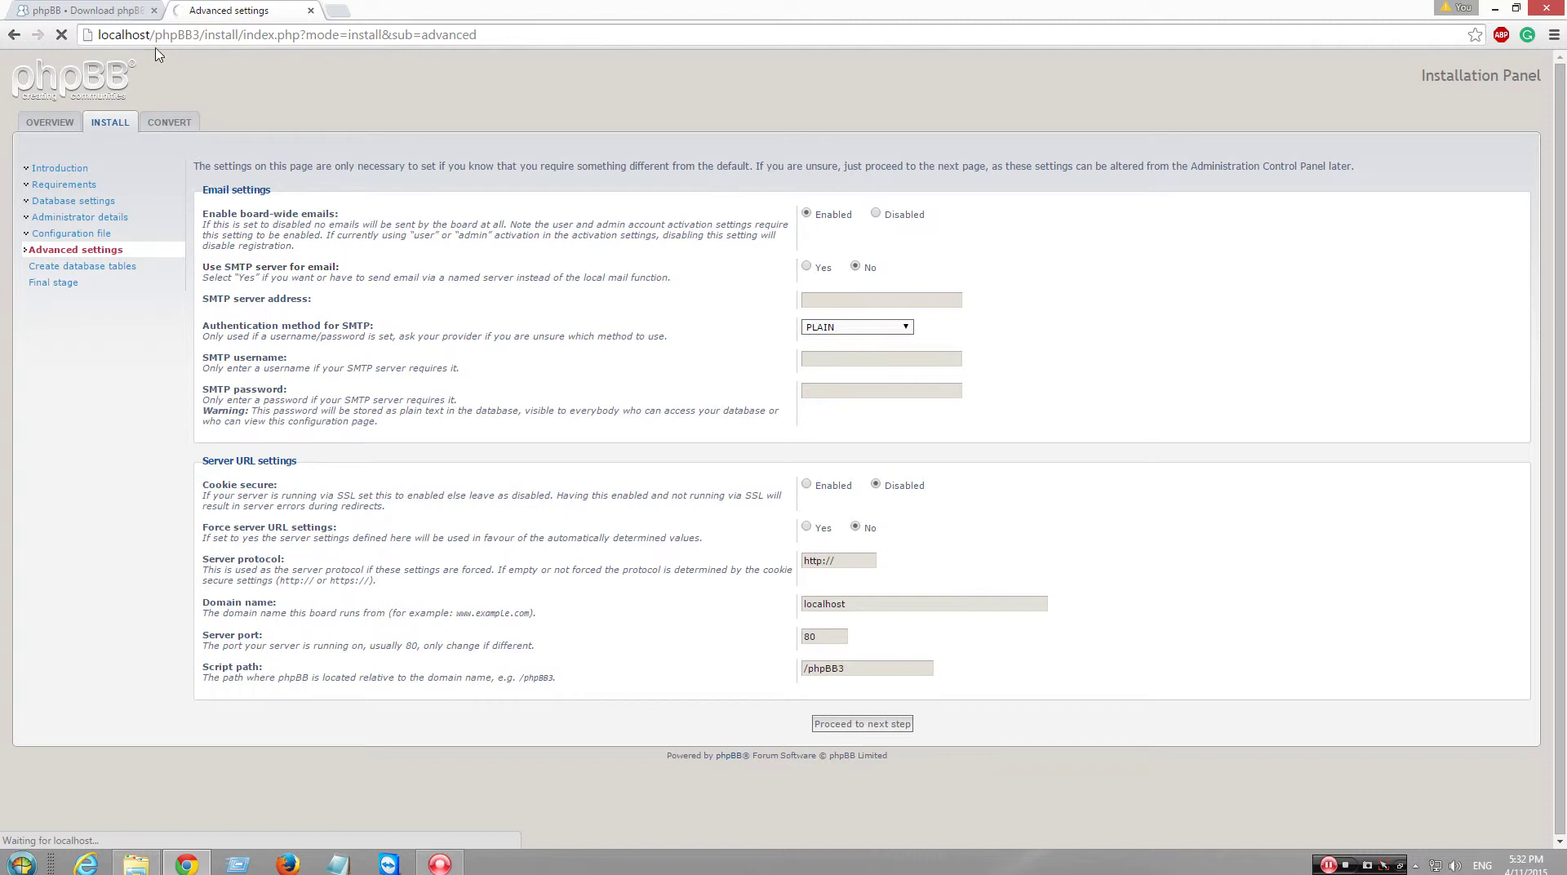
left_click(157, 865)
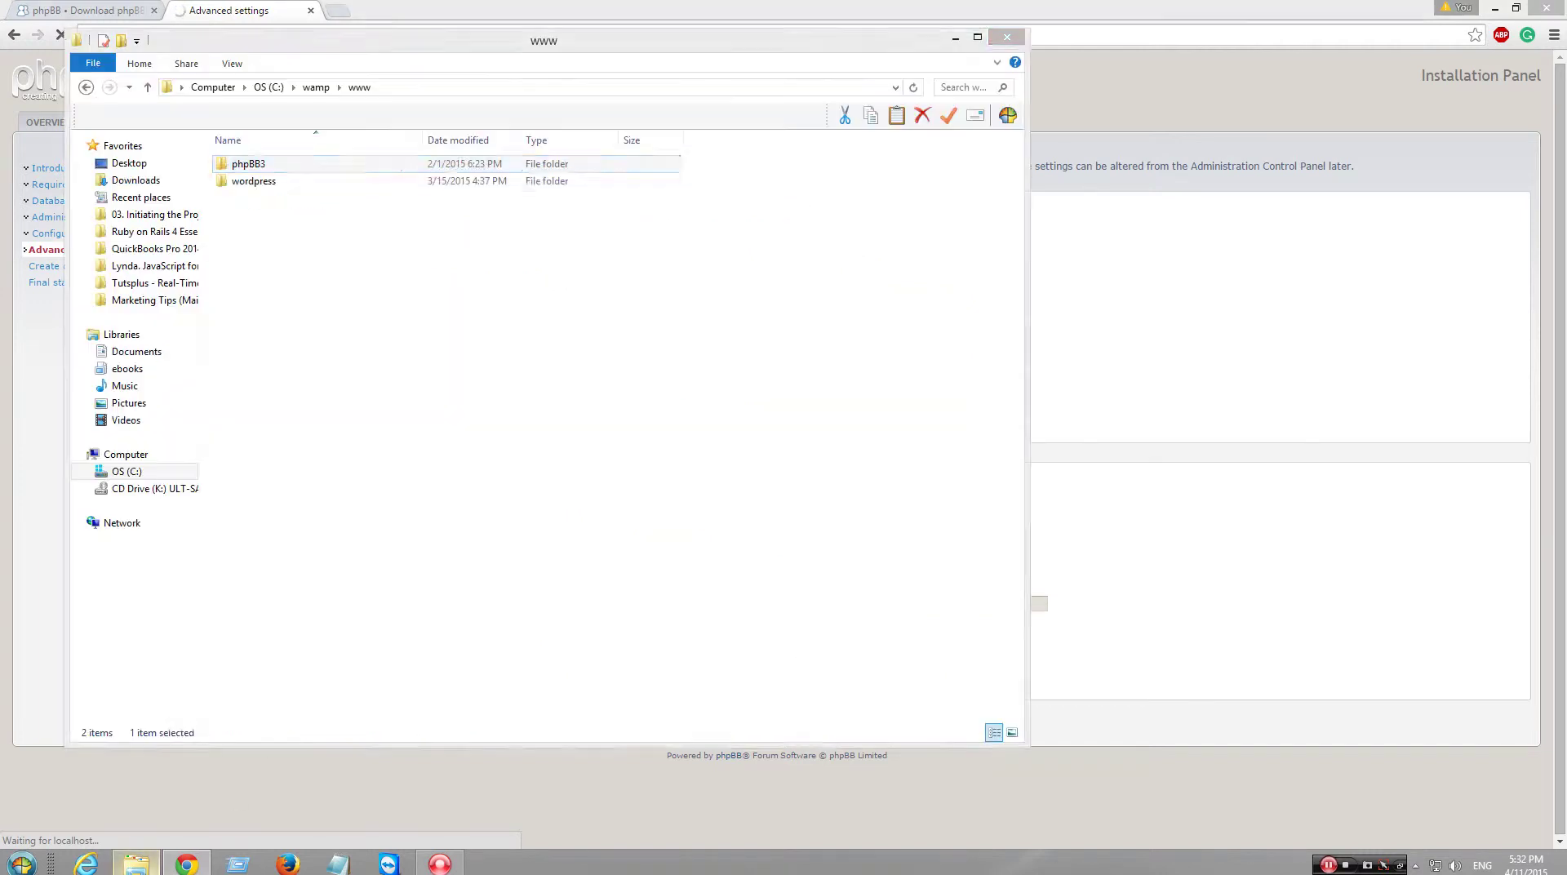
- Open the wordpress folder and view the properties of xmlrpc.php
double_click(311, 183)
key("BackSpace")
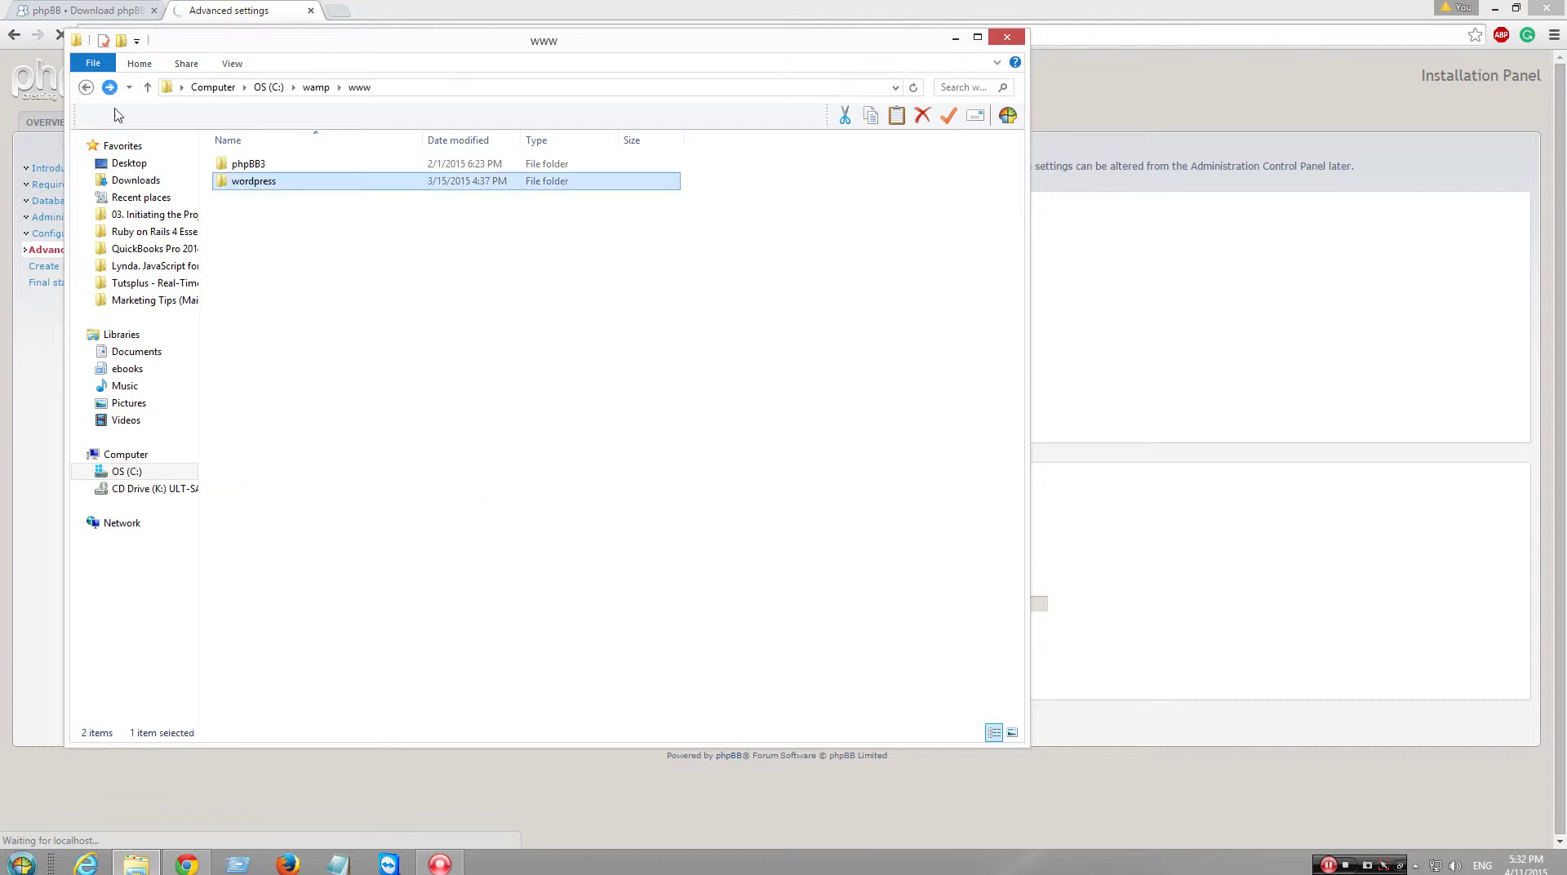
double_click(285, 193)
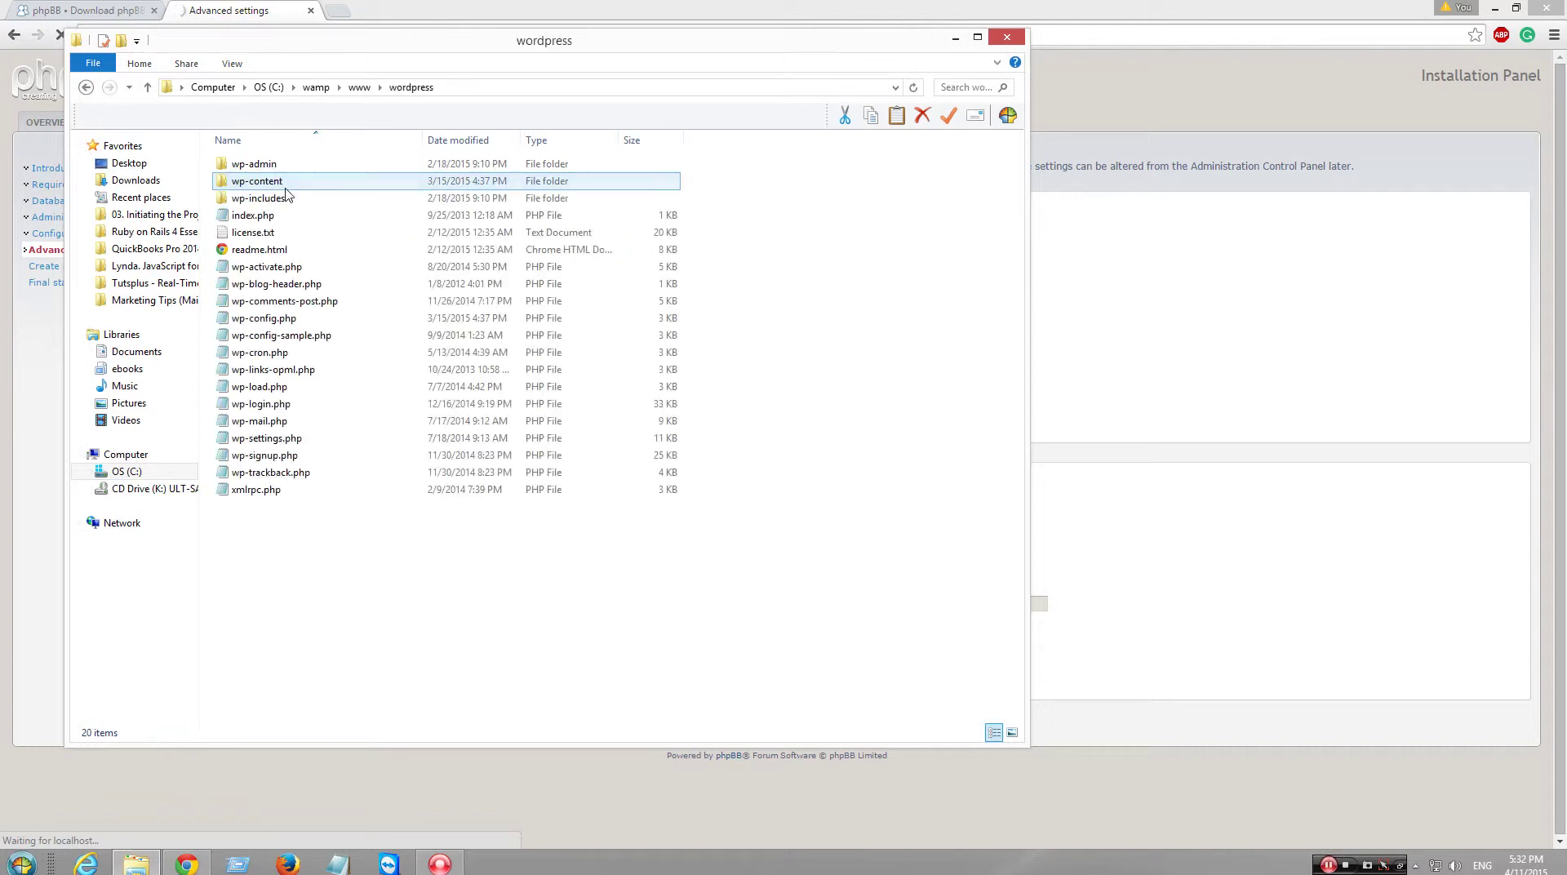
left_click(268, 489)
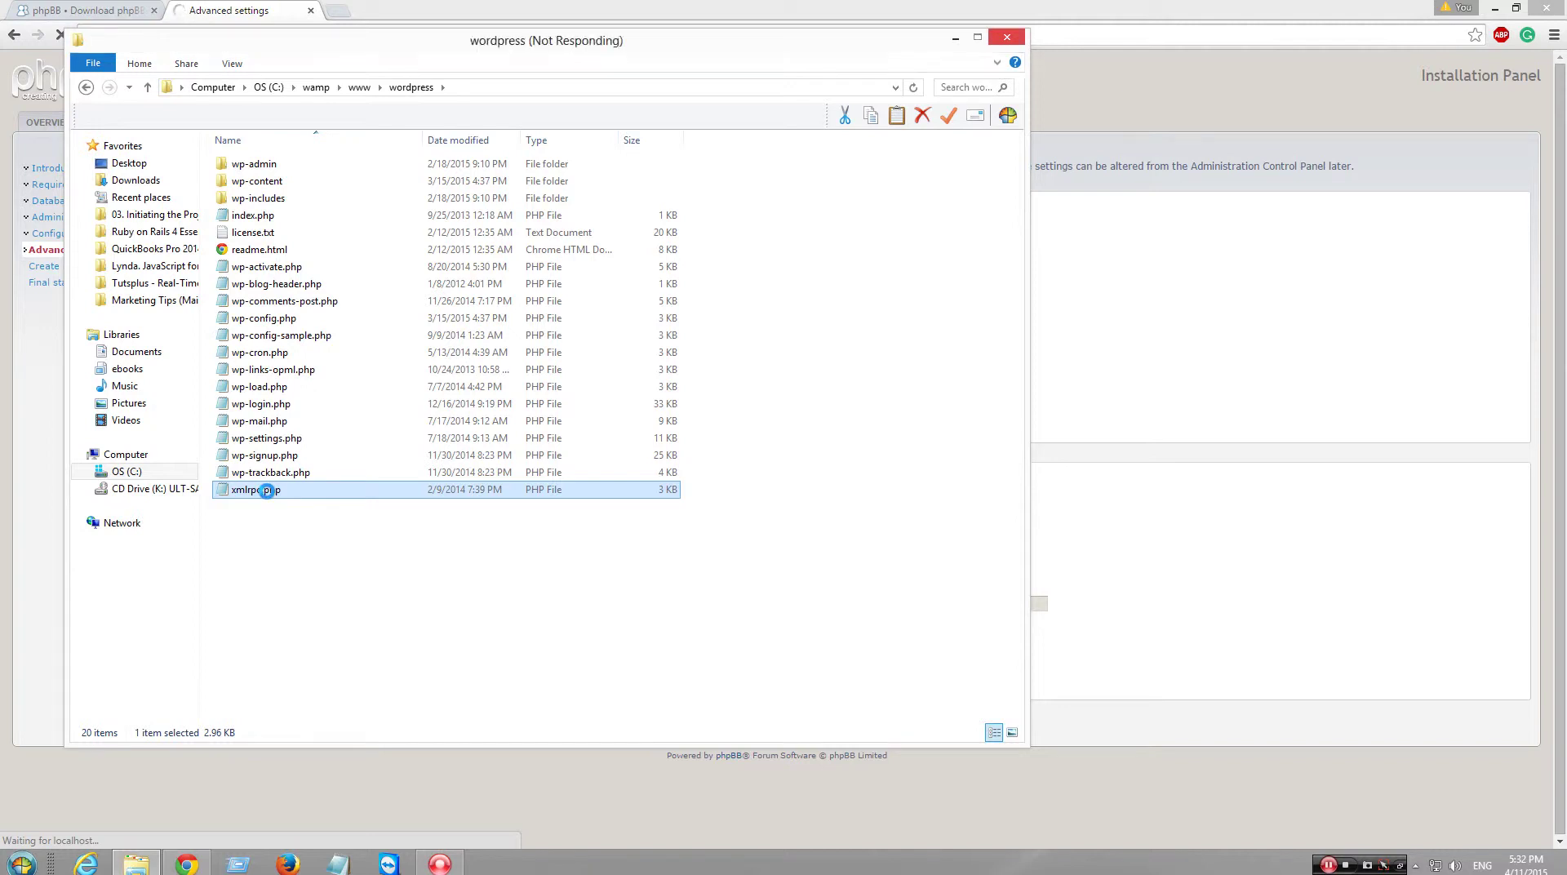
right_click(267, 489)
left_click(306, 477)
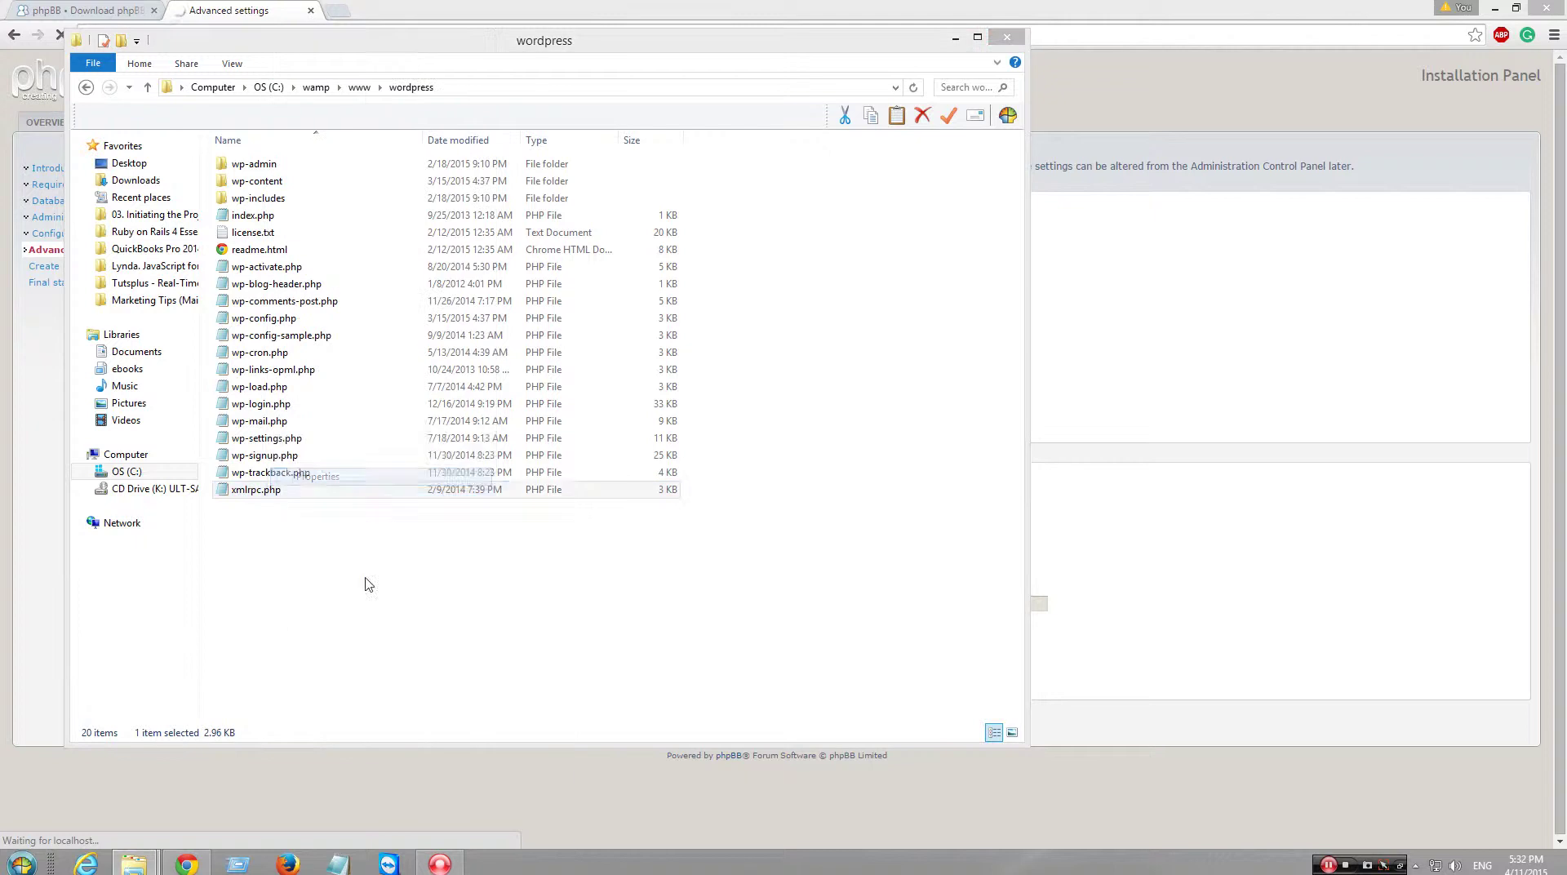
- Browse the program list for PHP files, then cancel without changing the default app
left_click(488, 559)
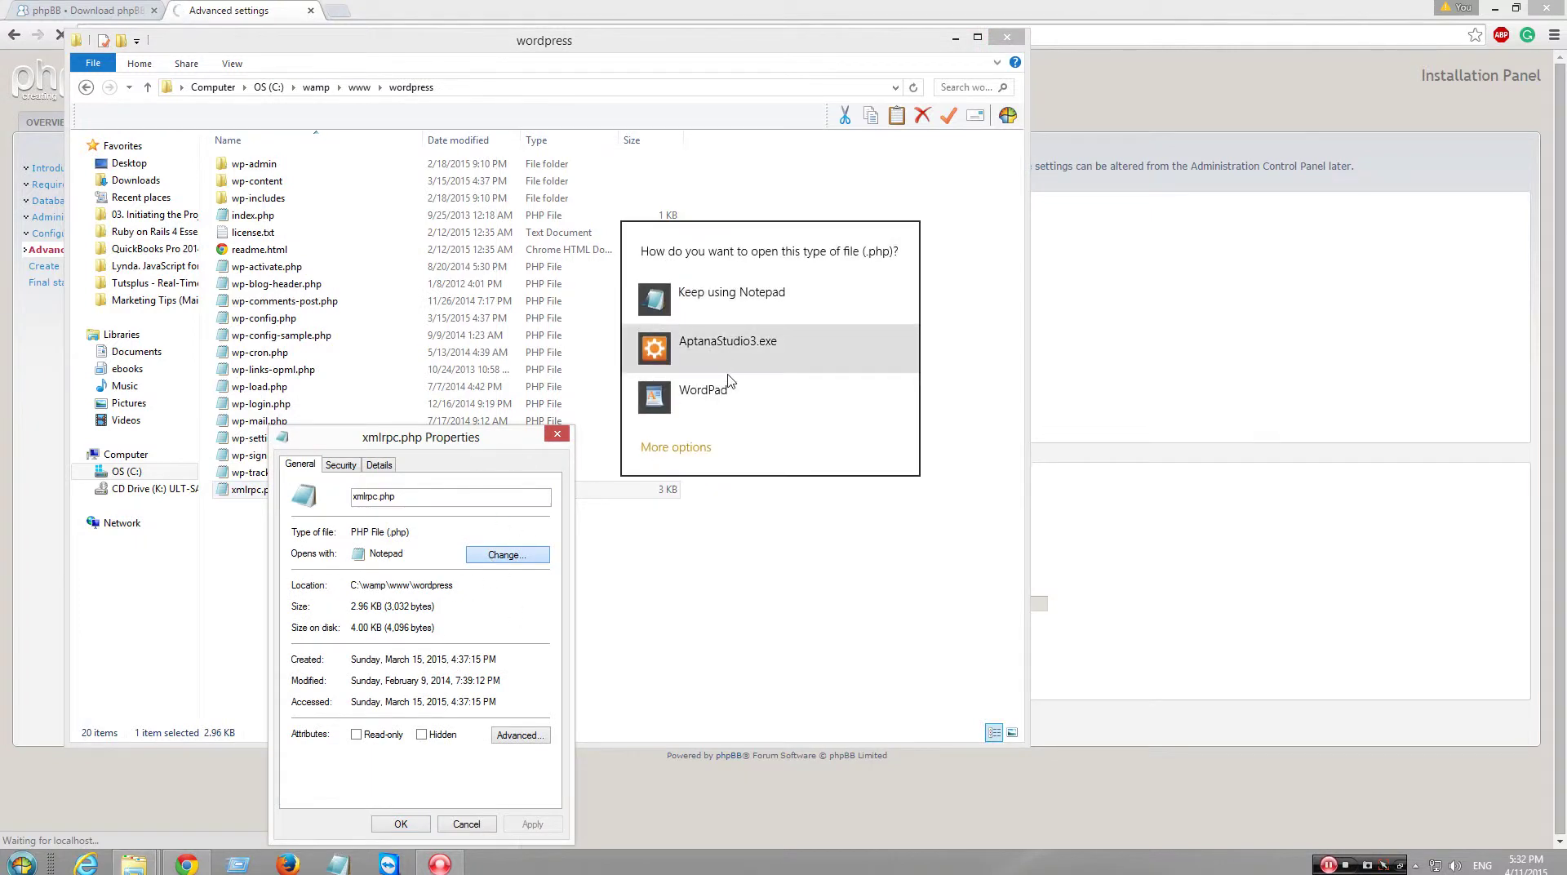
left_click(693, 446)
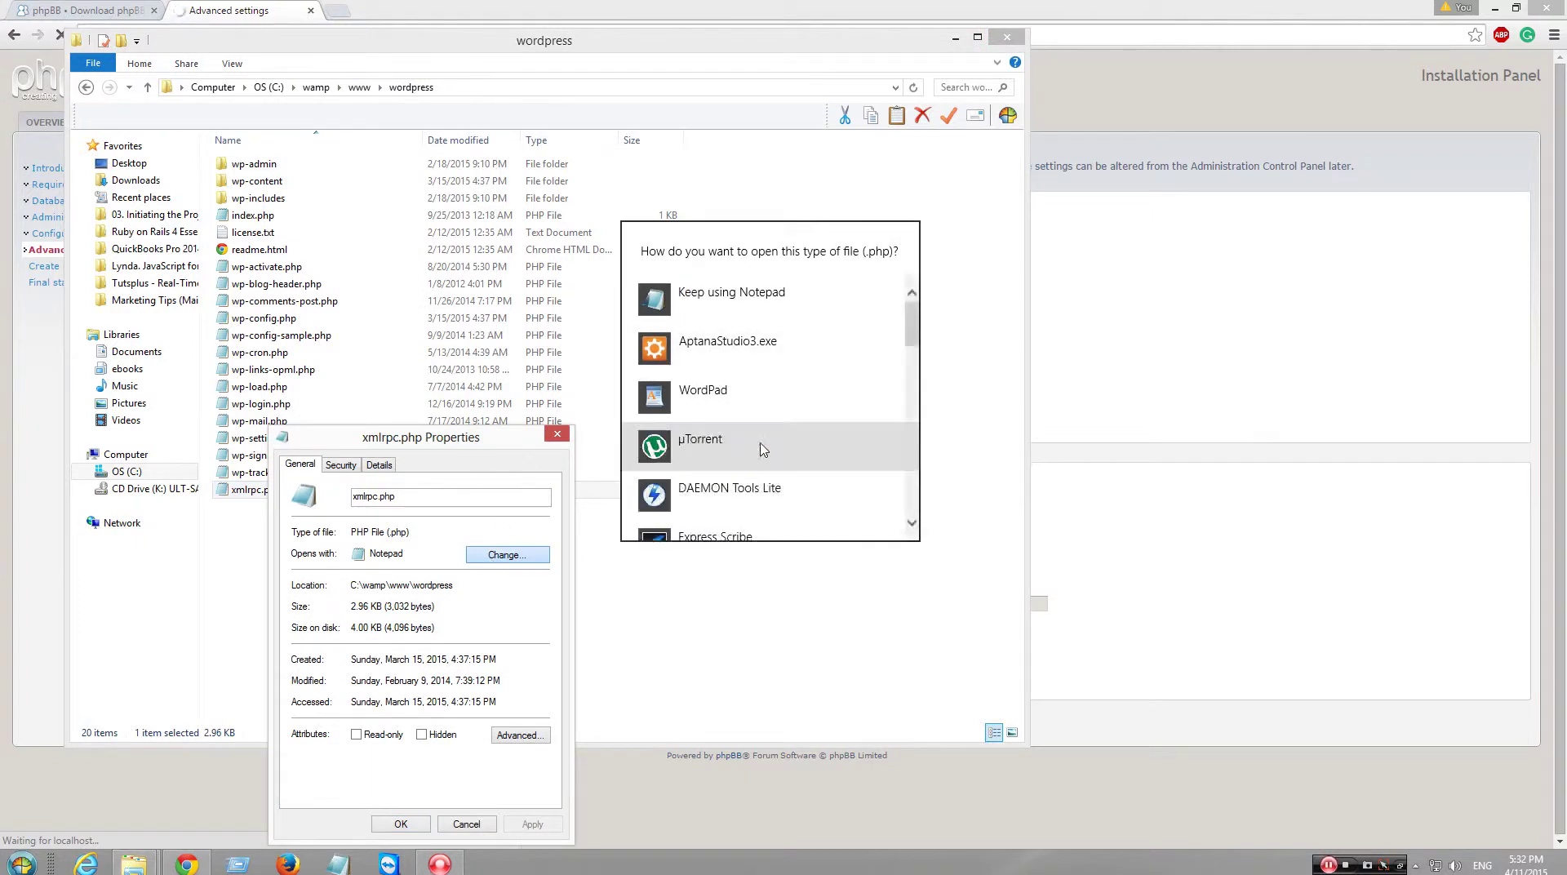
scroll(808, 449, "down", 1)
scroll(808, 449, "down", 5)
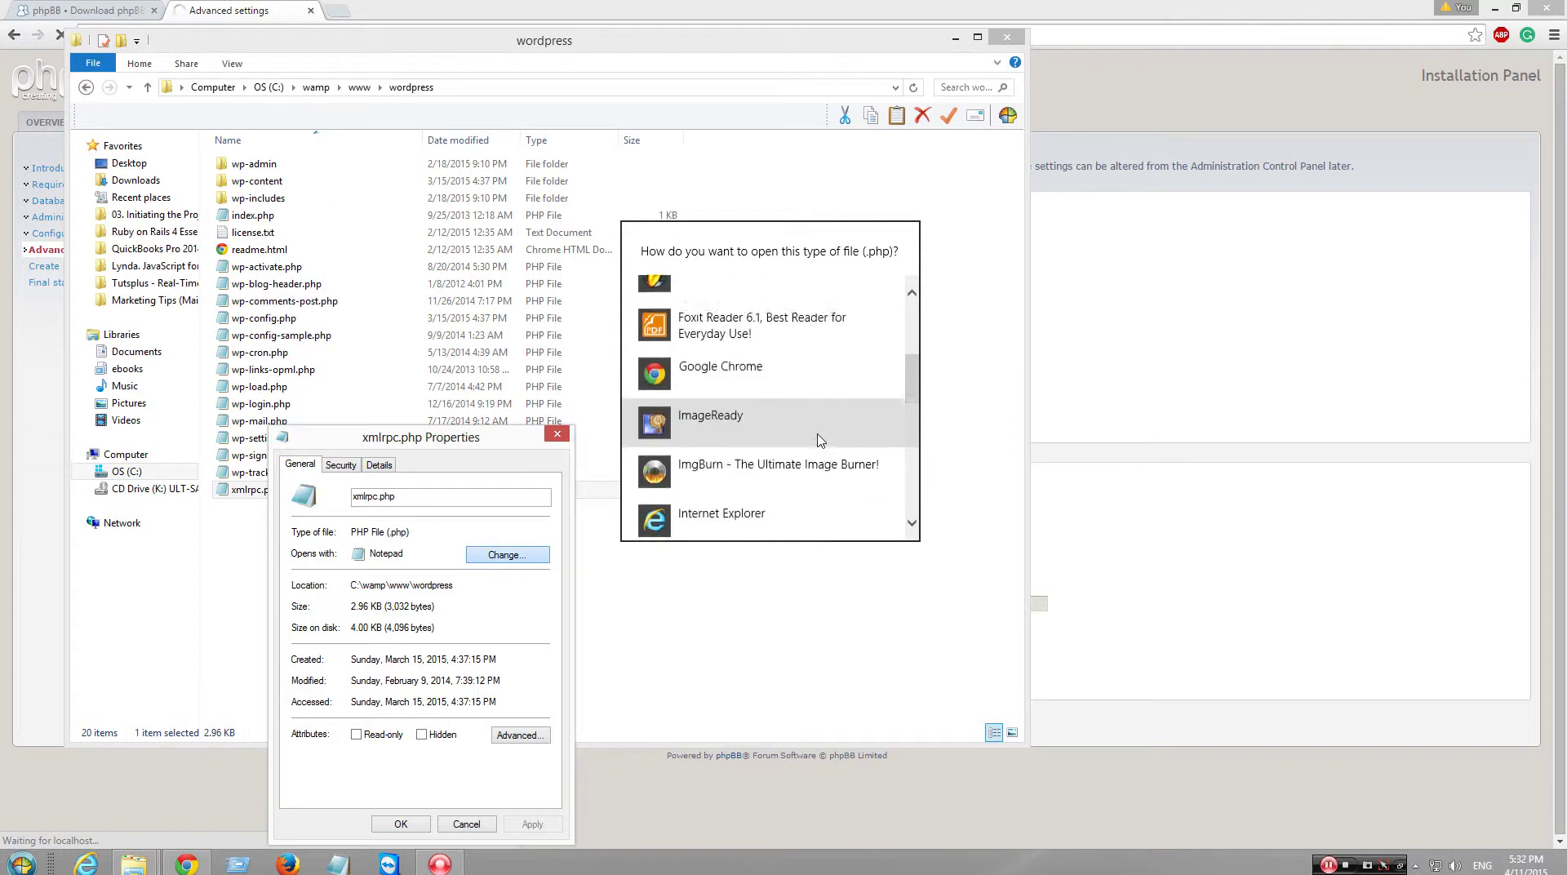
scroll(818, 442, "down", 7)
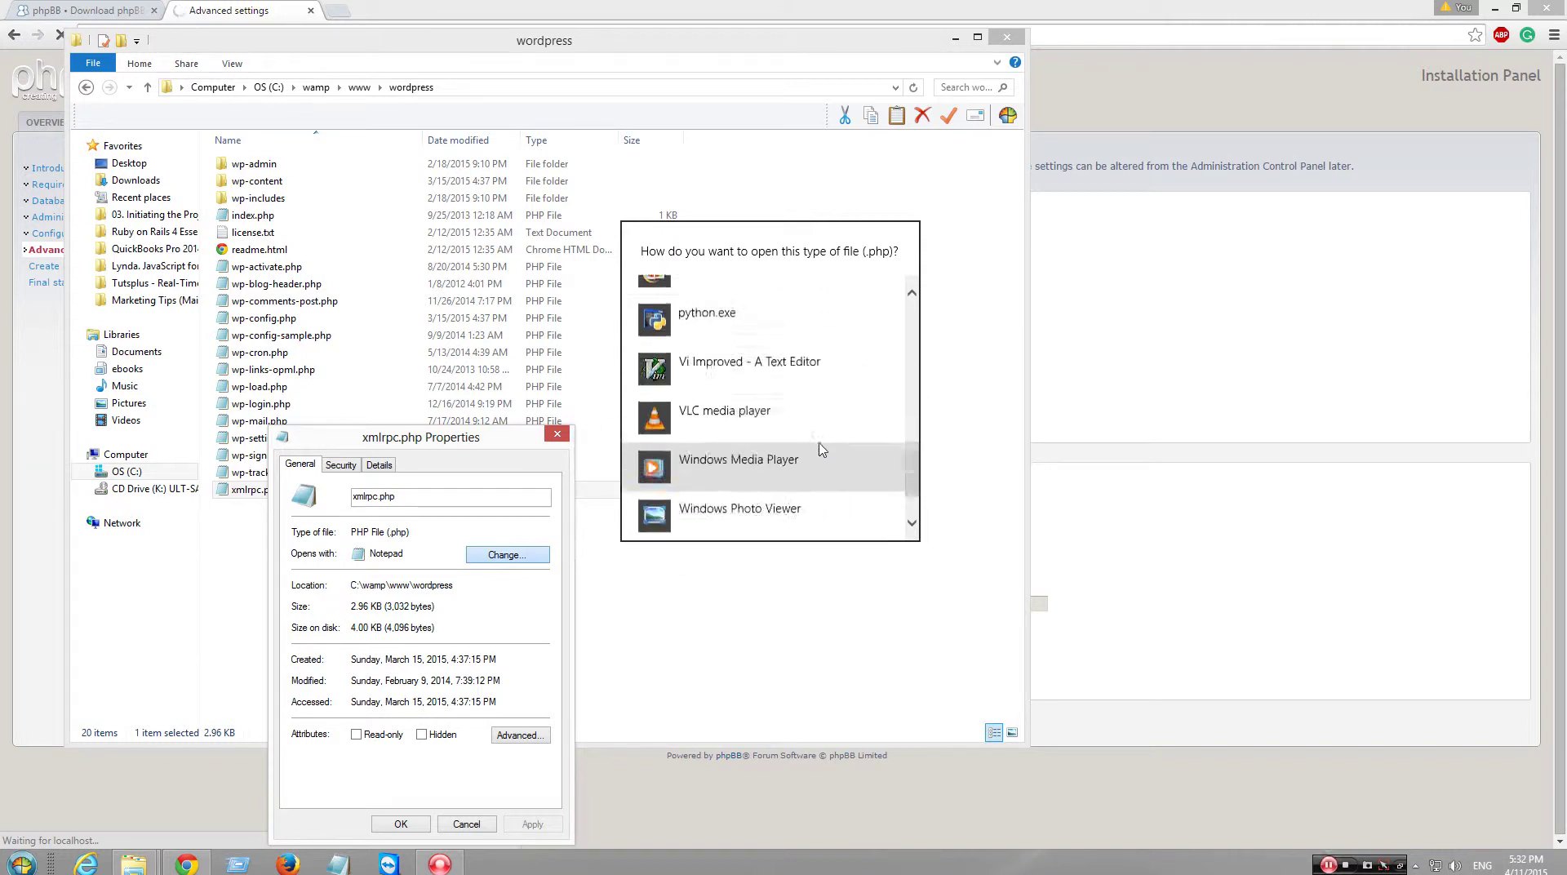
scroll(820, 457, "up", 5)
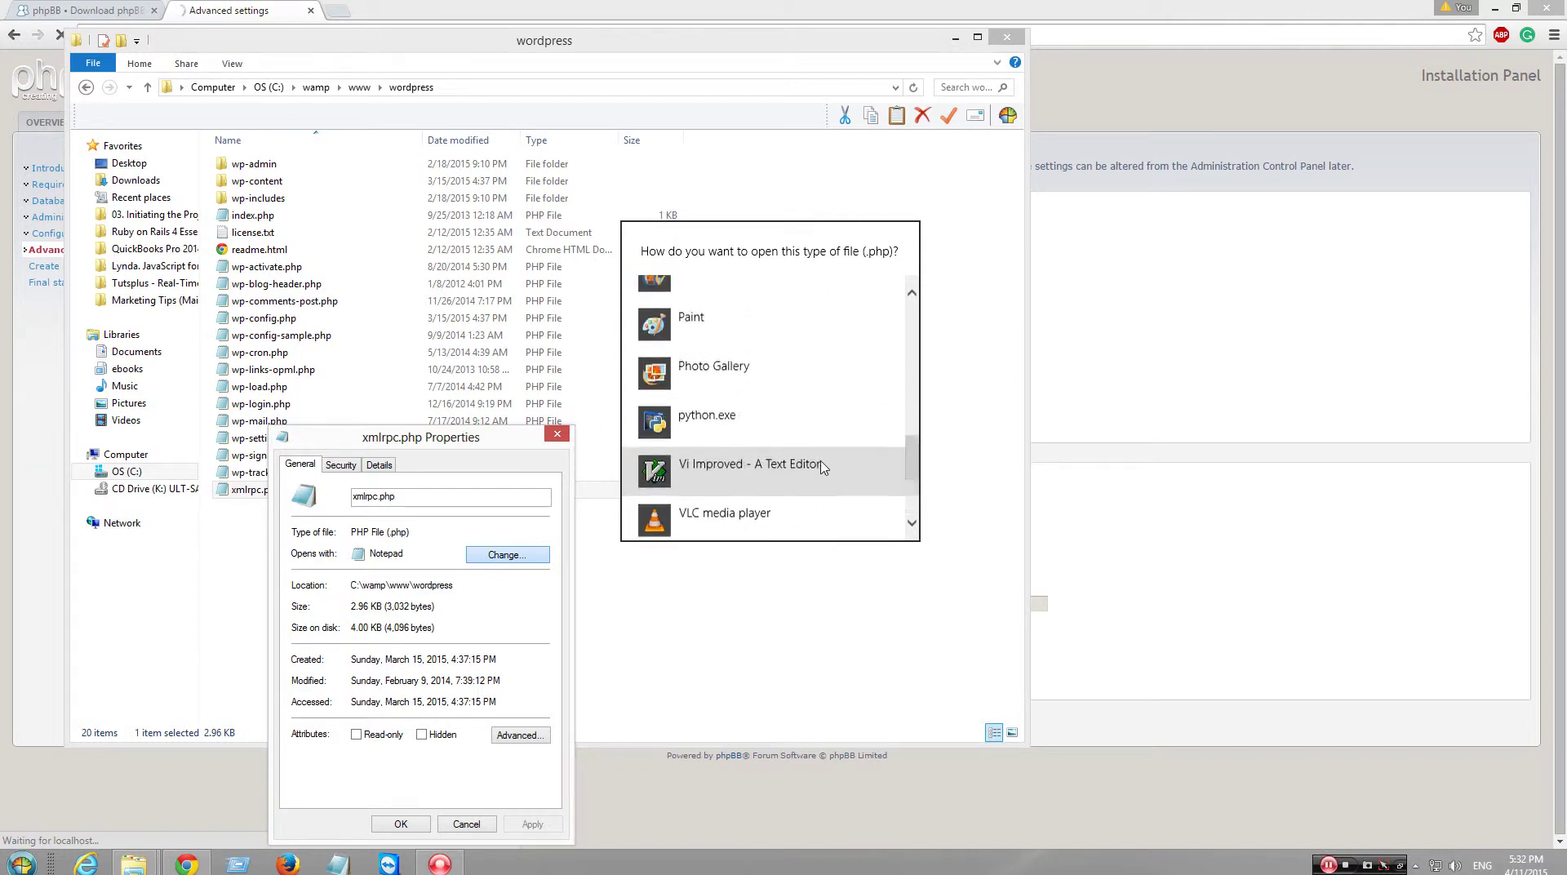
scroll(822, 465, "down", 1)
scroll(823, 467, "up", 5)
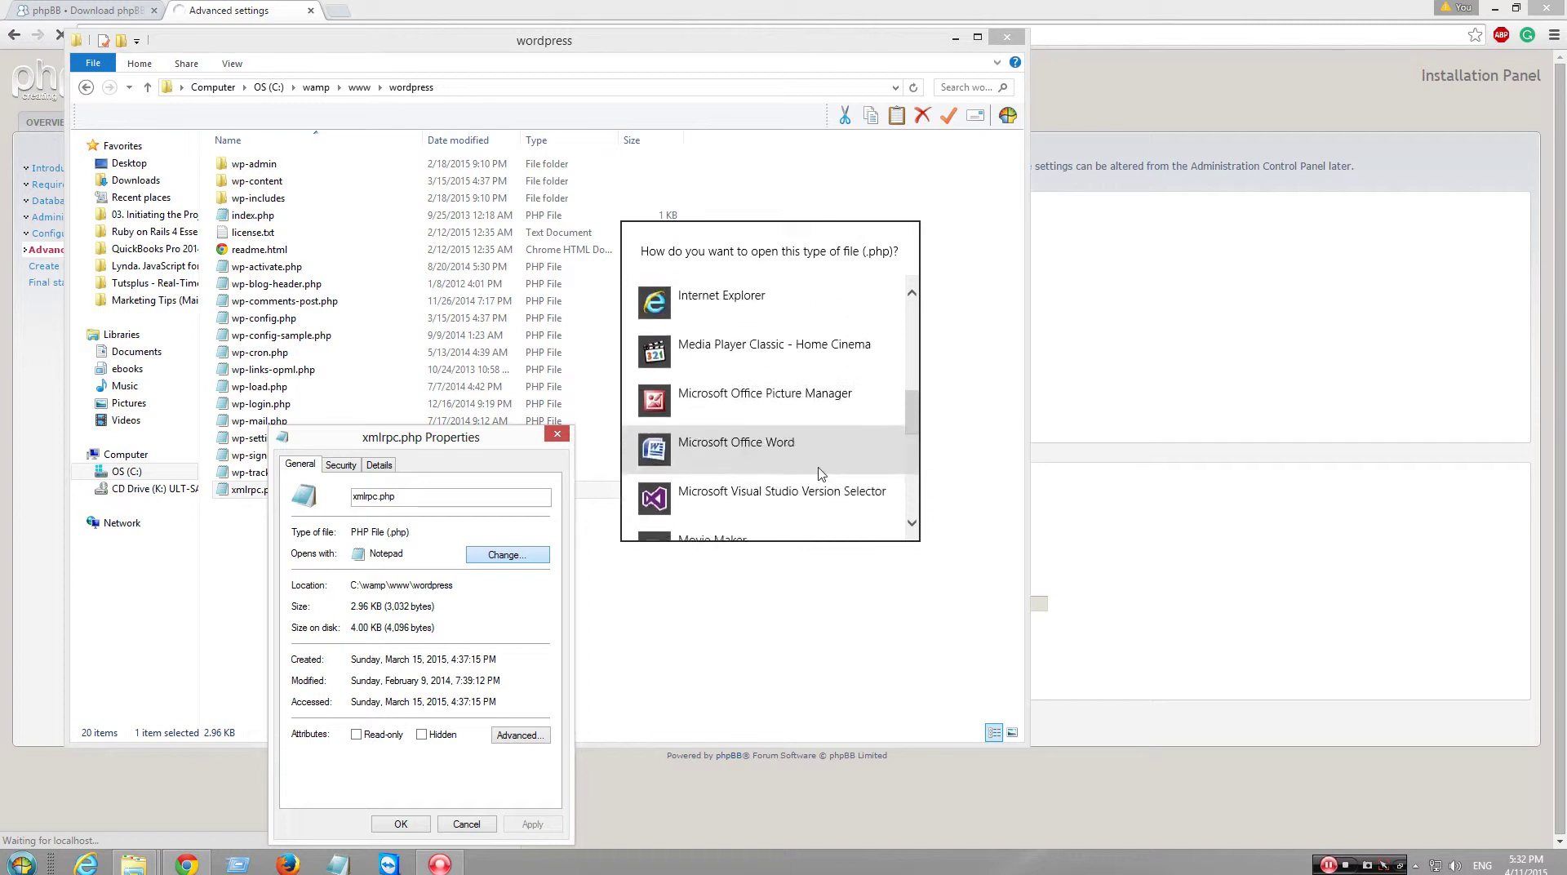
scroll(816, 485, "up", 5)
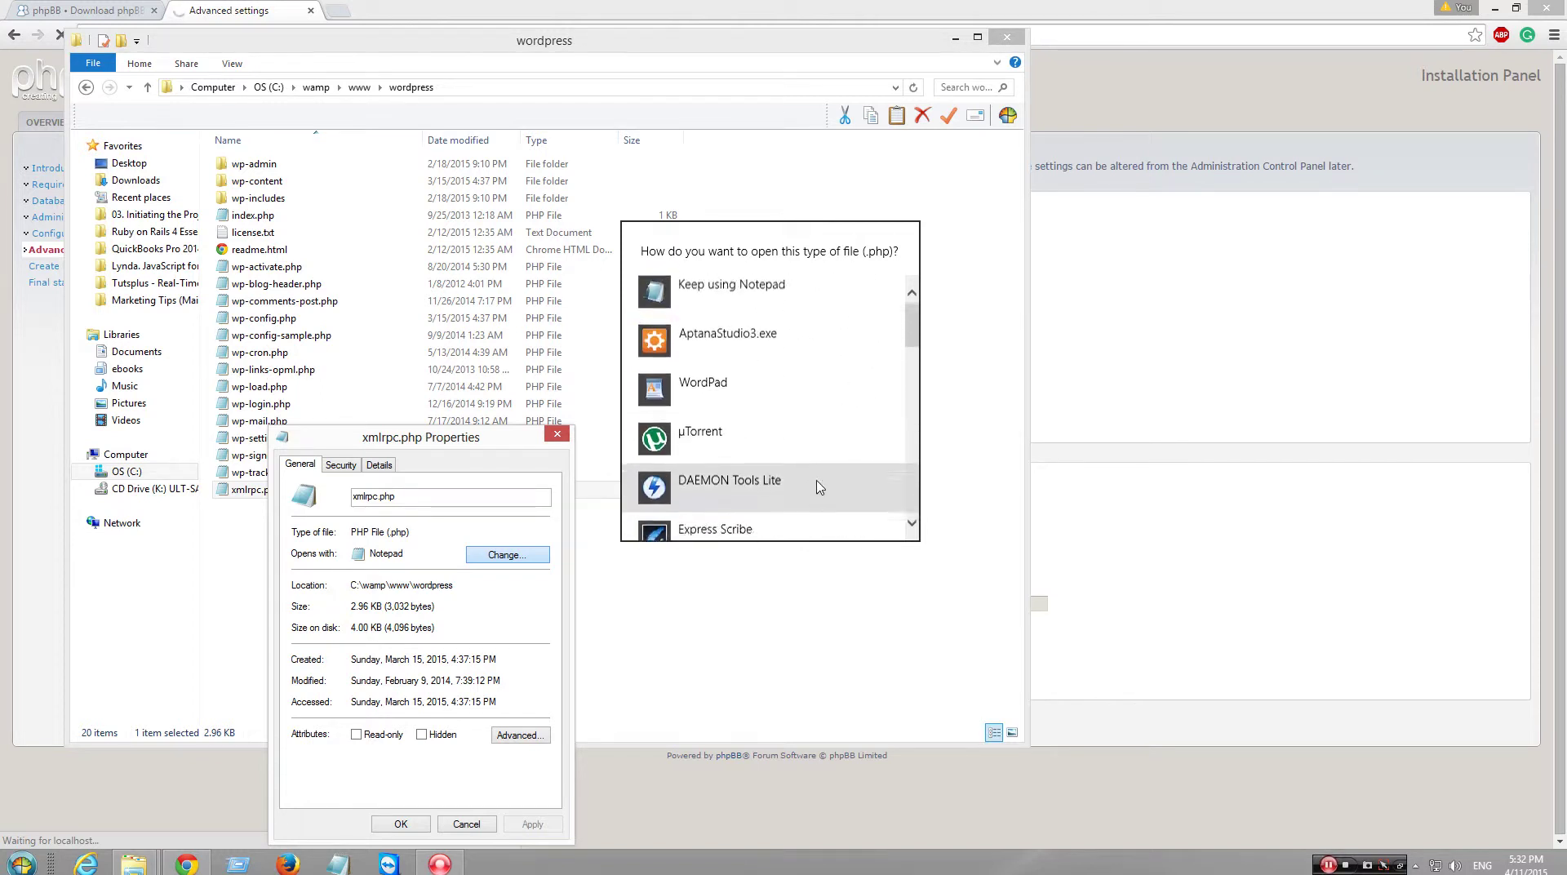
left_click(477, 823)
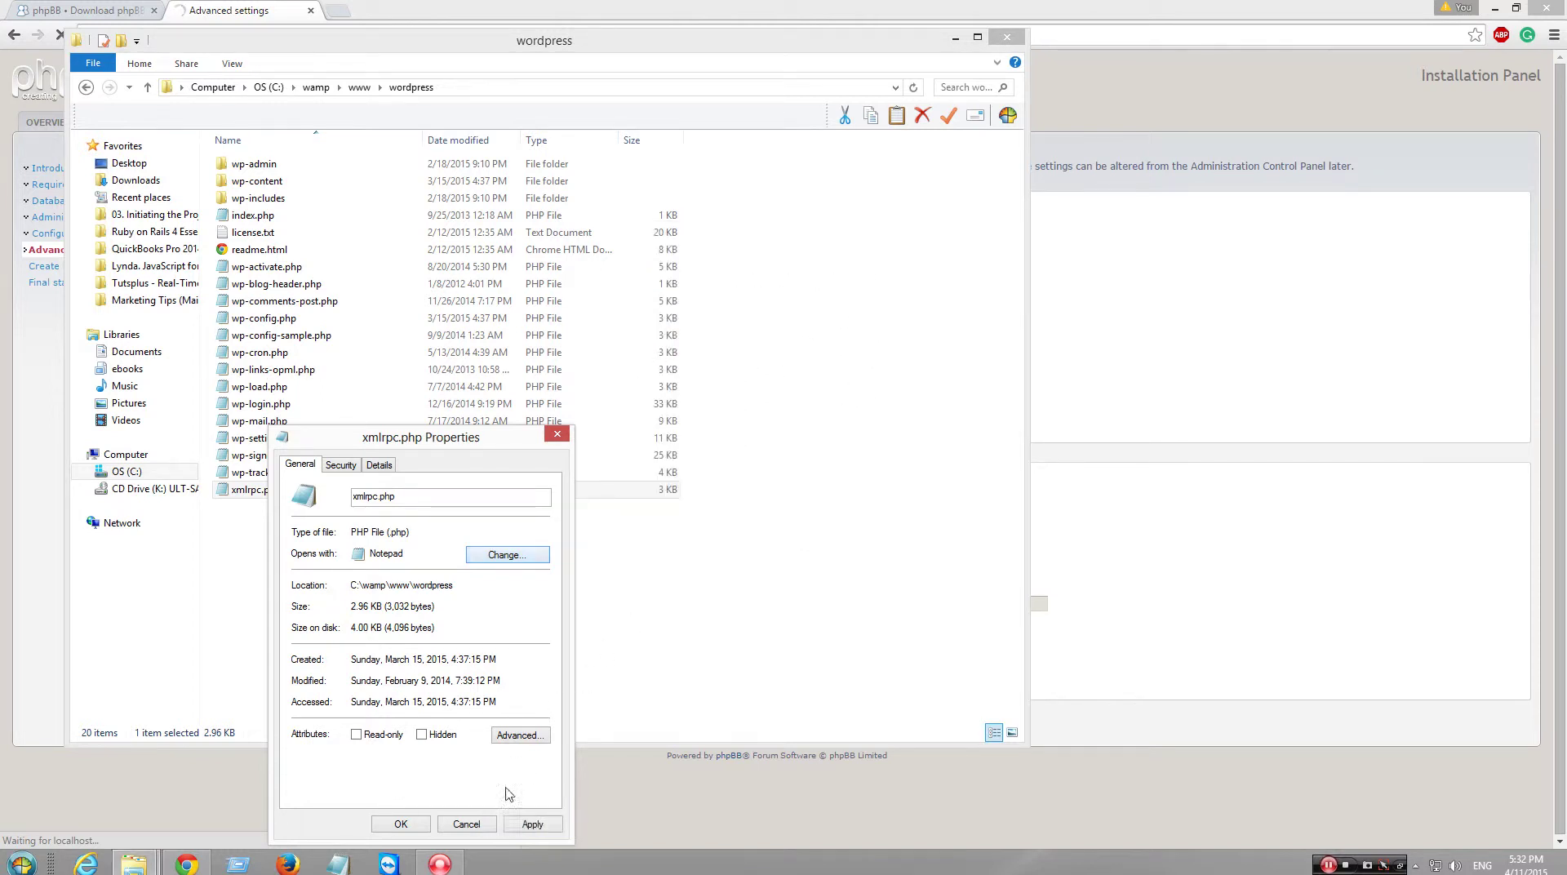
left_click(490, 823)
left_click(607, 657)
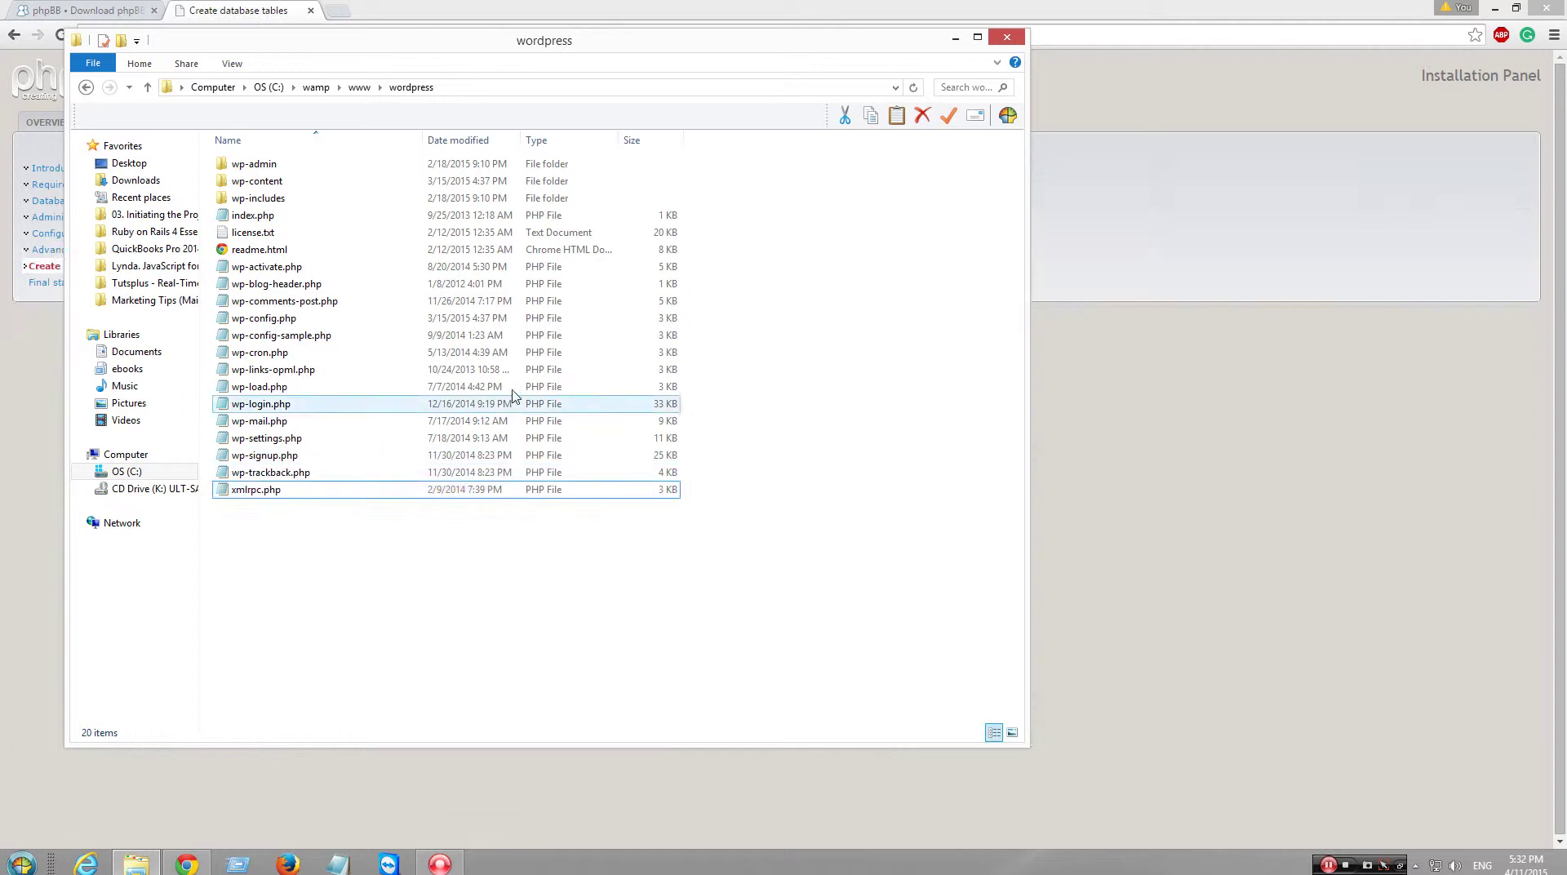
- Close the wordpress window, proceed past the created database tables, then open a new Chrome tab
left_click(1008, 41)
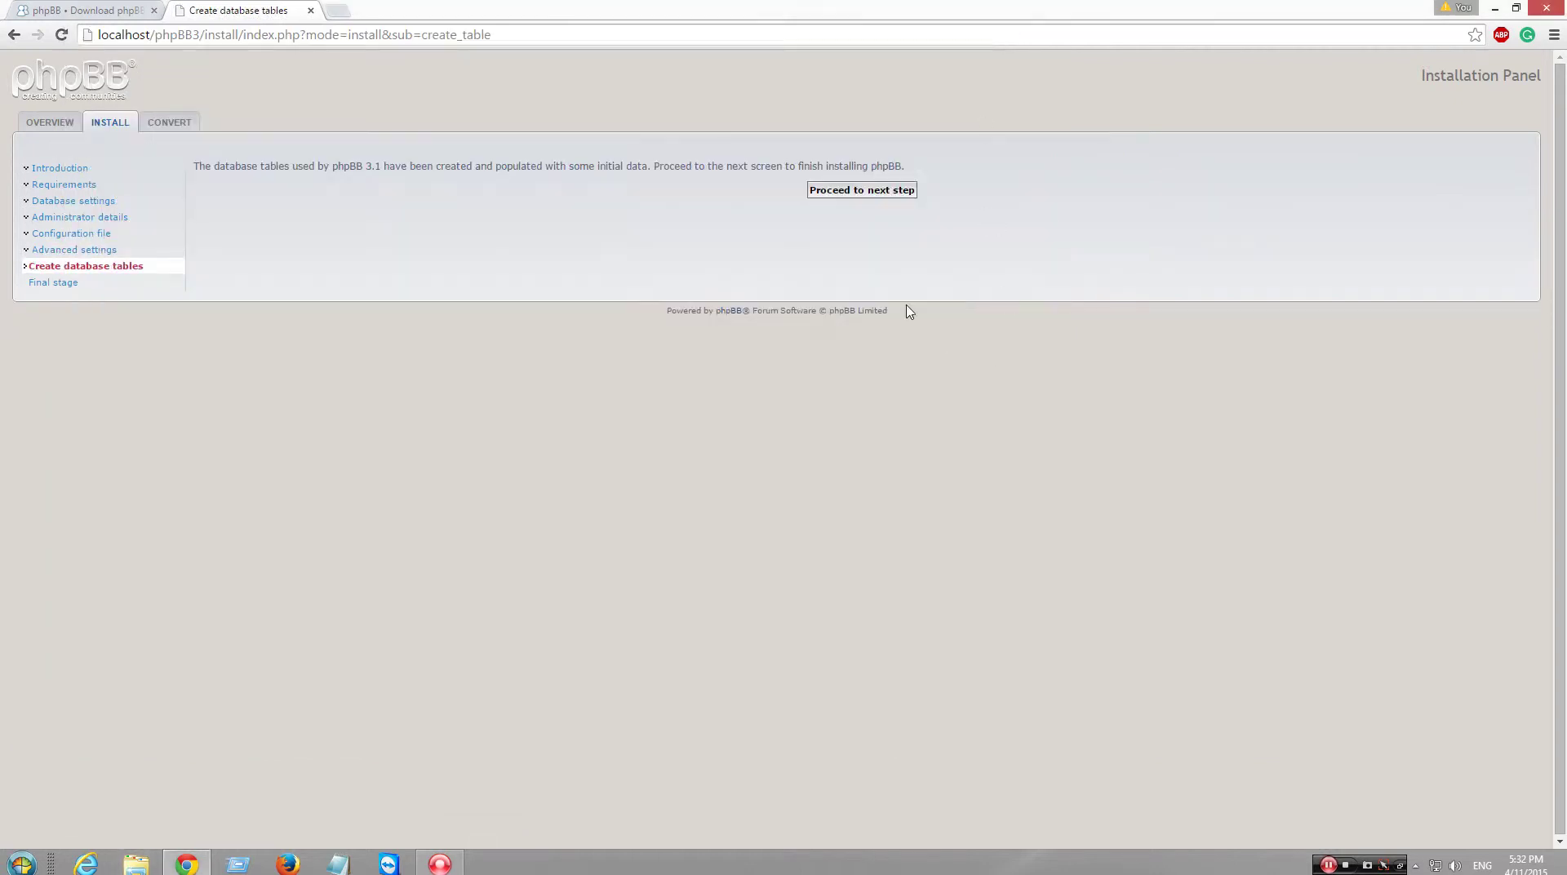
left_click(863, 193)
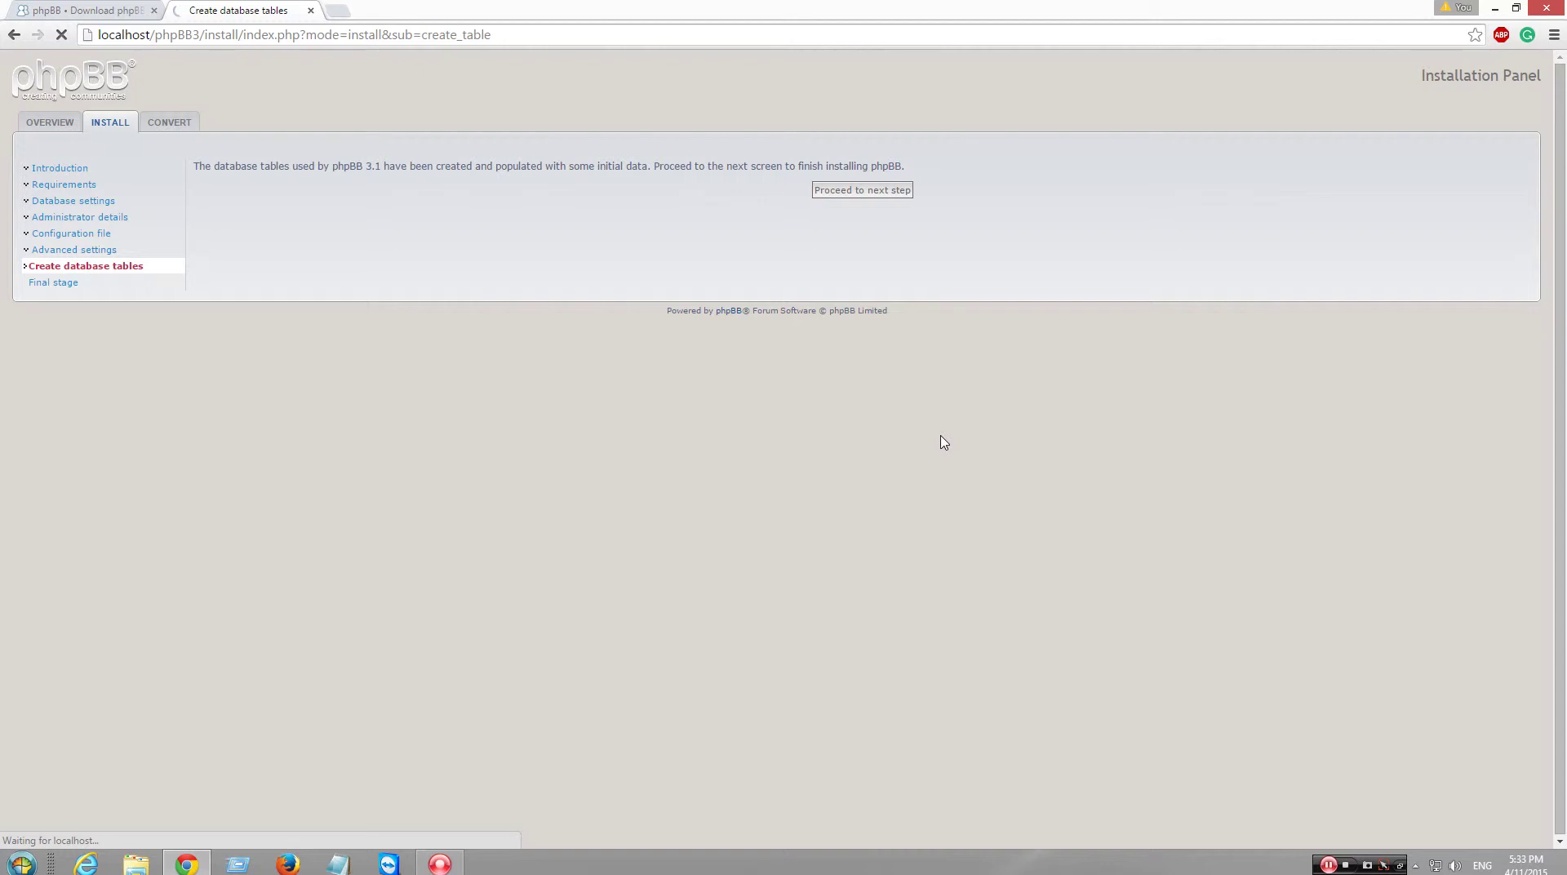
left_click(89, 10)
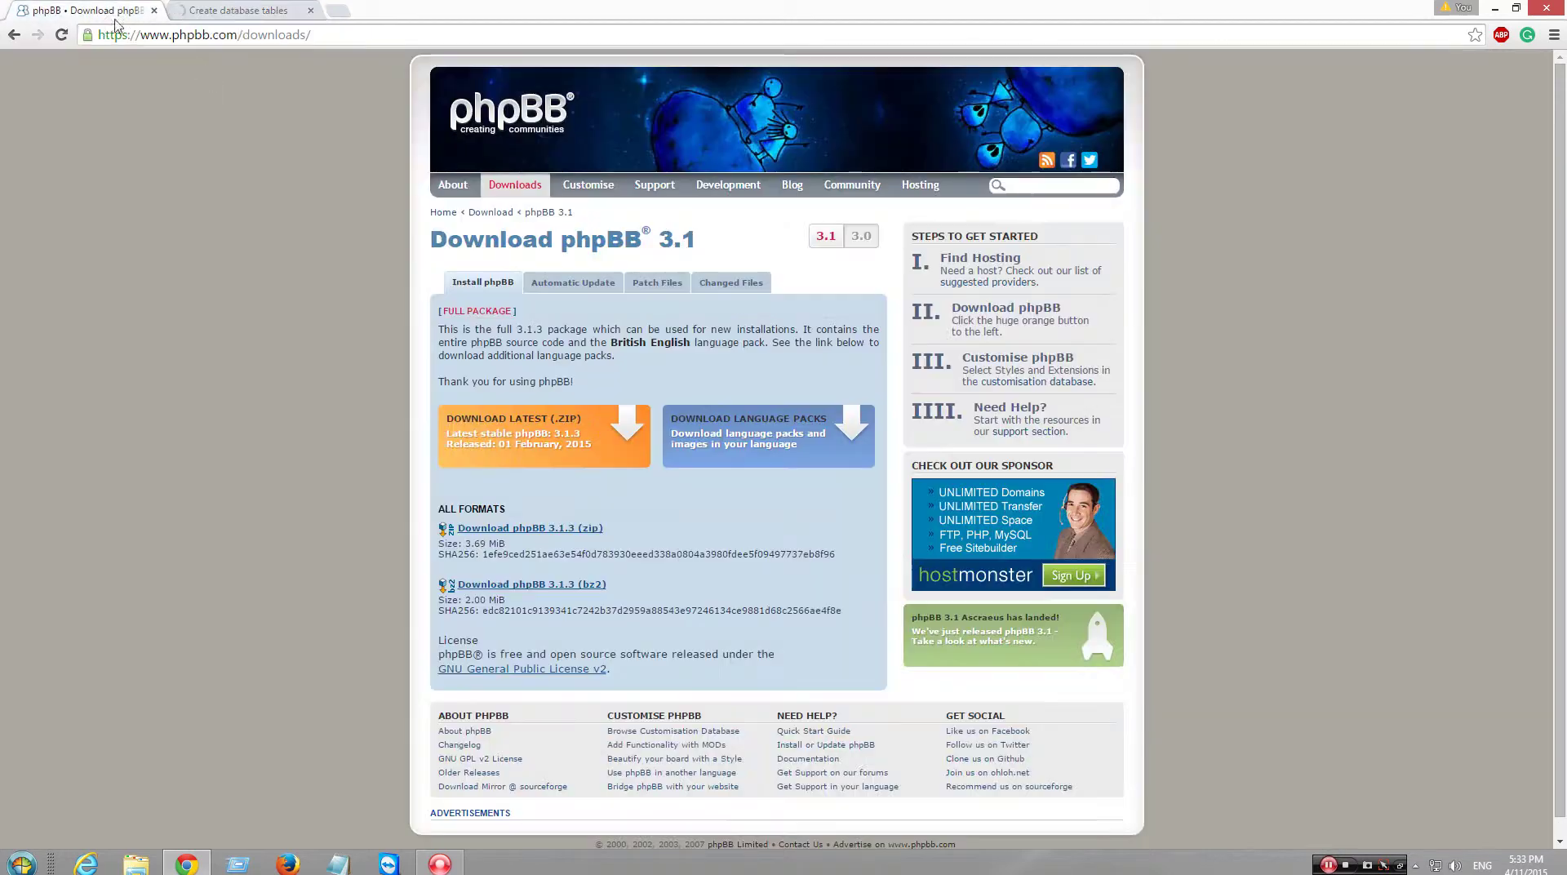
left_click(238, 16)
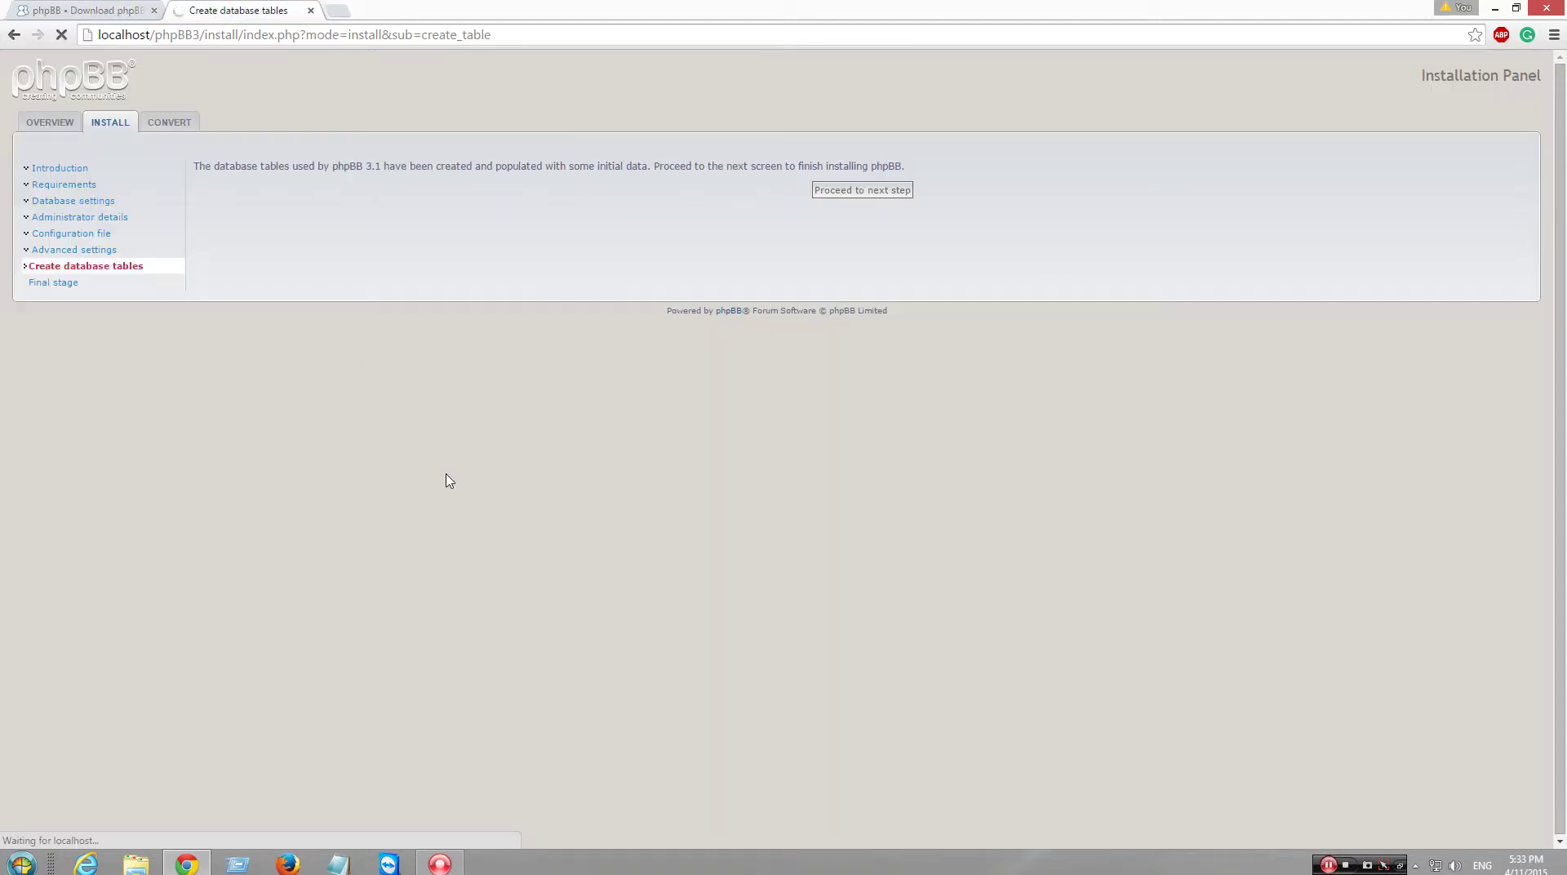
left_click(338, 11)
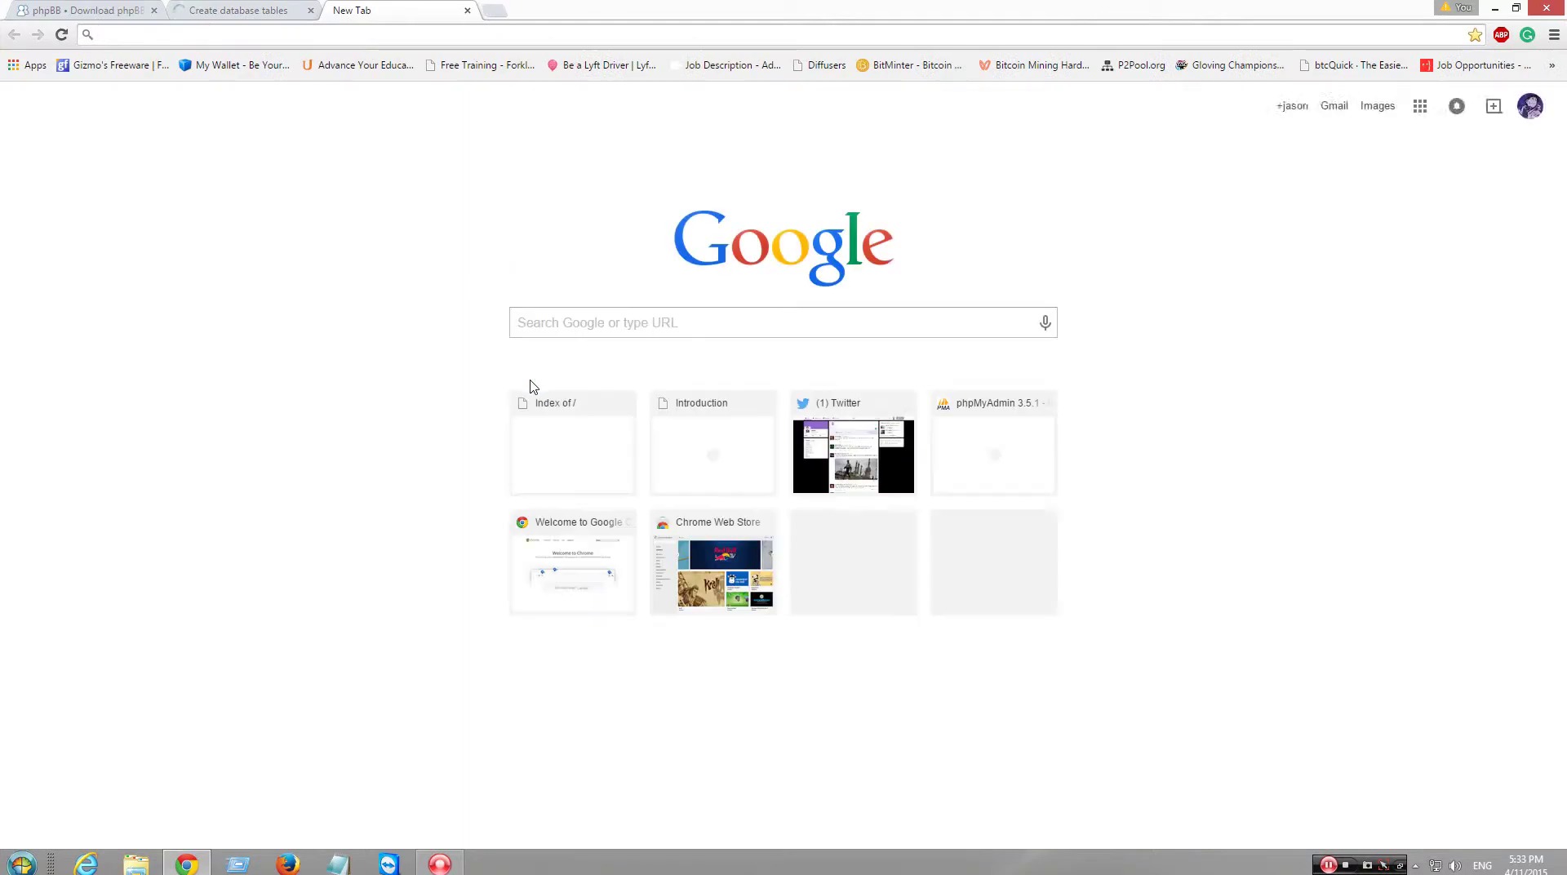
- Search Google for 'ftp' and browse the results, including the FileZilla and SmartFTP listings
type("ftp")
key("Return")
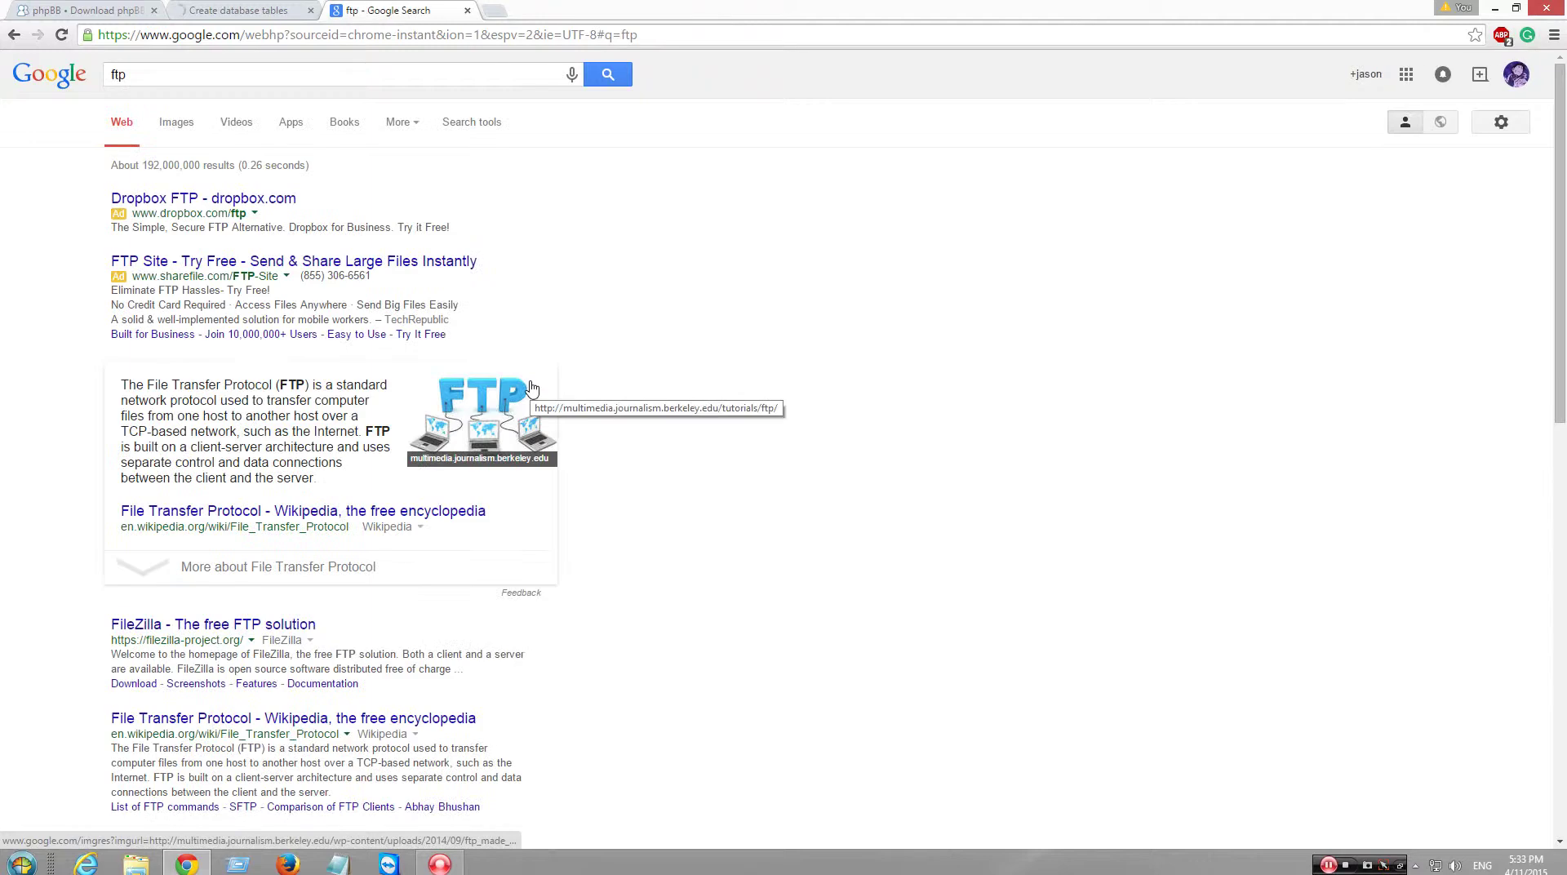
scroll(532, 408, "down", 3)
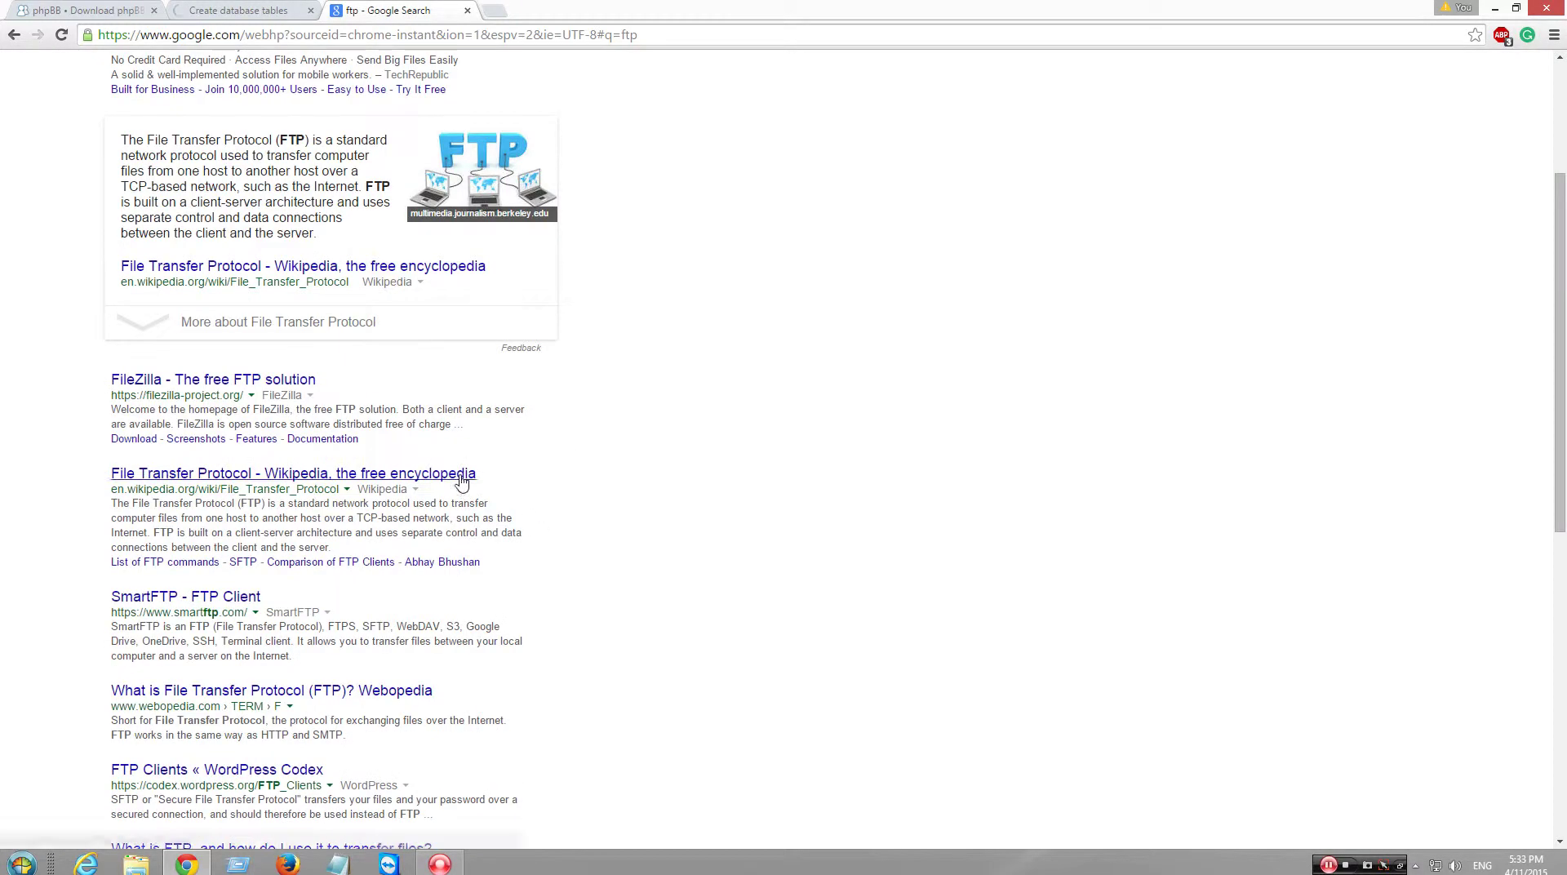
scroll(571, 524, "down", 2)
scroll(584, 532, "up", 5)
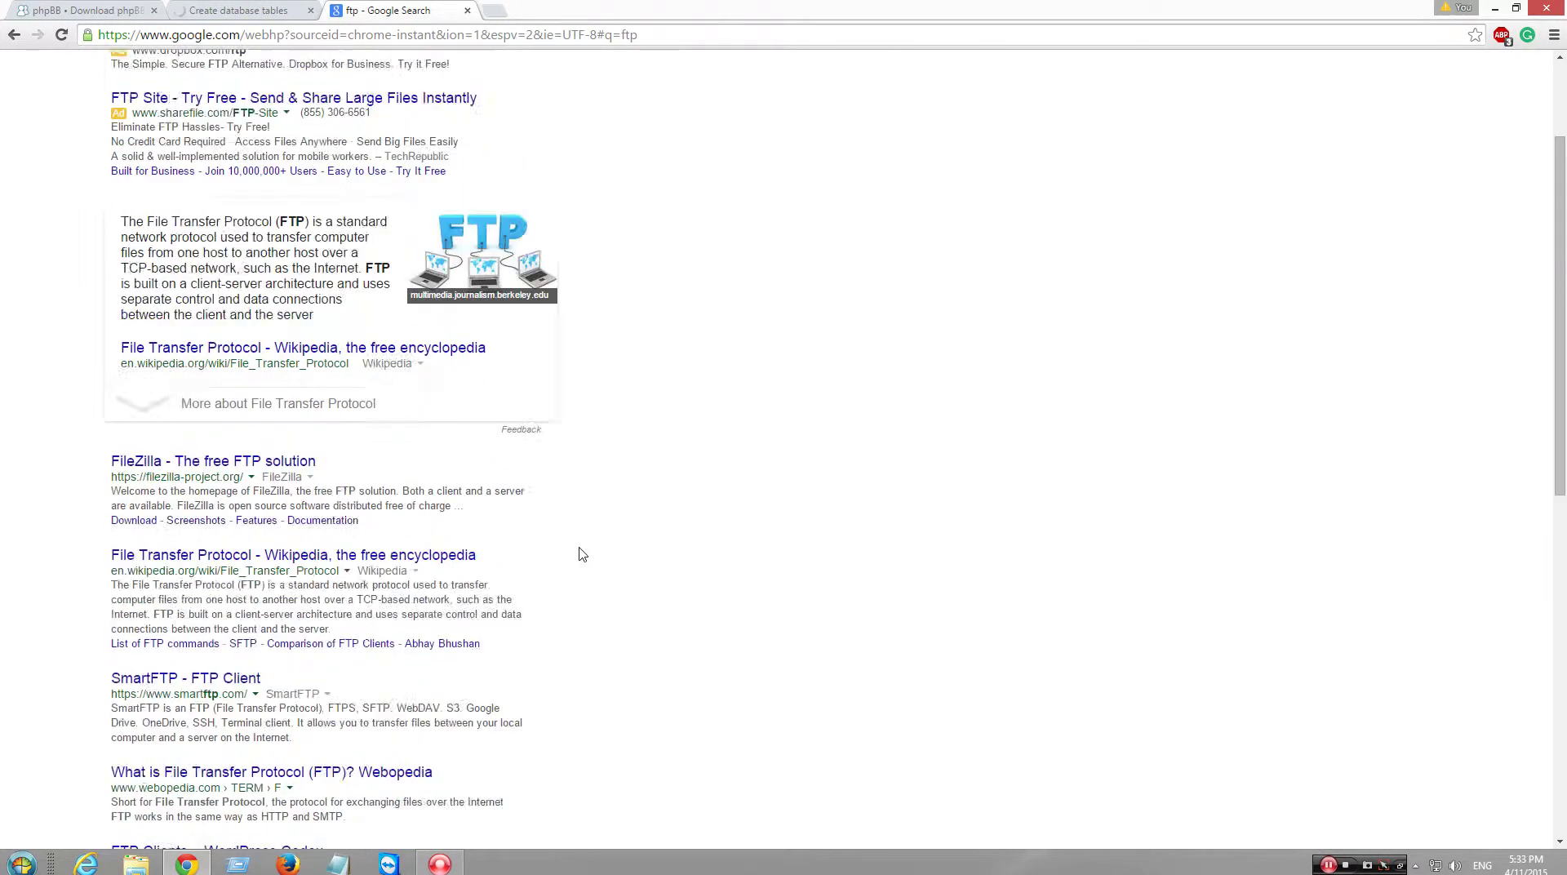
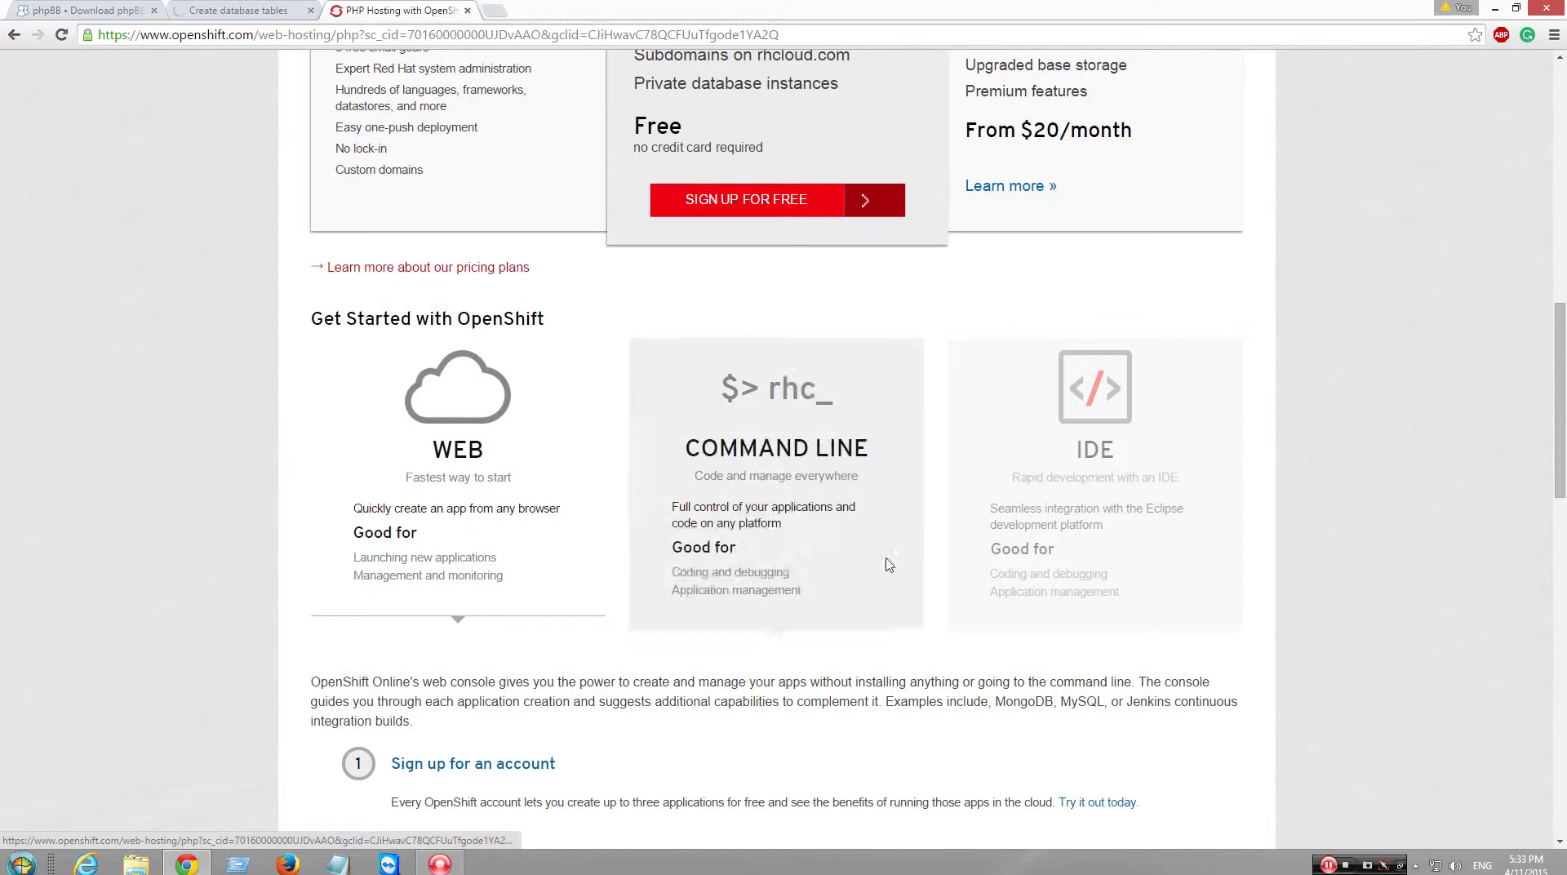
- Look over OpenShift's free PHP hosting page, then return to the Google 'webhost php' results
scroll(888, 560, "down", 1)
scroll(874, 584, "up", 8)
scroll(874, 588, "down", 10)
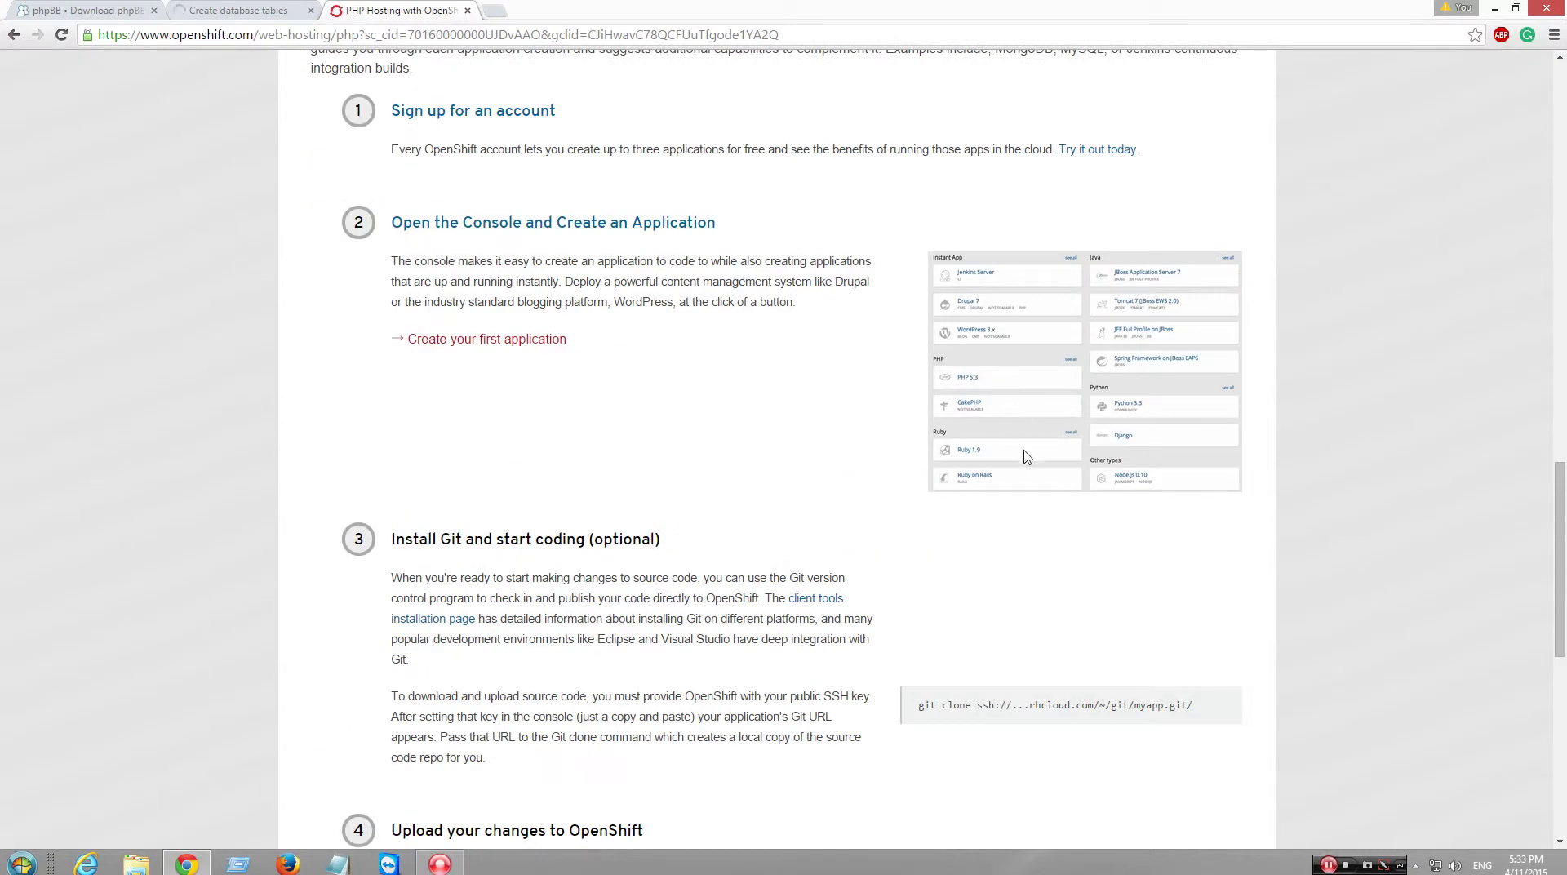
scroll(898, 454, "down", 2)
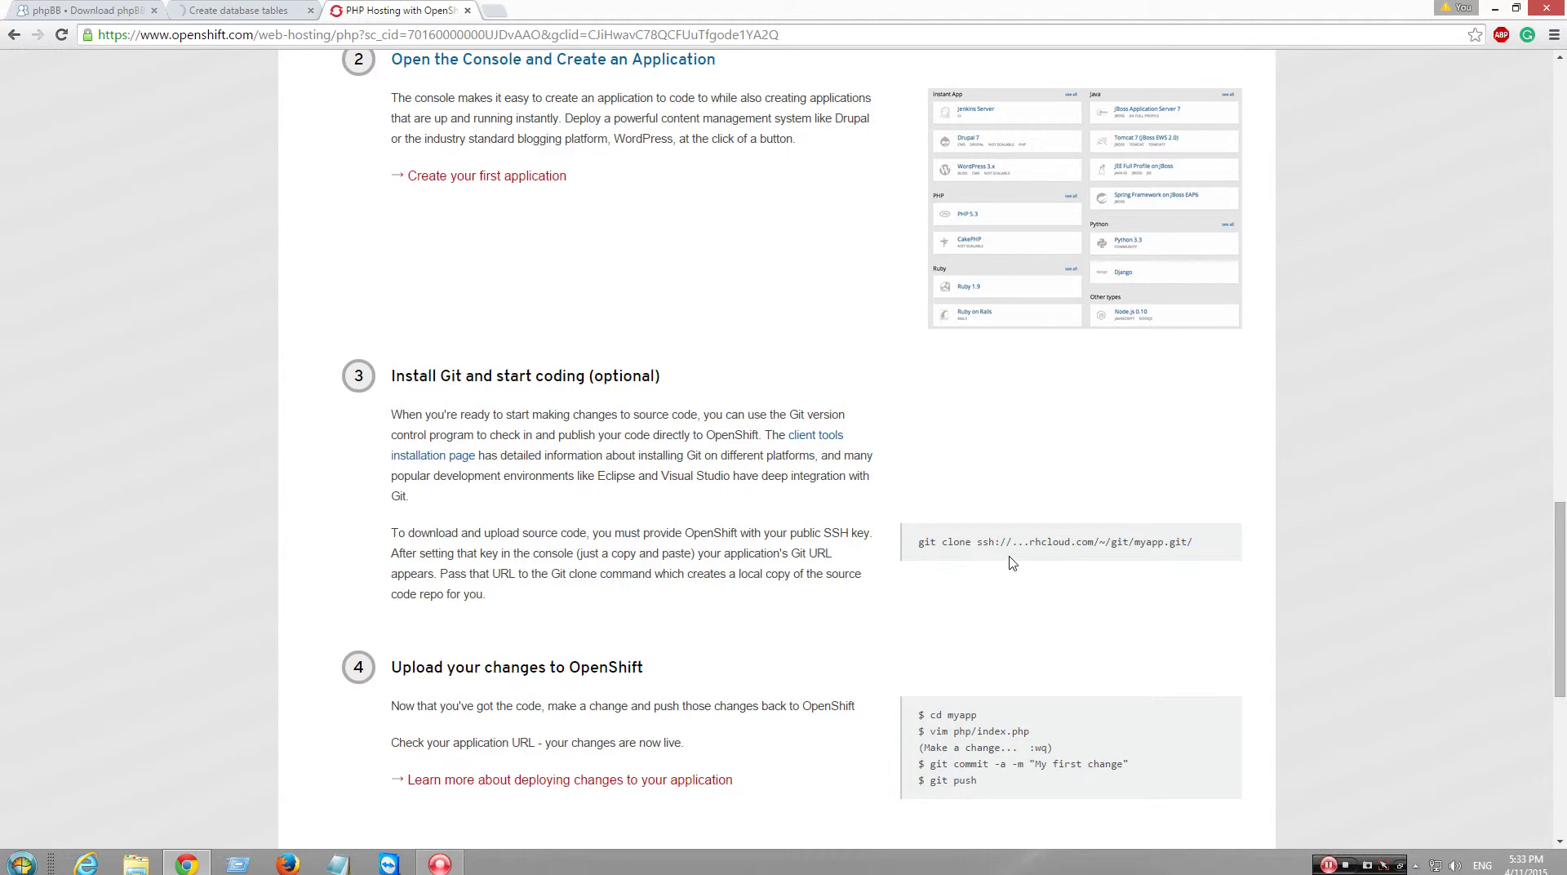
scroll(1003, 563, "down", 4)
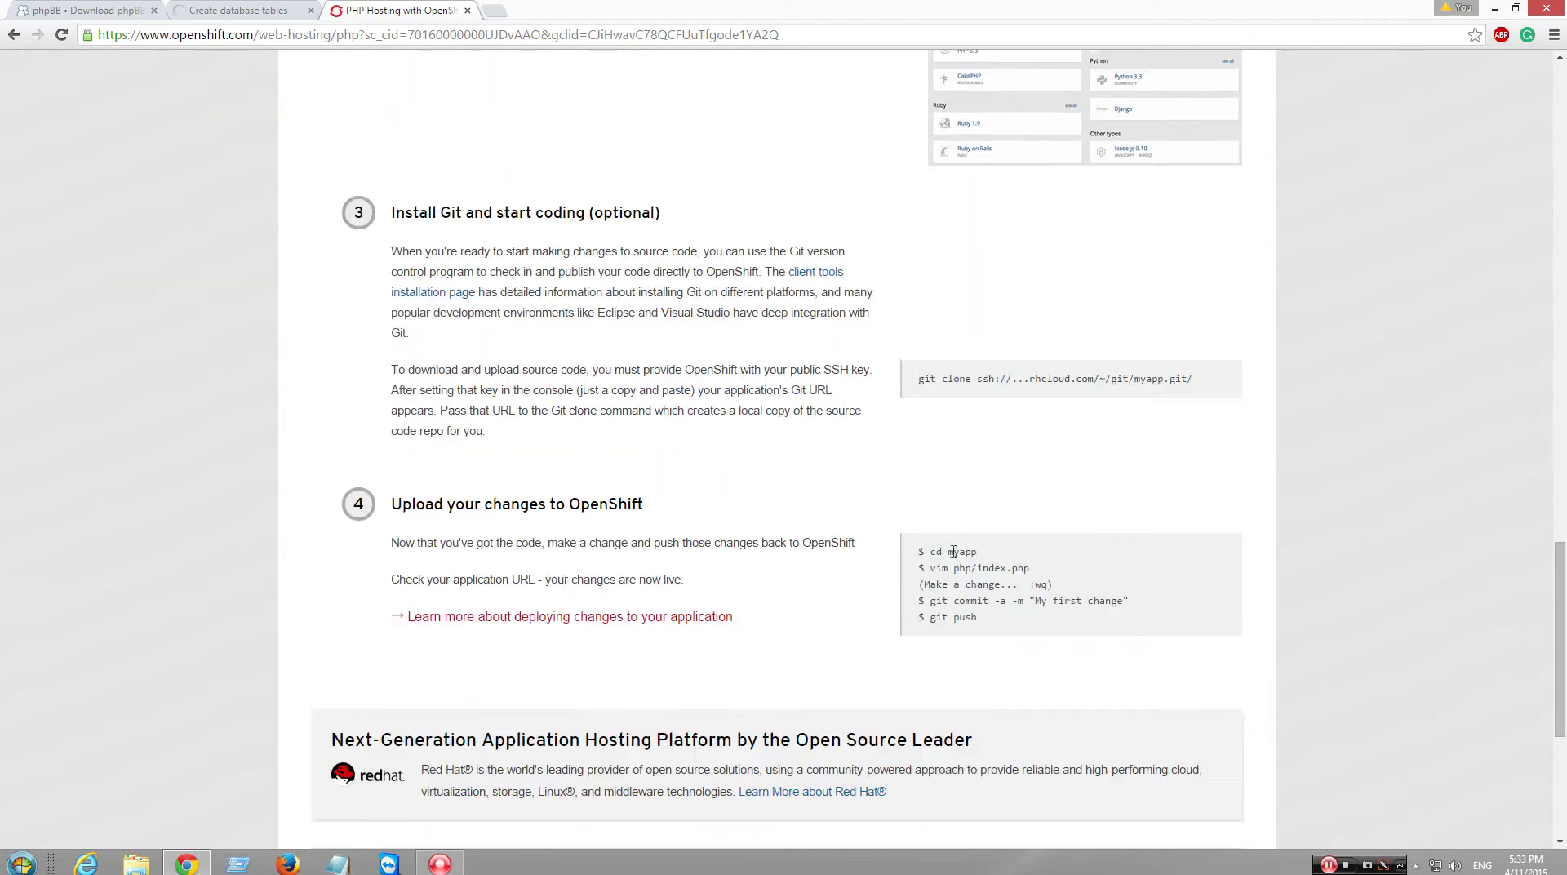
scroll(873, 569, "up", 8)
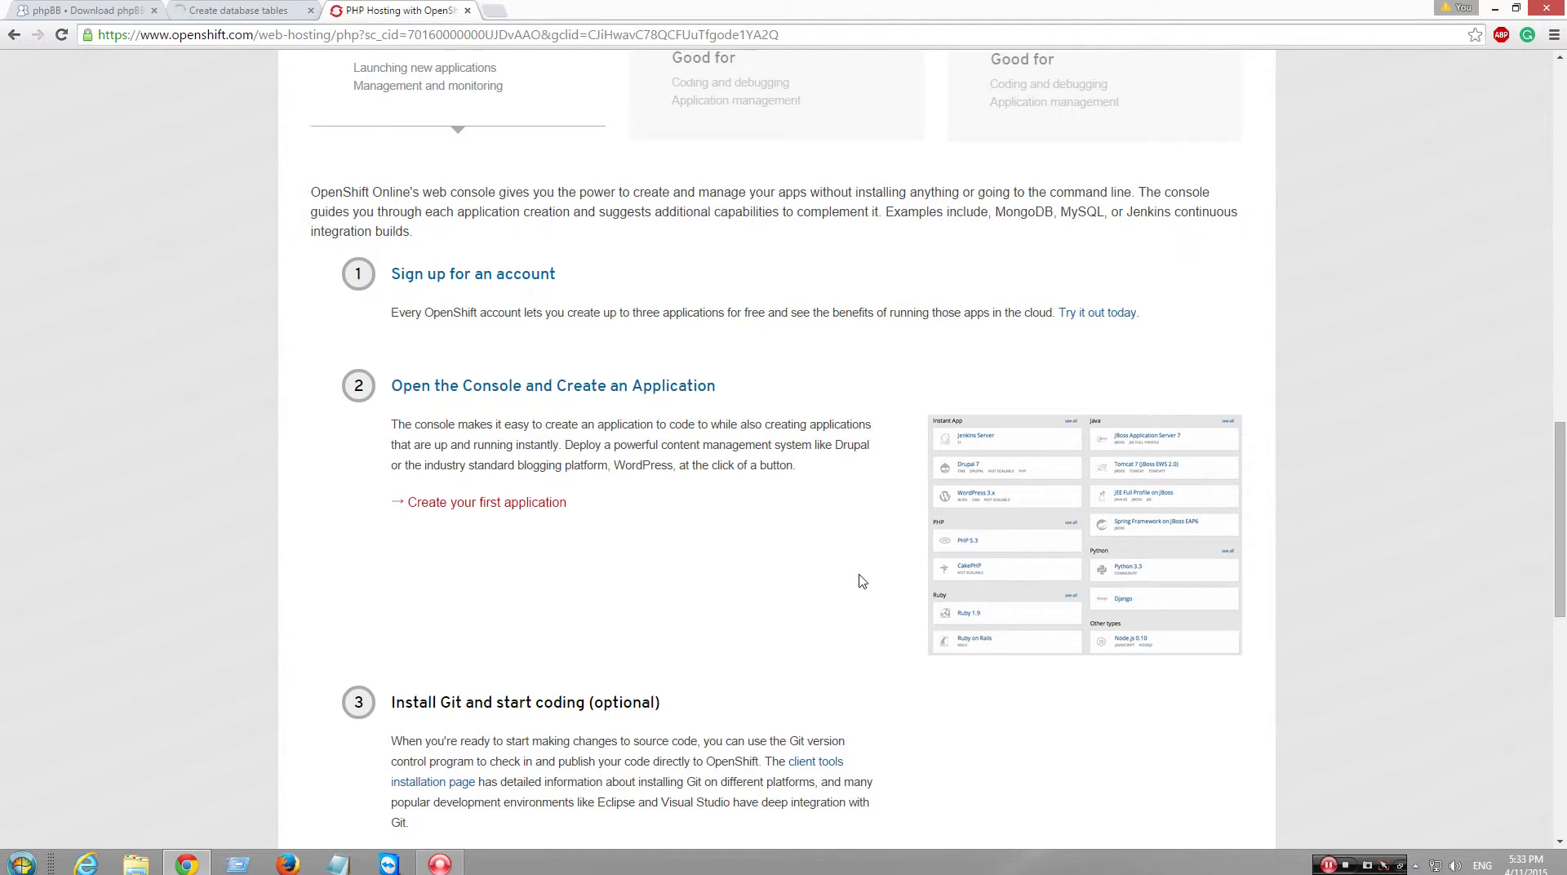
scroll(858, 578, "up", 18)
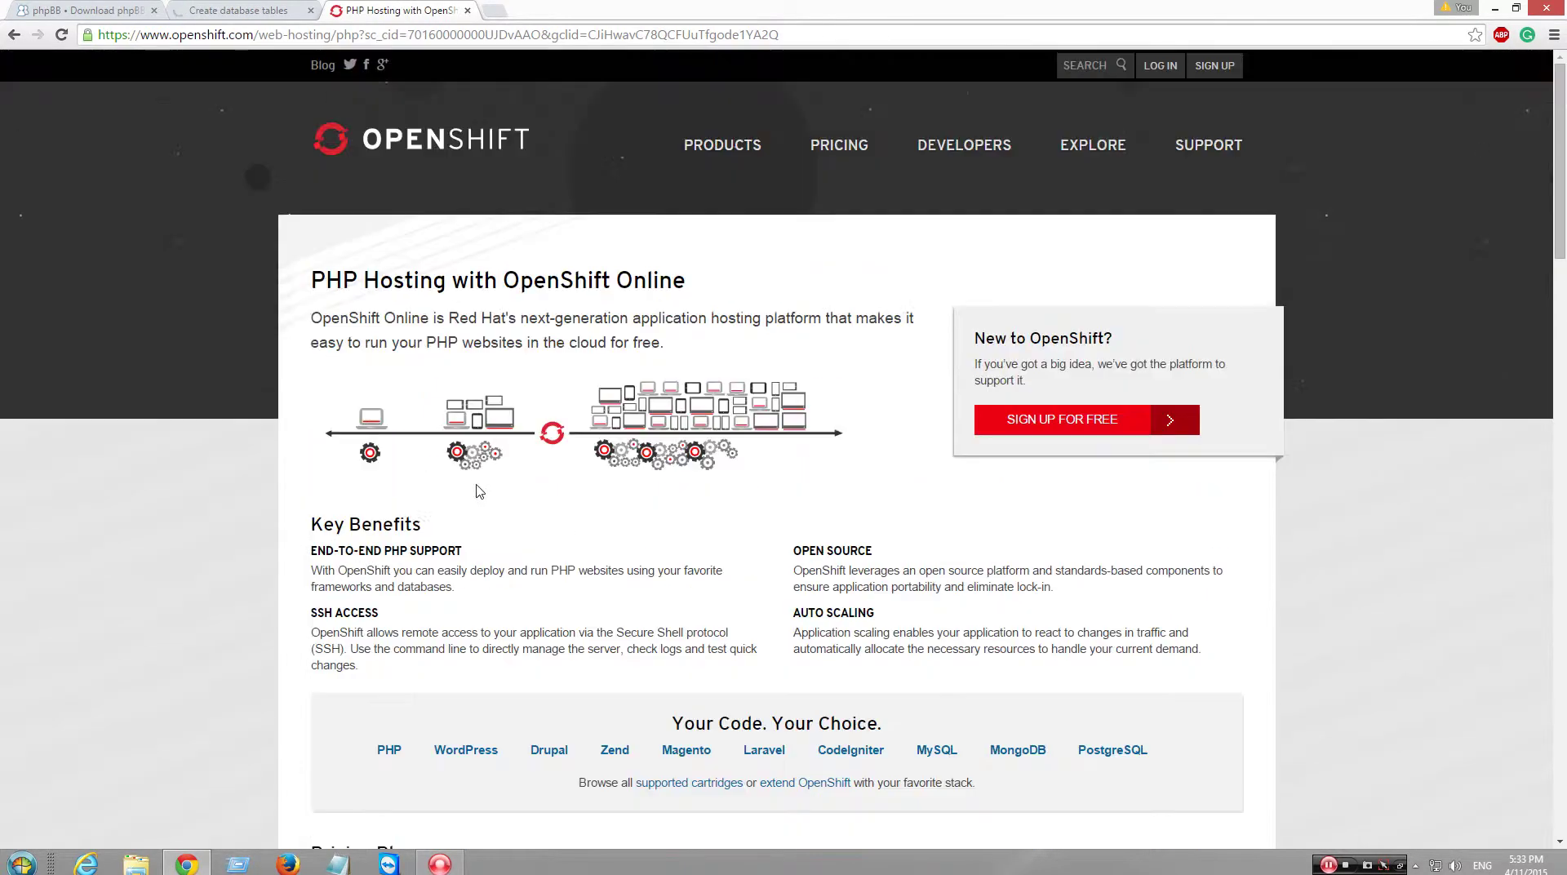
left_click(14, 35)
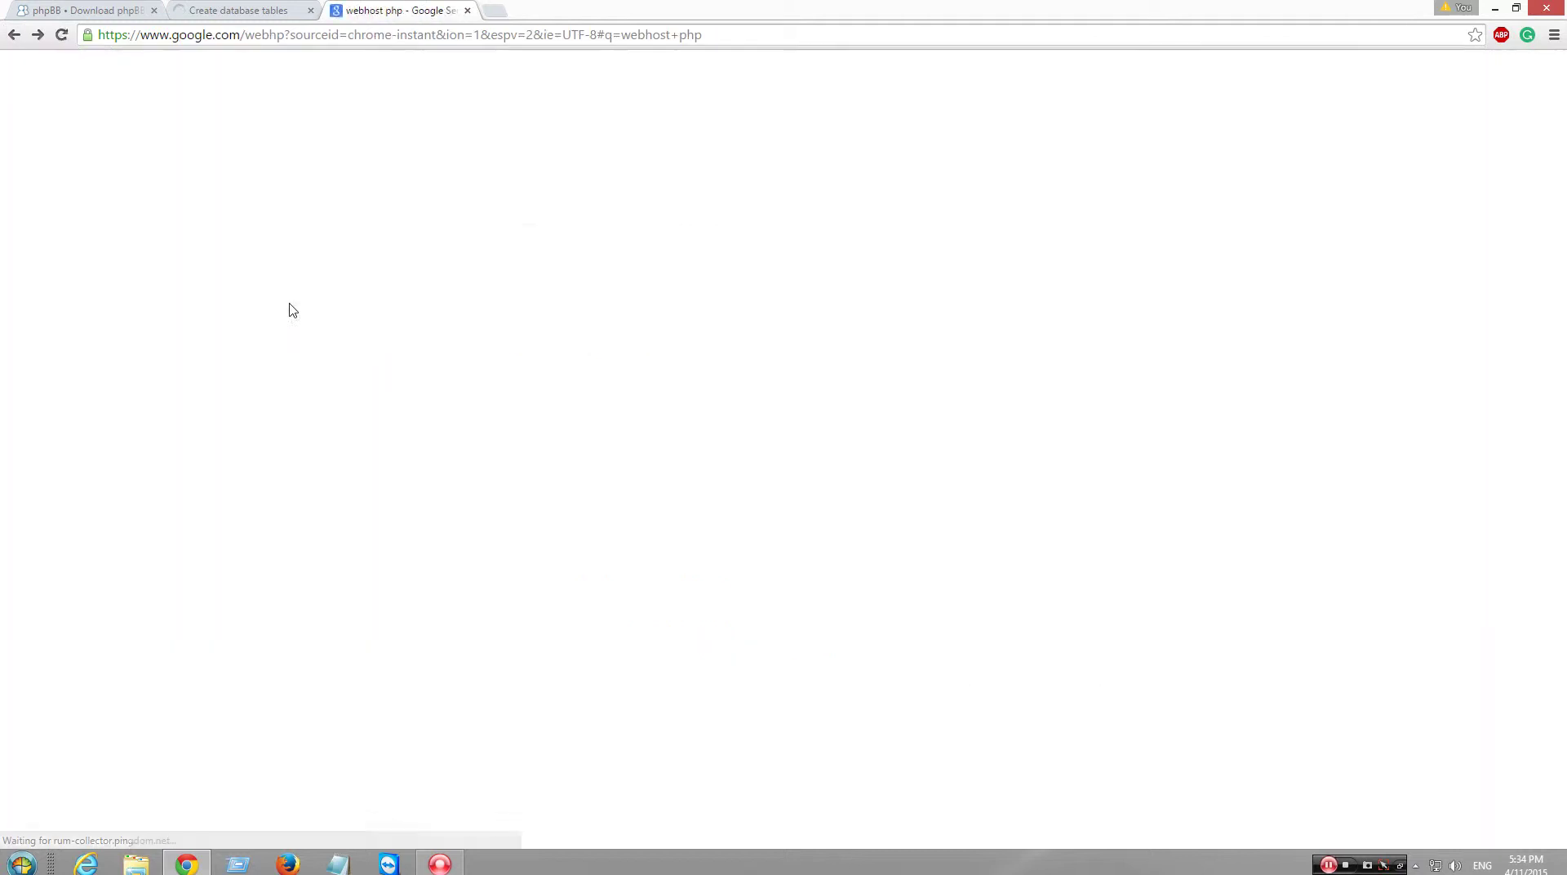
- Check the 000webhost free PHP hosting page, then close the Google tab to reach the phpBB installer
scroll(504, 528, "down", 1)
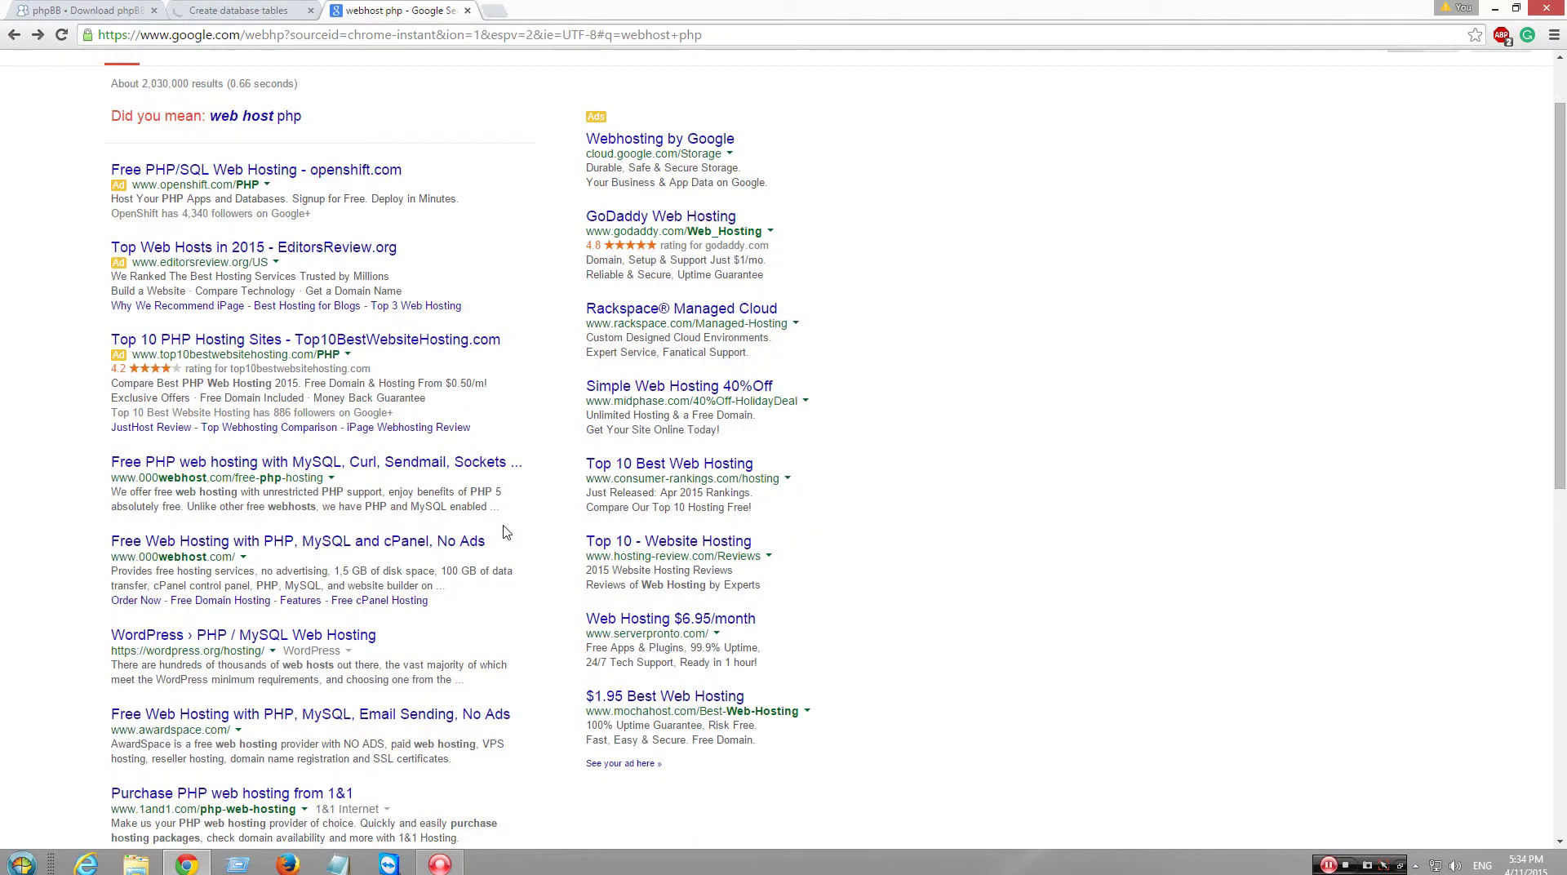
left_click(416, 463)
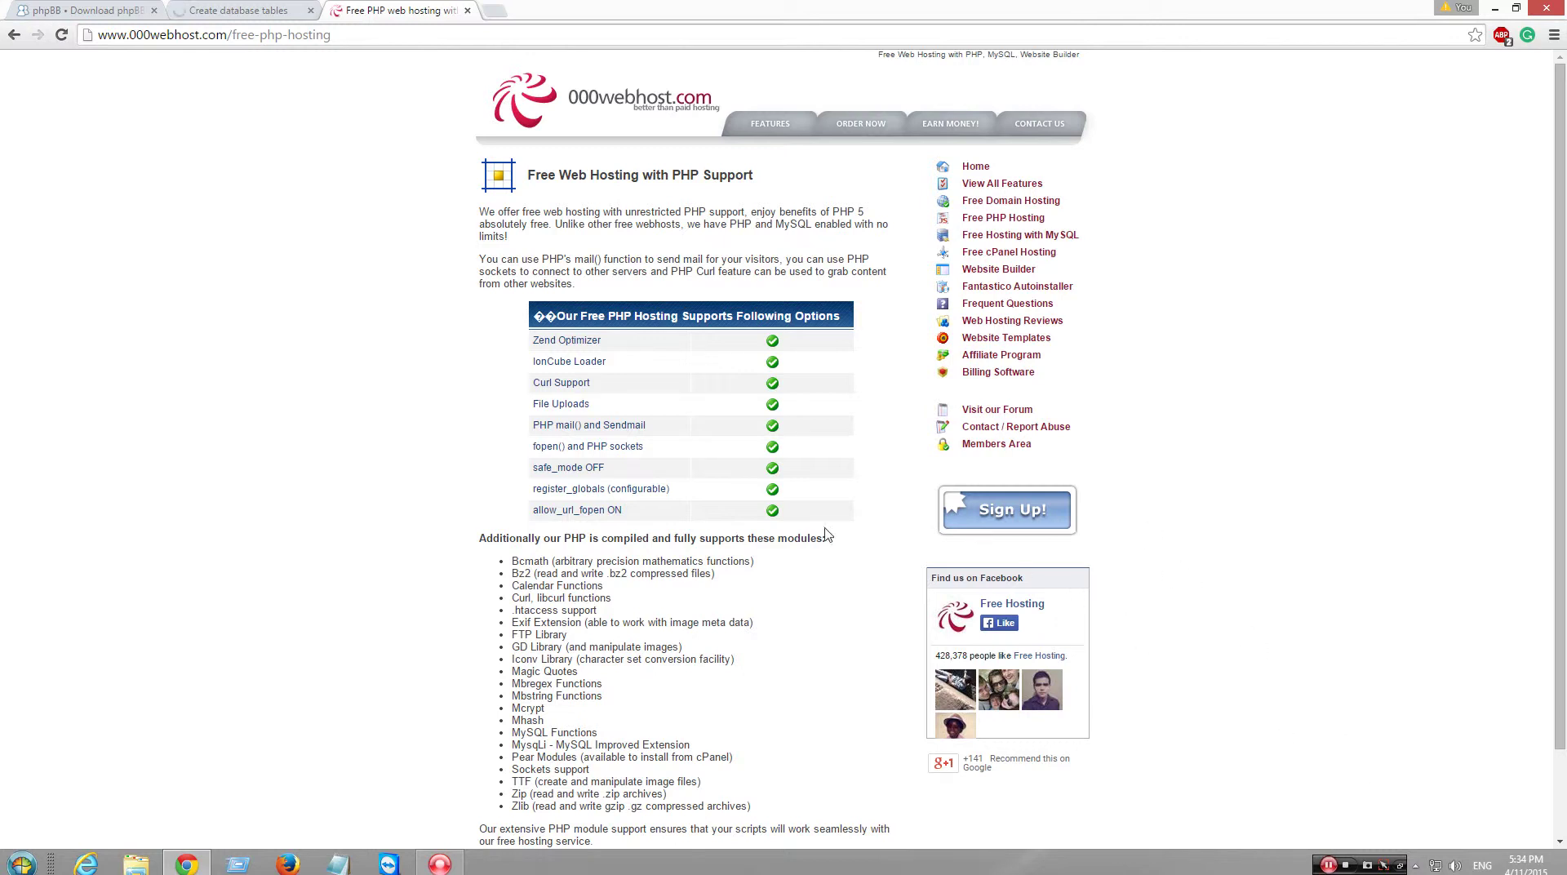
scroll(522, 408, "down", 3)
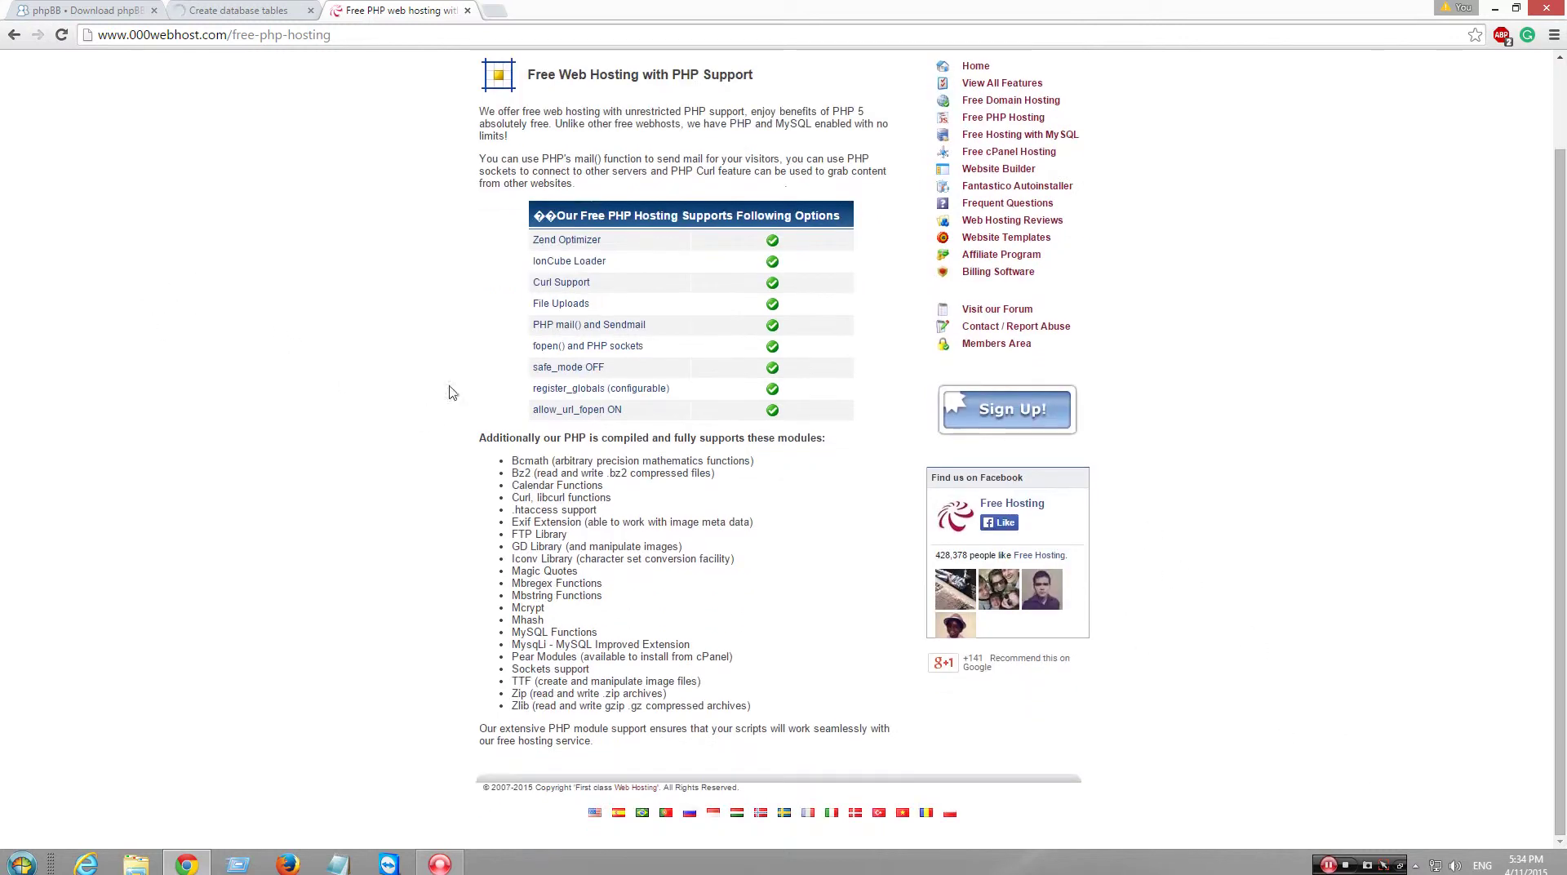
left_click(14, 34)
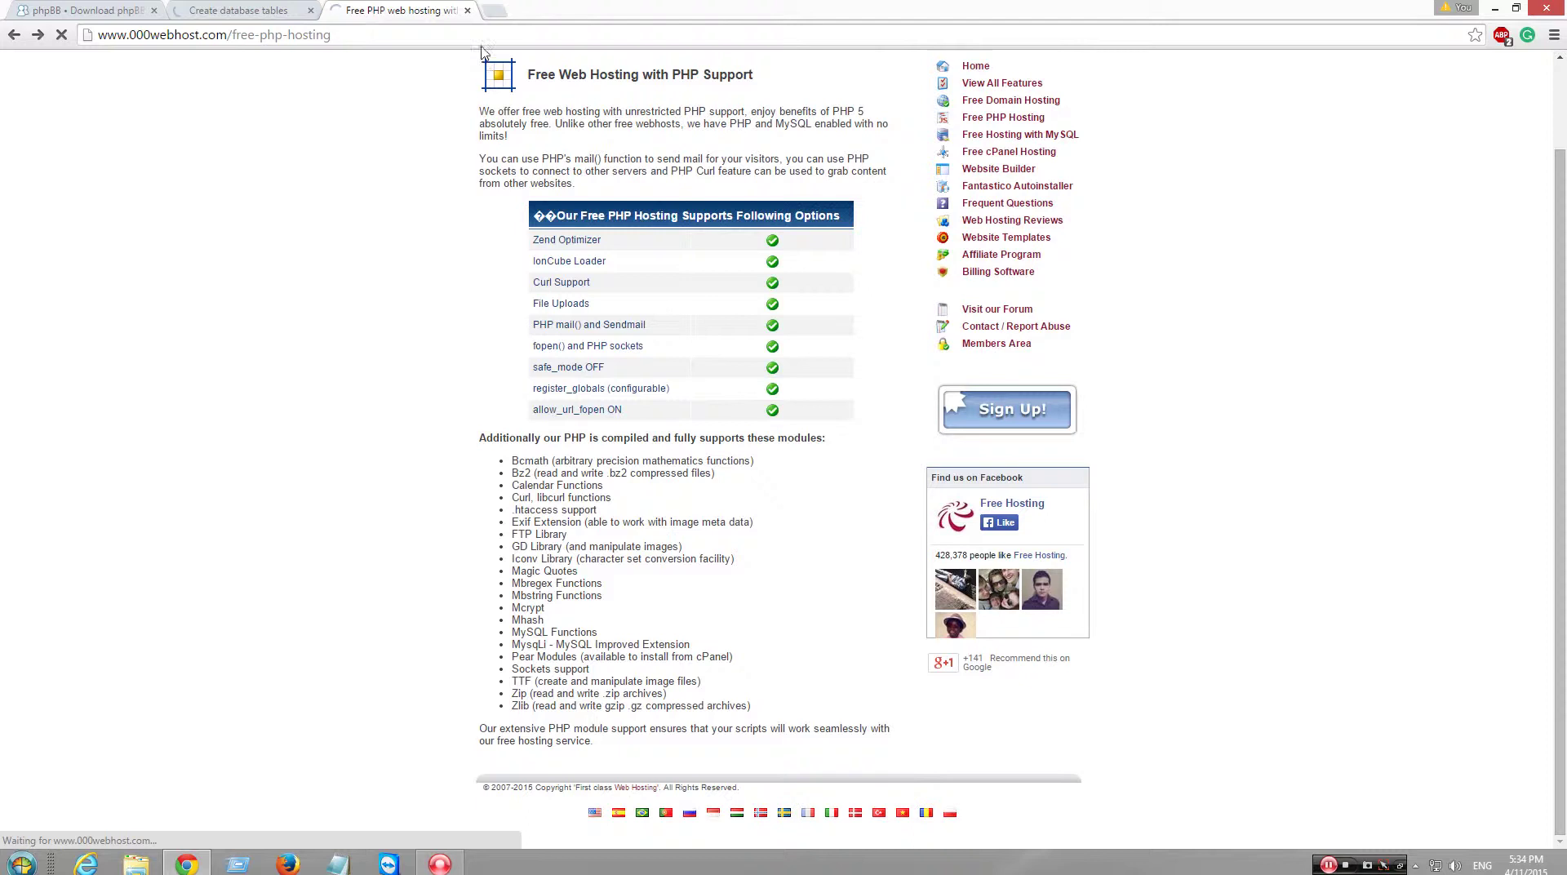
left_click(467, 10)
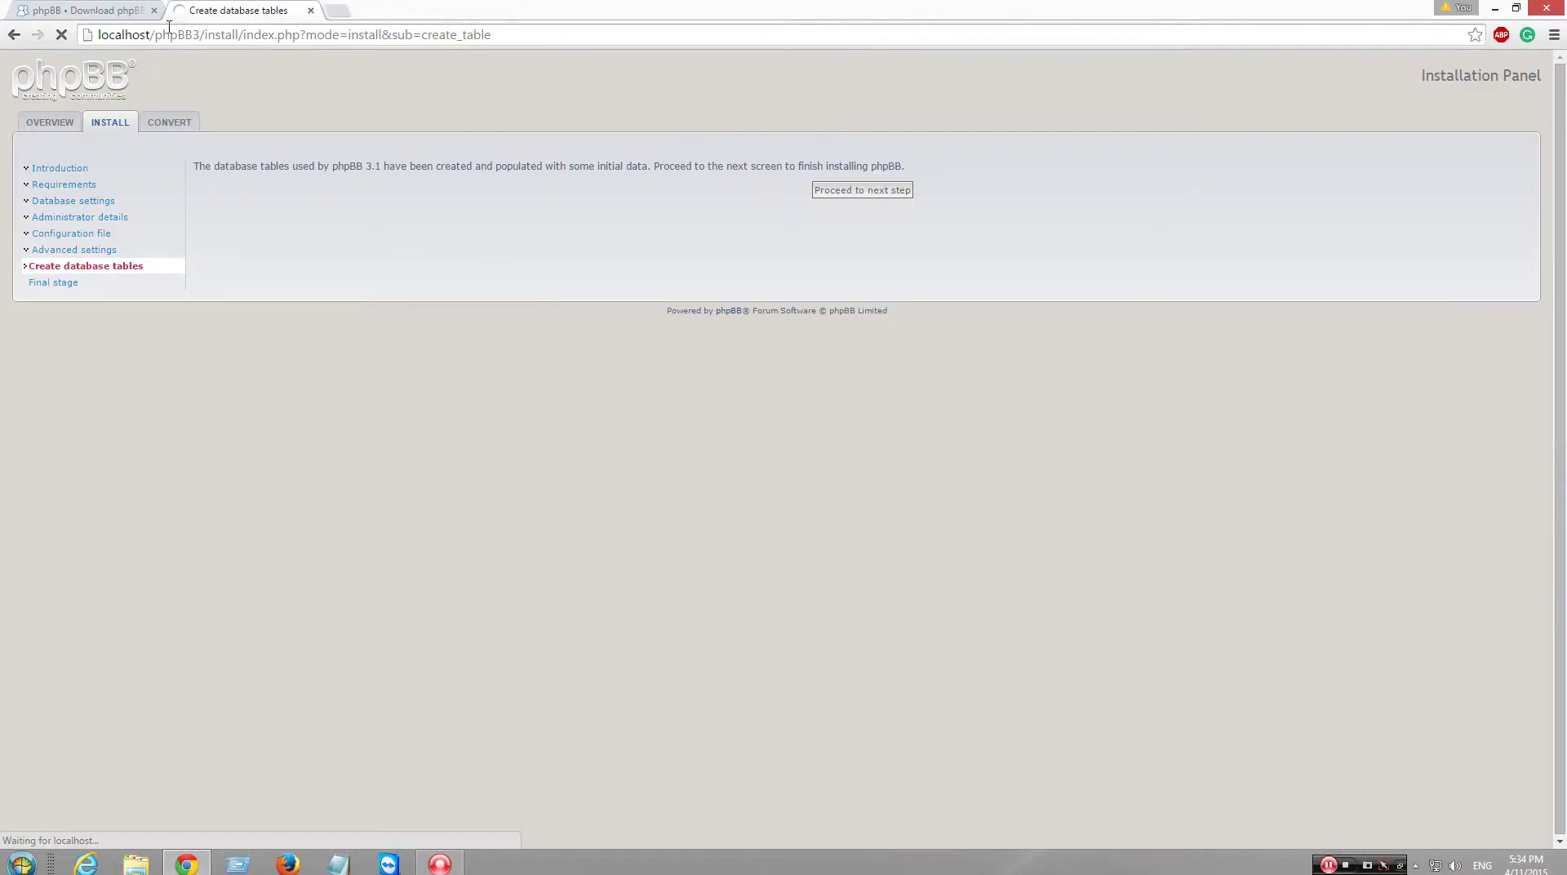
- Glance at the phpBB download page, return to the finished 3.1.3 installer, and log in to the ACP
left_click(114, 10)
left_click(237, 12)
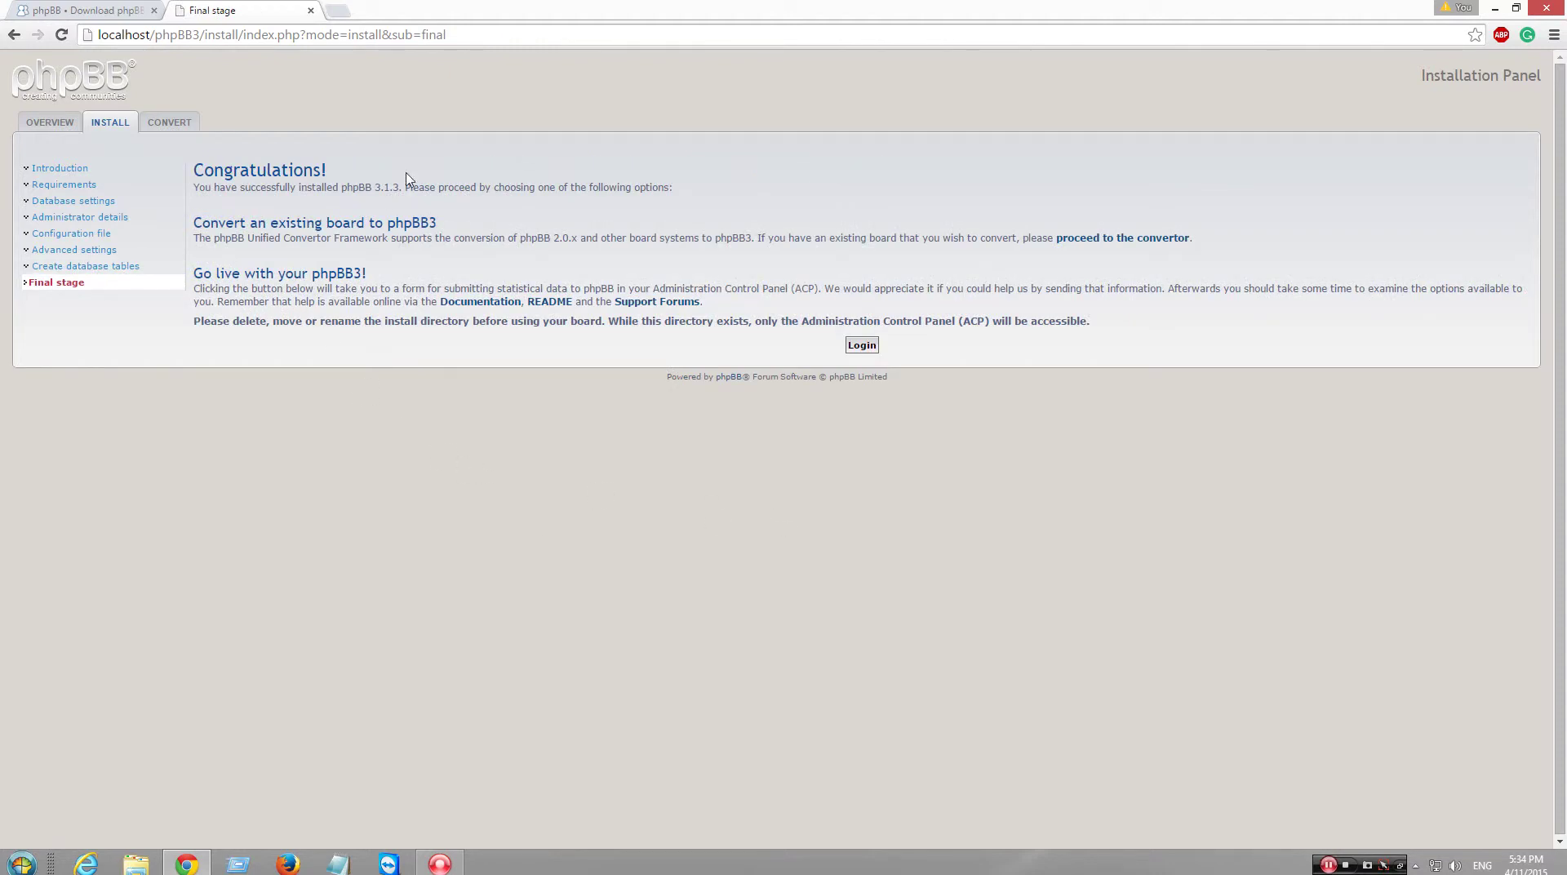
left_click(862, 346)
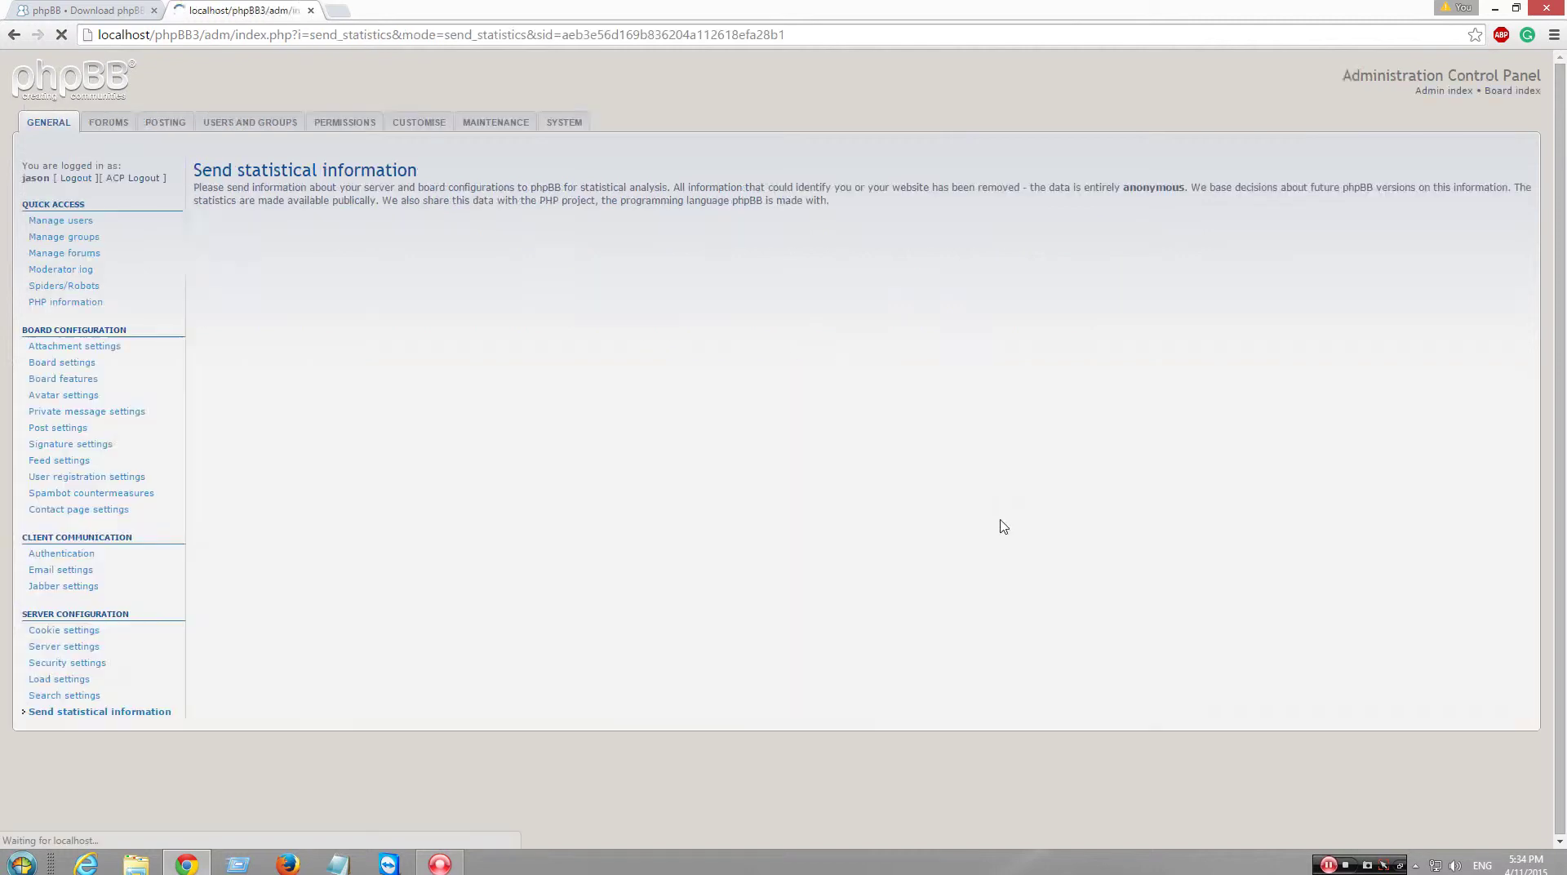
- Skip statistics and view CUSTOMISE > Language packs, showing only British English, then bring up File Explorer
left_click(110, 123)
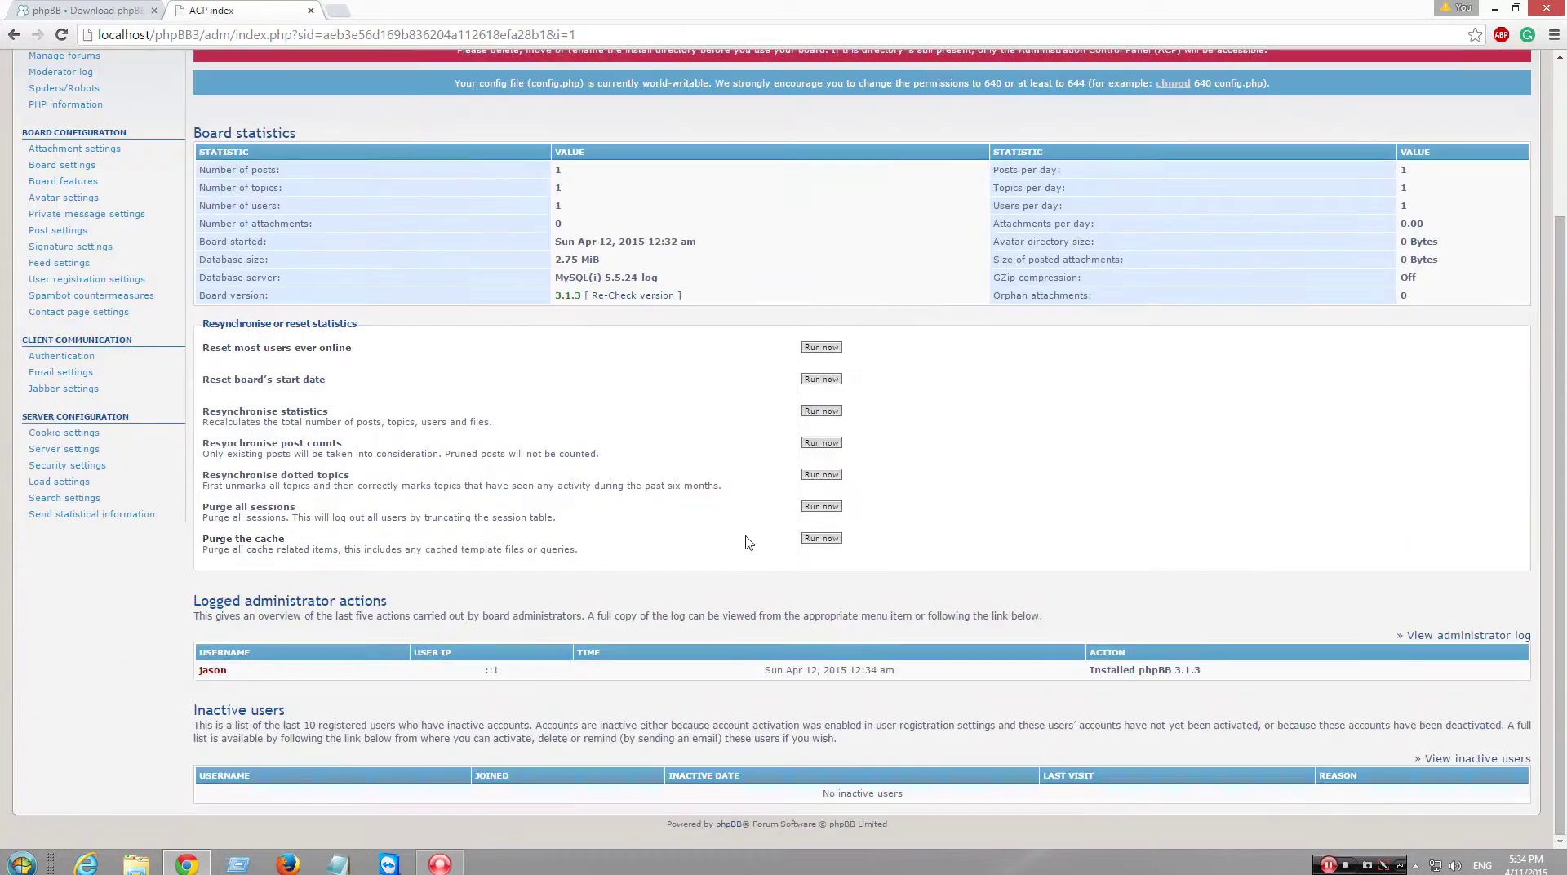
scroll(745, 542, "down", 3)
scroll(443, 284, "up", 3)
left_click(343, 122)
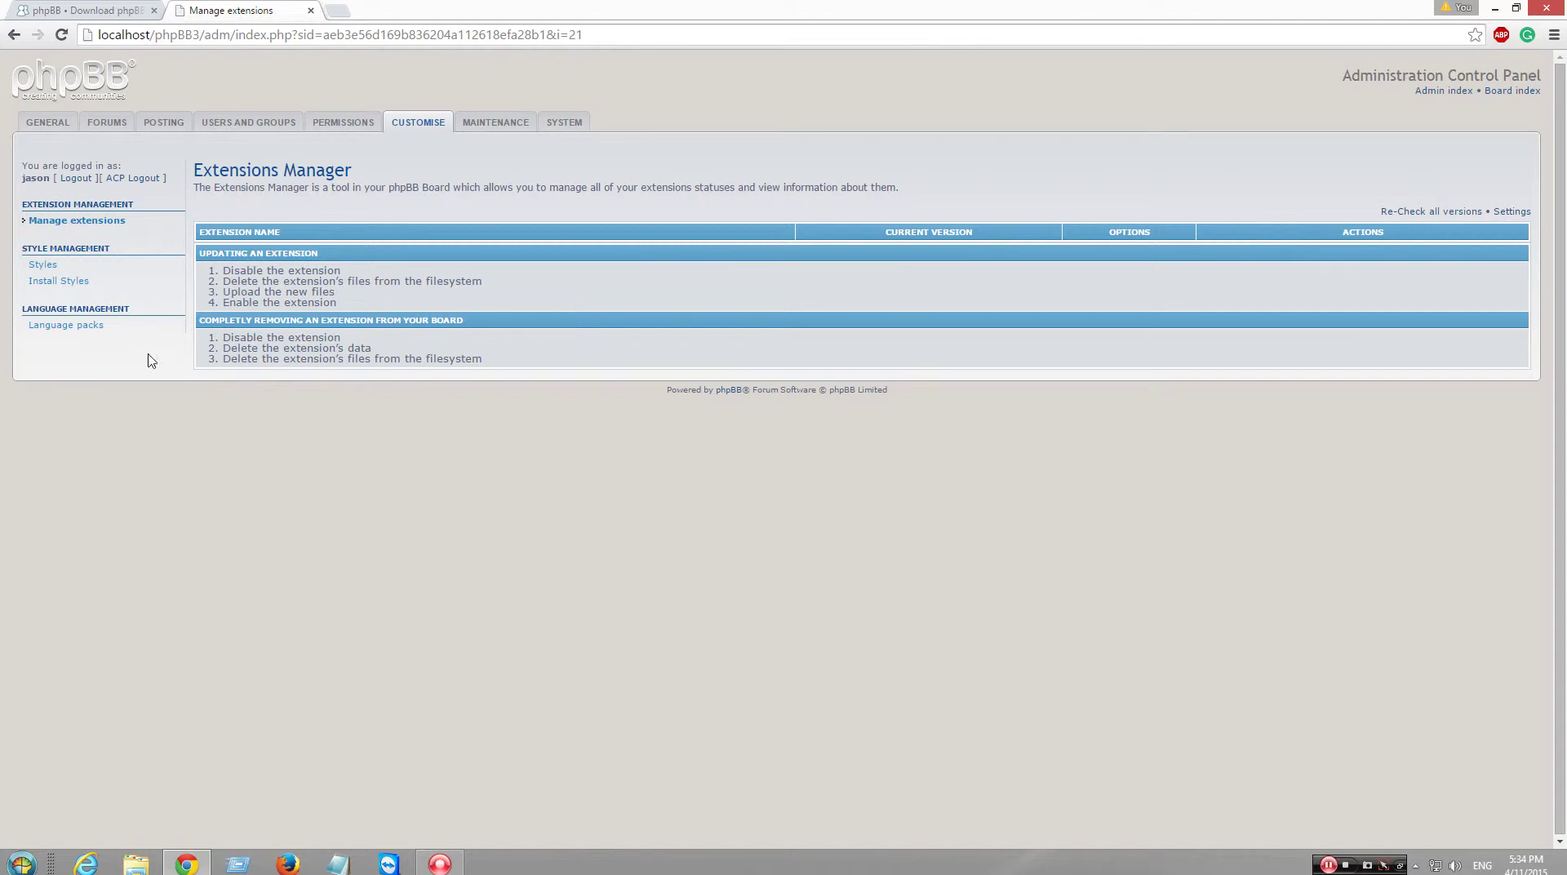
left_click(78, 327)
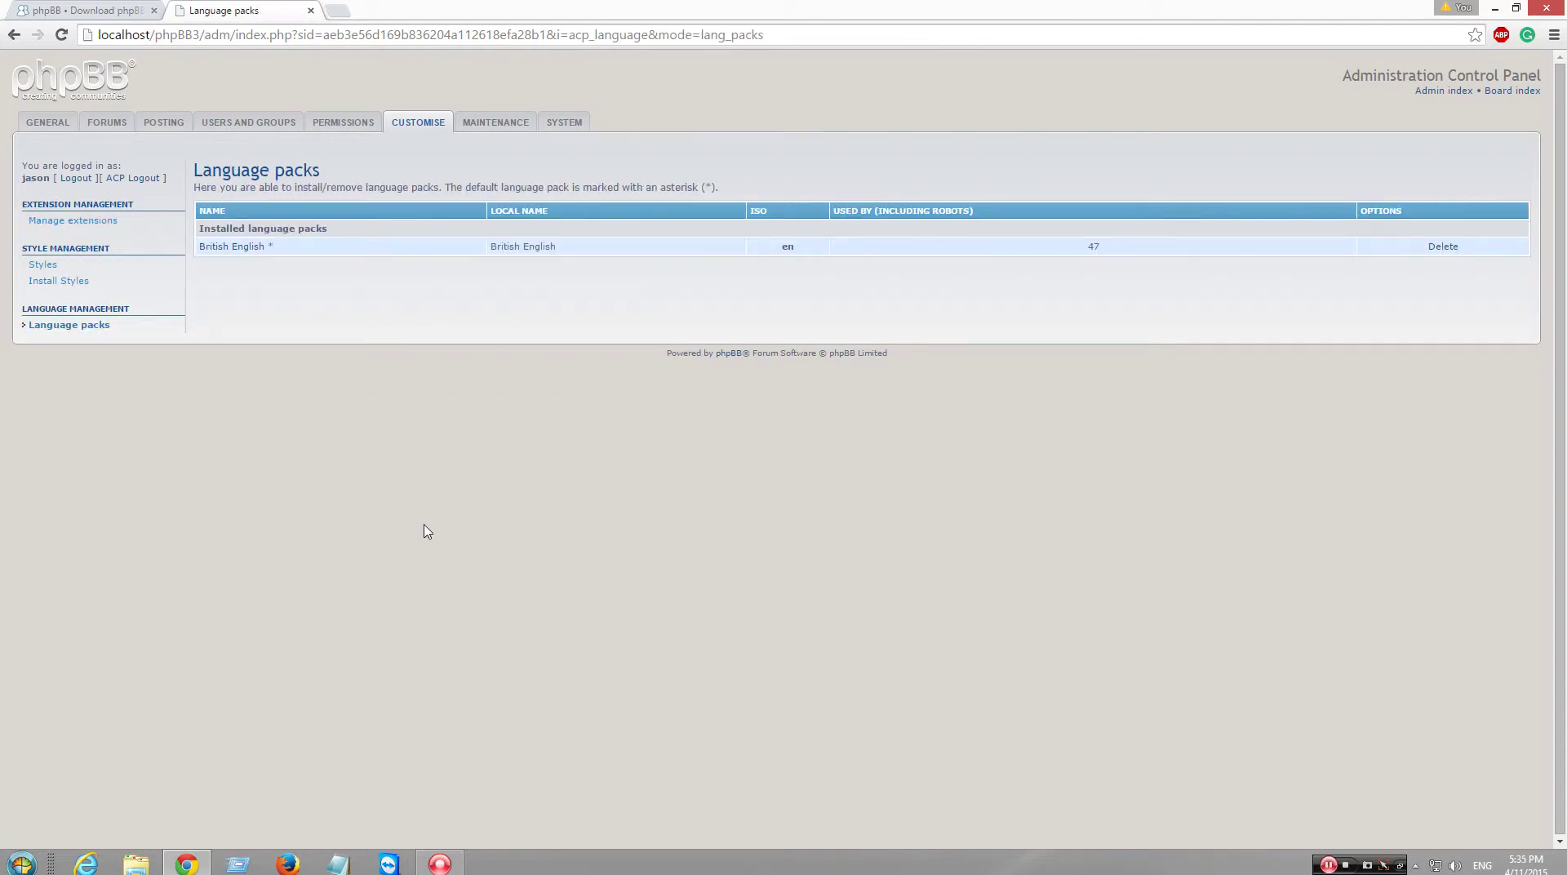
left_click(133, 865)
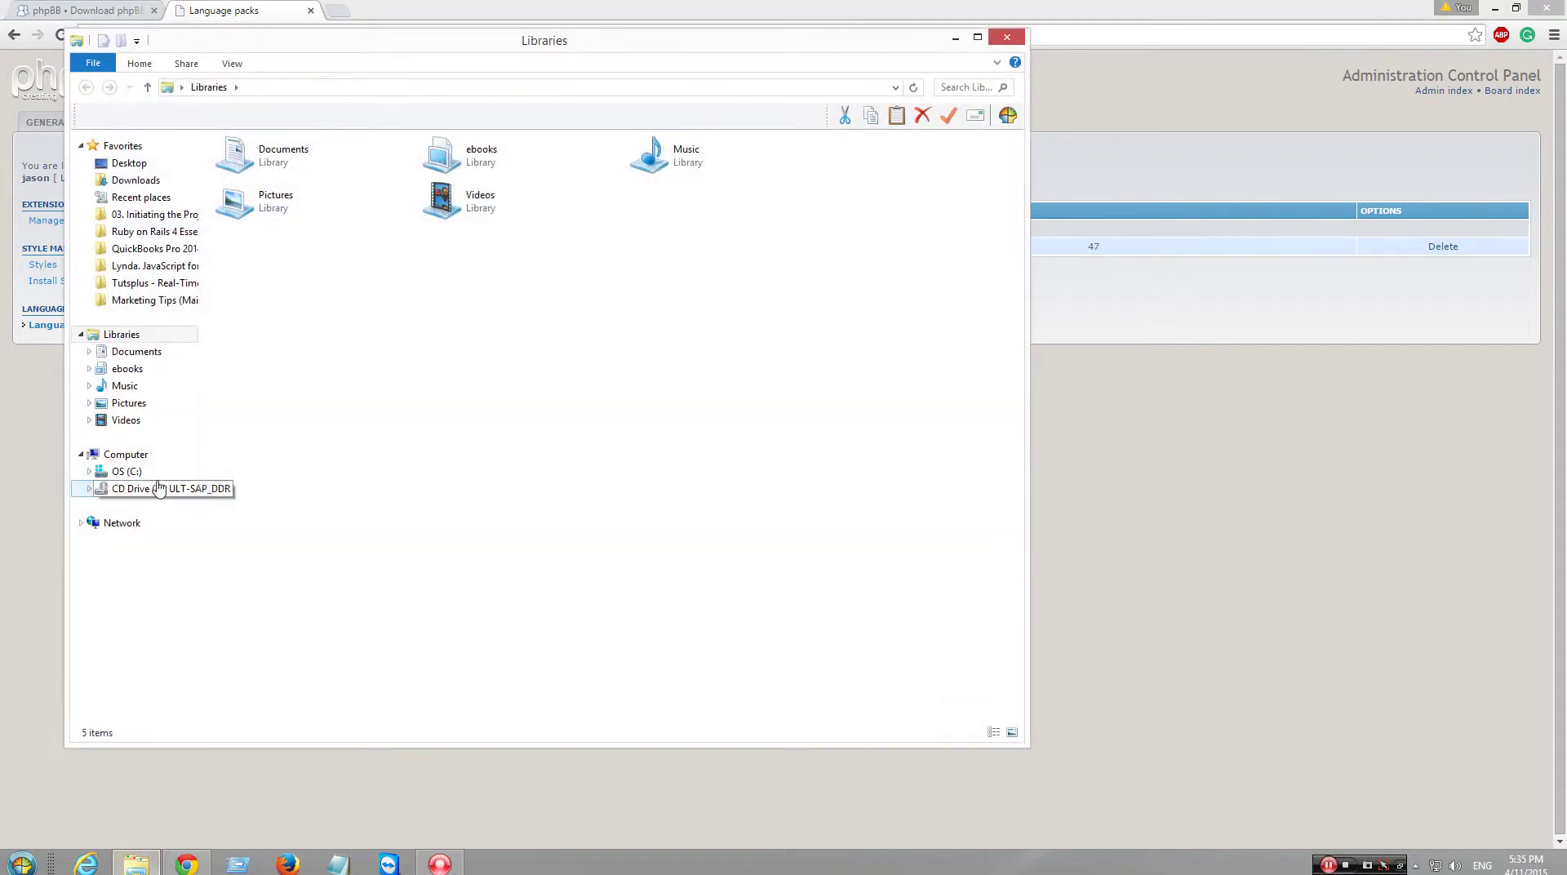
- Browse to C:\wamp\www\phpBB3\language, which holds only the en folder and index.htm
left_click(155, 488)
left_click(126, 471)
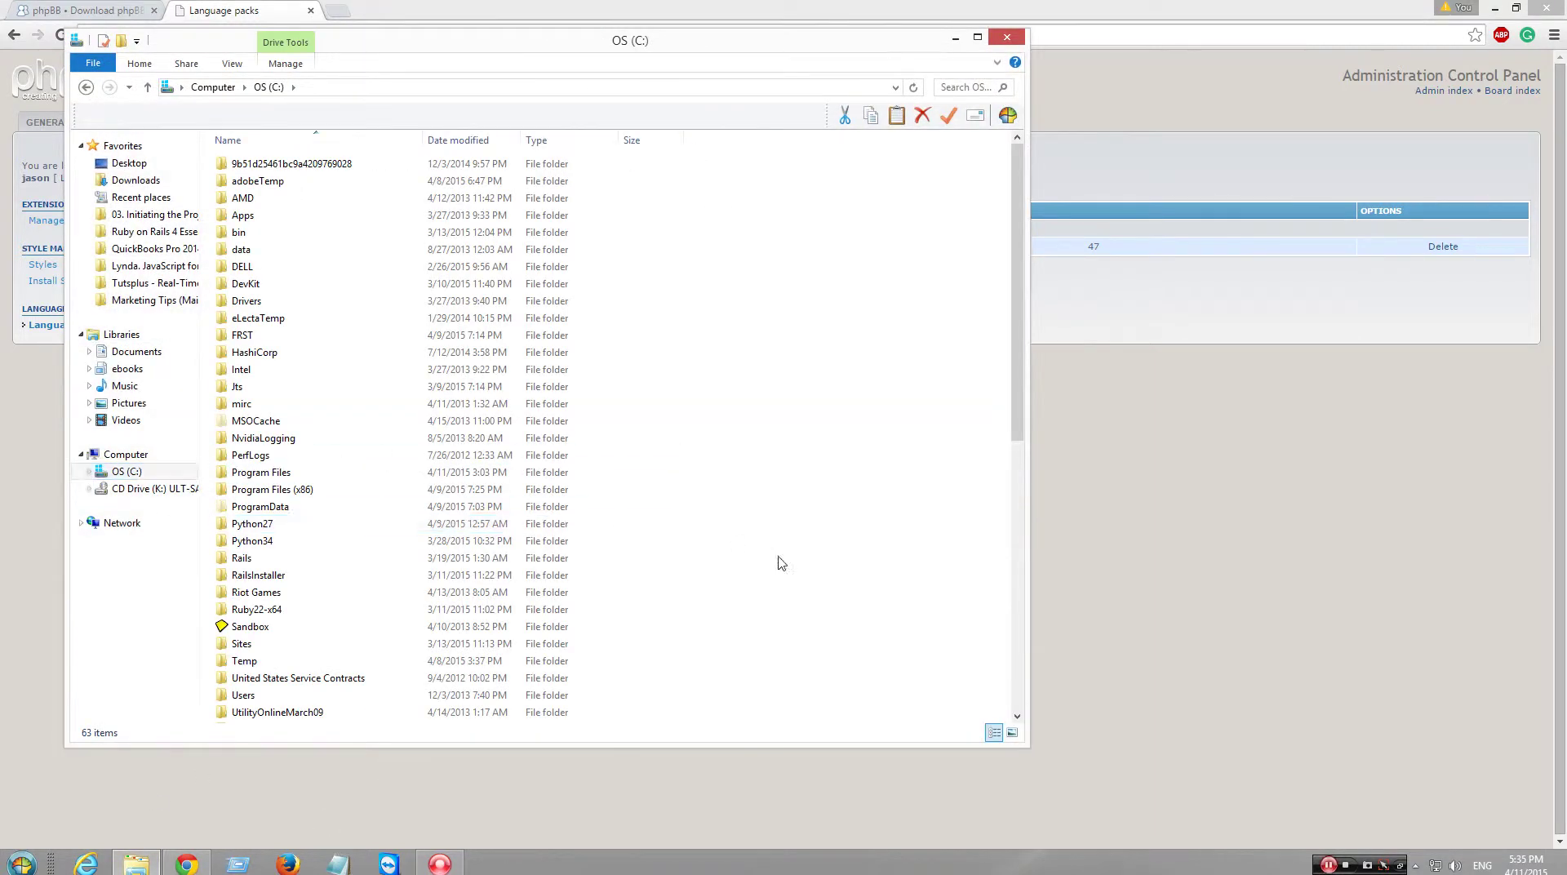
scroll(735, 571, "down", 4)
double_click(313, 526)
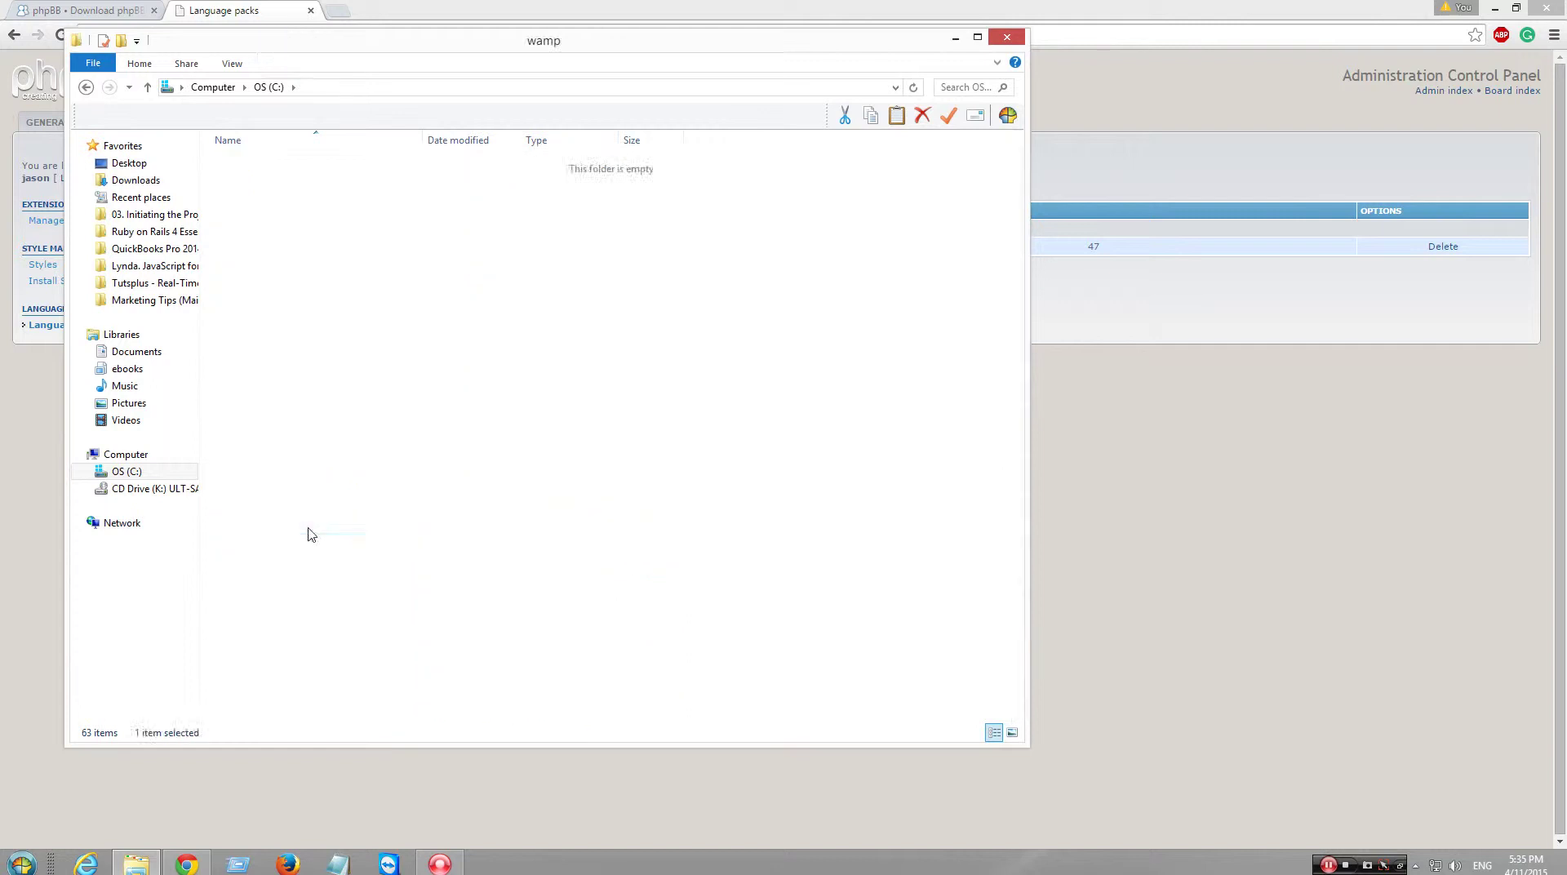
double_click(299, 318)
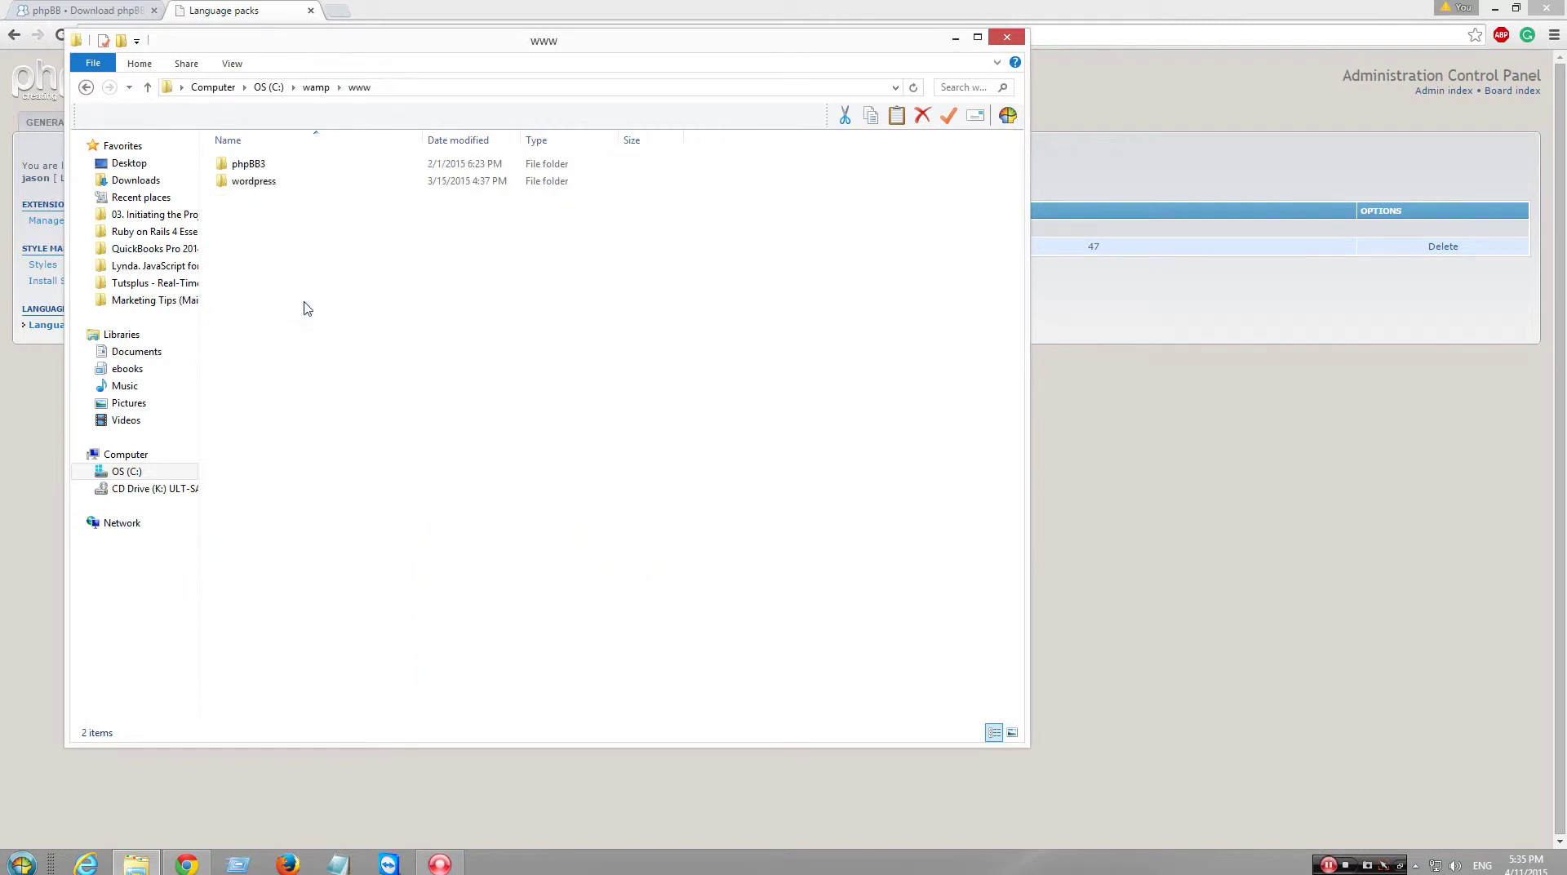
double_click(277, 167)
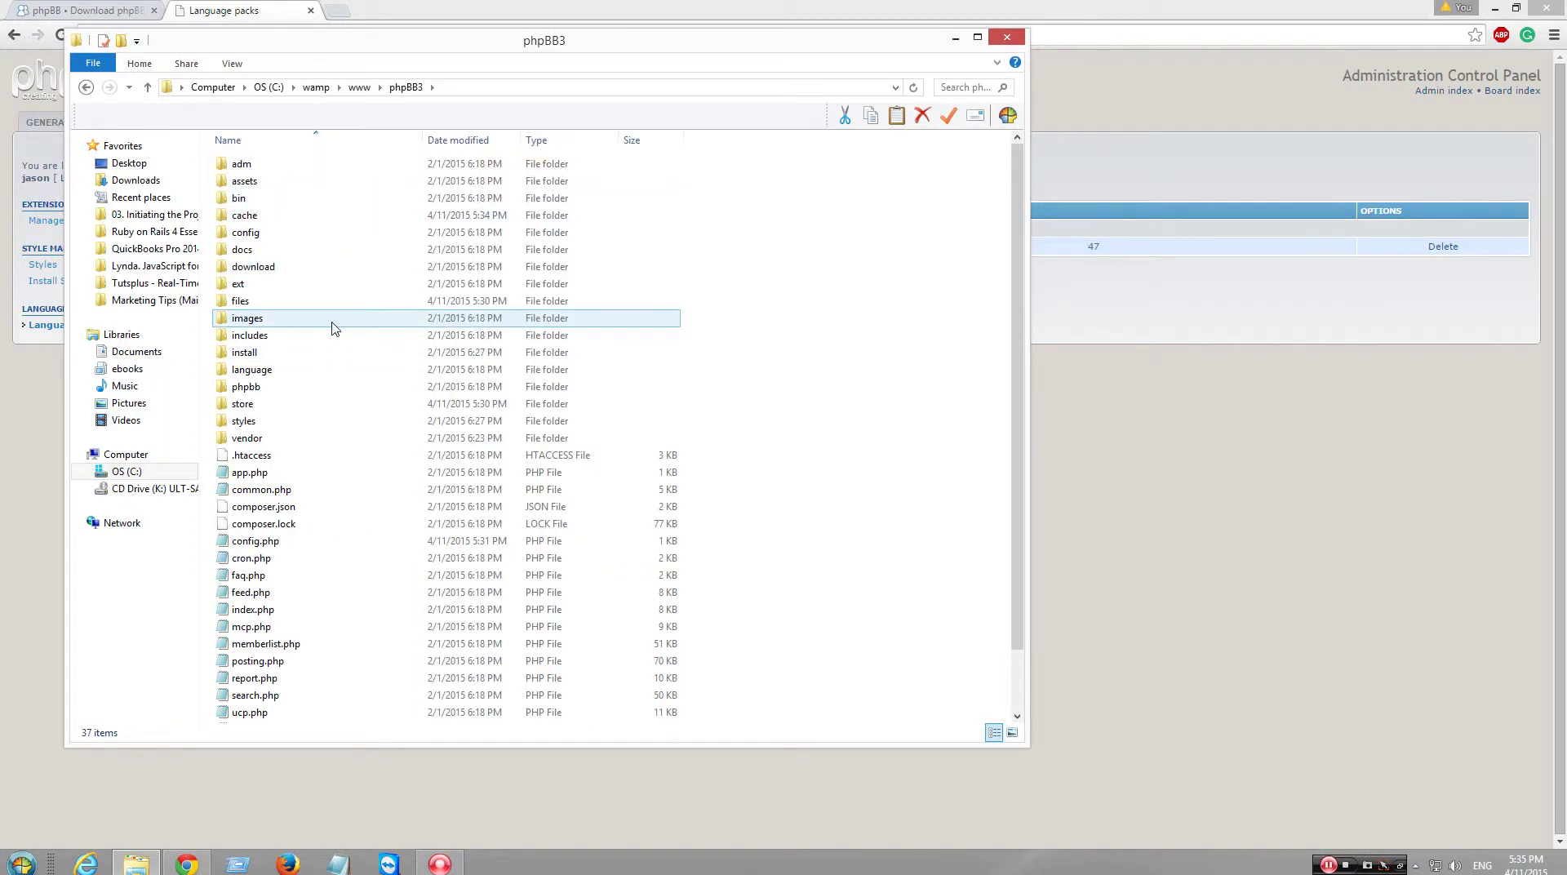
double_click(325, 373)
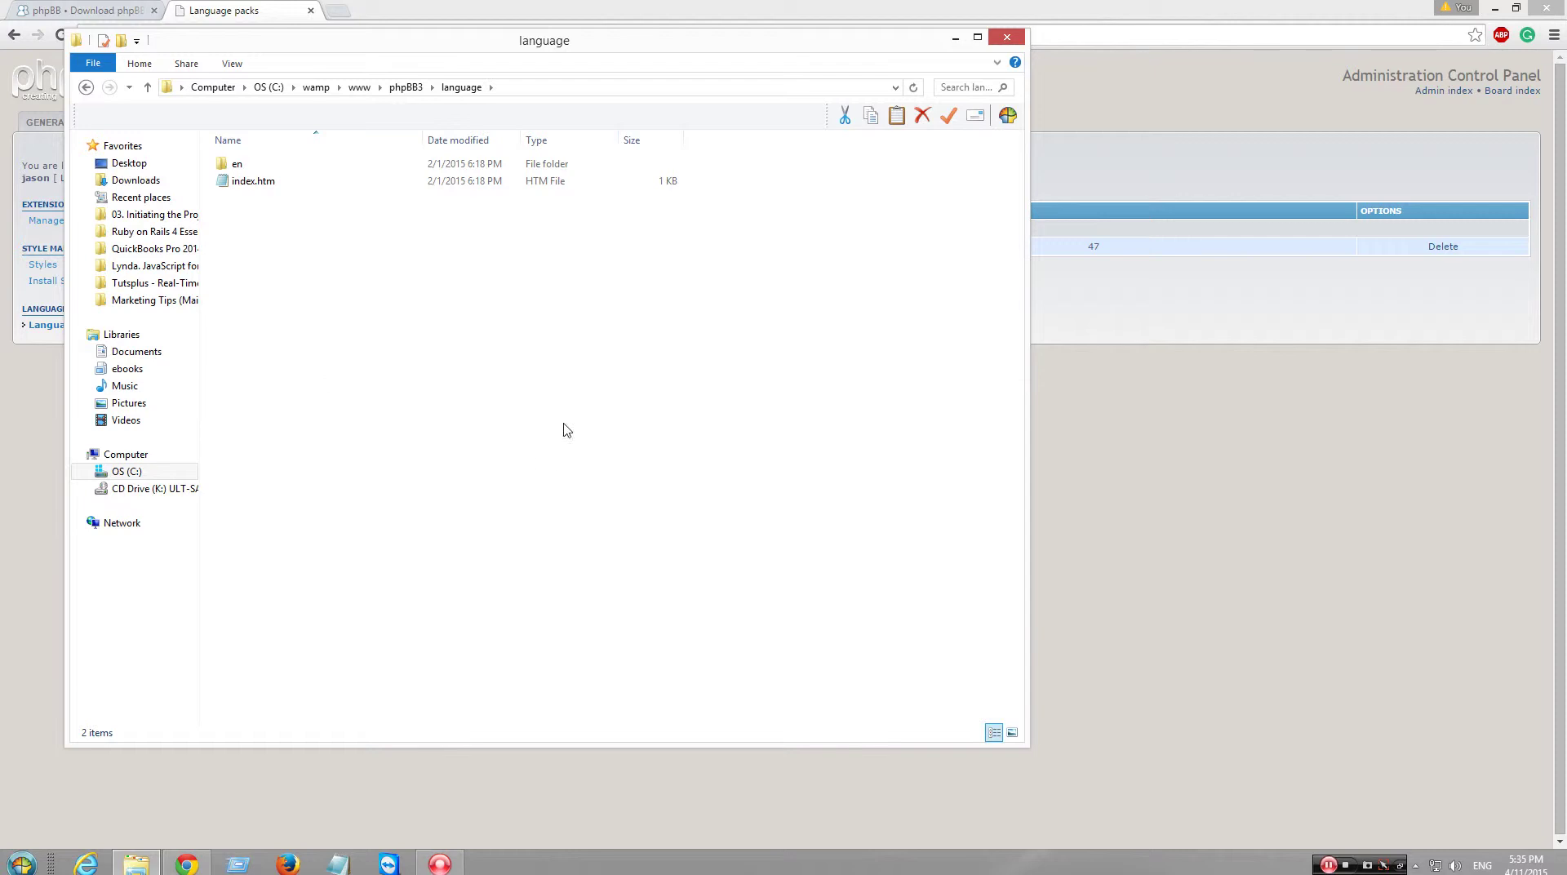
left_click(1554, 35)
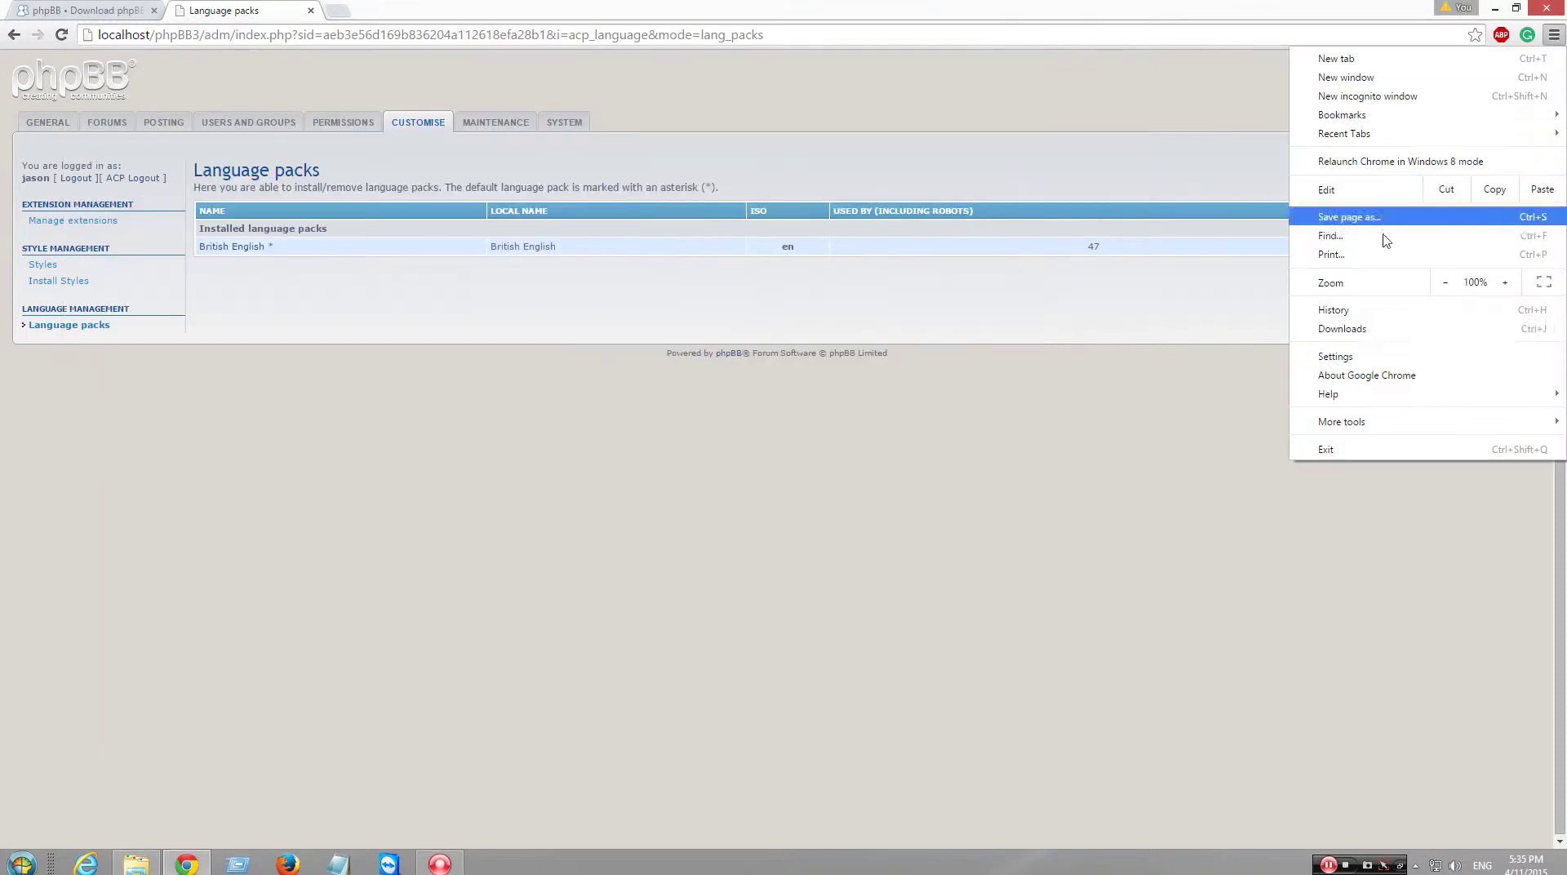
- Open american_english_2_3_0.zip from Chrome's downloads and browse to its language folder
left_click(1361, 326)
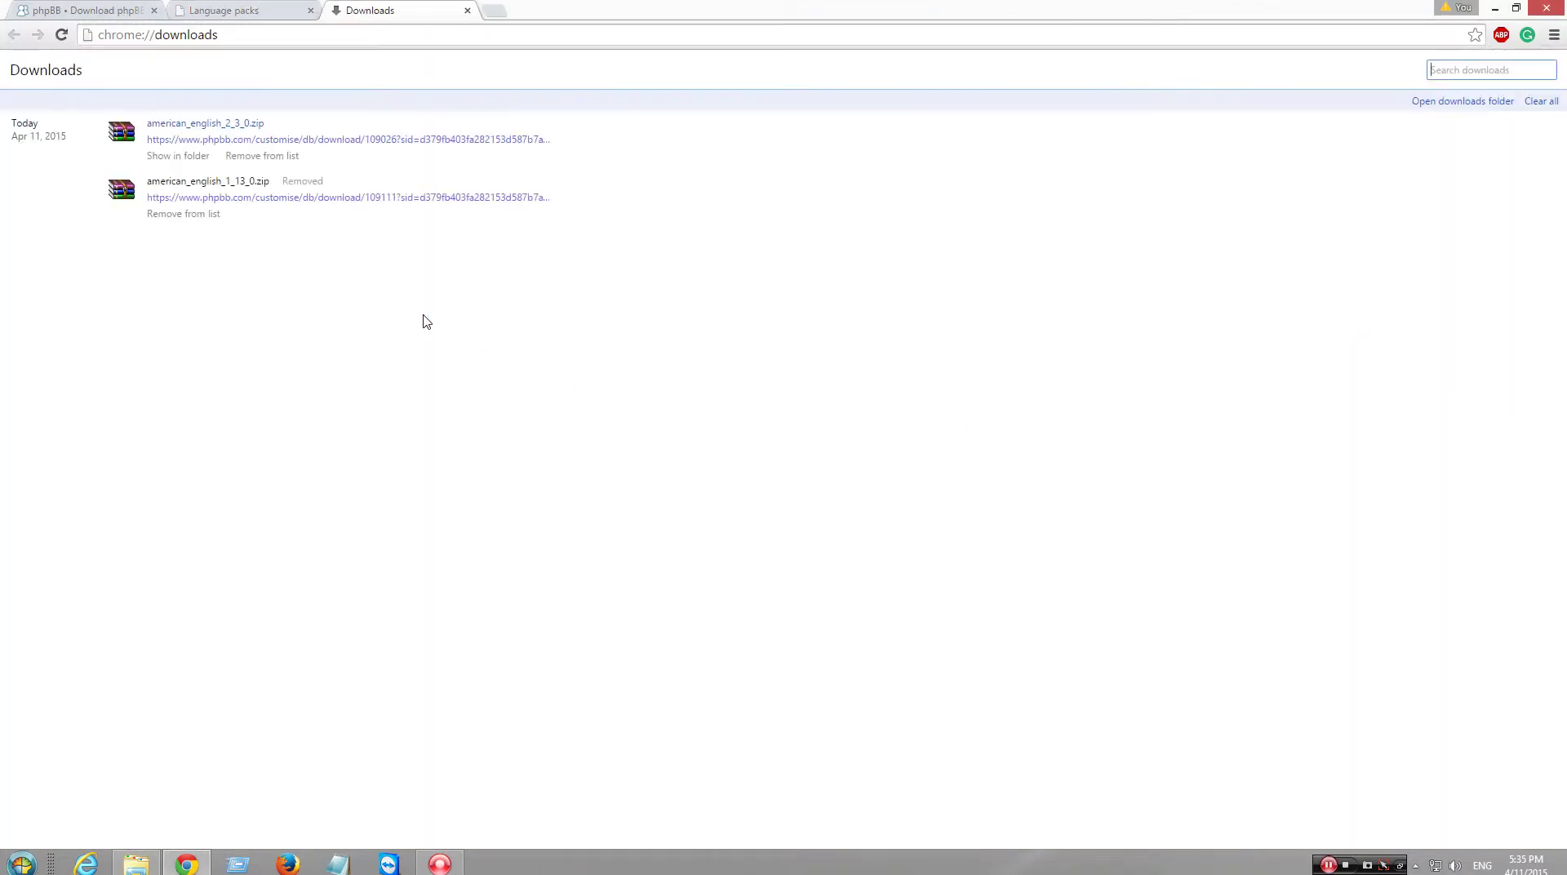
left_click(237, 129)
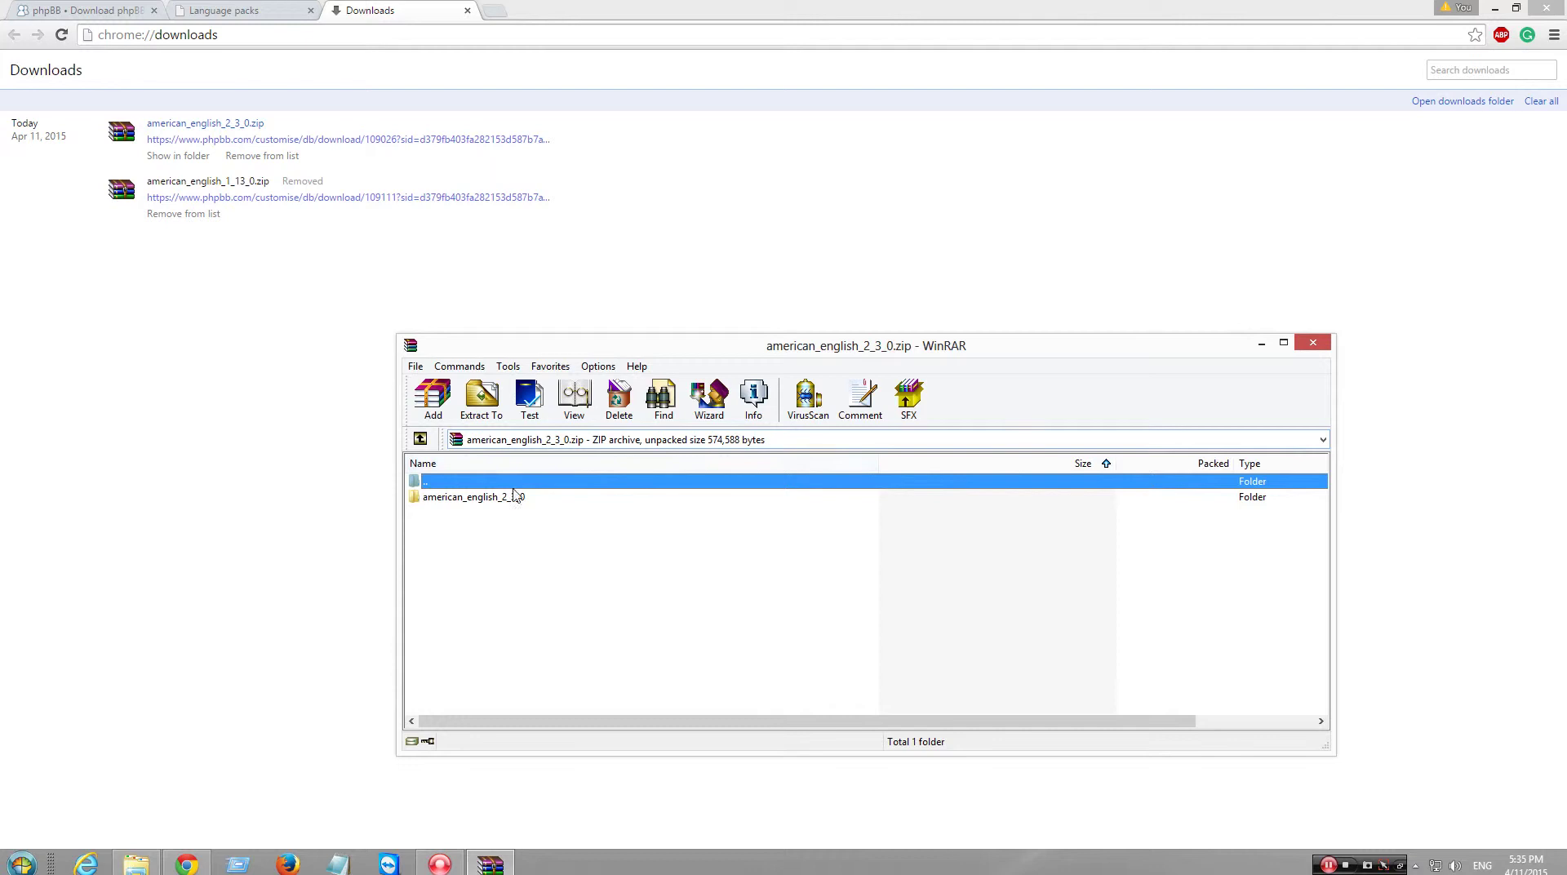
left_click(523, 499)
double_click(521, 499)
double_click(493, 498)
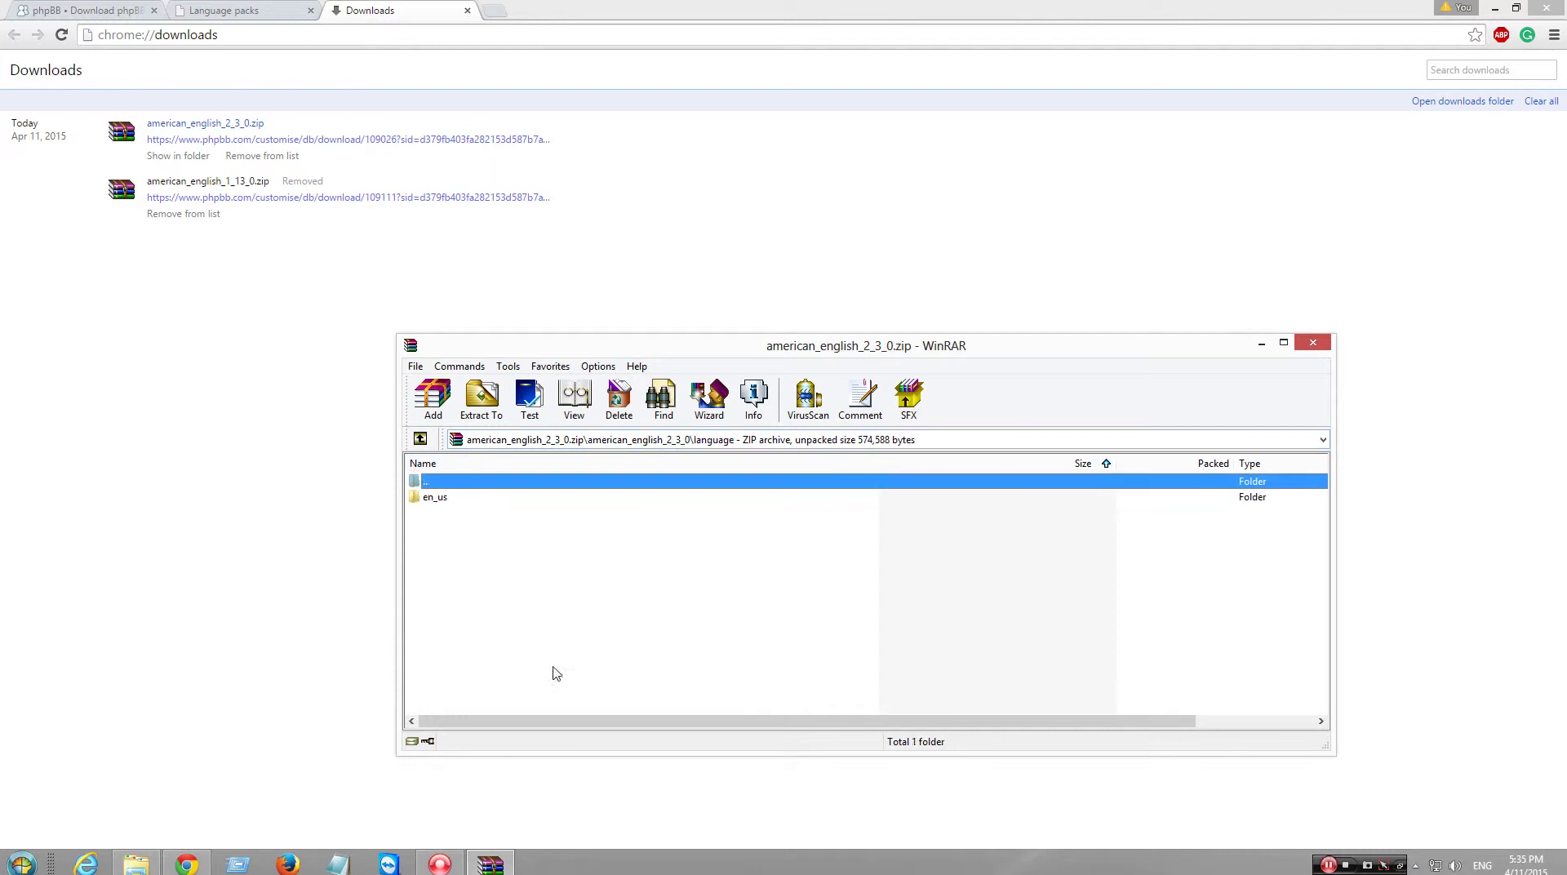
- Drag the en_us folder into phpBB3's language folder, then close WinRAR and Explorer
left_click(152, 866)
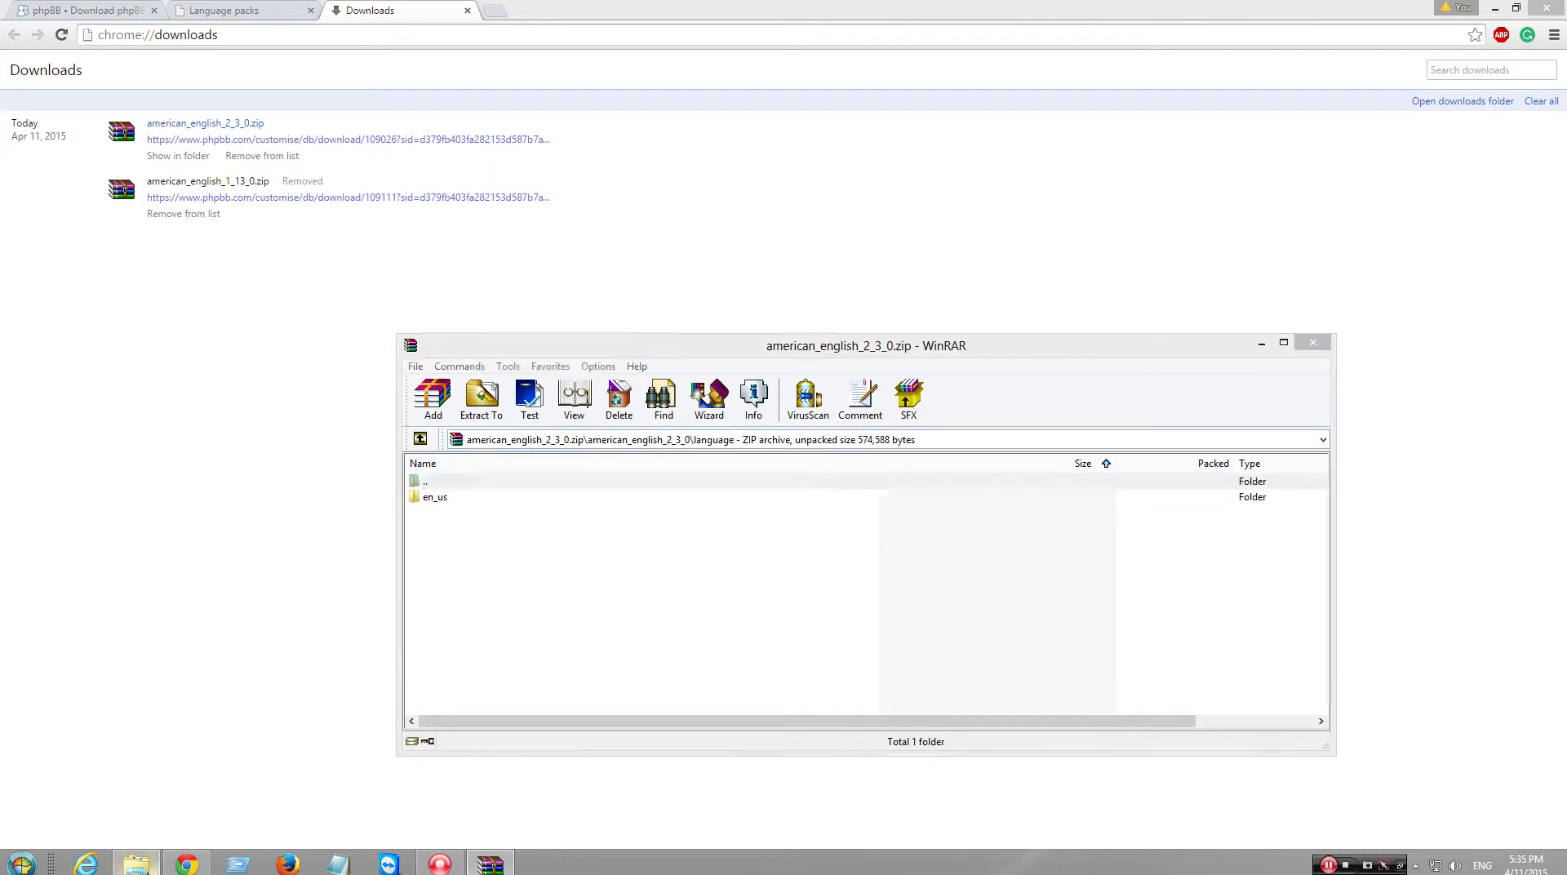
left_click(1066, 679)
left_click_drag(435, 497, 341, 536)
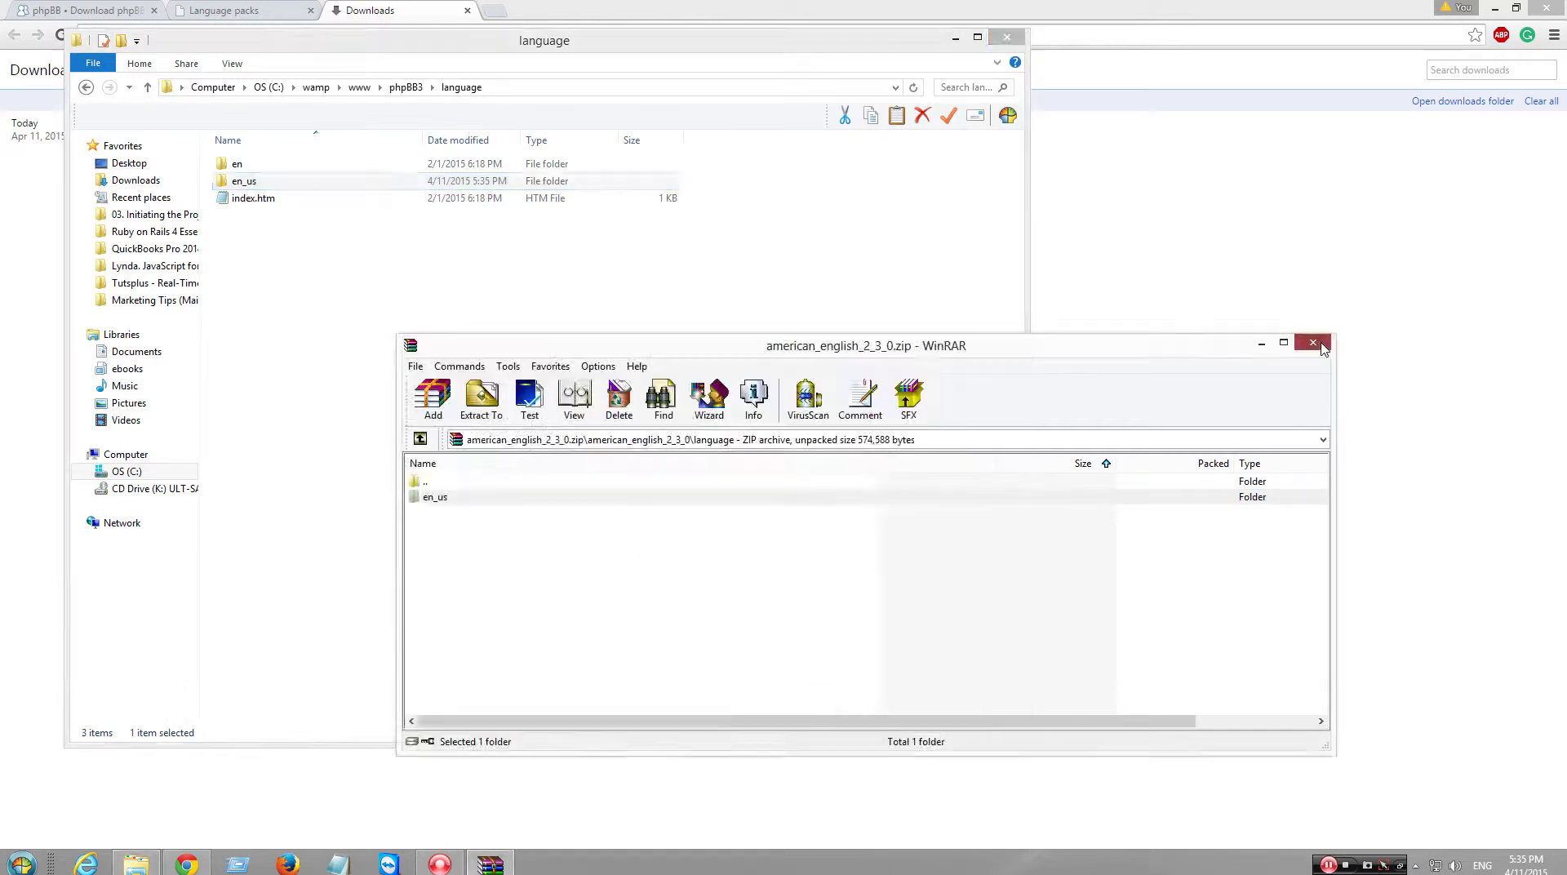
left_click(1312, 342)
left_click(1007, 36)
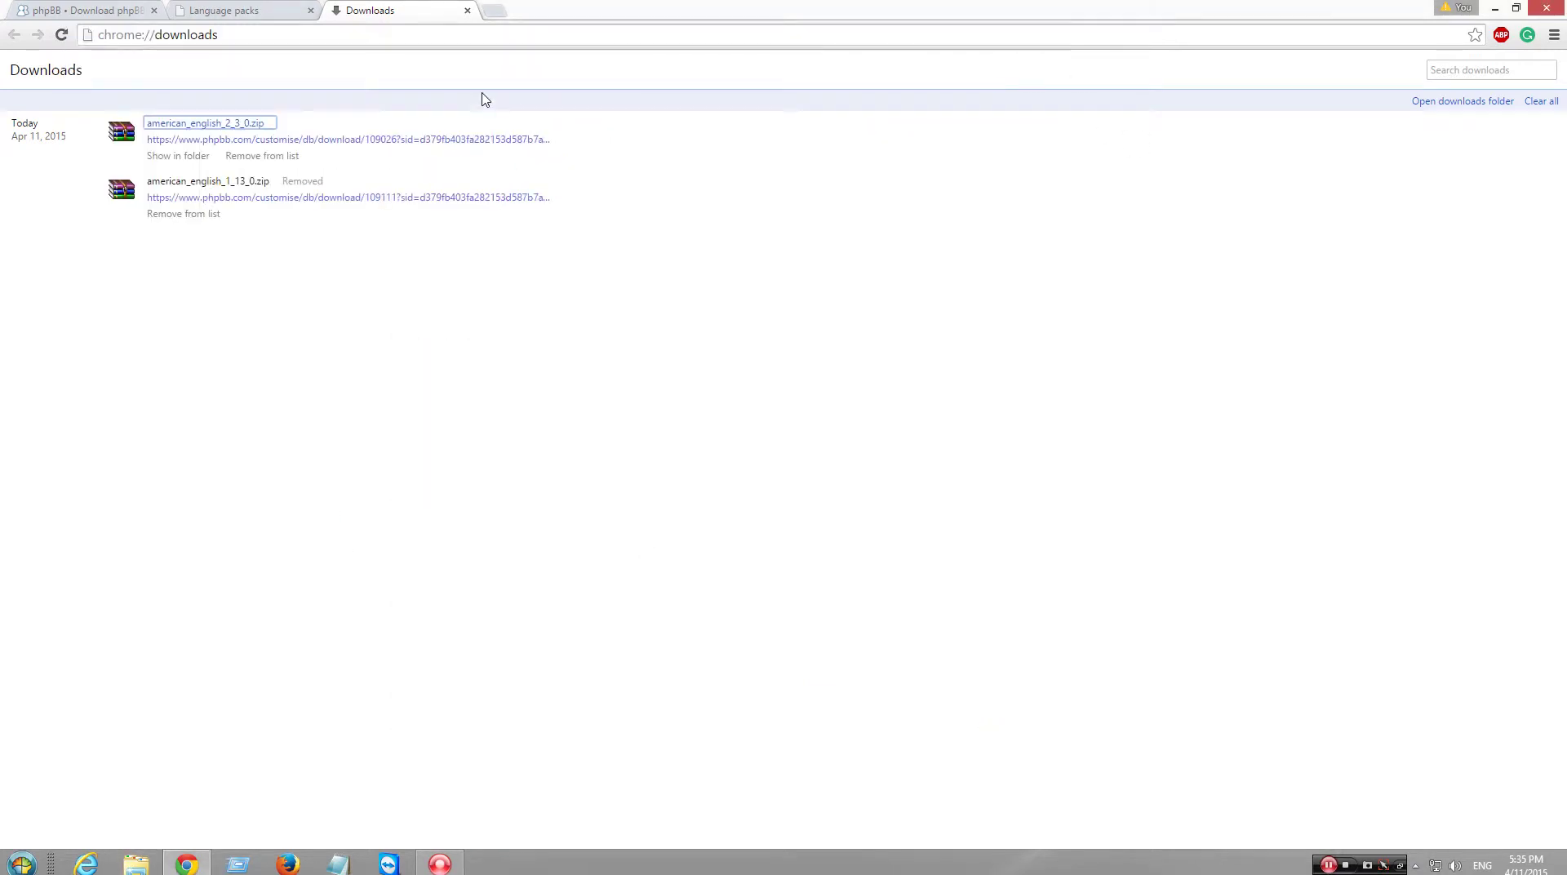
- Install the American English (en_us) pack and confirm it's listed alongside British English
left_click(467, 10)
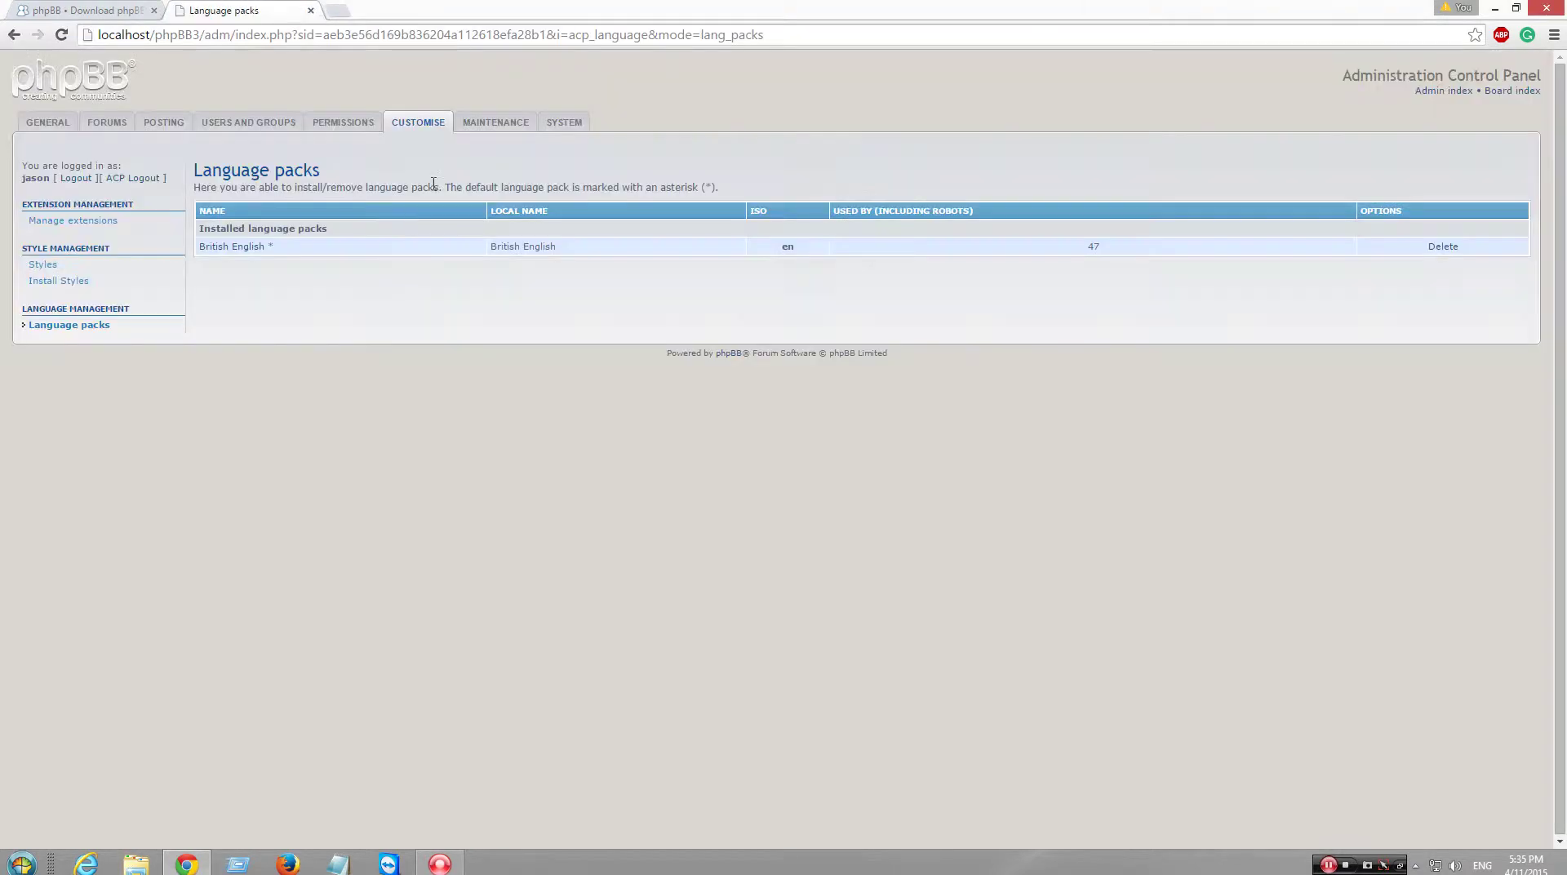
left_click(61, 35)
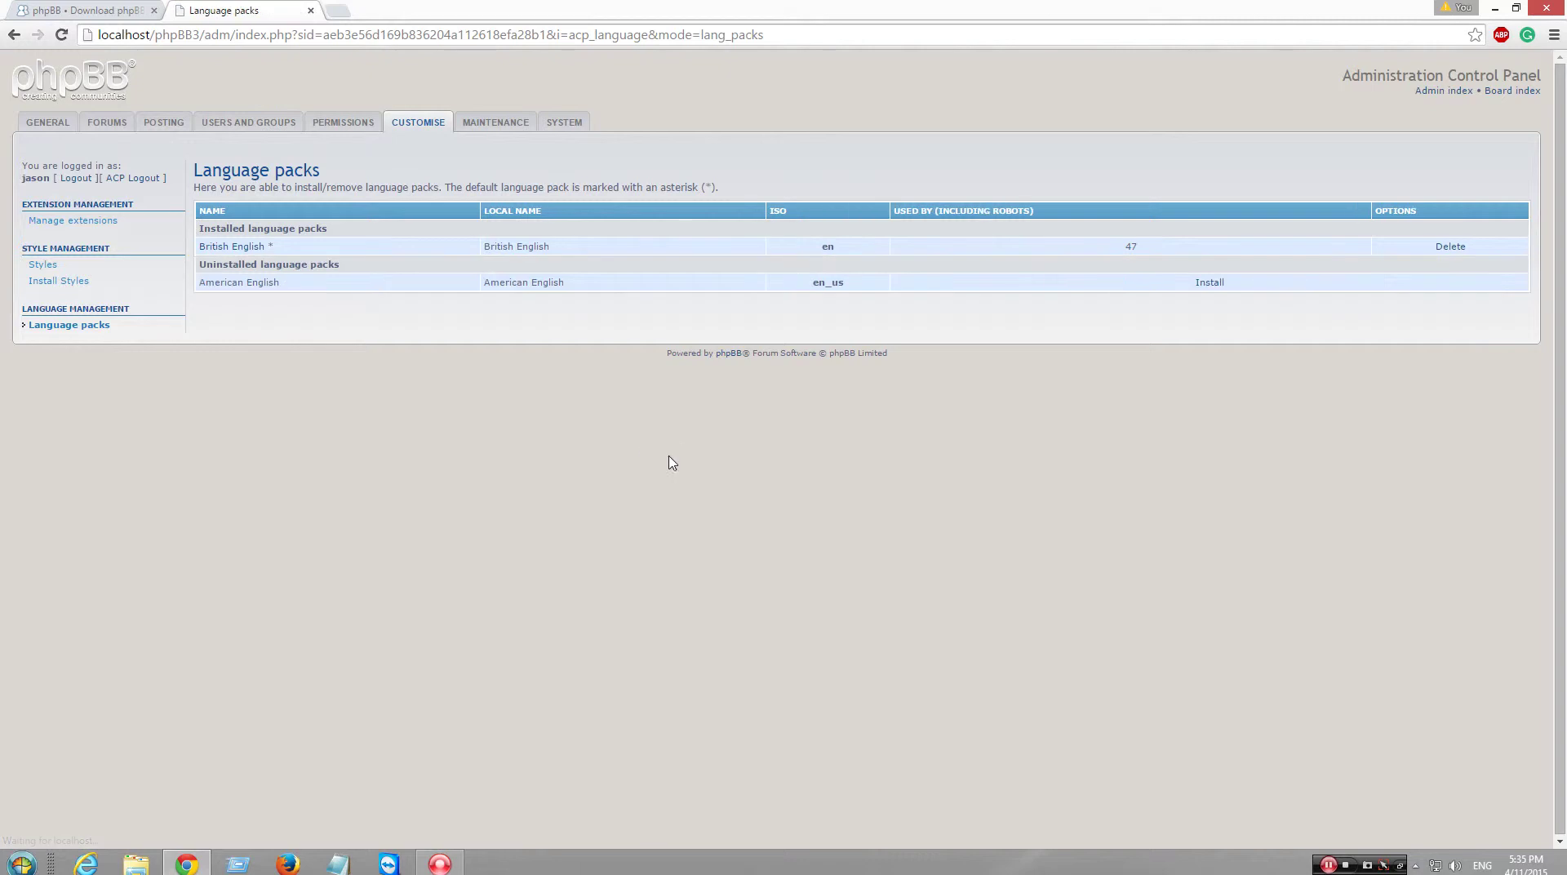
left_click(1209, 289)
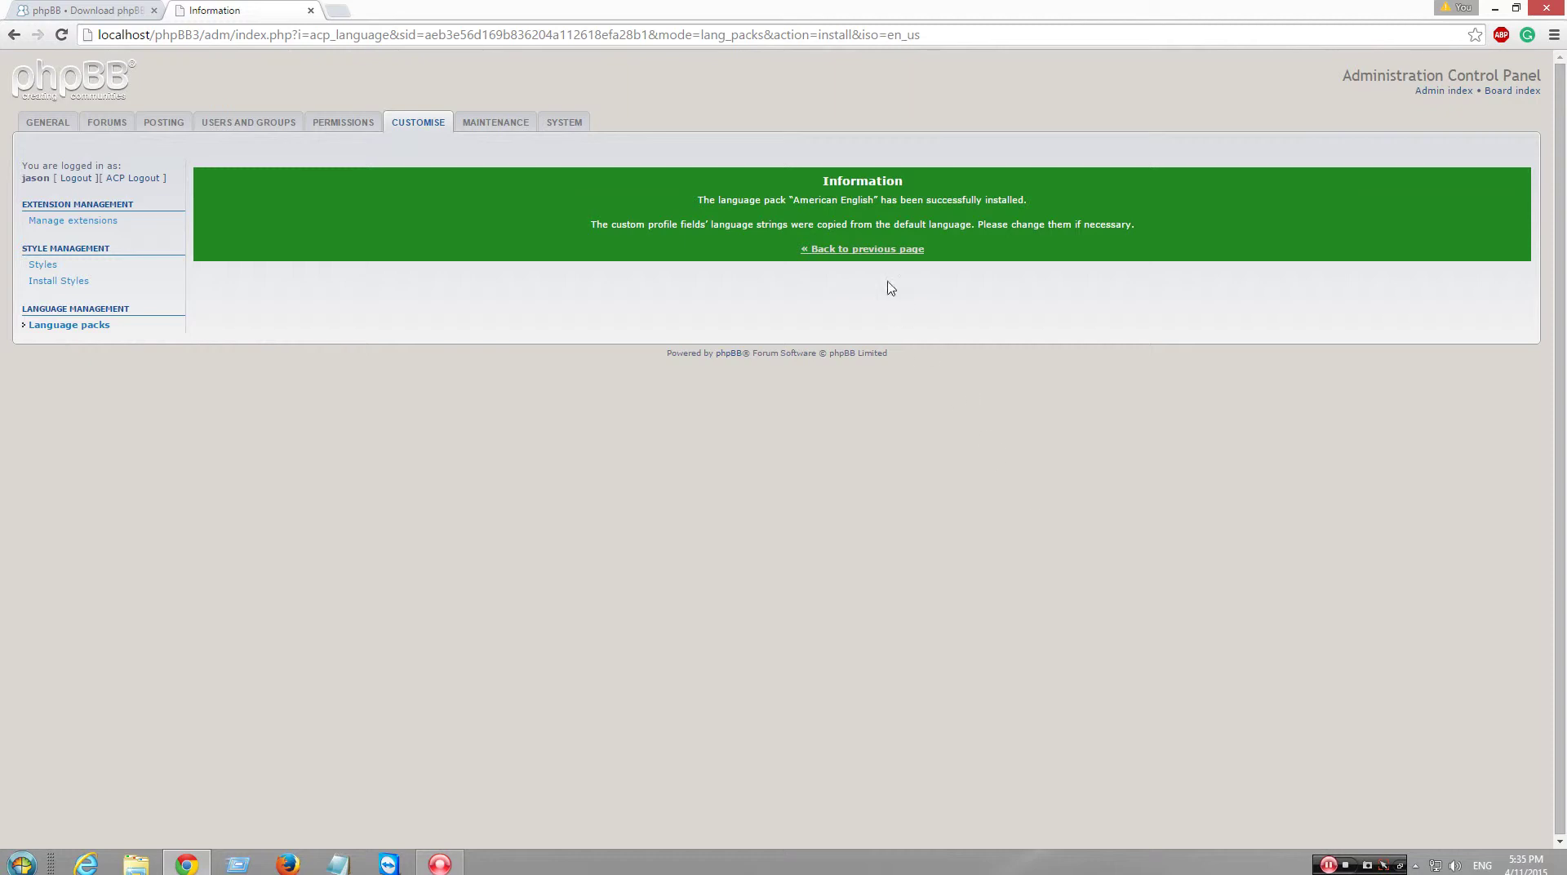
left_click(885, 250)
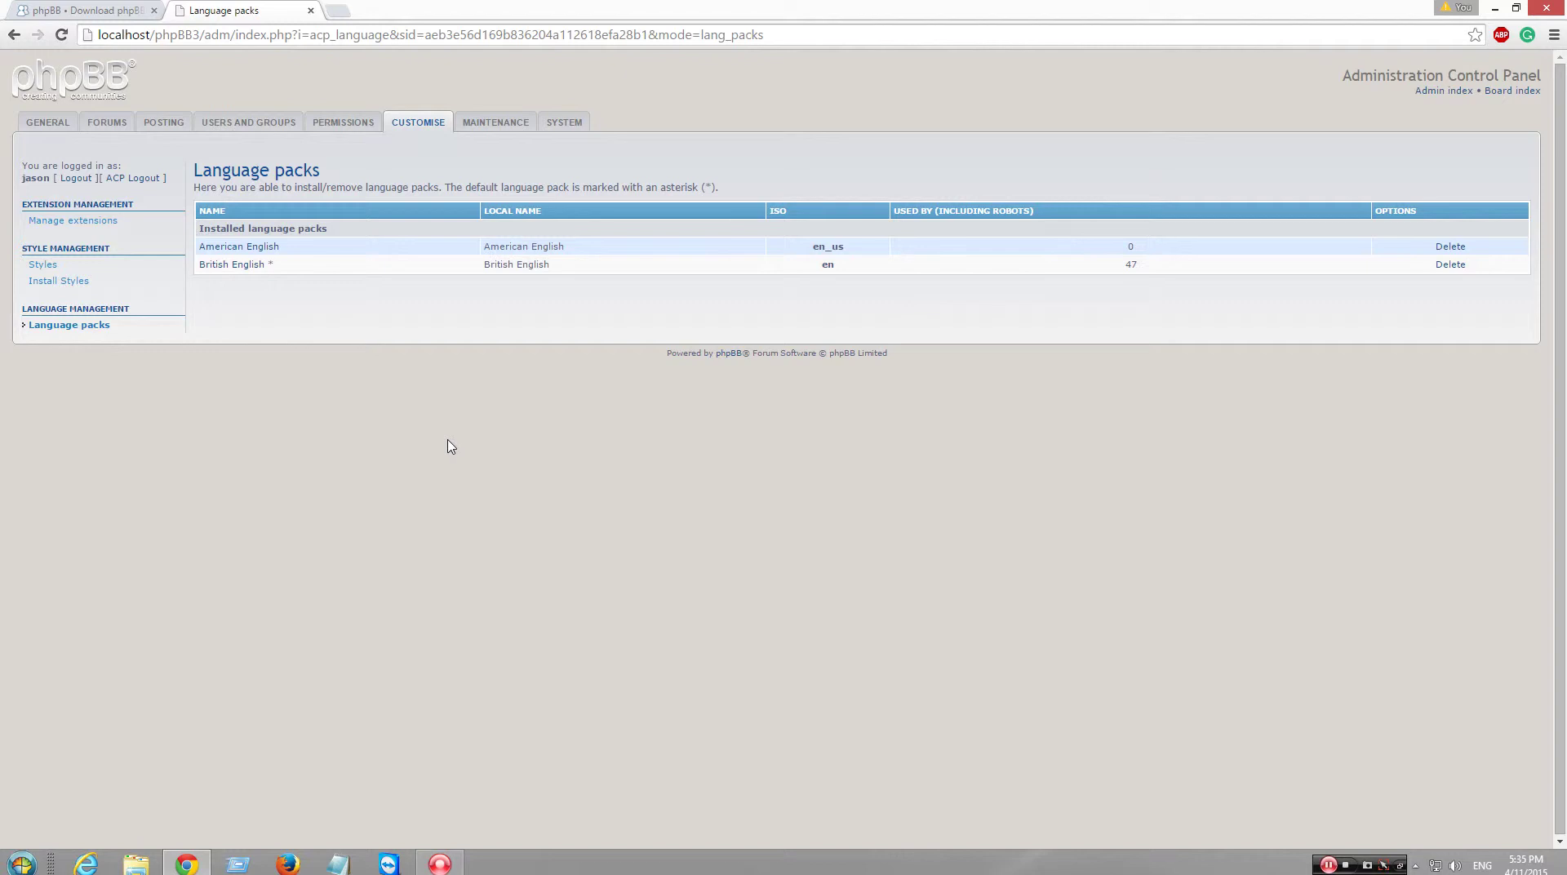
left_click(366, 124)
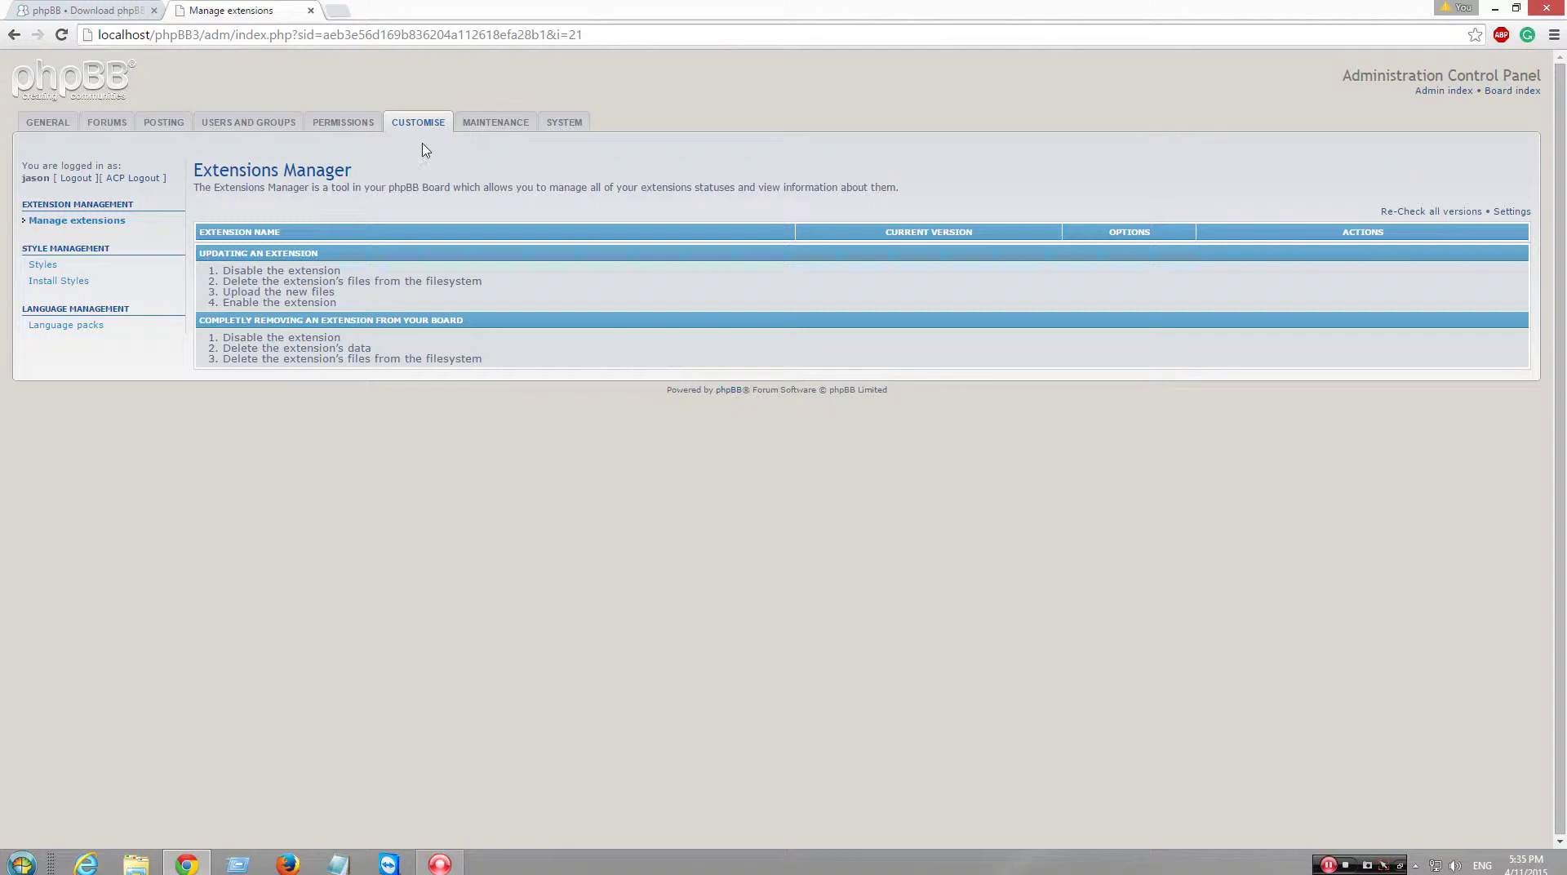
left_click(337, 11)
type("customize")
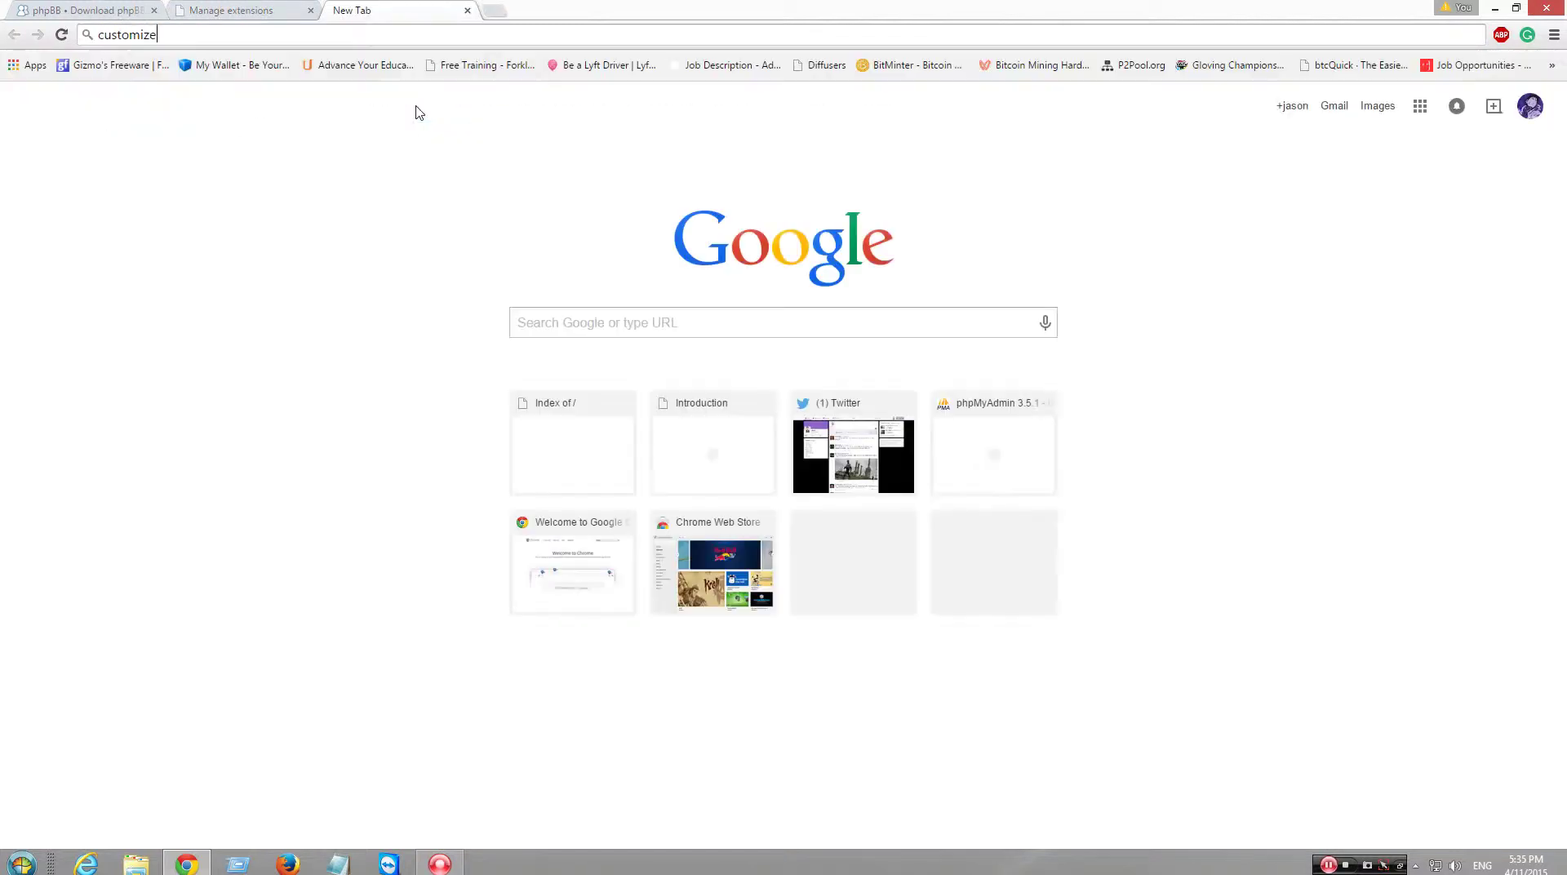
key("Return")
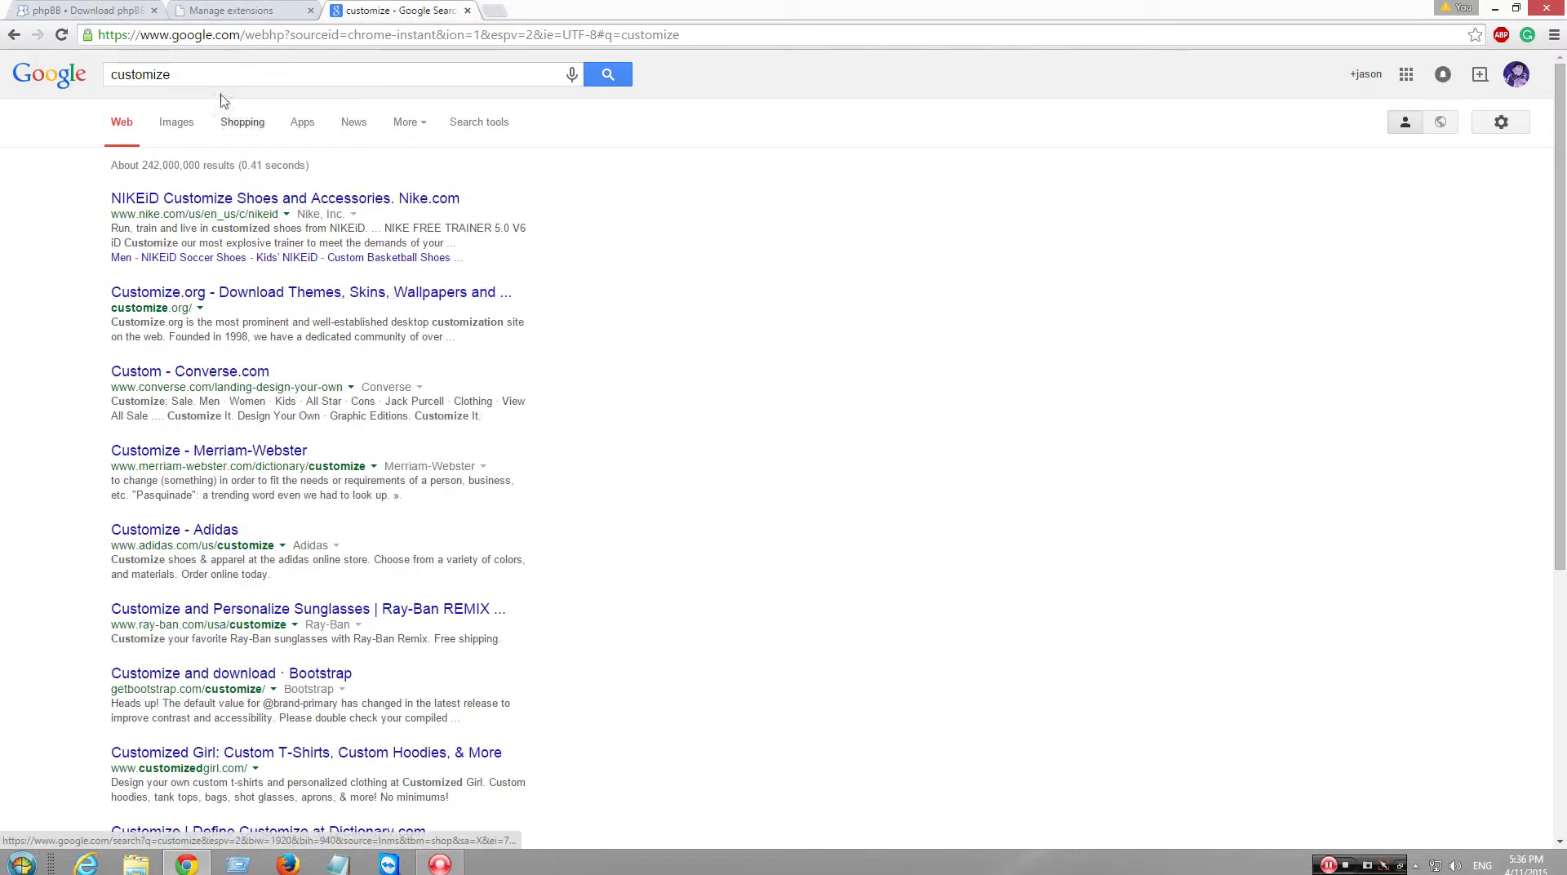
left_click(167, 73)
key("BackSpace")
type("s")
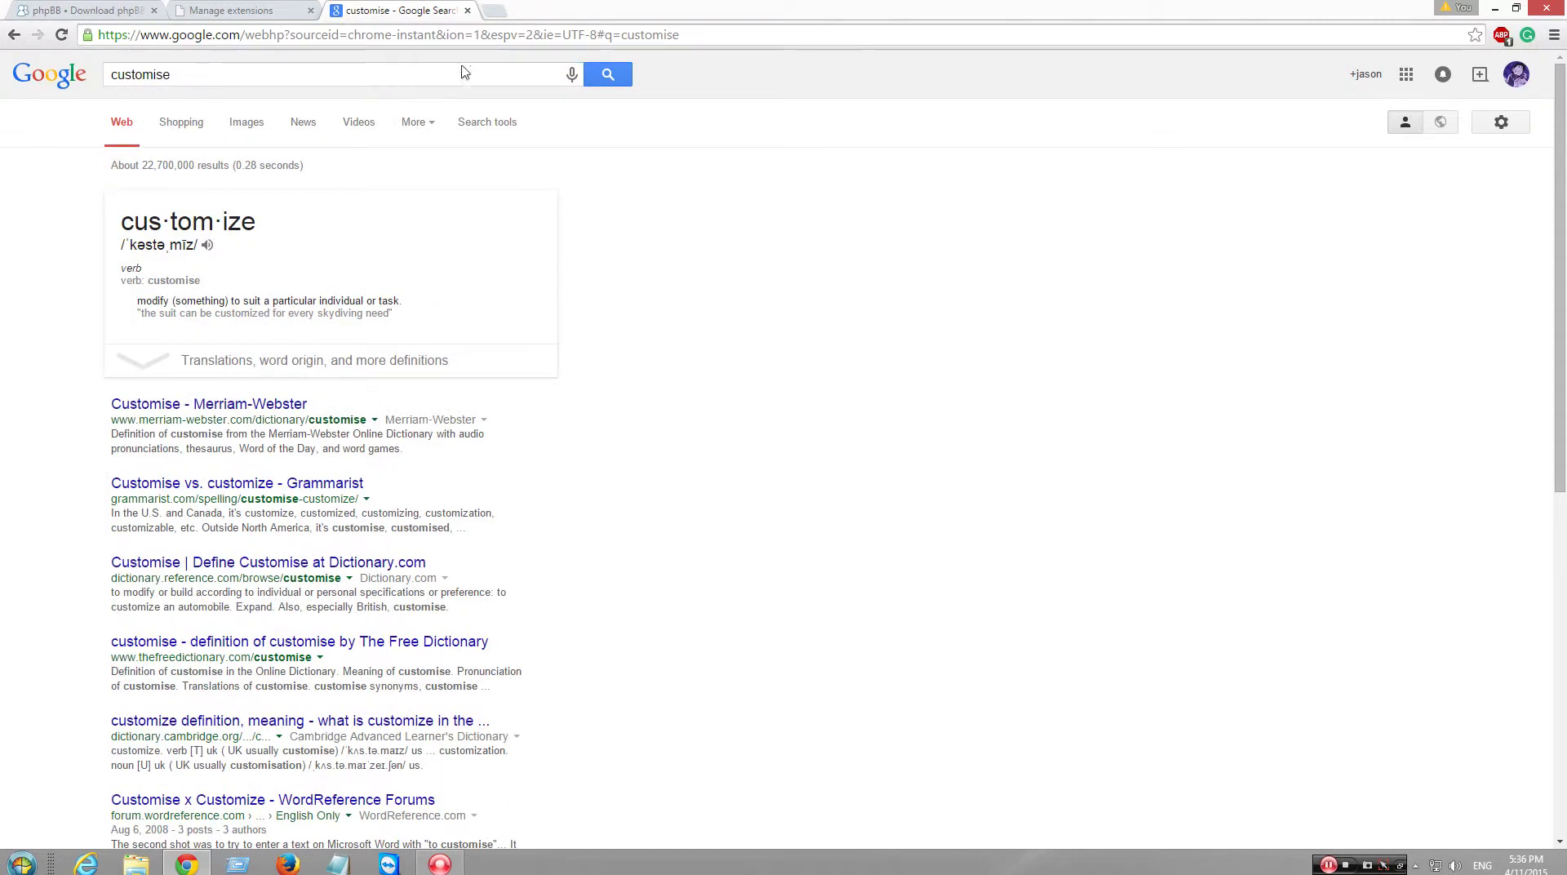
left_click(467, 11)
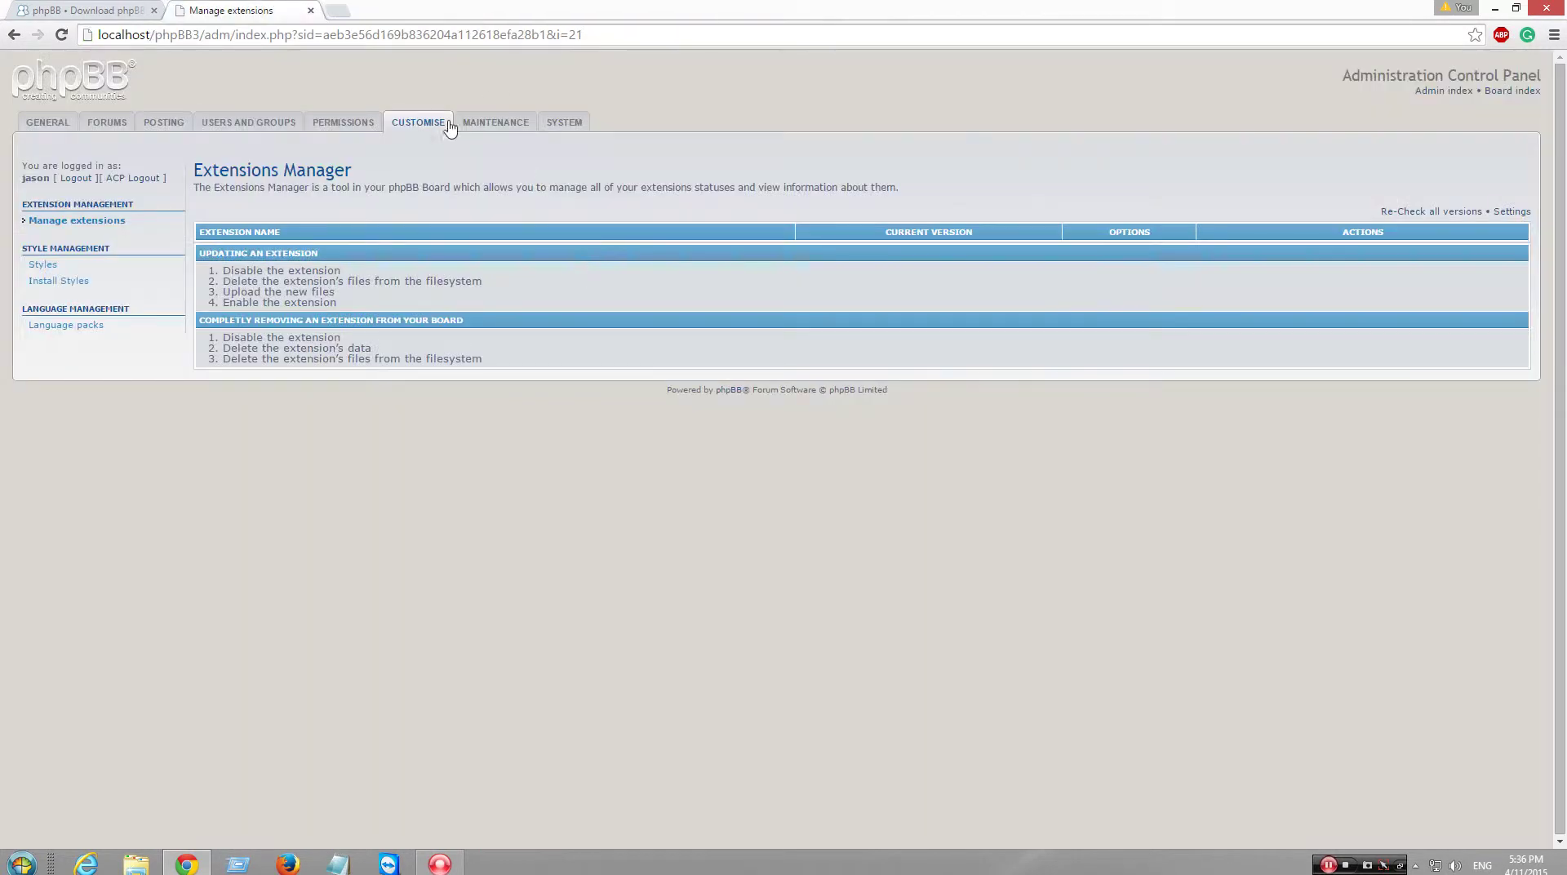
- Check Install Styles (none found), view the Styles list holding only prosilver, then open Downloads in Explorer
left_click(49, 129)
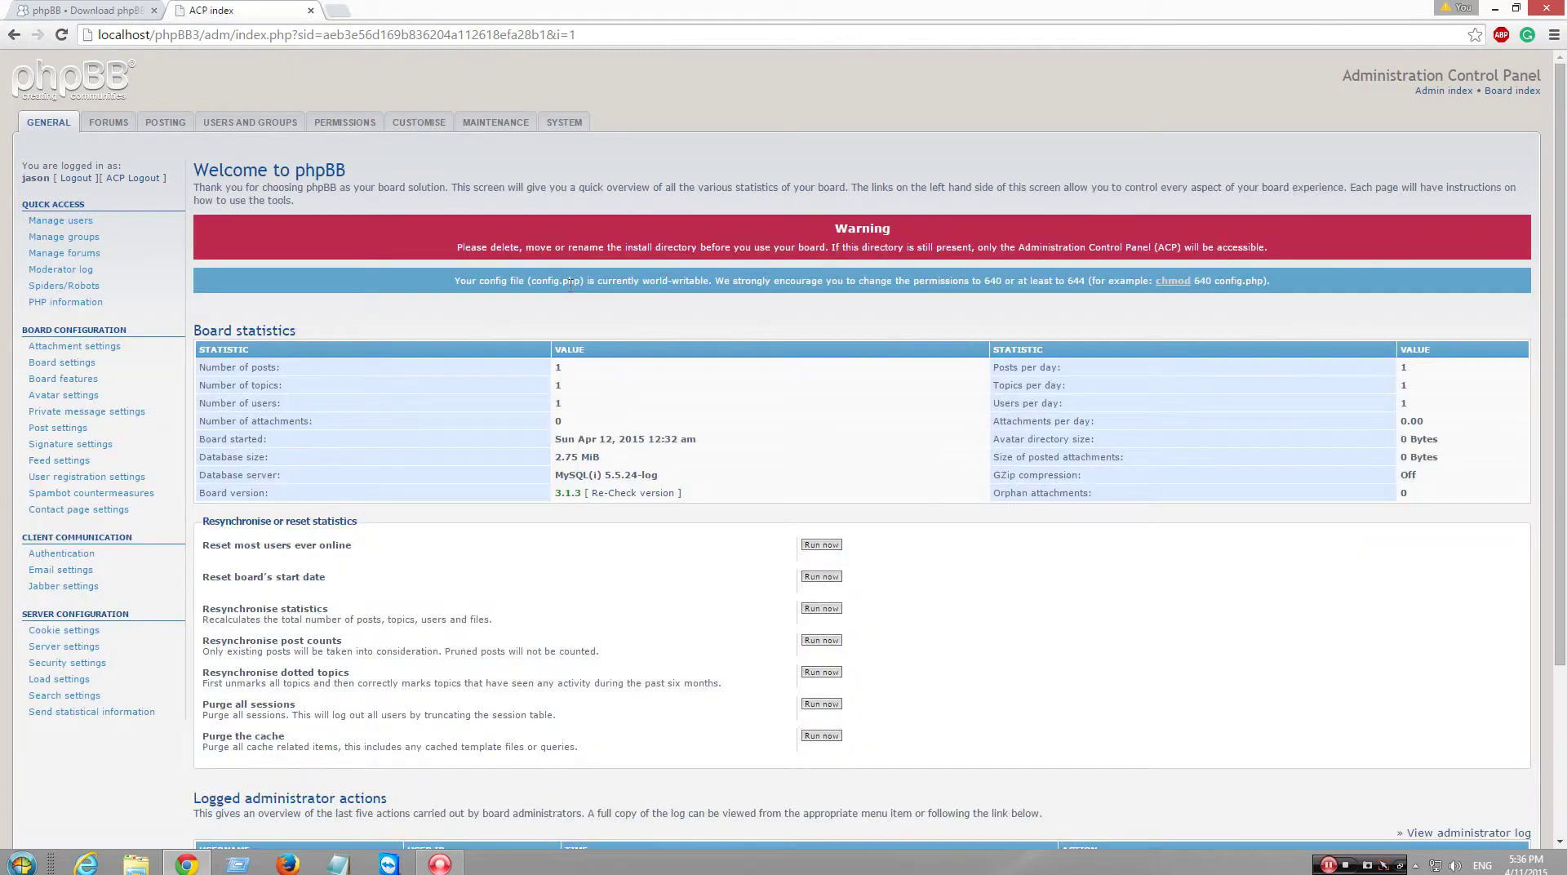
left_click(423, 124)
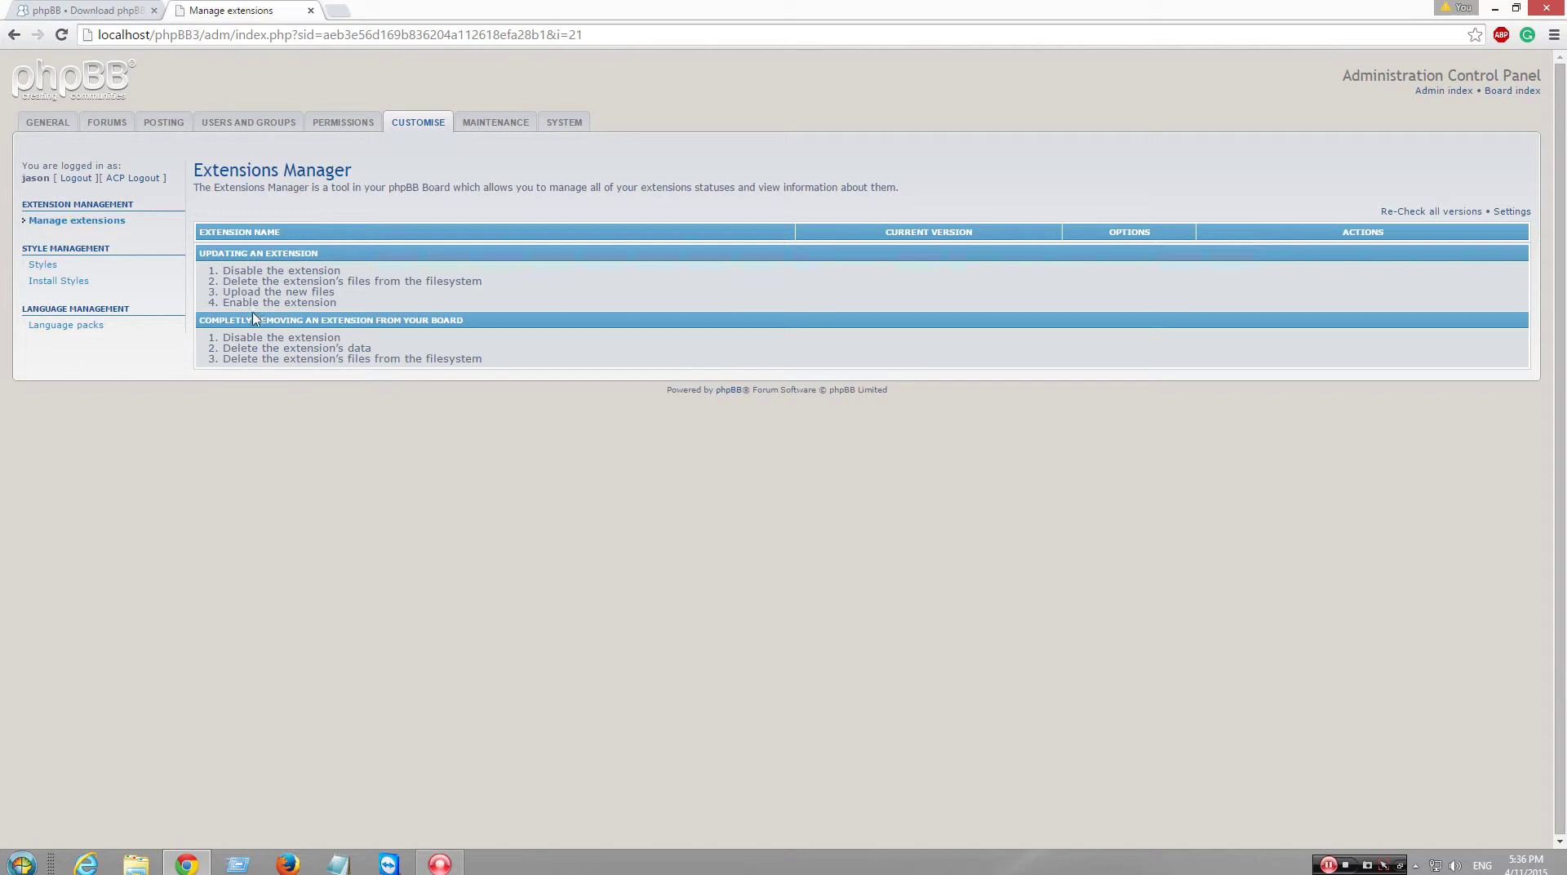
left_click(59, 281)
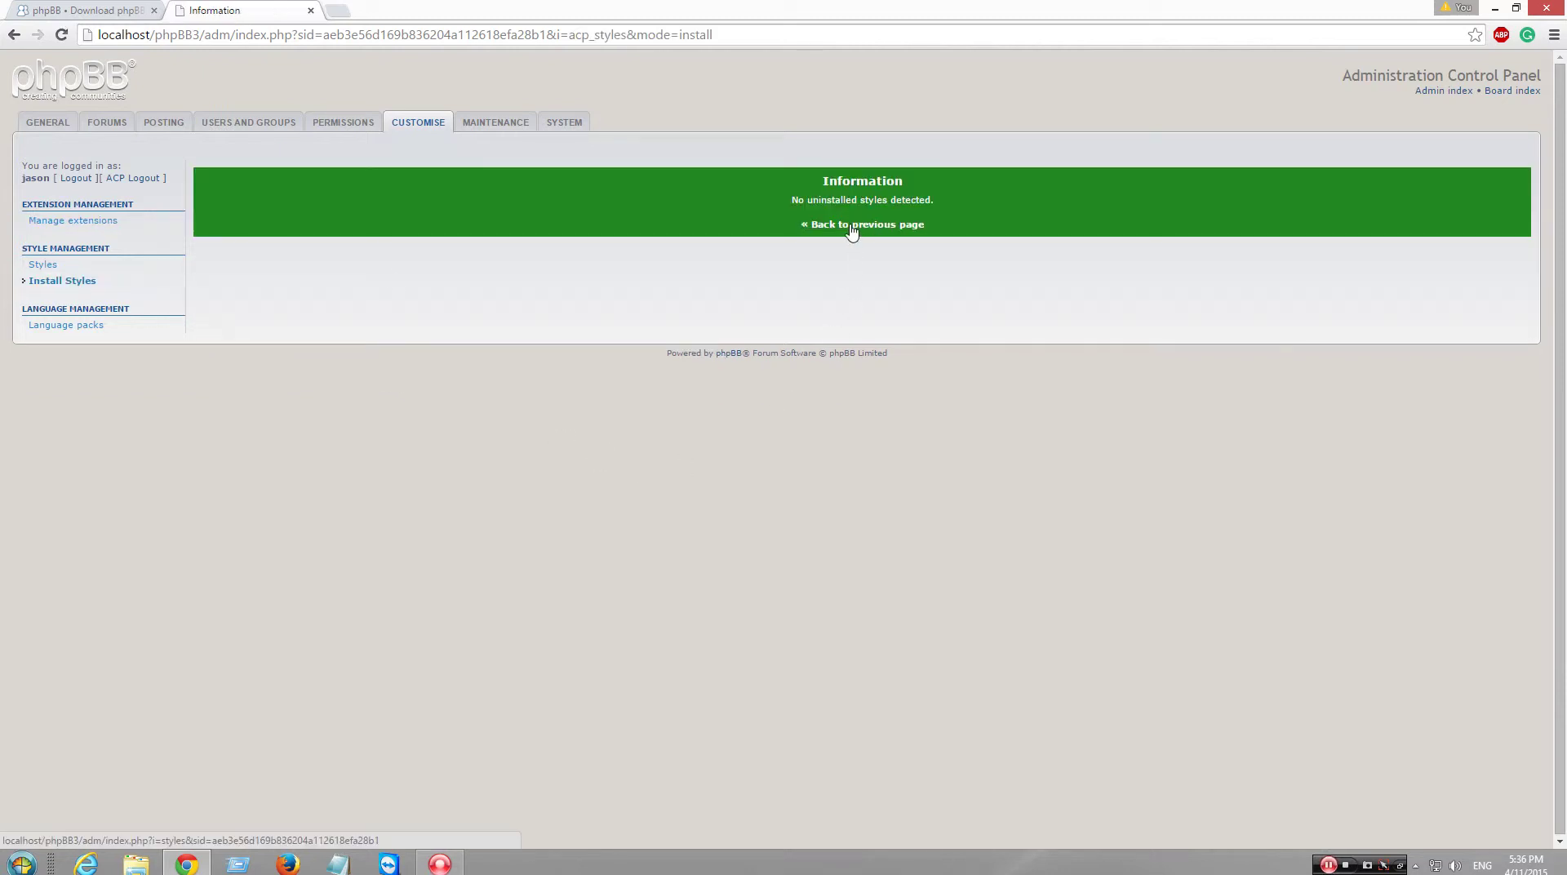
left_click(179, 266)
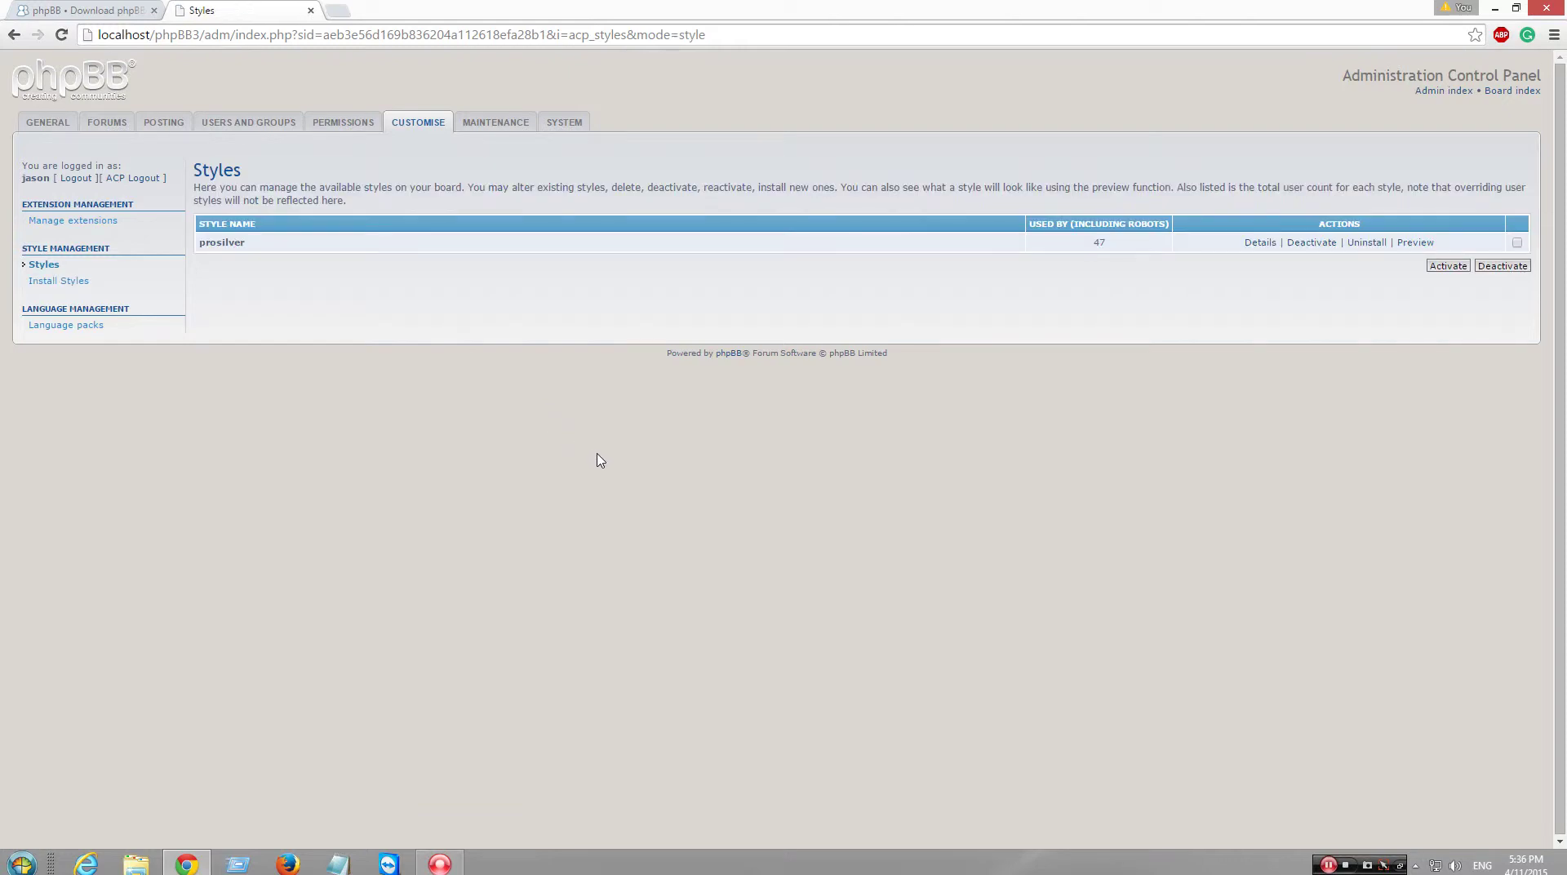
left_click(136, 863)
left_click(151, 181)
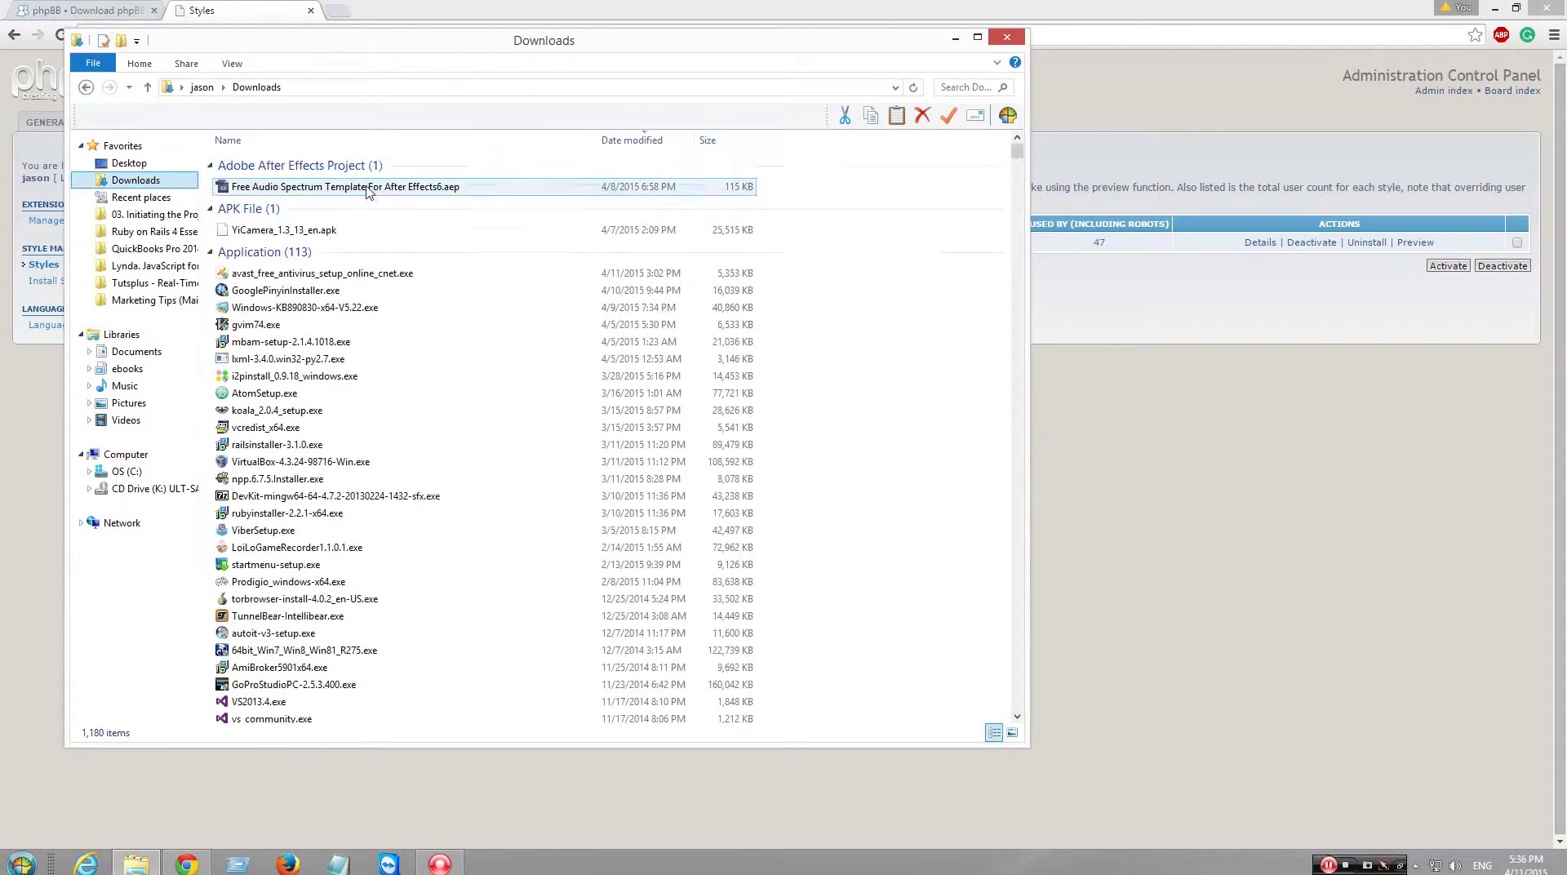
- Open american_english_2_3_0.zip in WinRAR and browse to styles\prosilver\theme\en_us
left_click(1015, 38)
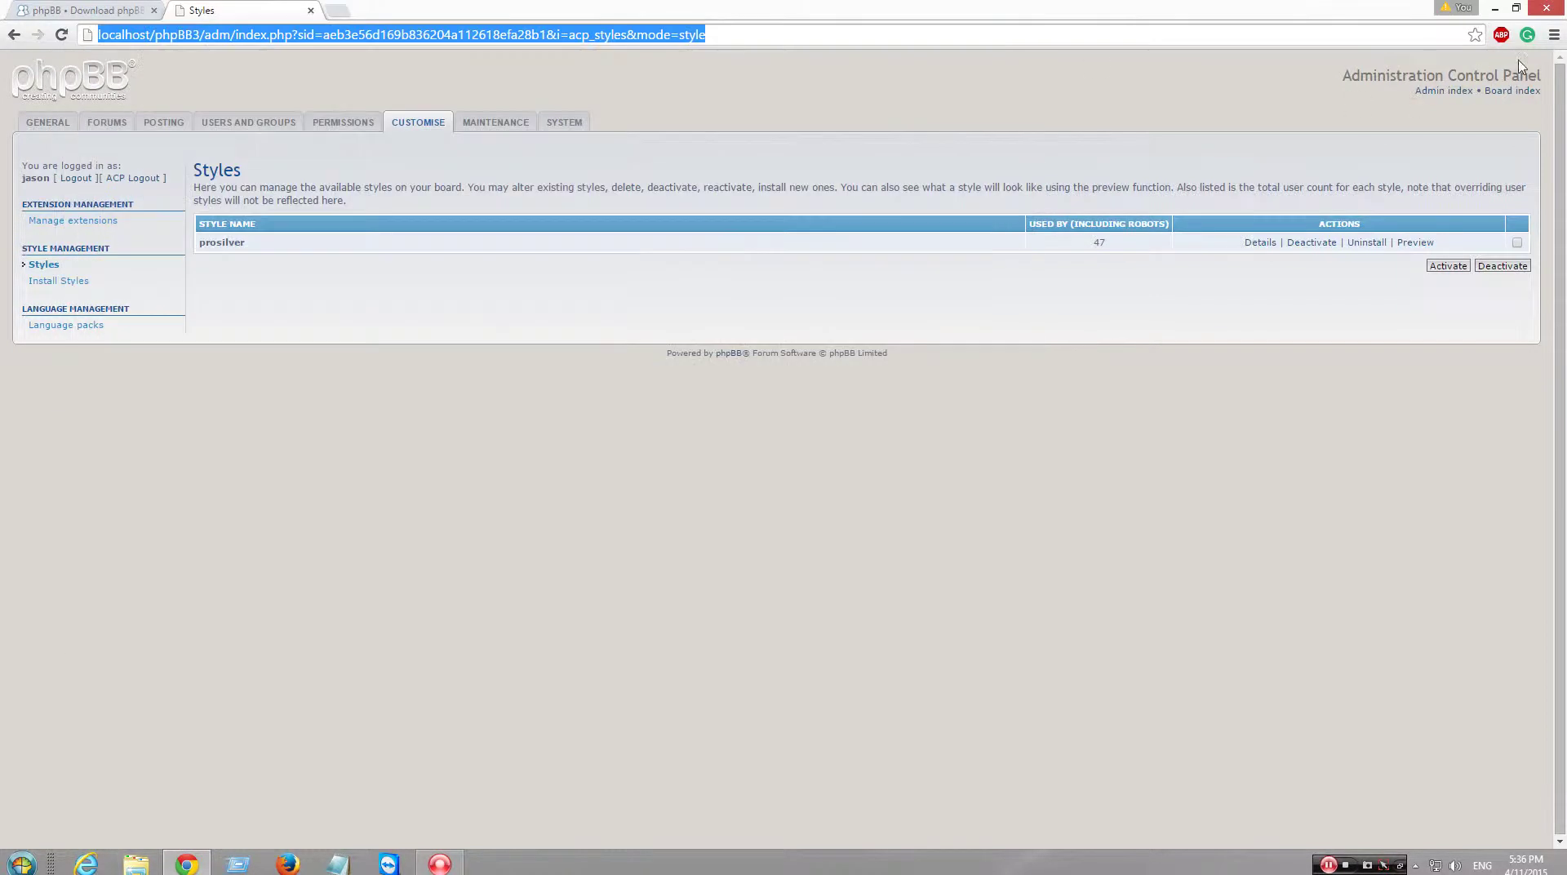
left_click(1553, 34)
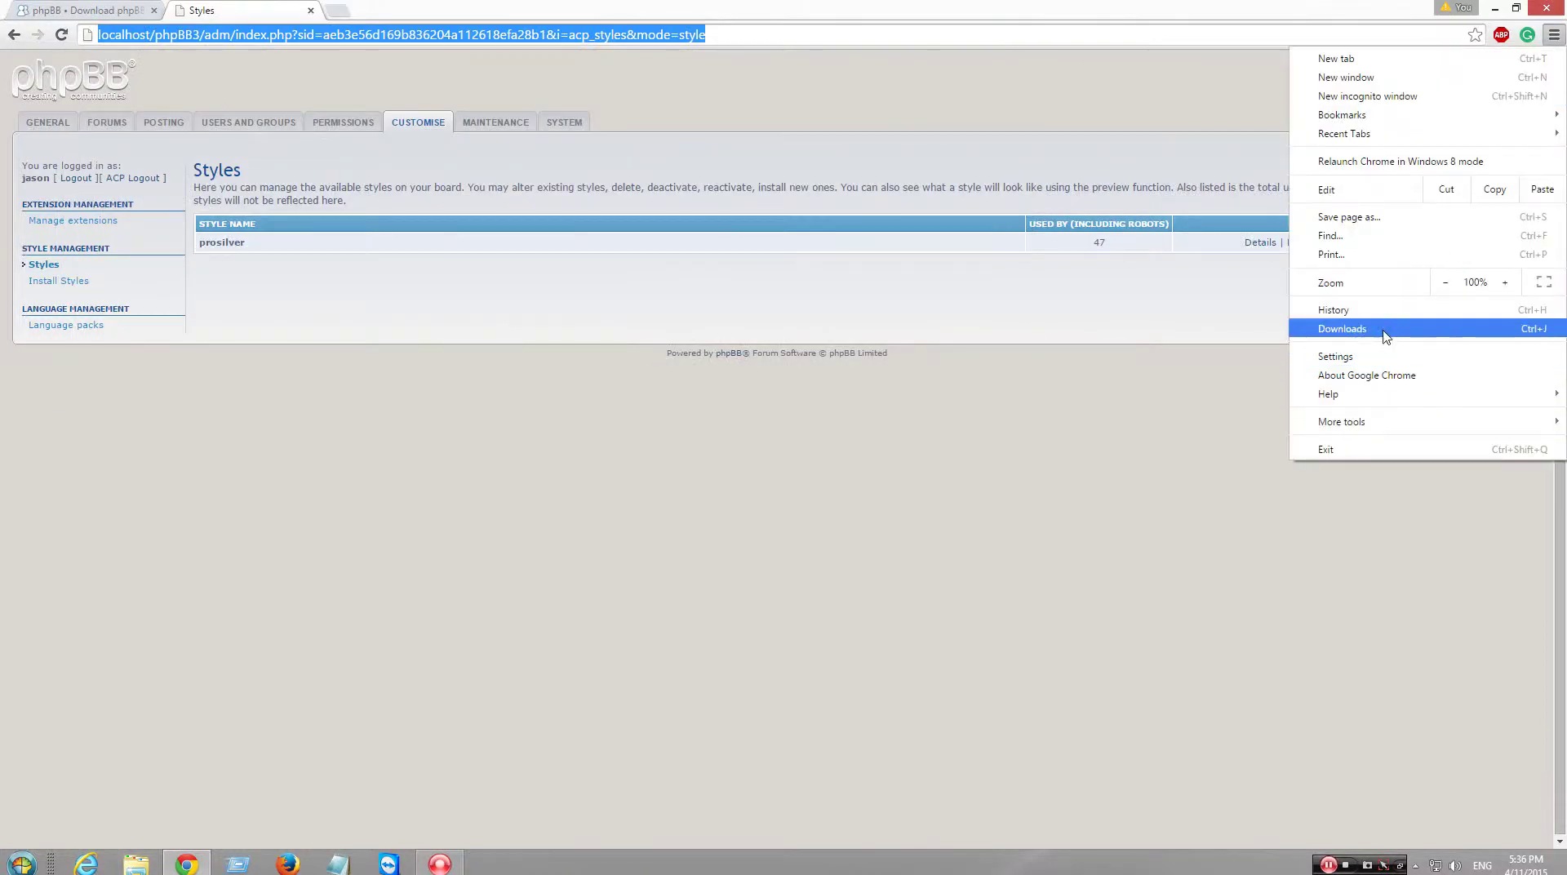
left_click(1386, 331)
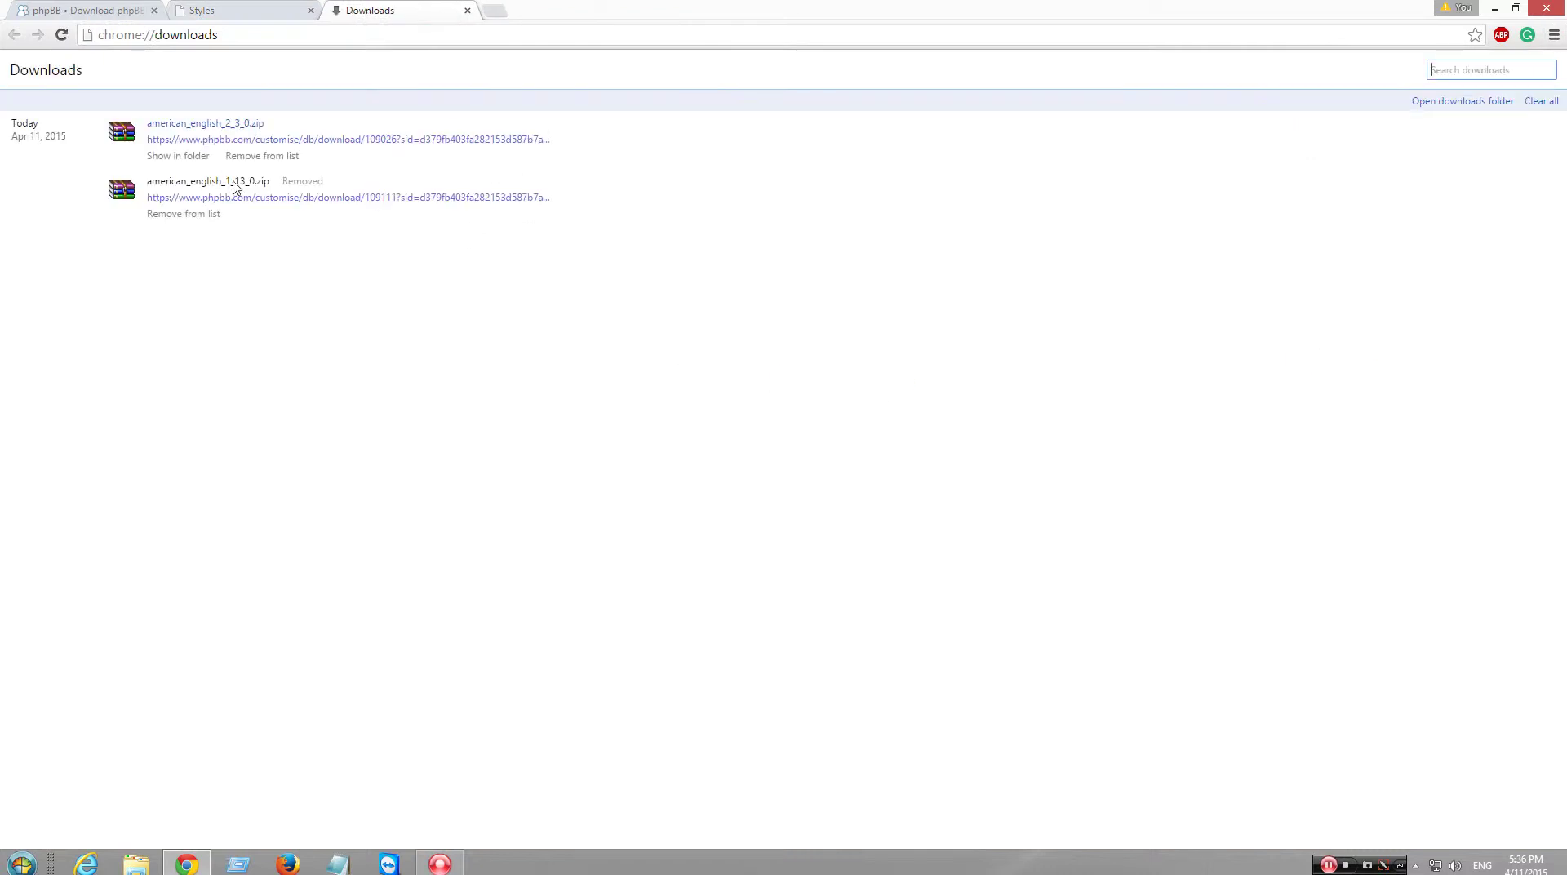
left_click(205, 124)
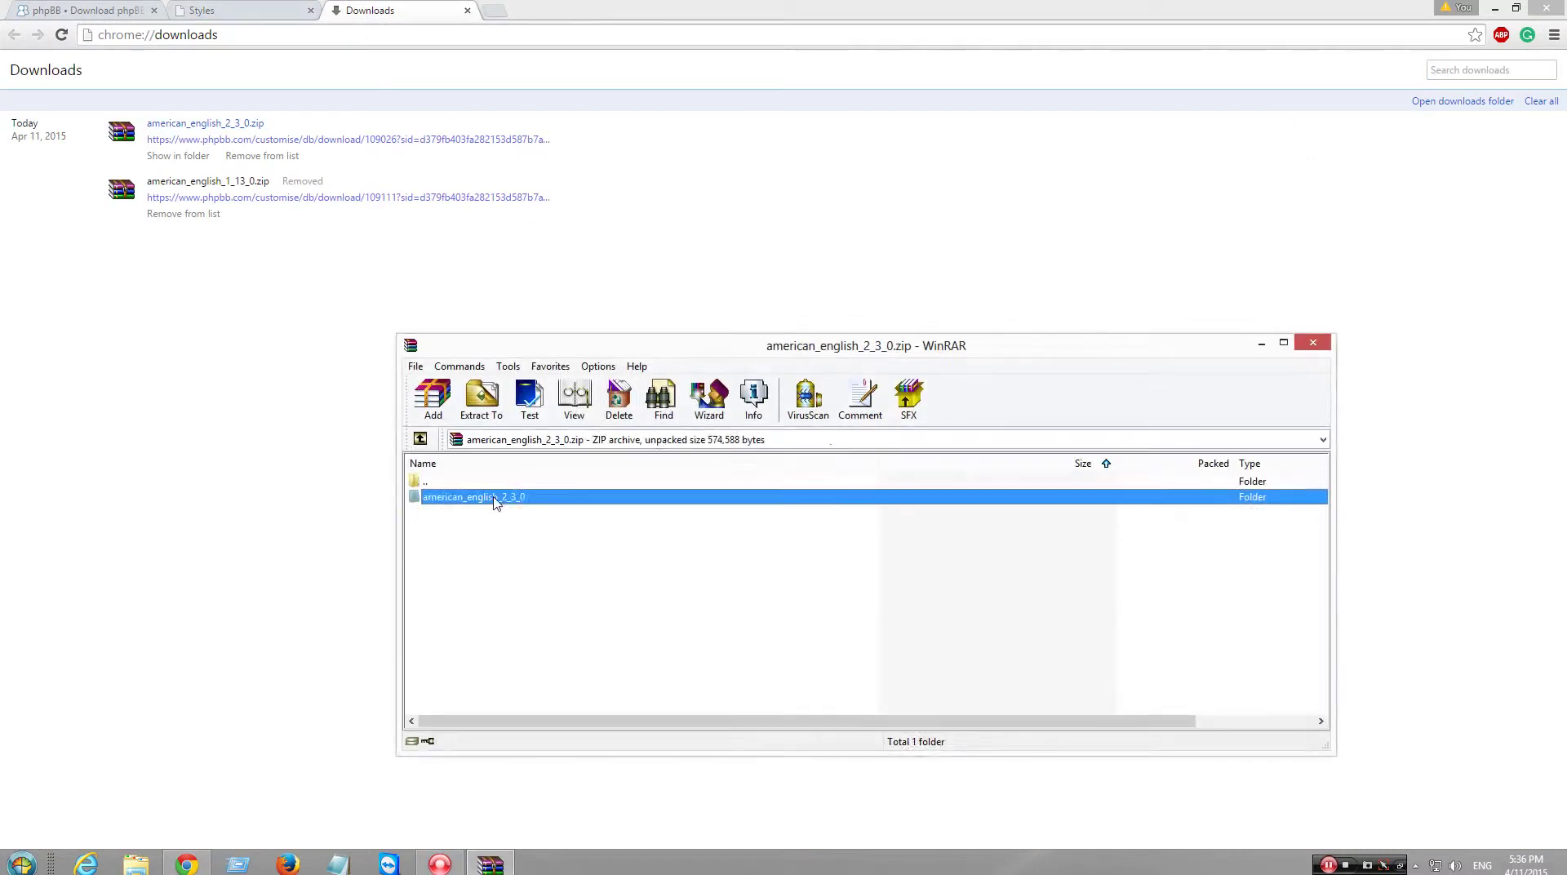
double_click(500, 497)
double_click(506, 513)
left_click(481, 499)
double_click(481, 499)
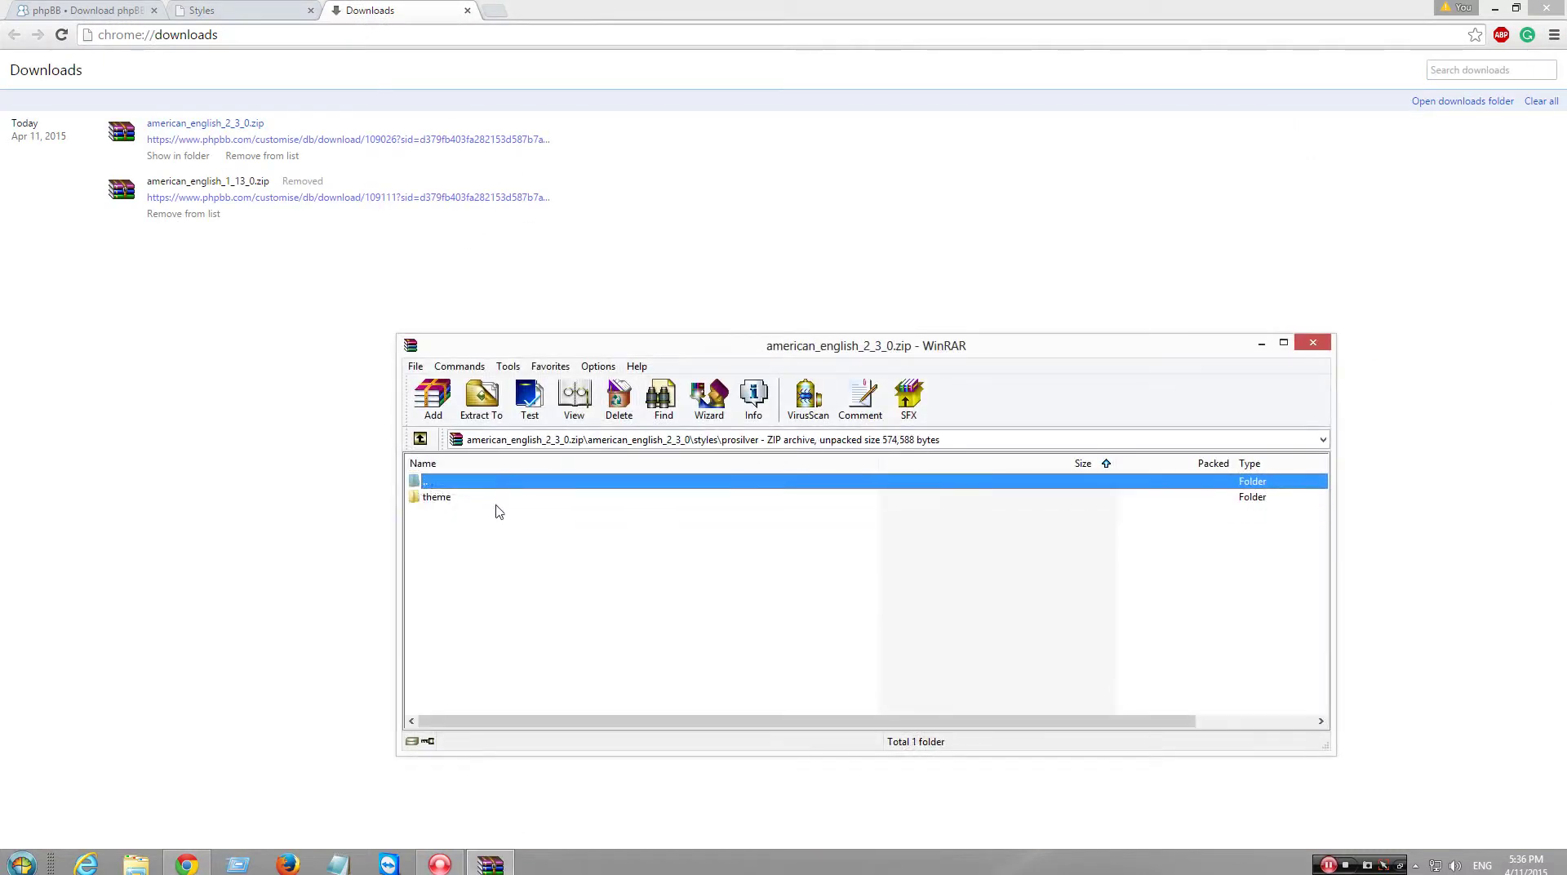
double_click(492, 501)
double_click(491, 501)
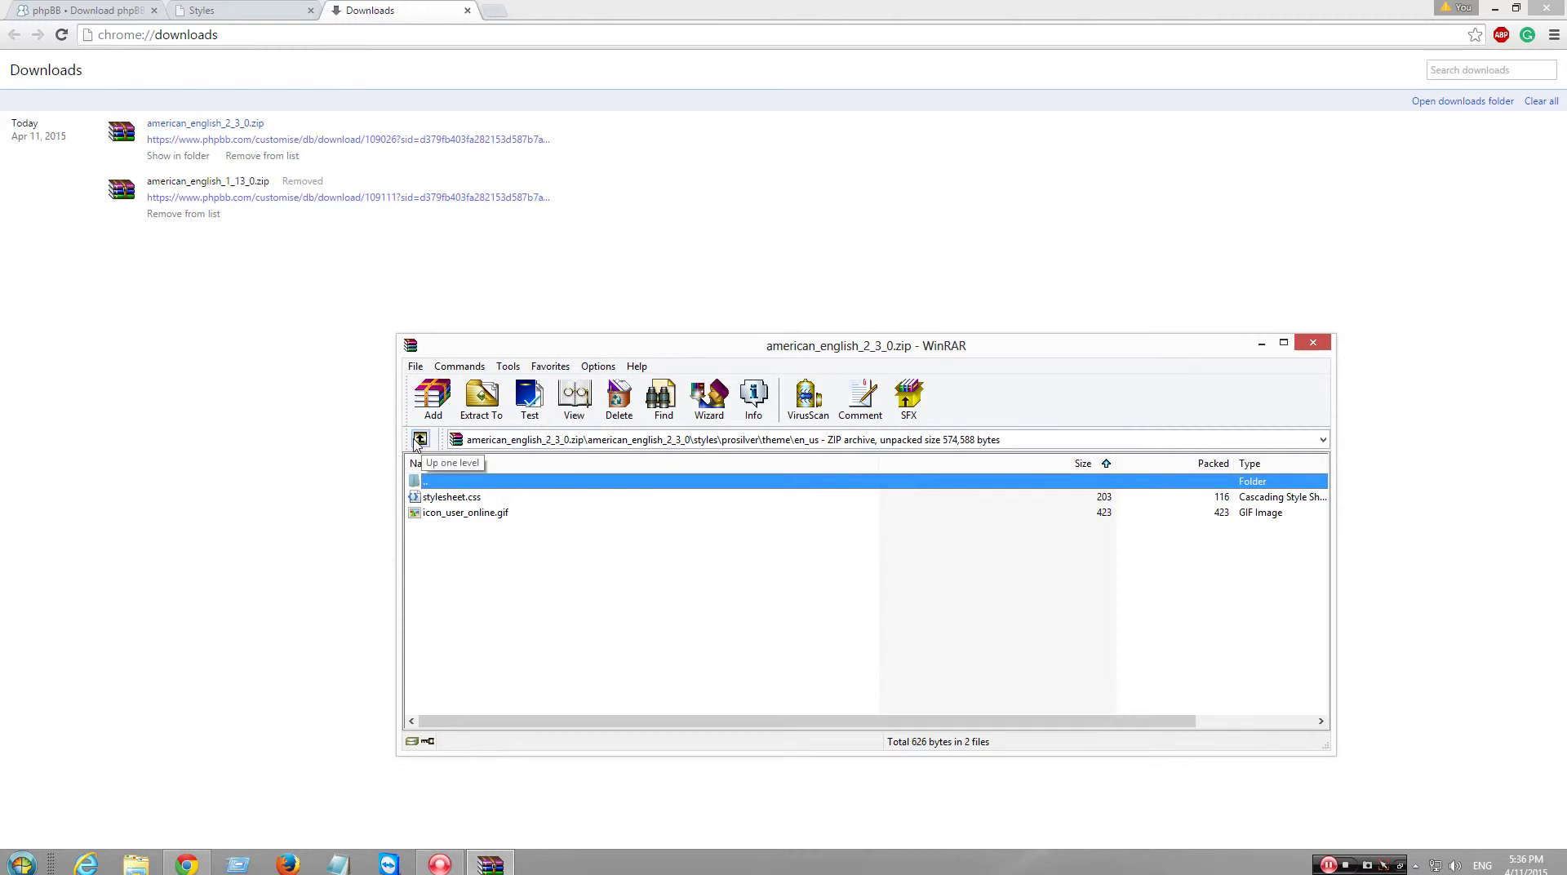
- View stylesheet.css and the icon_user_online.gif image, then close WinRAR
left_click(453, 500)
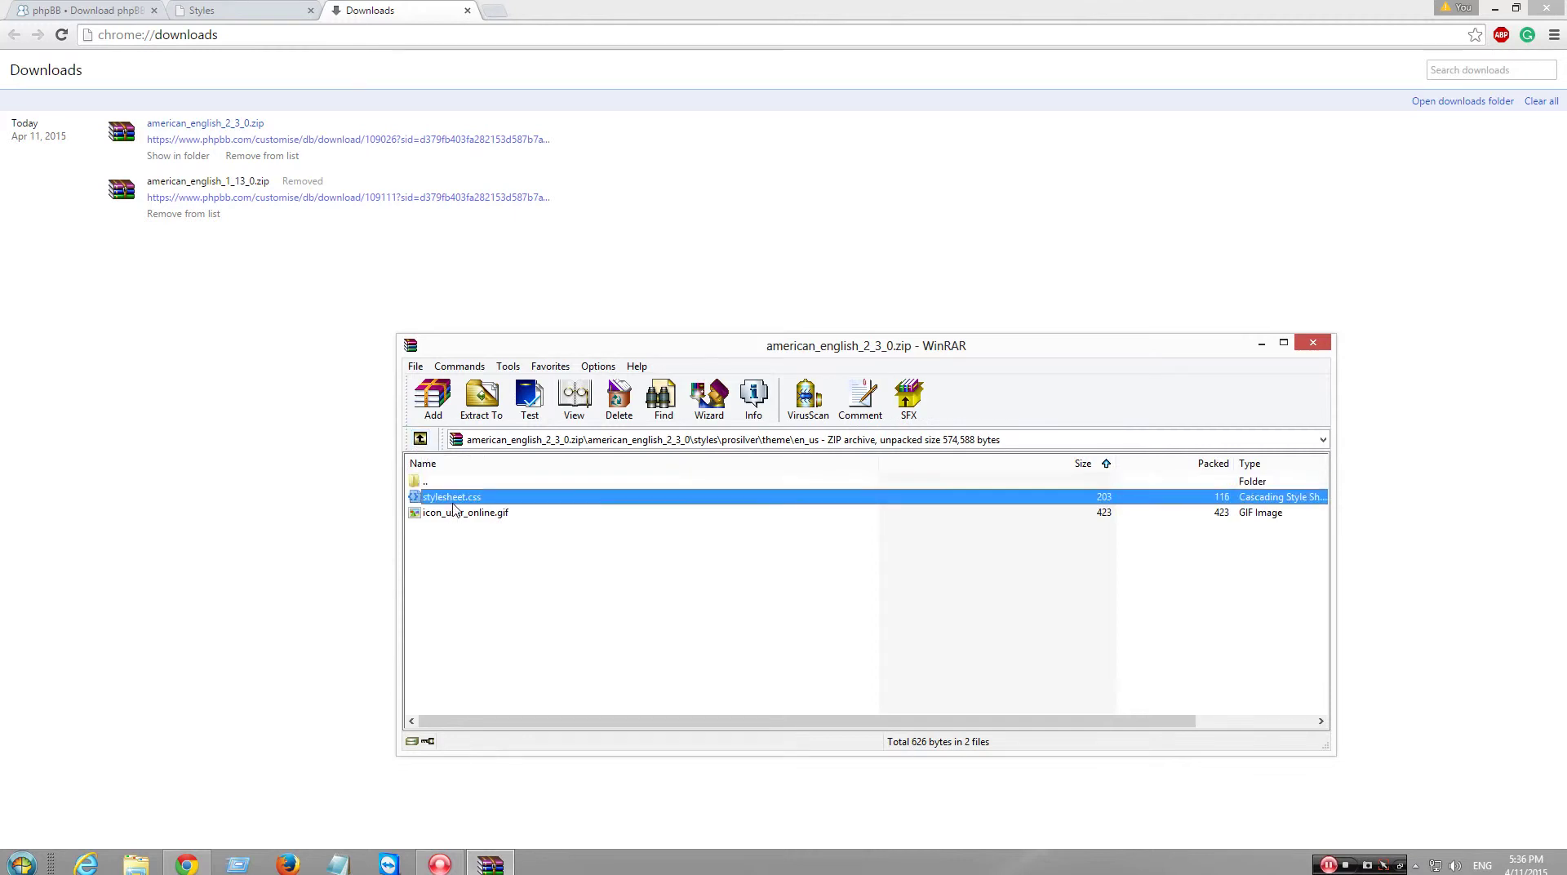
left_click(576, 403)
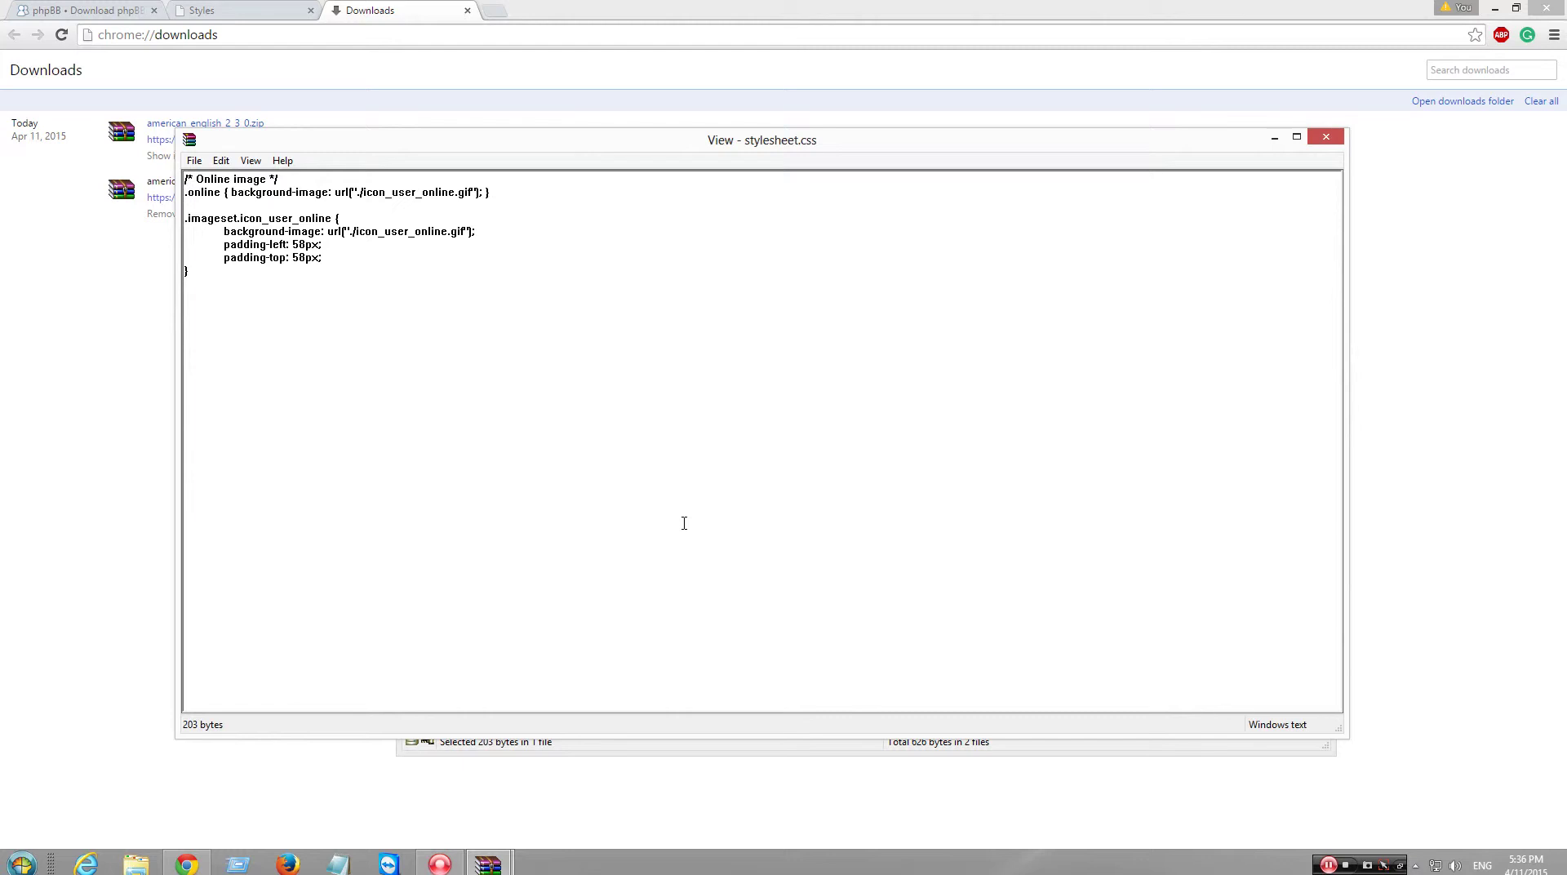
left_click(1326, 137)
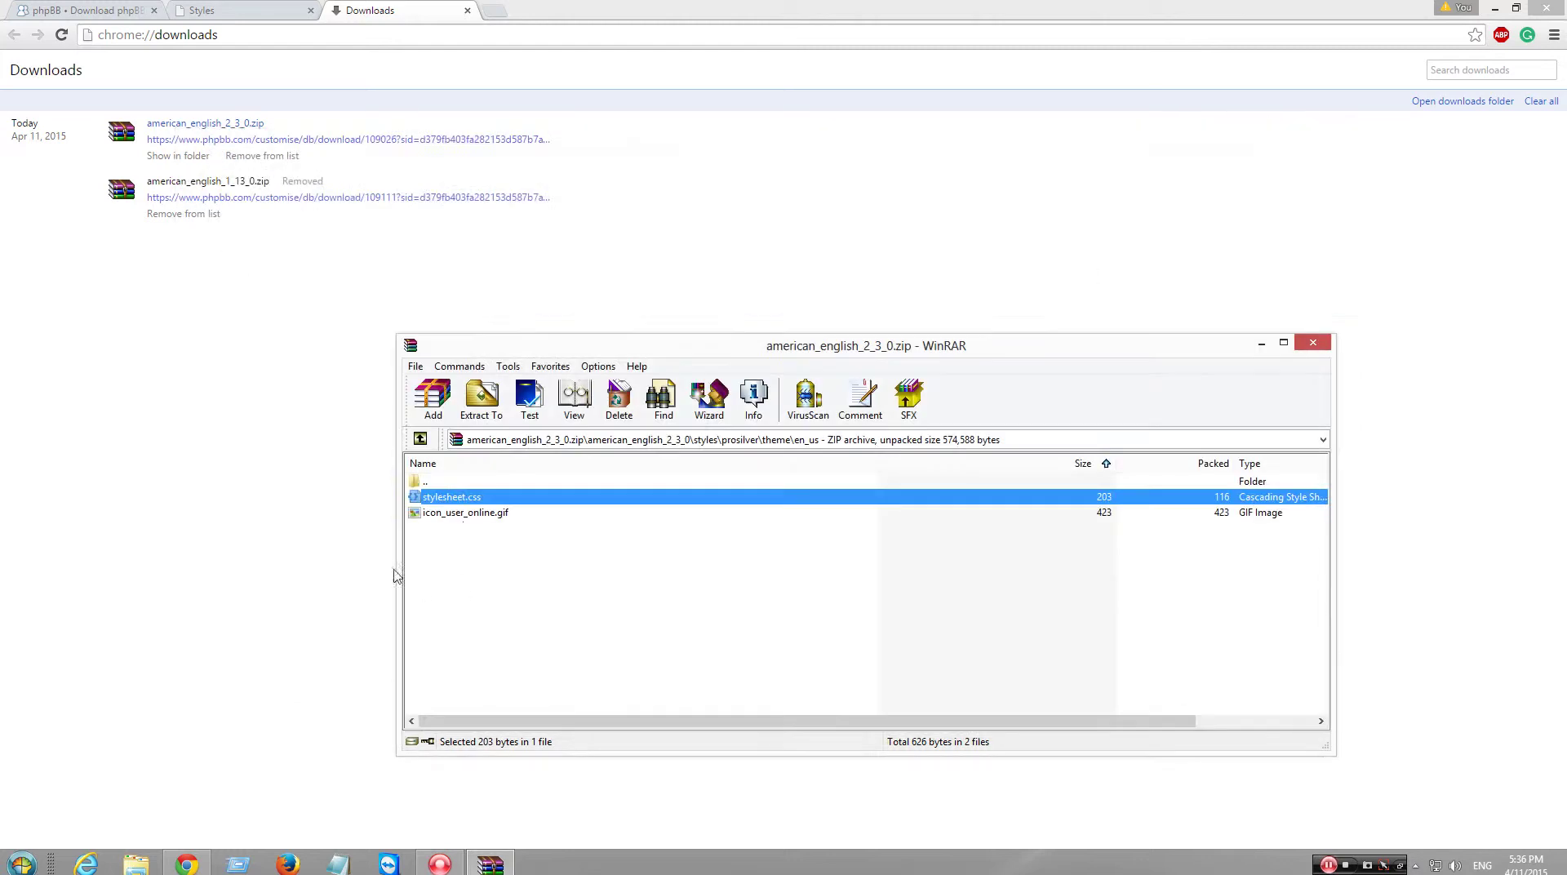
left_click(472, 514)
double_click(472, 514)
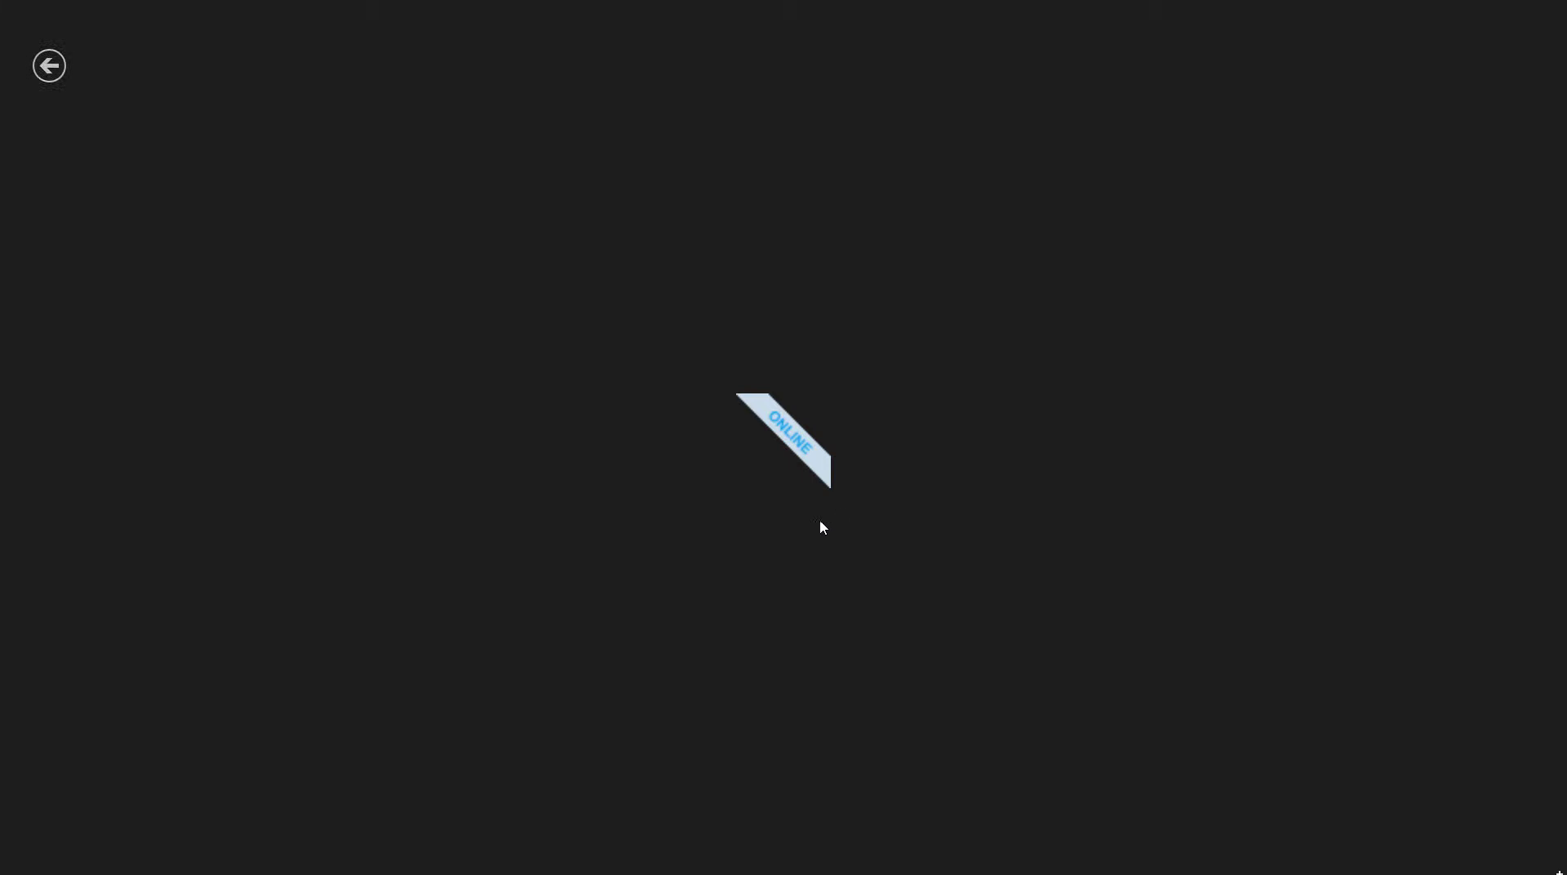
left_click(33, 29)
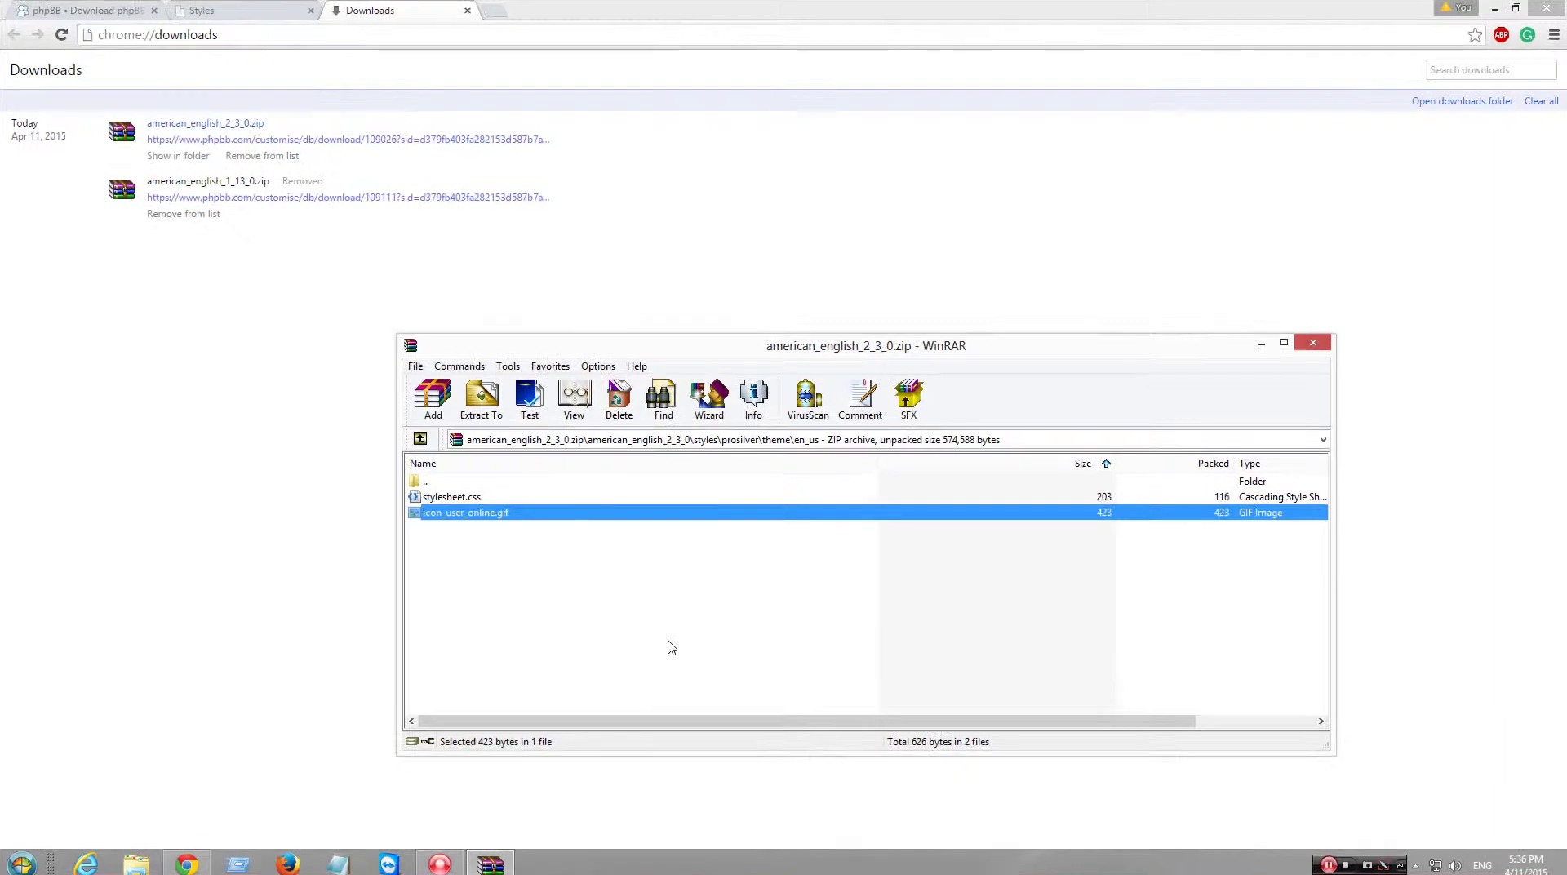
left_click(669, 643)
left_click(1302, 344)
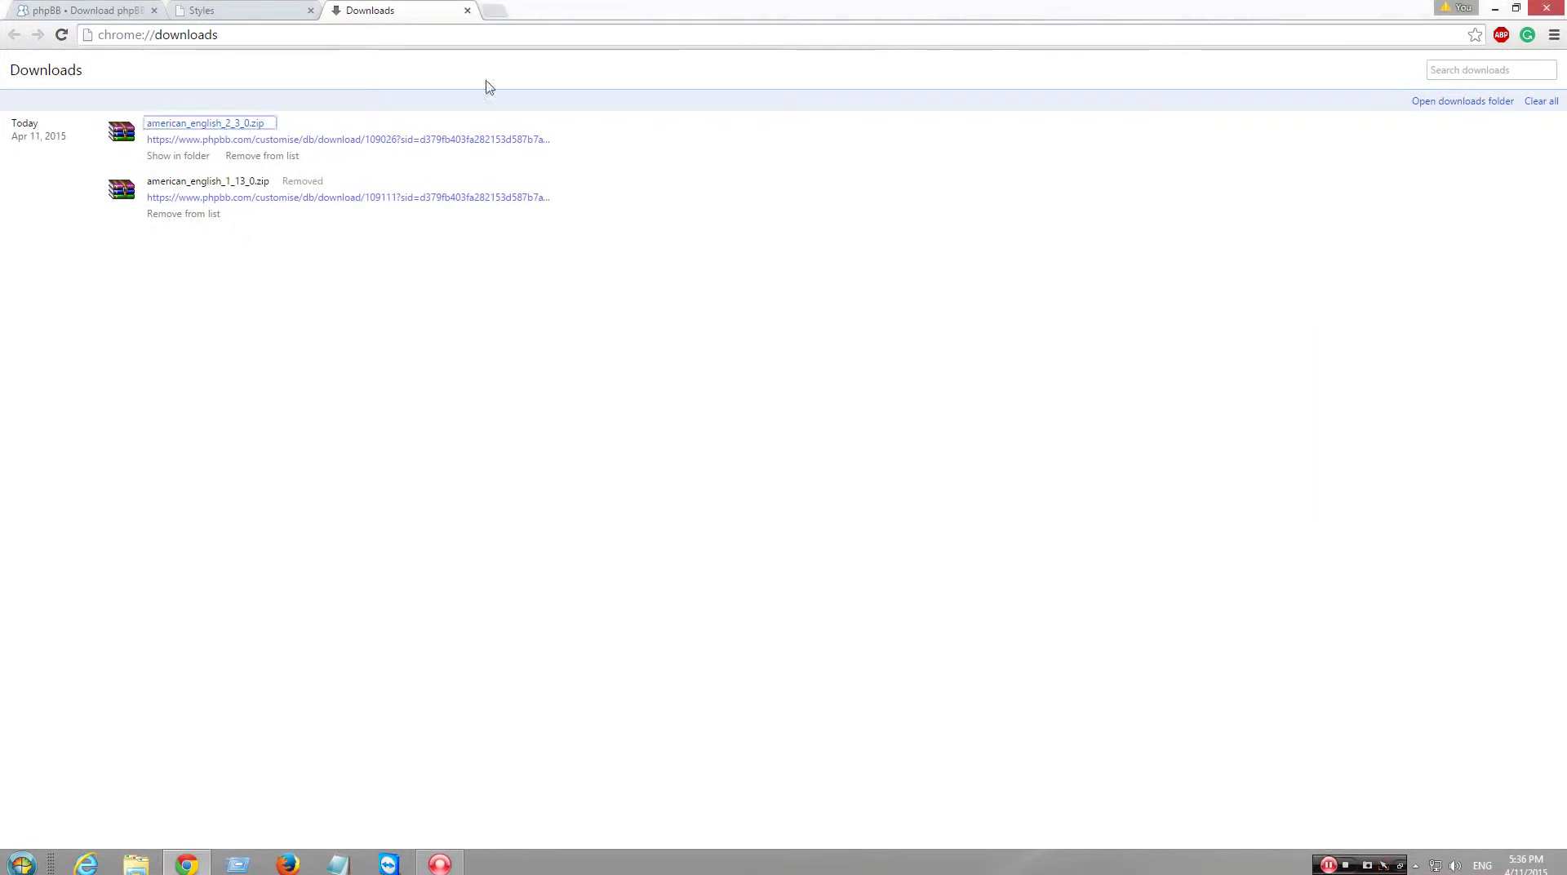
- Open ACP Forum administration, listing only 'Your first category', and view the board index
left_click(467, 9)
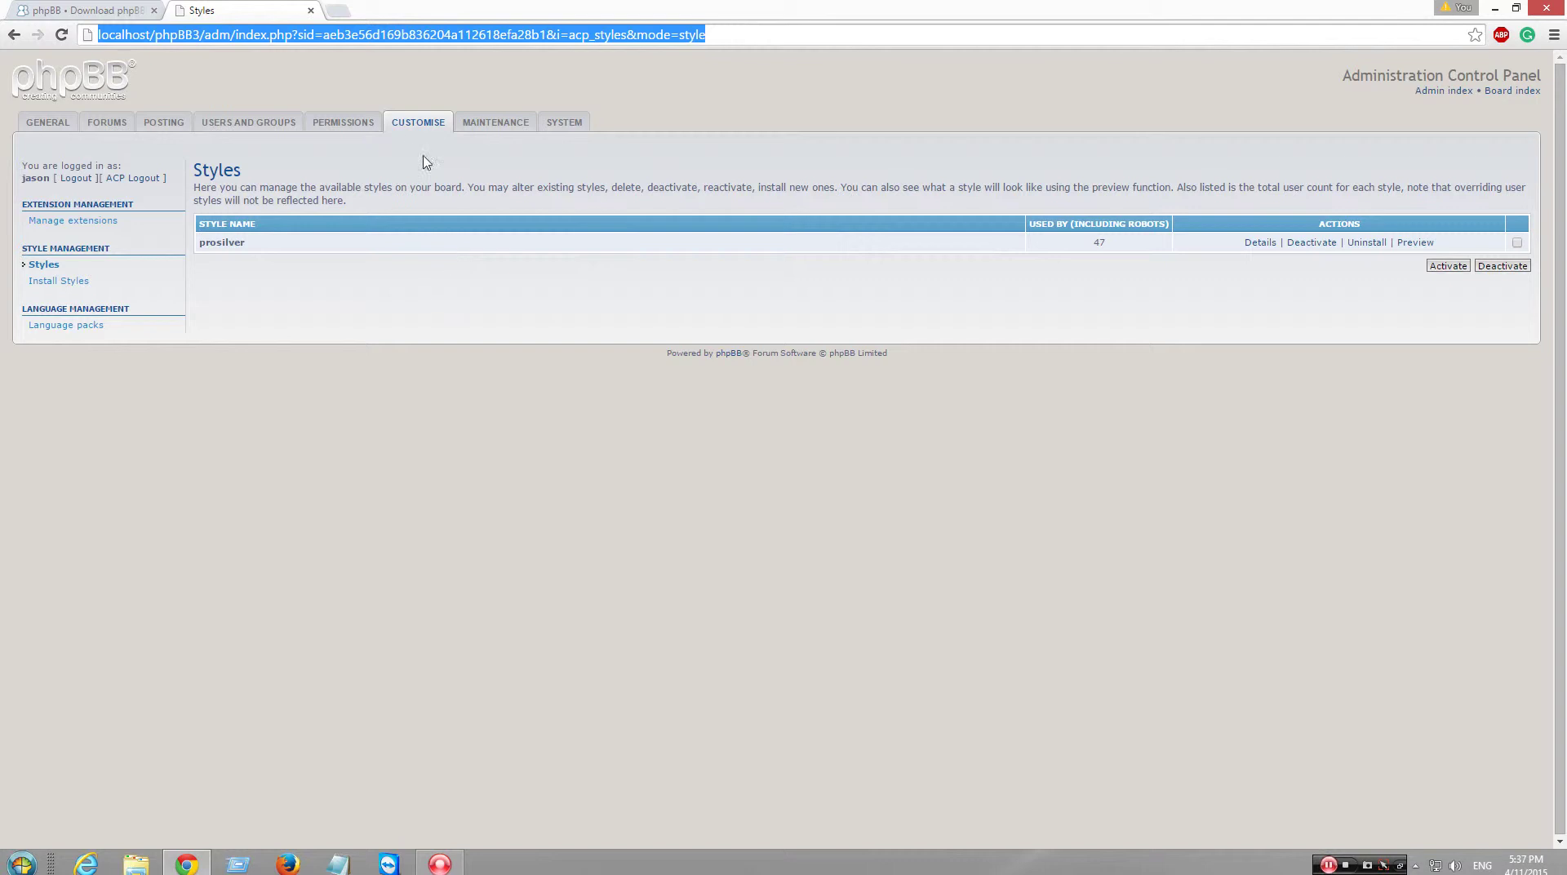
left_click(107, 129)
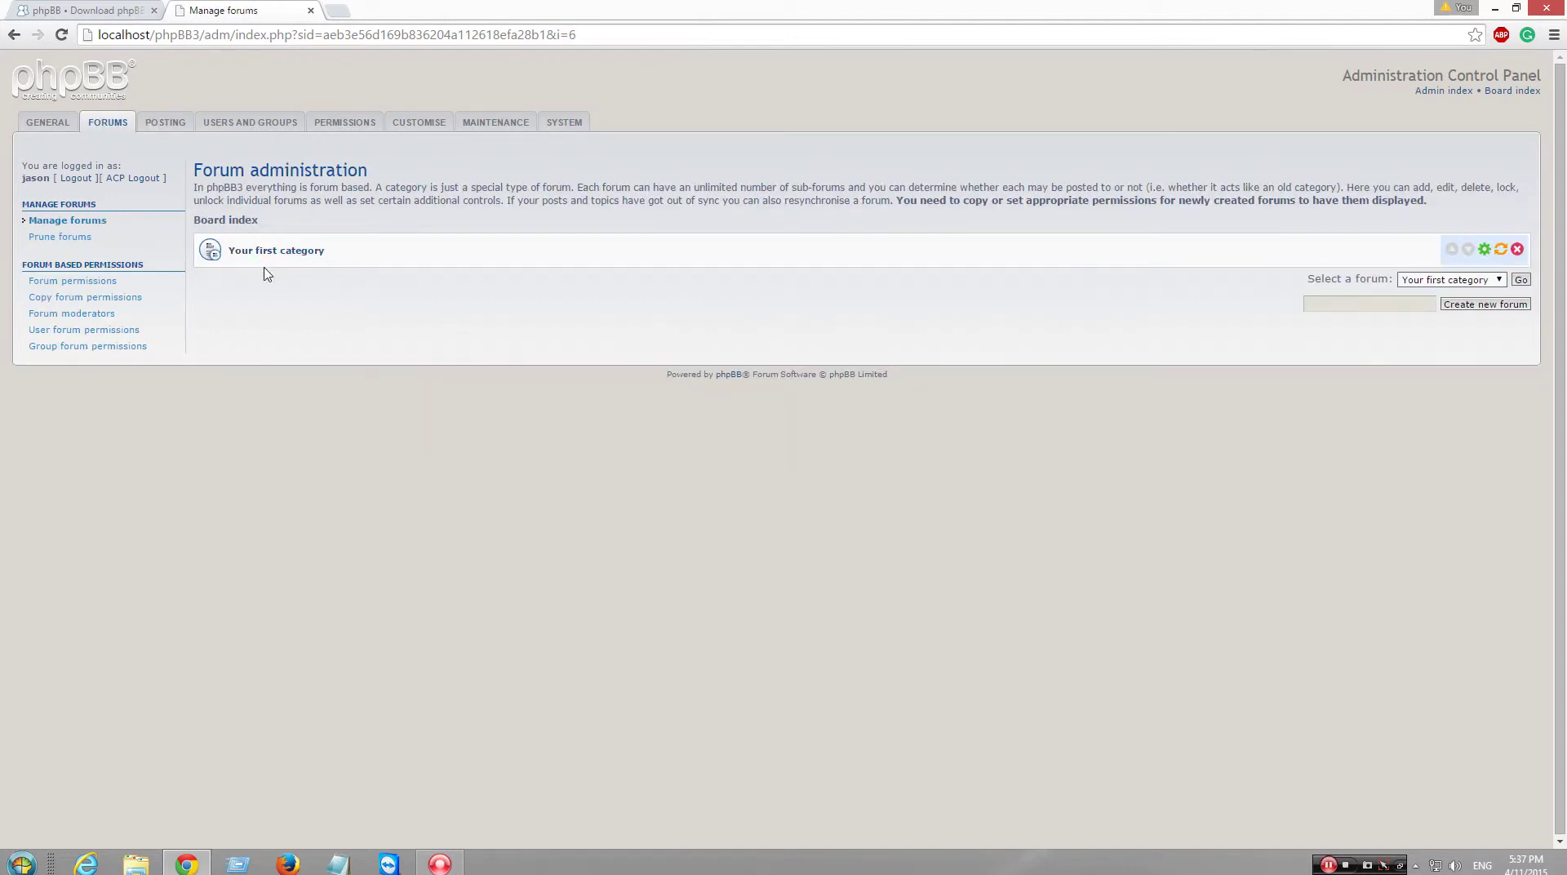
left_click(1515, 91)
left_click(136, 864)
- Delete the install folder inside C:\wamp\www\phpBB3, then close Explorer
left_click(172, 472)
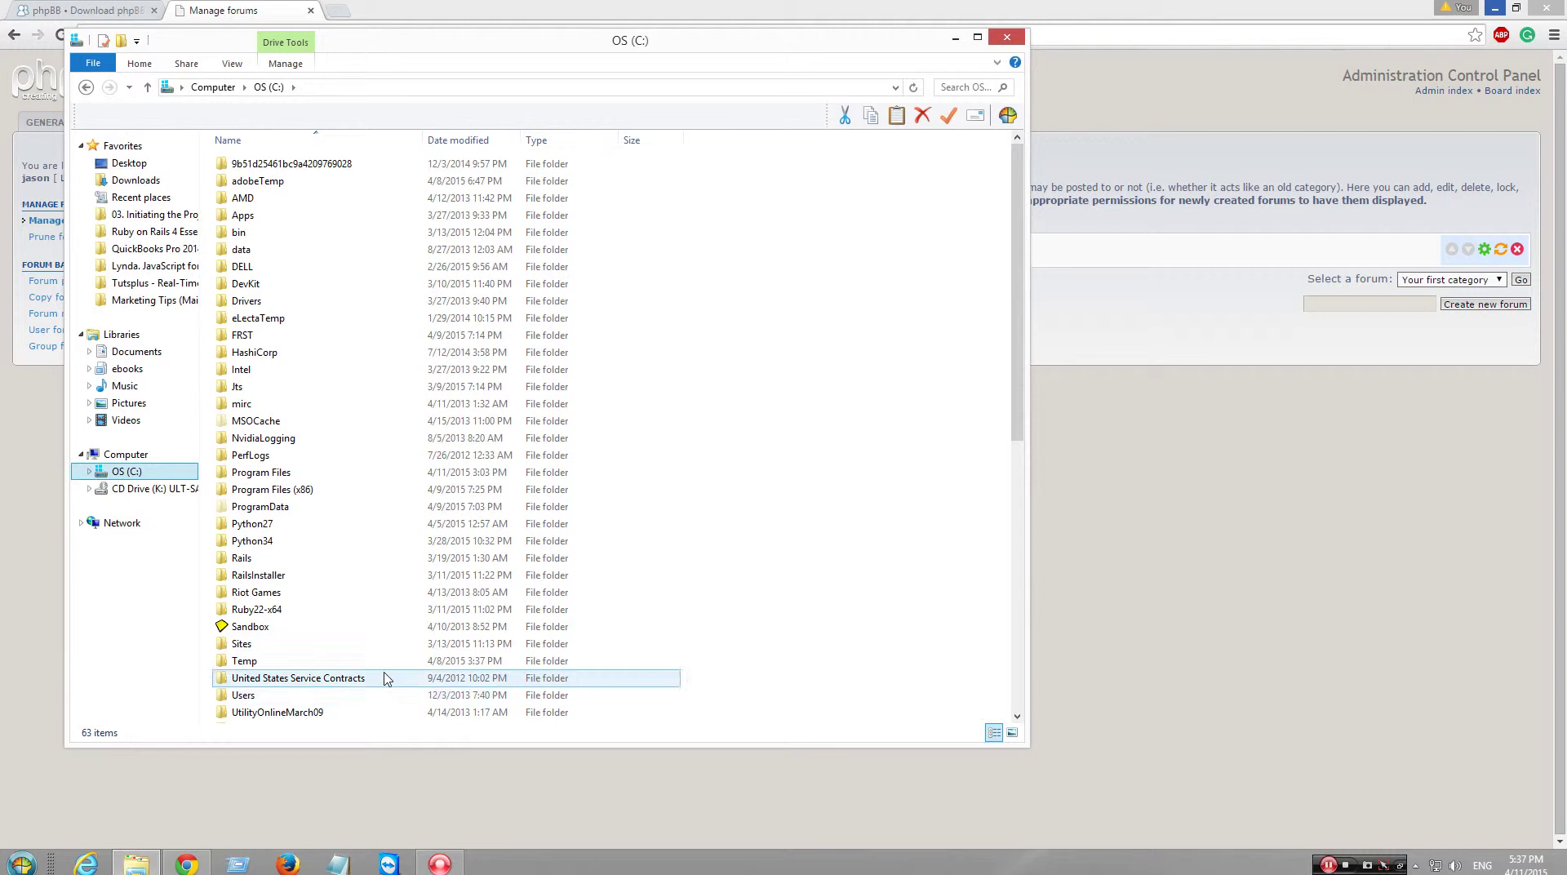
scroll(797, 630, "down", 6)
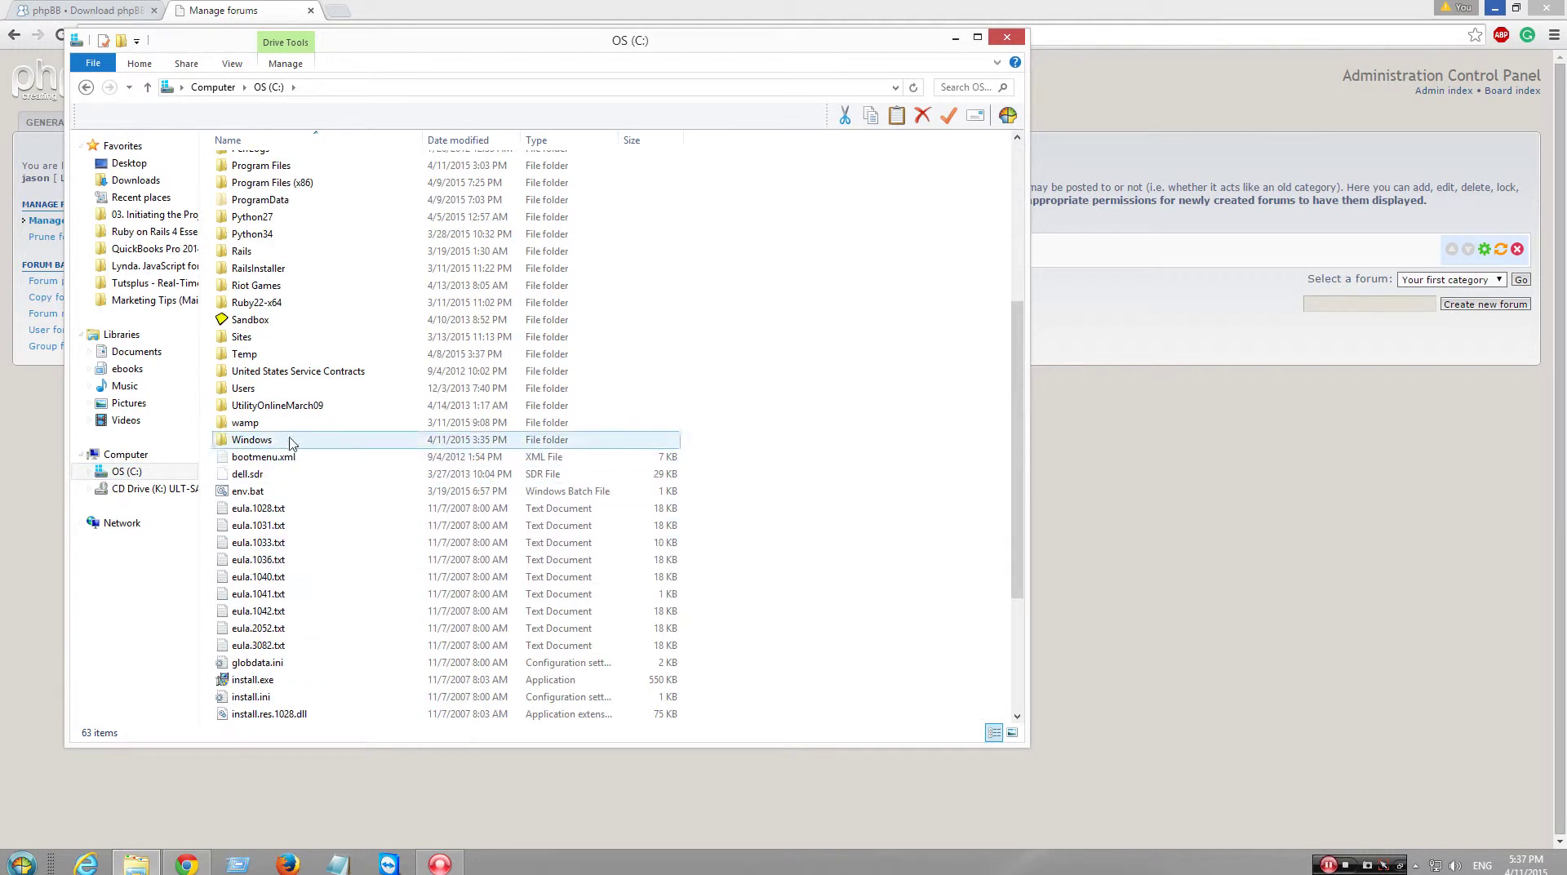
double_click(288, 423)
double_click(301, 318)
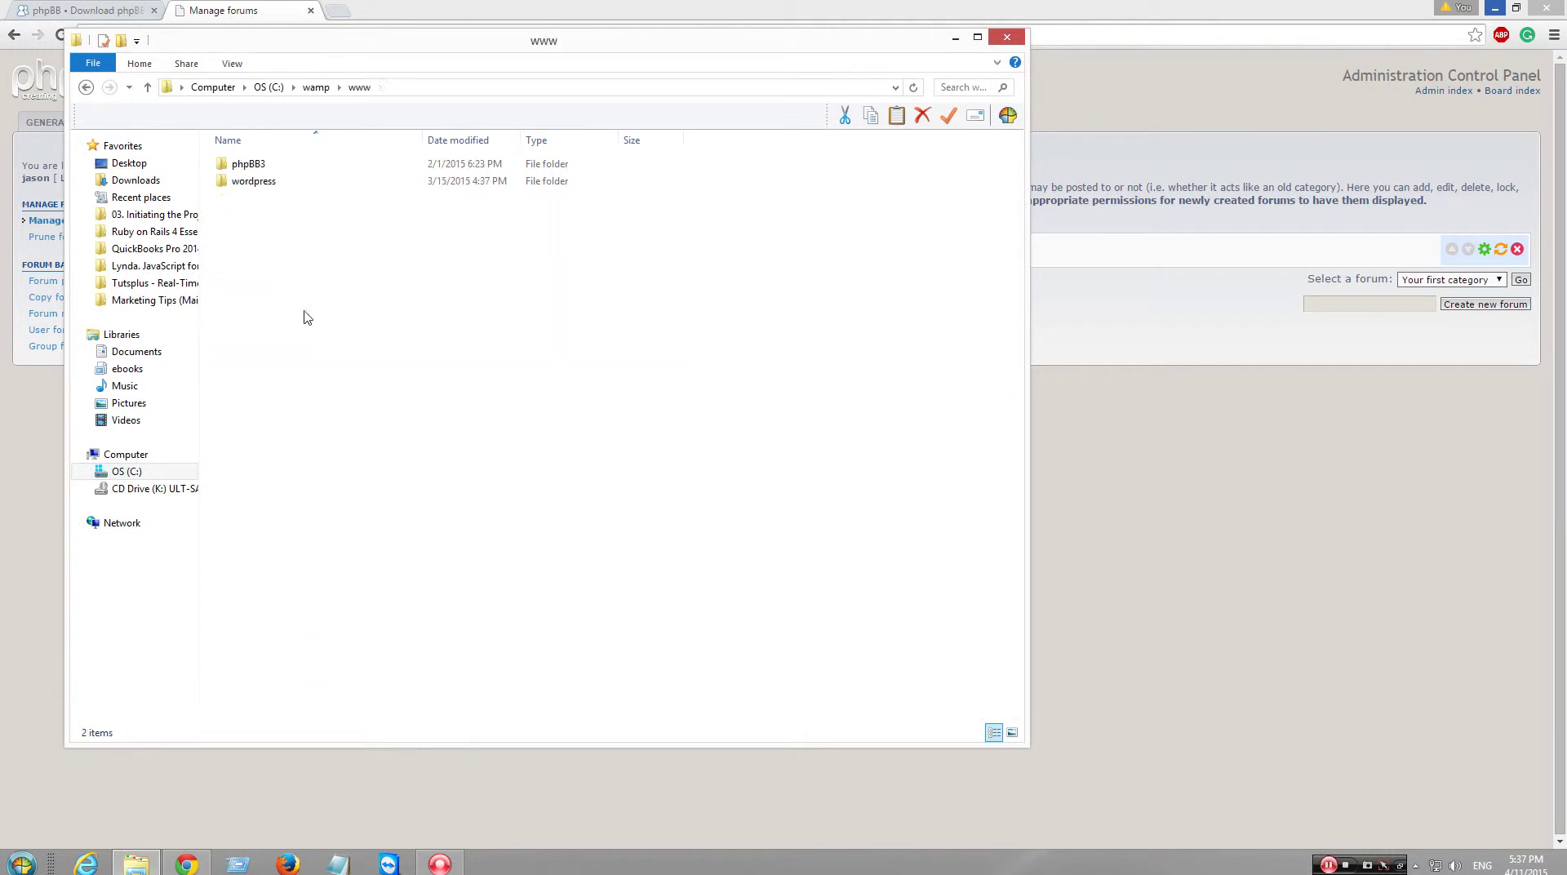
double_click(297, 181)
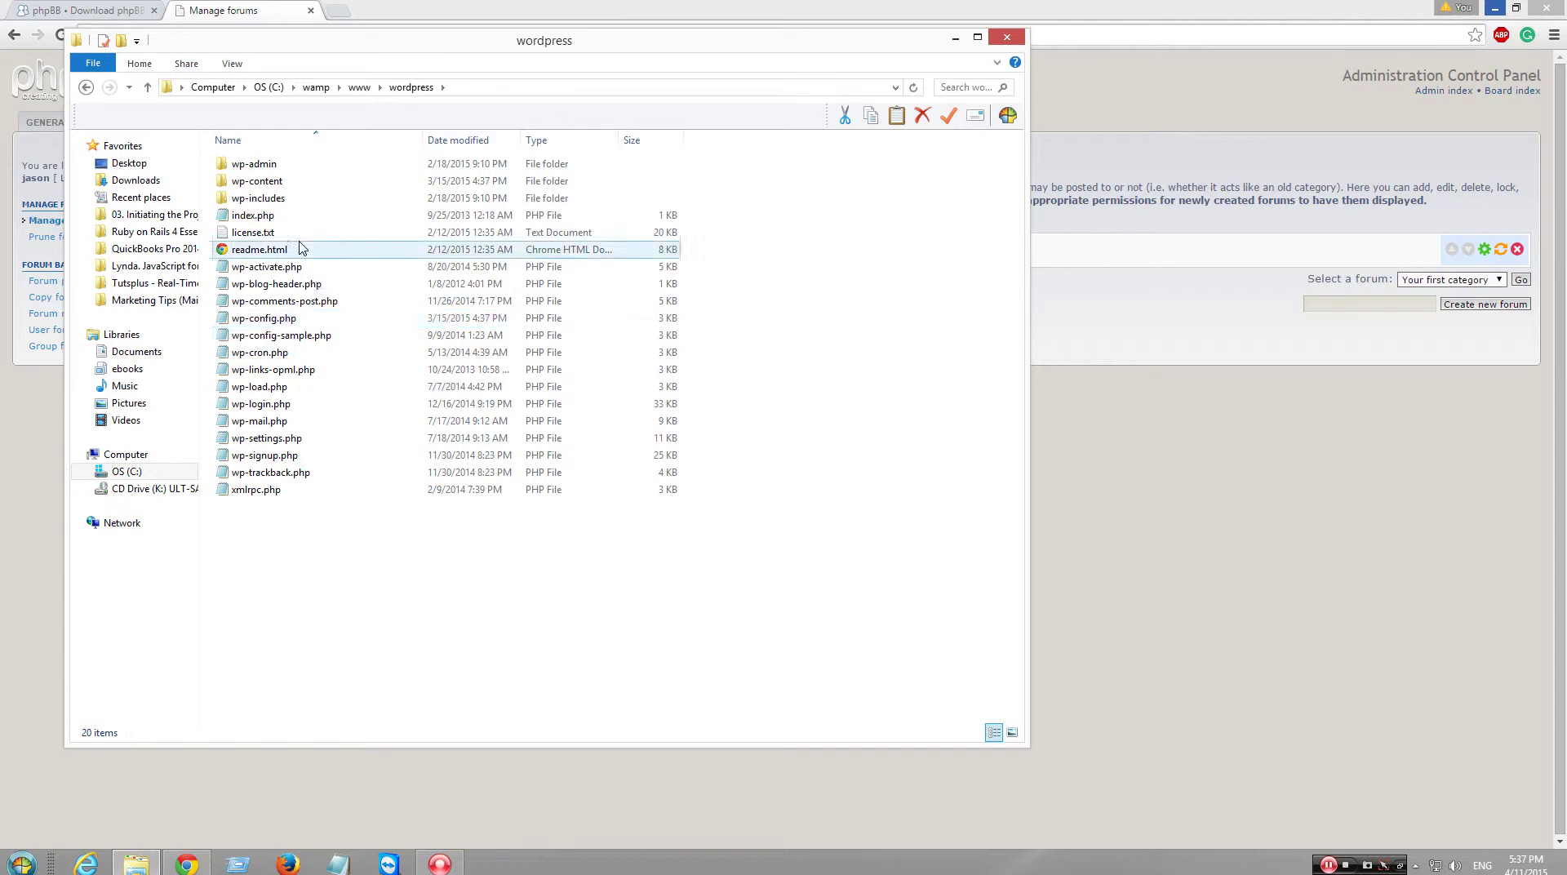
left_click(86, 86)
left_click(274, 167)
double_click(274, 167)
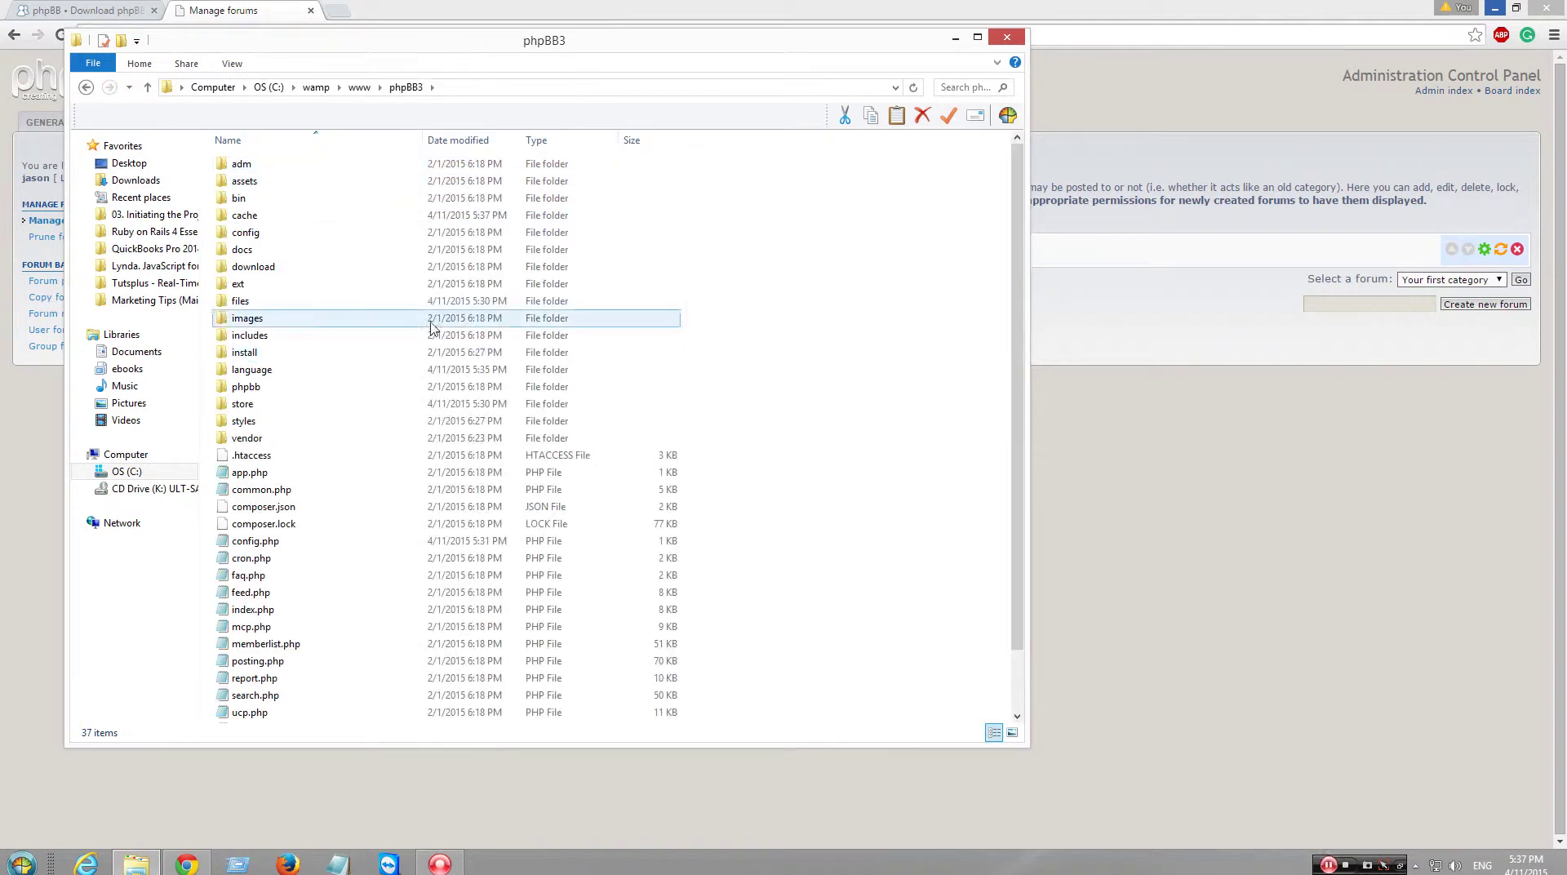
left_click(301, 352)
key("Delete")
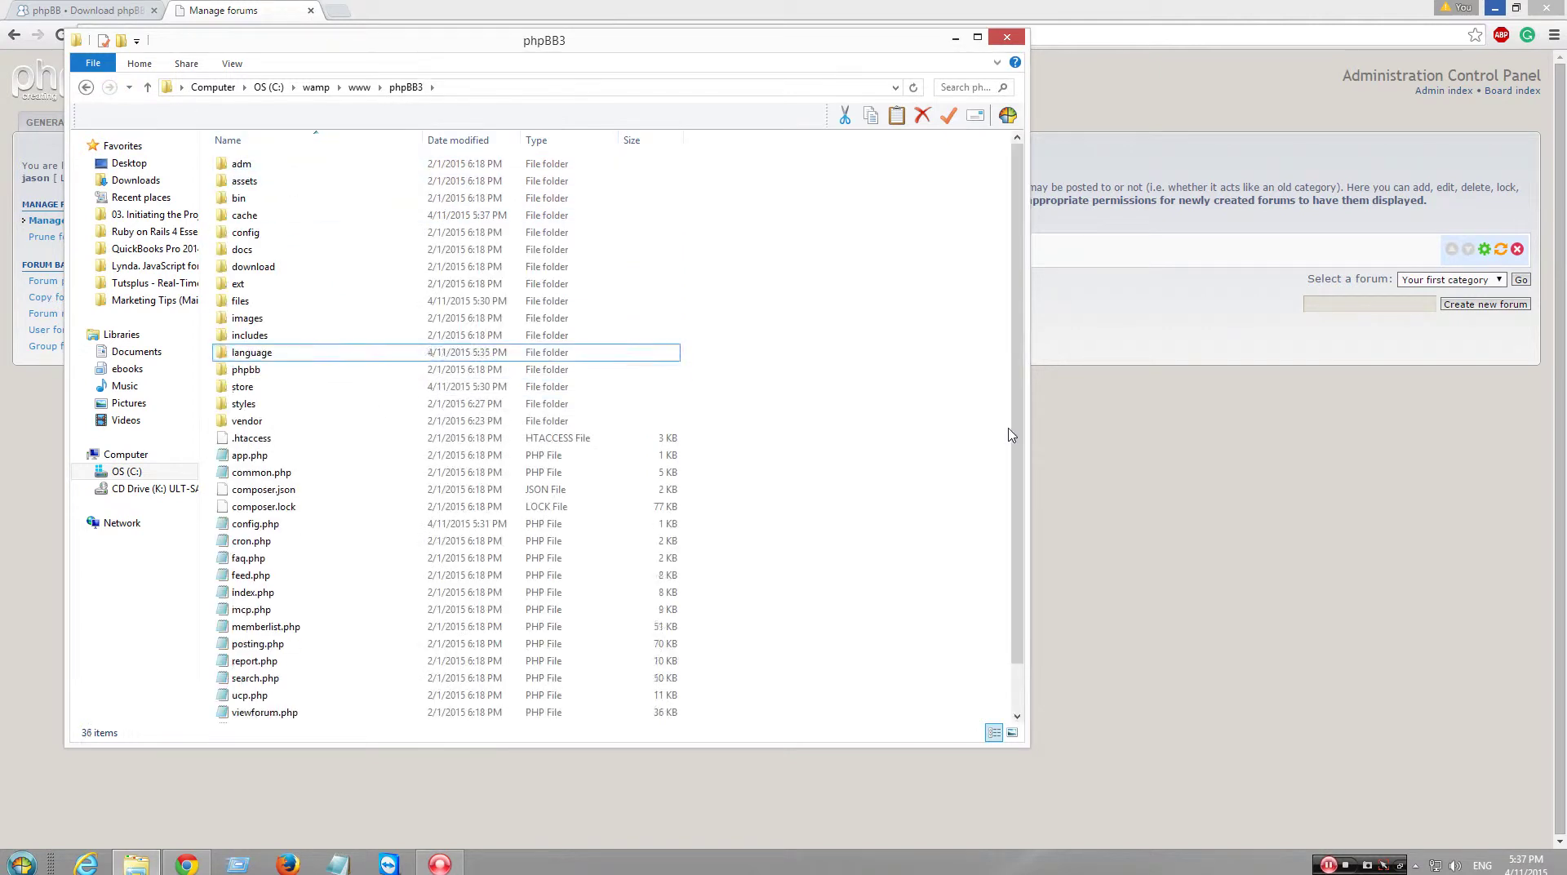
left_click(1009, 36)
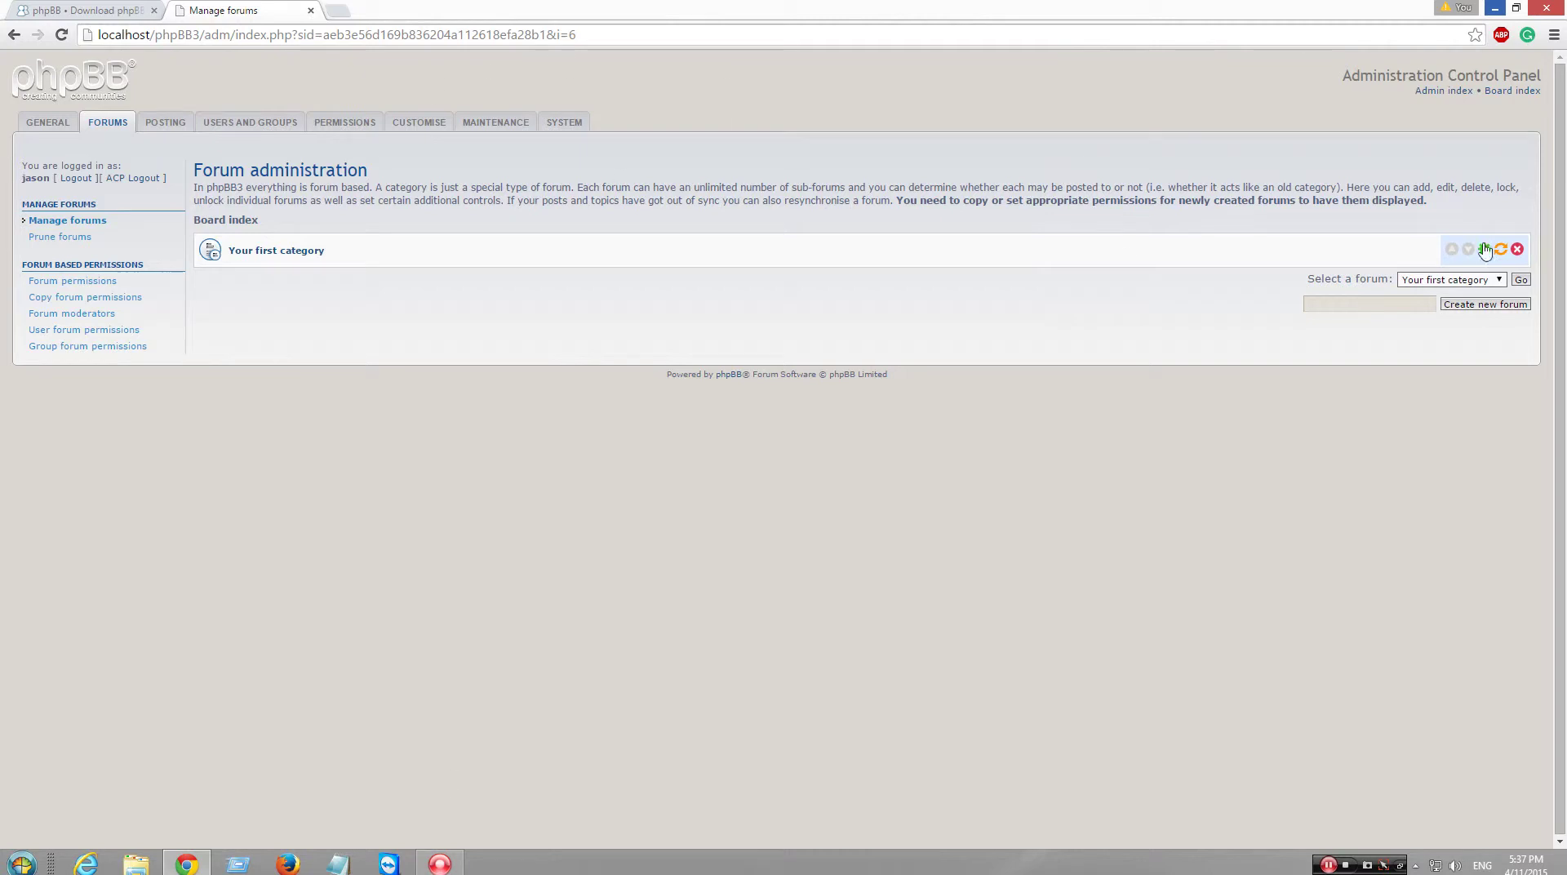
- Start a new topic in Your first forum titled 'HI everybody' with a short message
left_click(1510, 92)
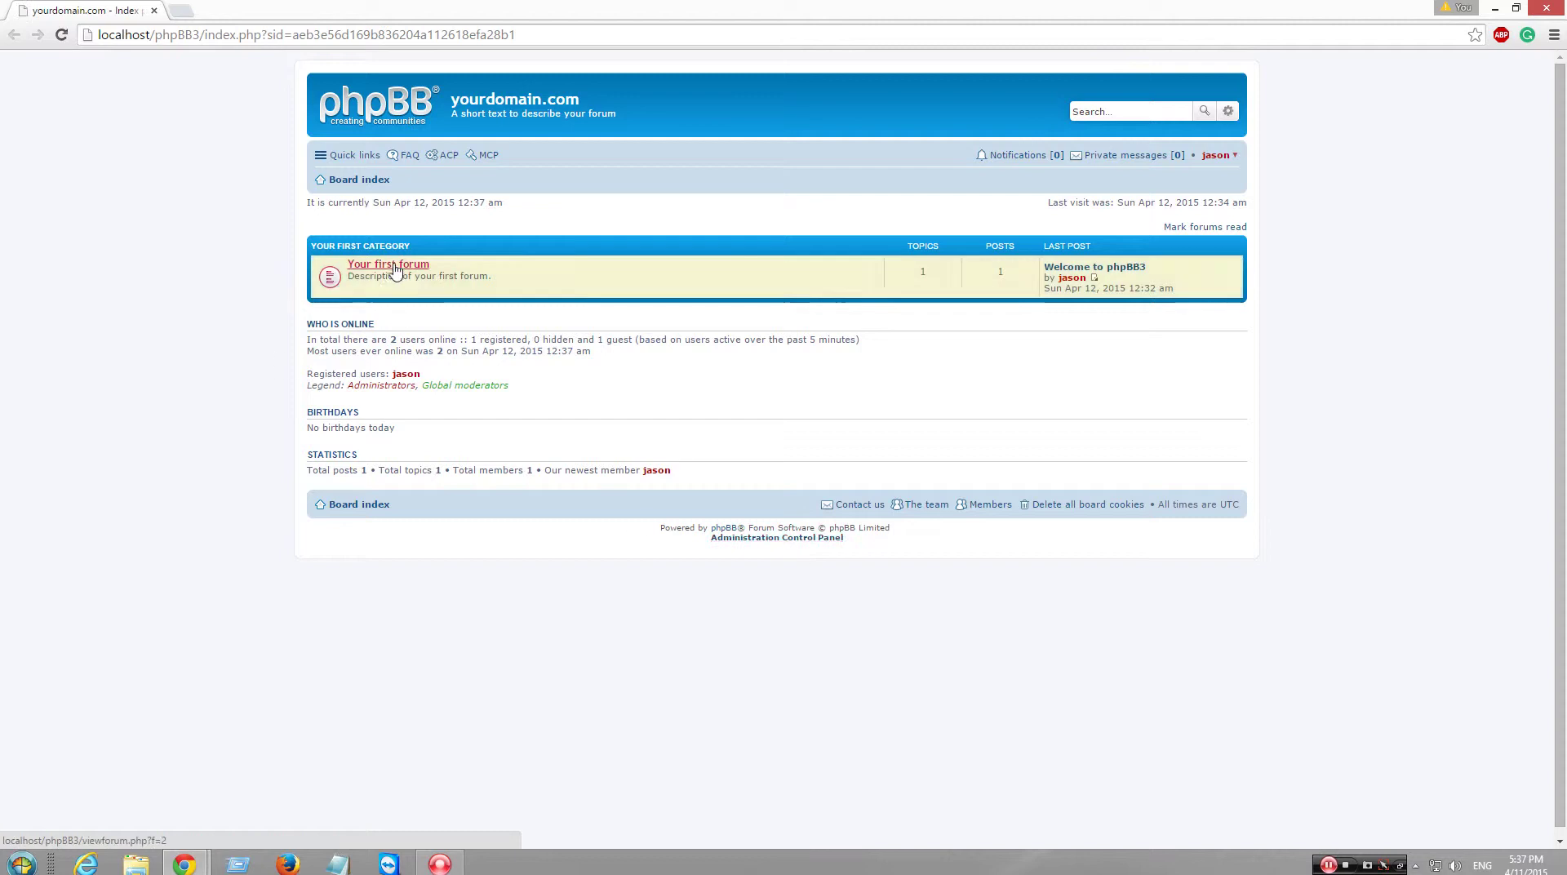
left_click(394, 269)
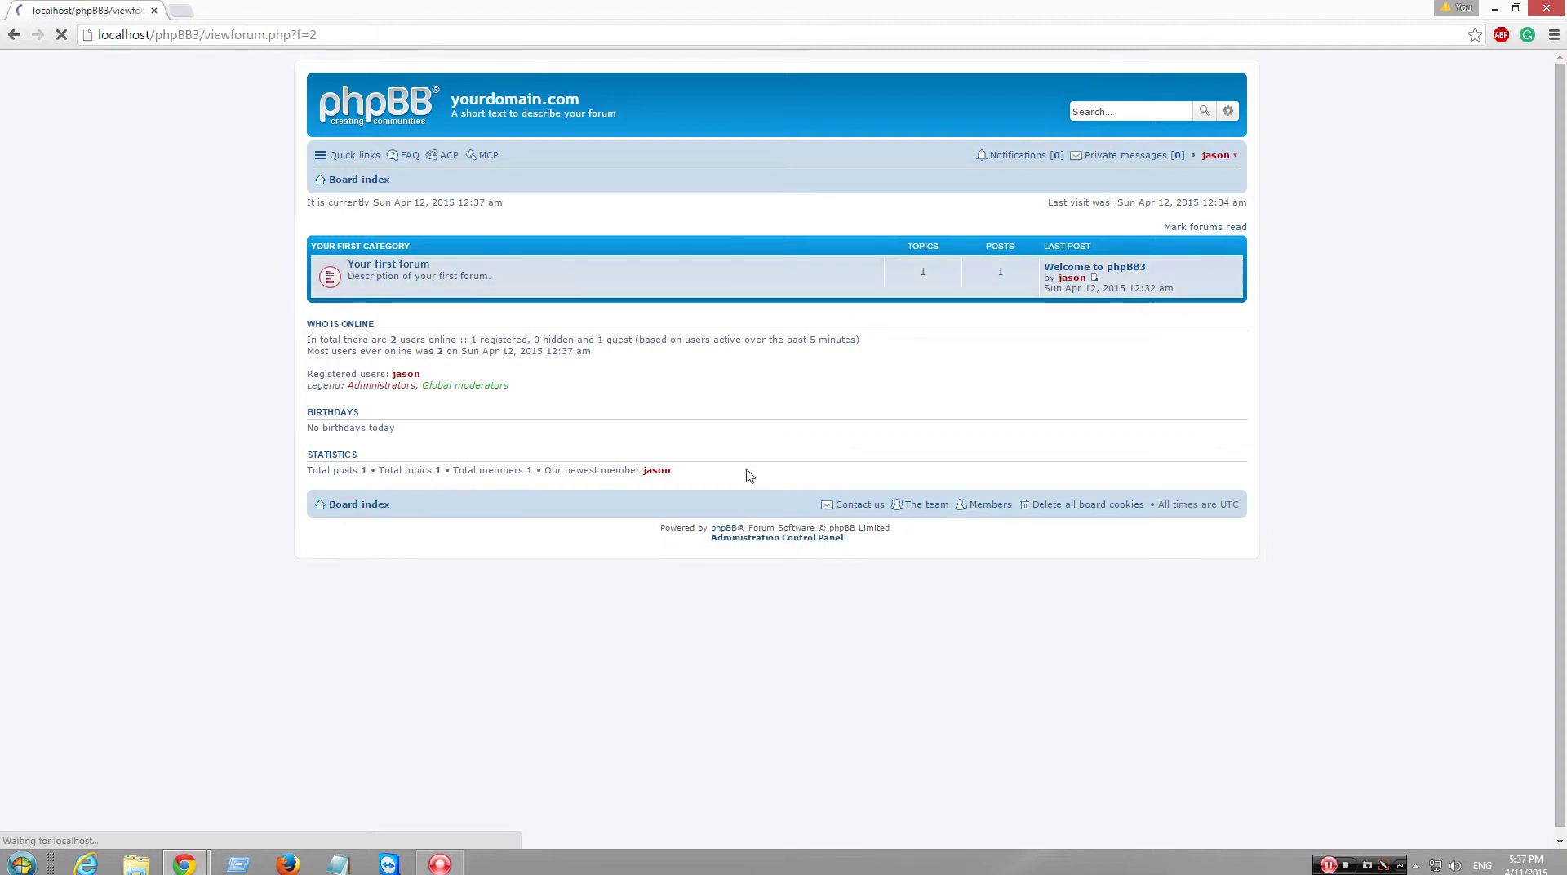
left_click(331, 351)
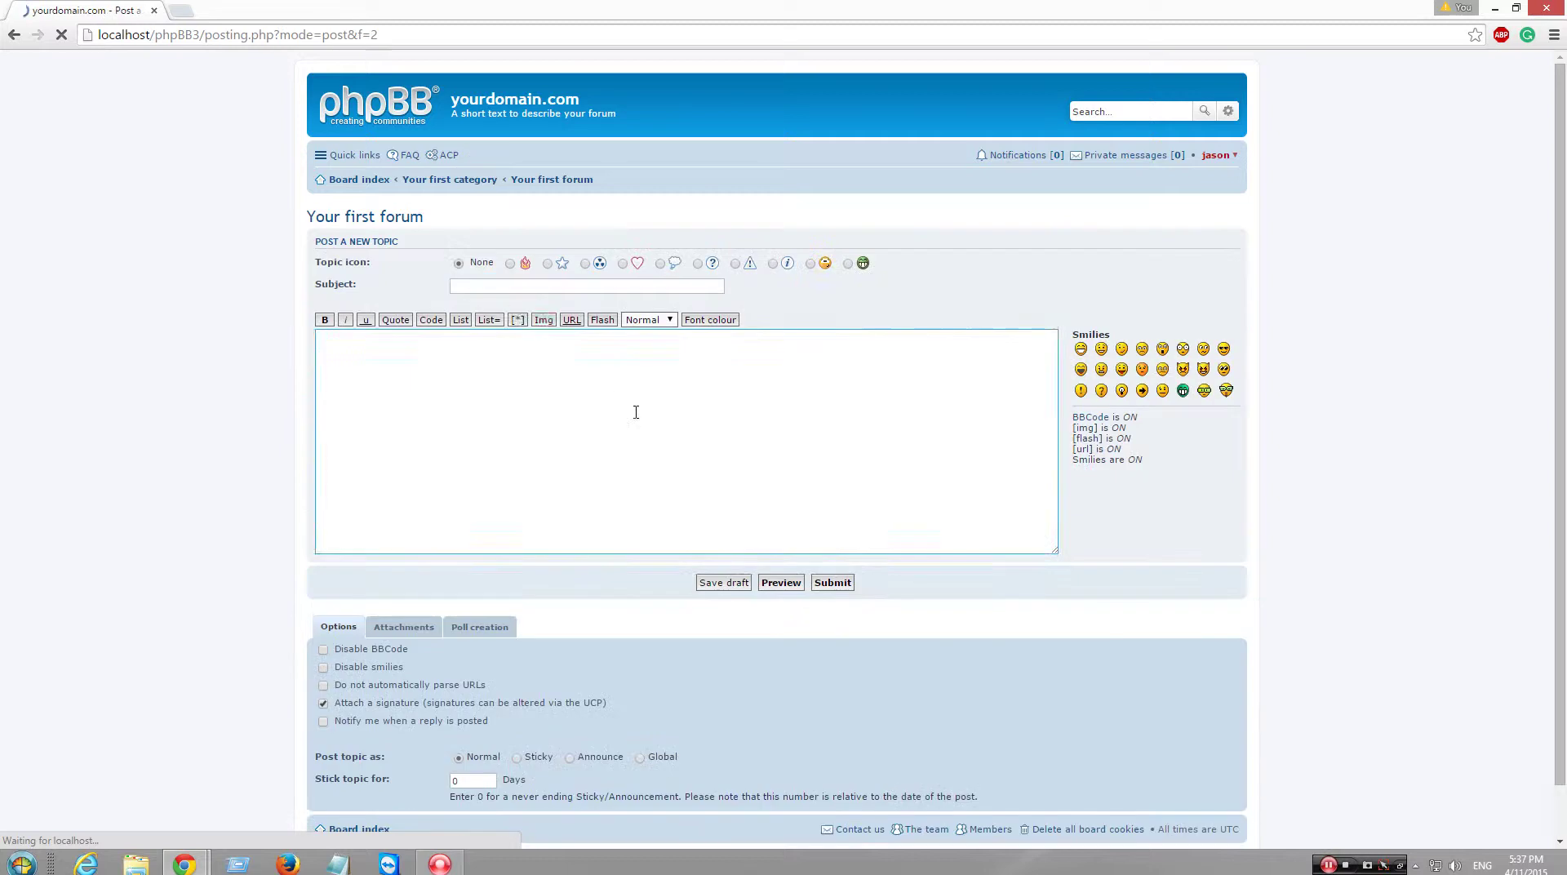
left_click(507, 286)
type("HI everybody")
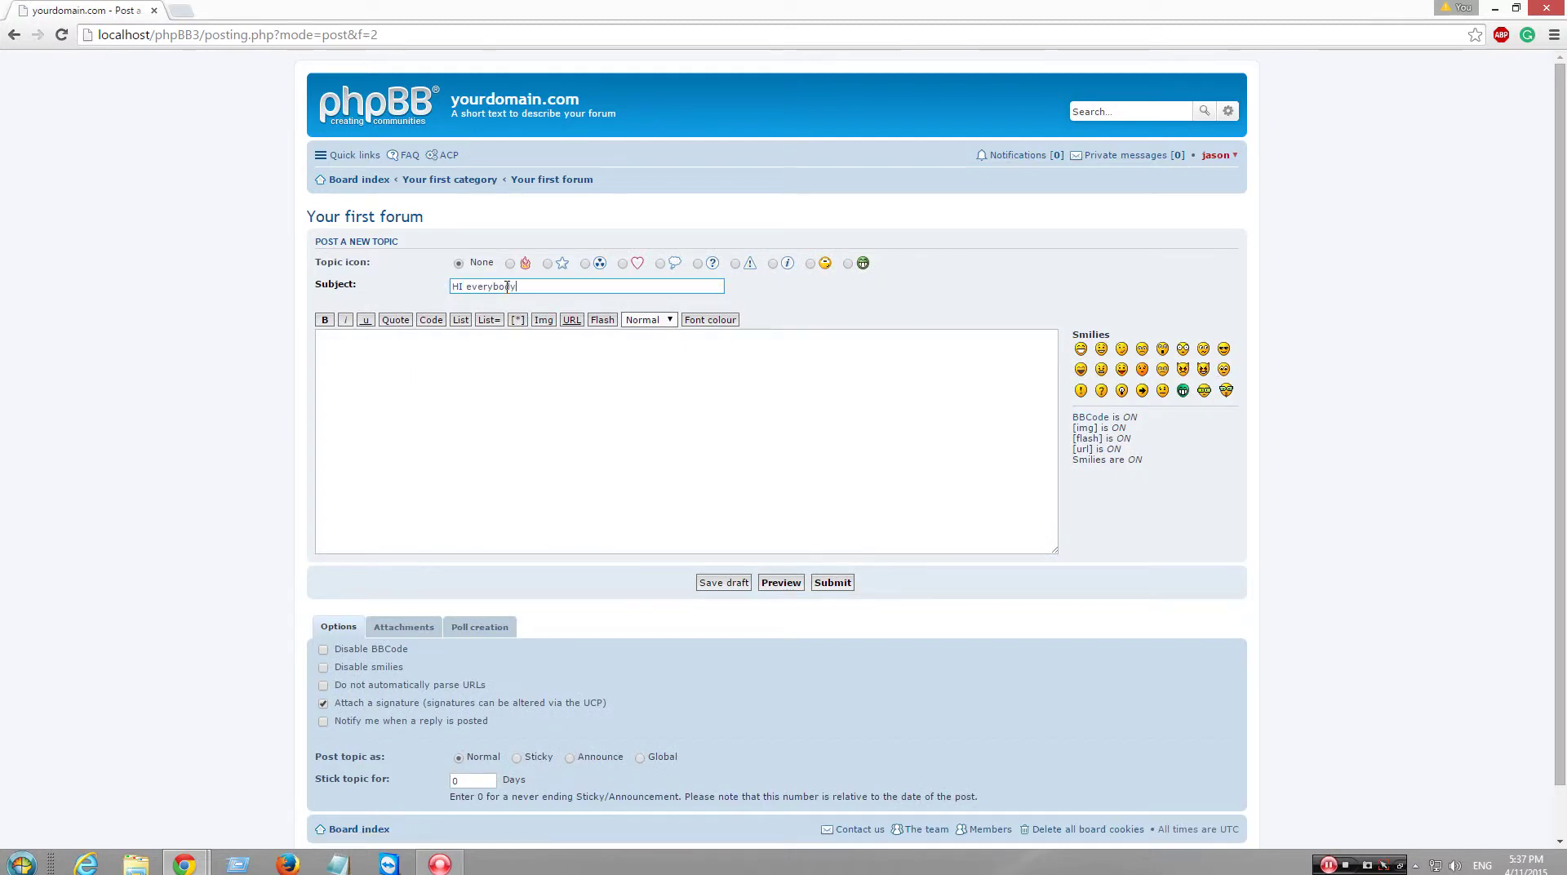
key("Tab")
type("This i")
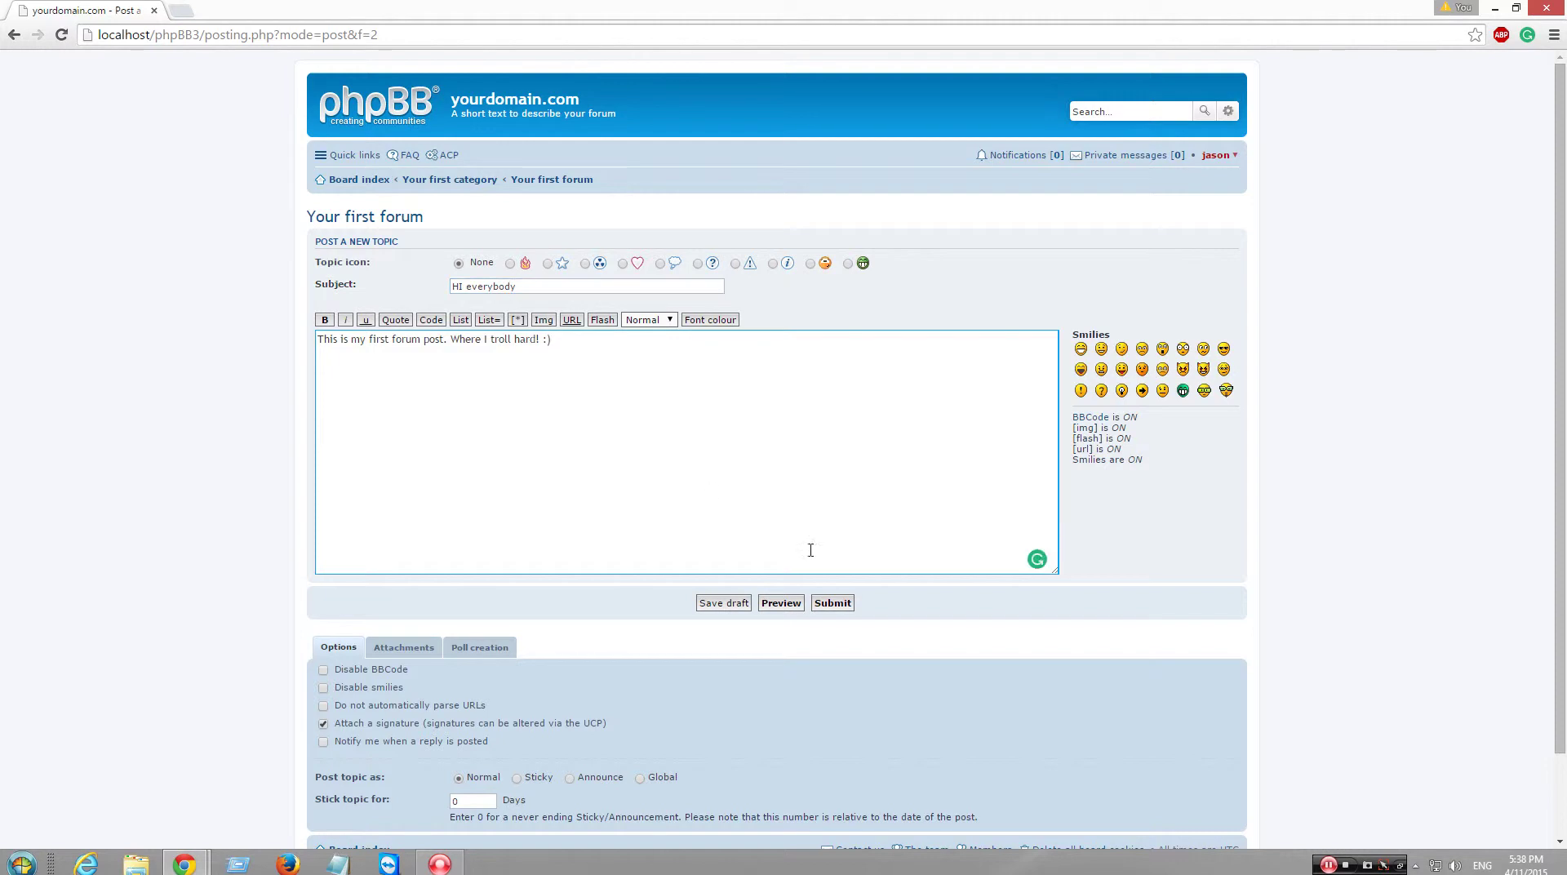
- Submit the topic and return to the board index
left_click(831, 602)
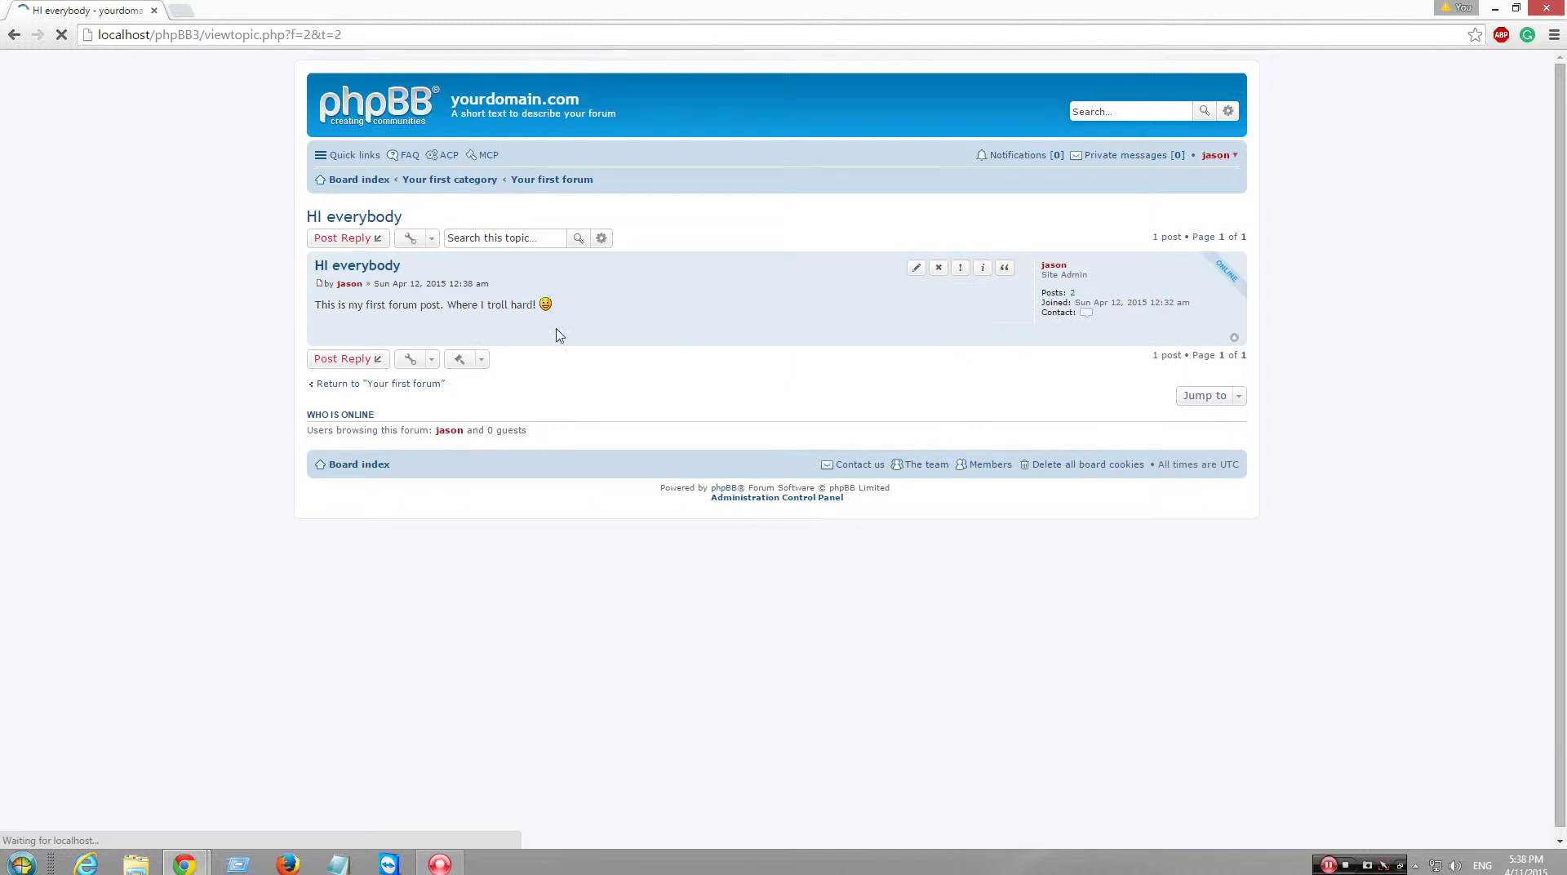
left_click(347, 235)
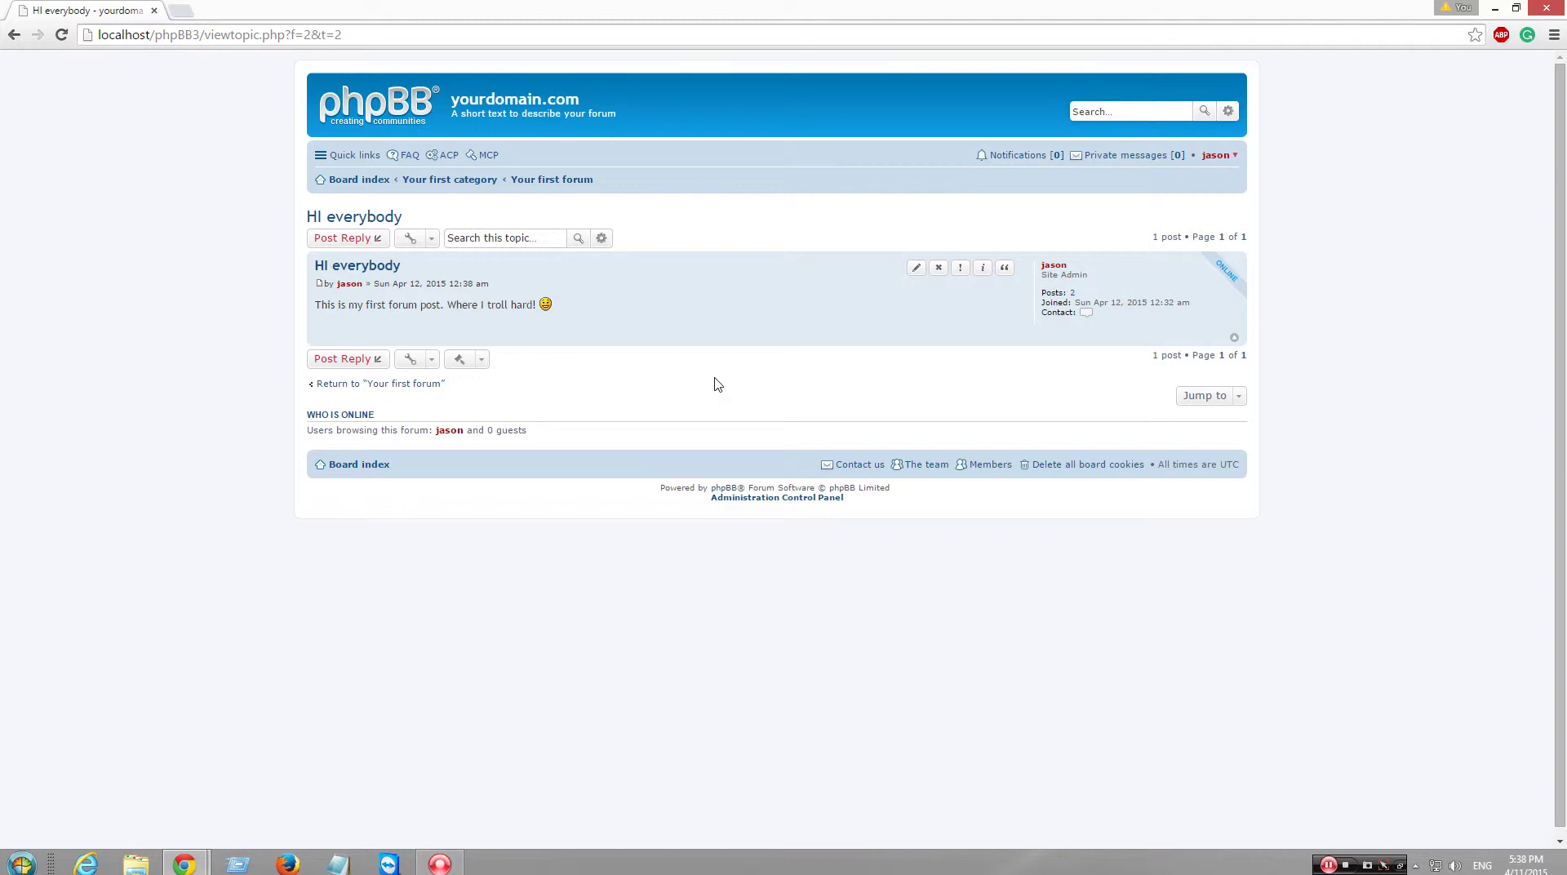
left_click(346, 180)
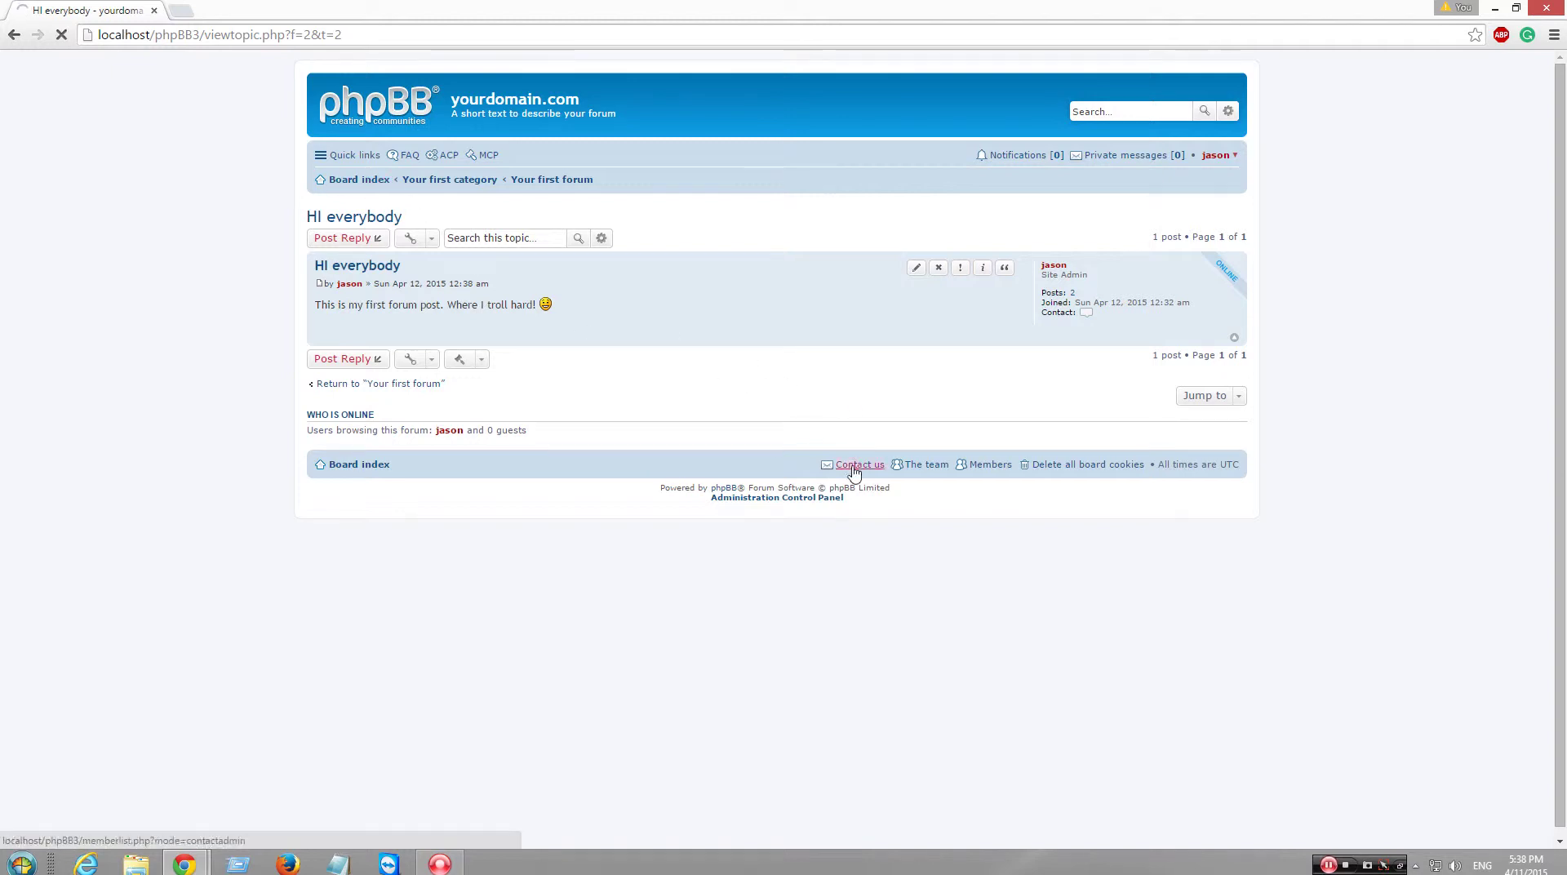
double_click(623, 6)
- In Manage forums, create the Chat forum, described as a place to talk about anything
left_click(1053, 38)
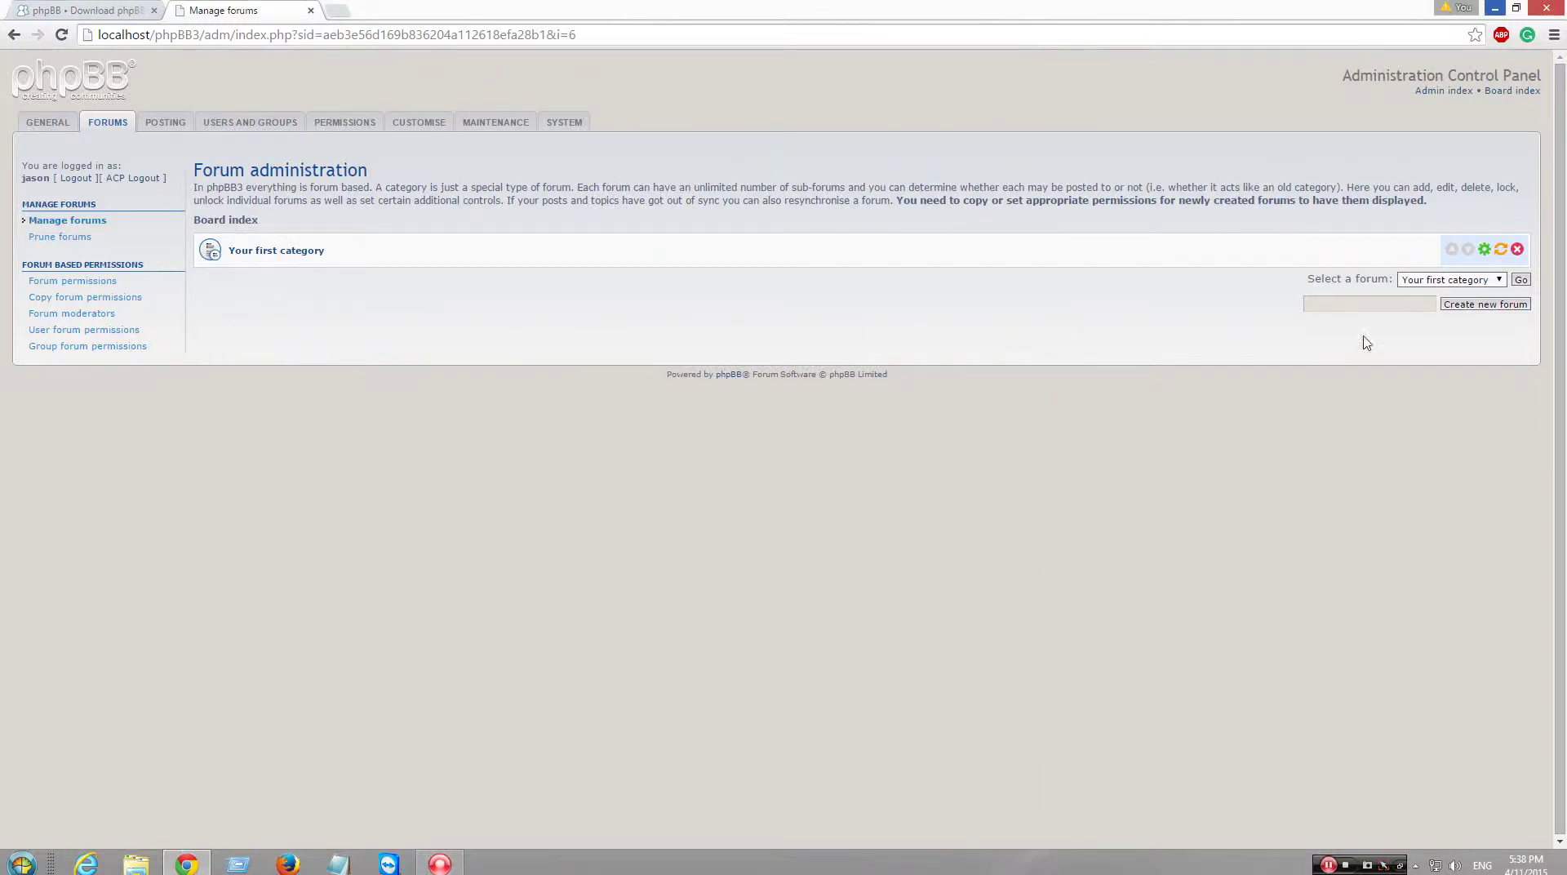
left_click(1391, 303)
type("Chat")
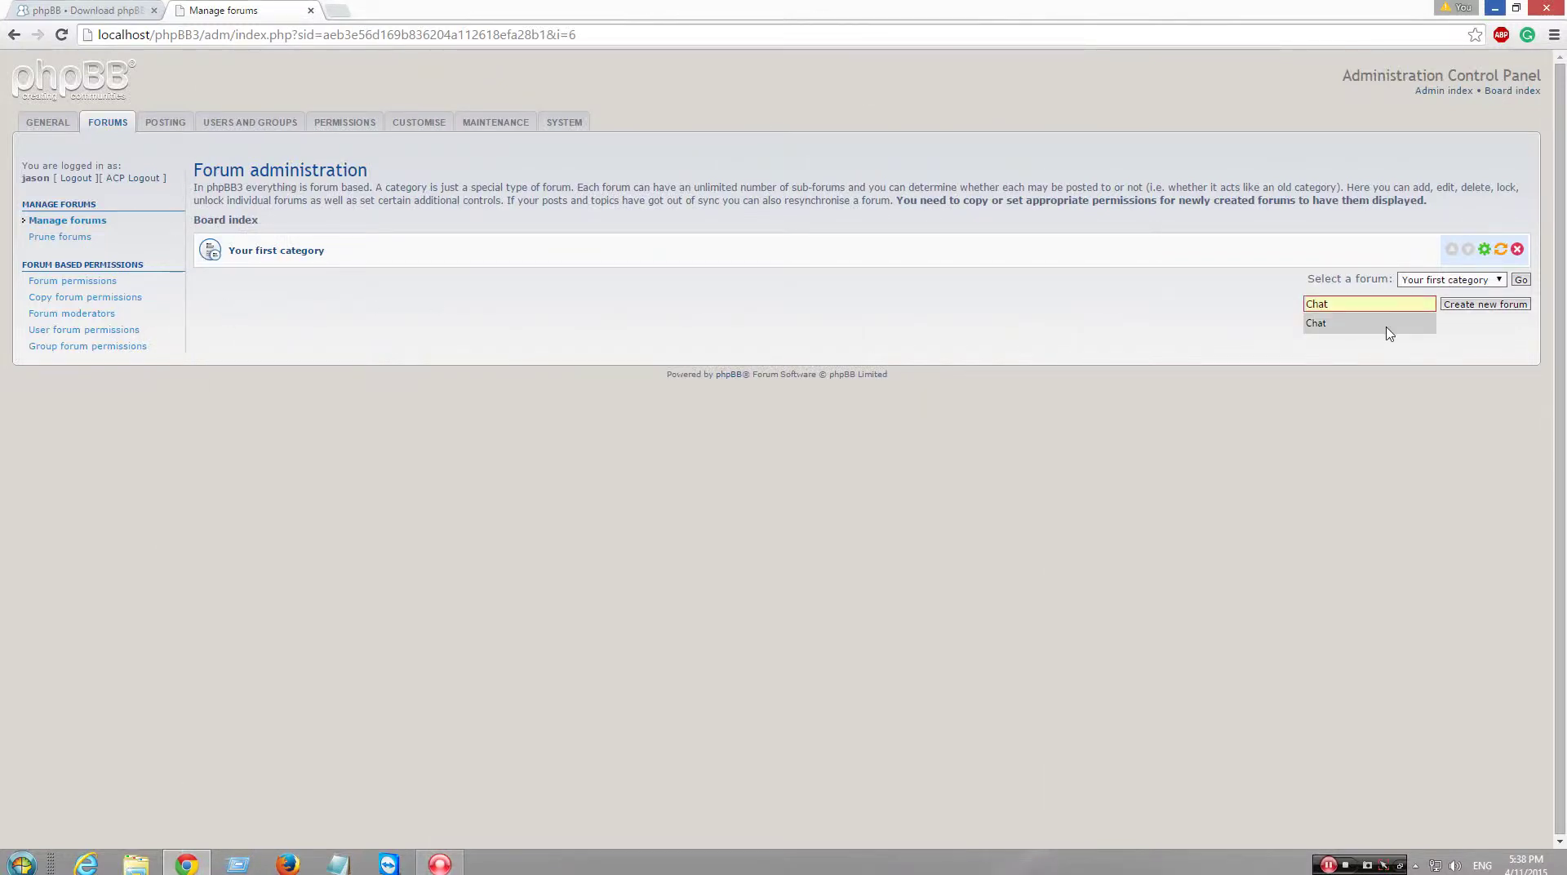
left_click(1385, 323)
left_click(1469, 304)
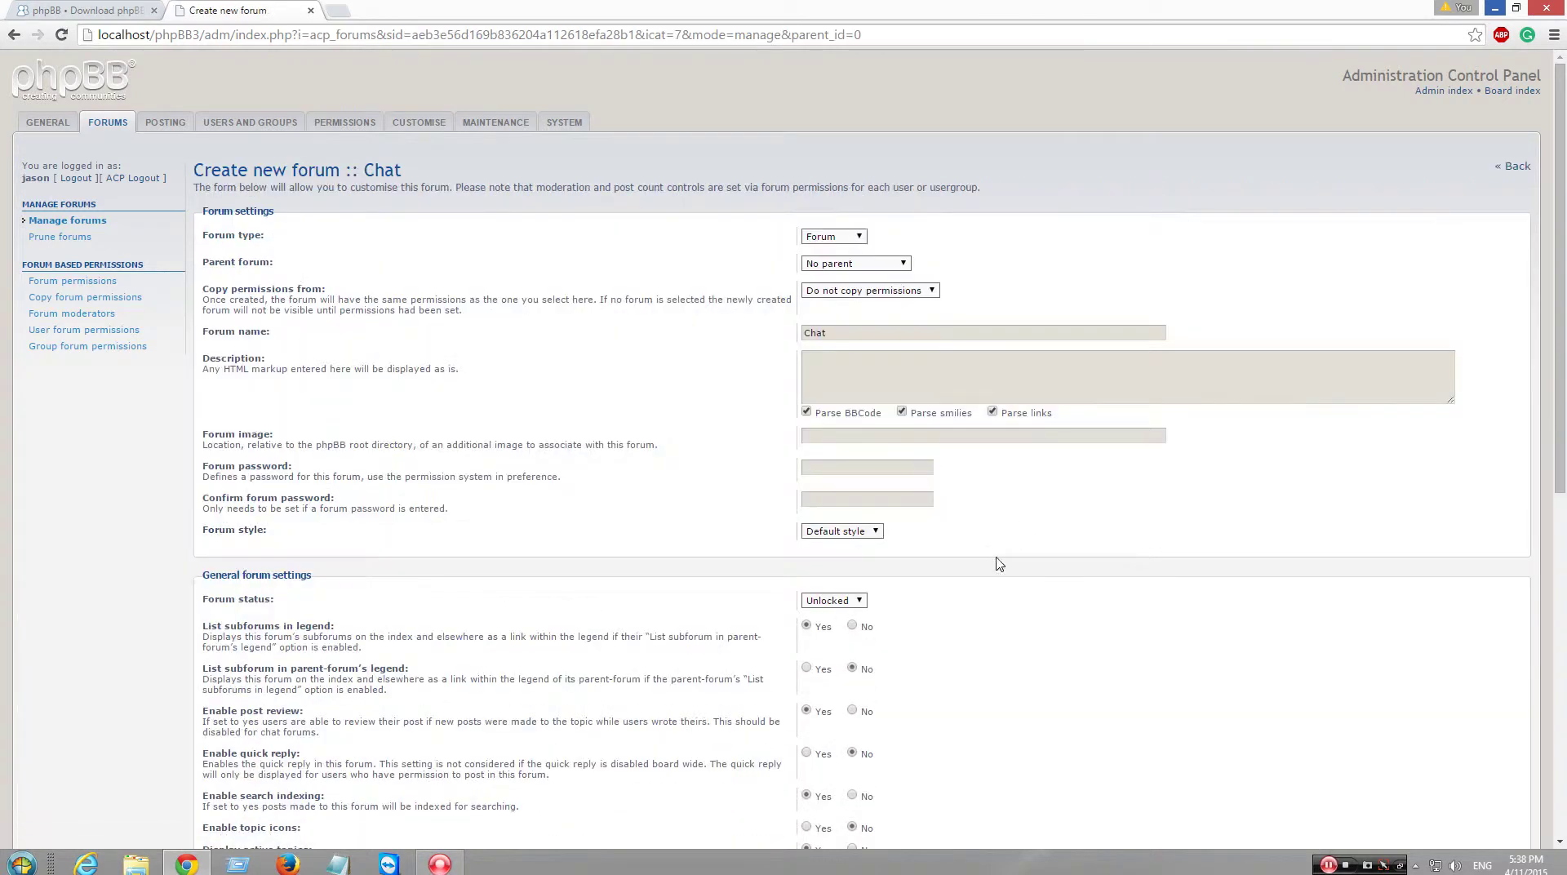
left_click(922, 382)
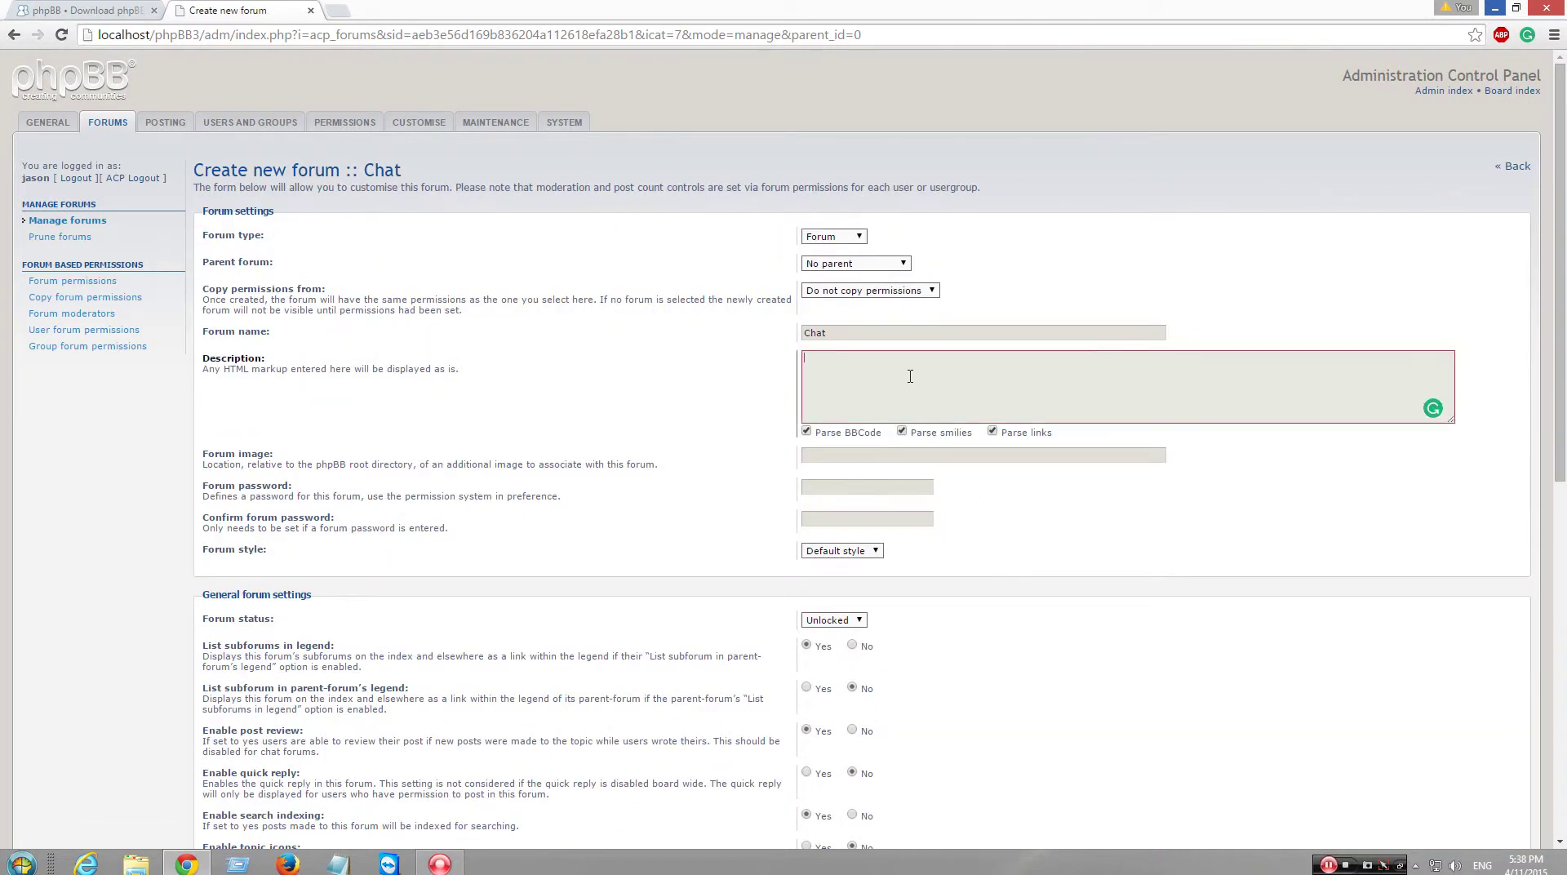
type("This is chat. You can talk about anything.")
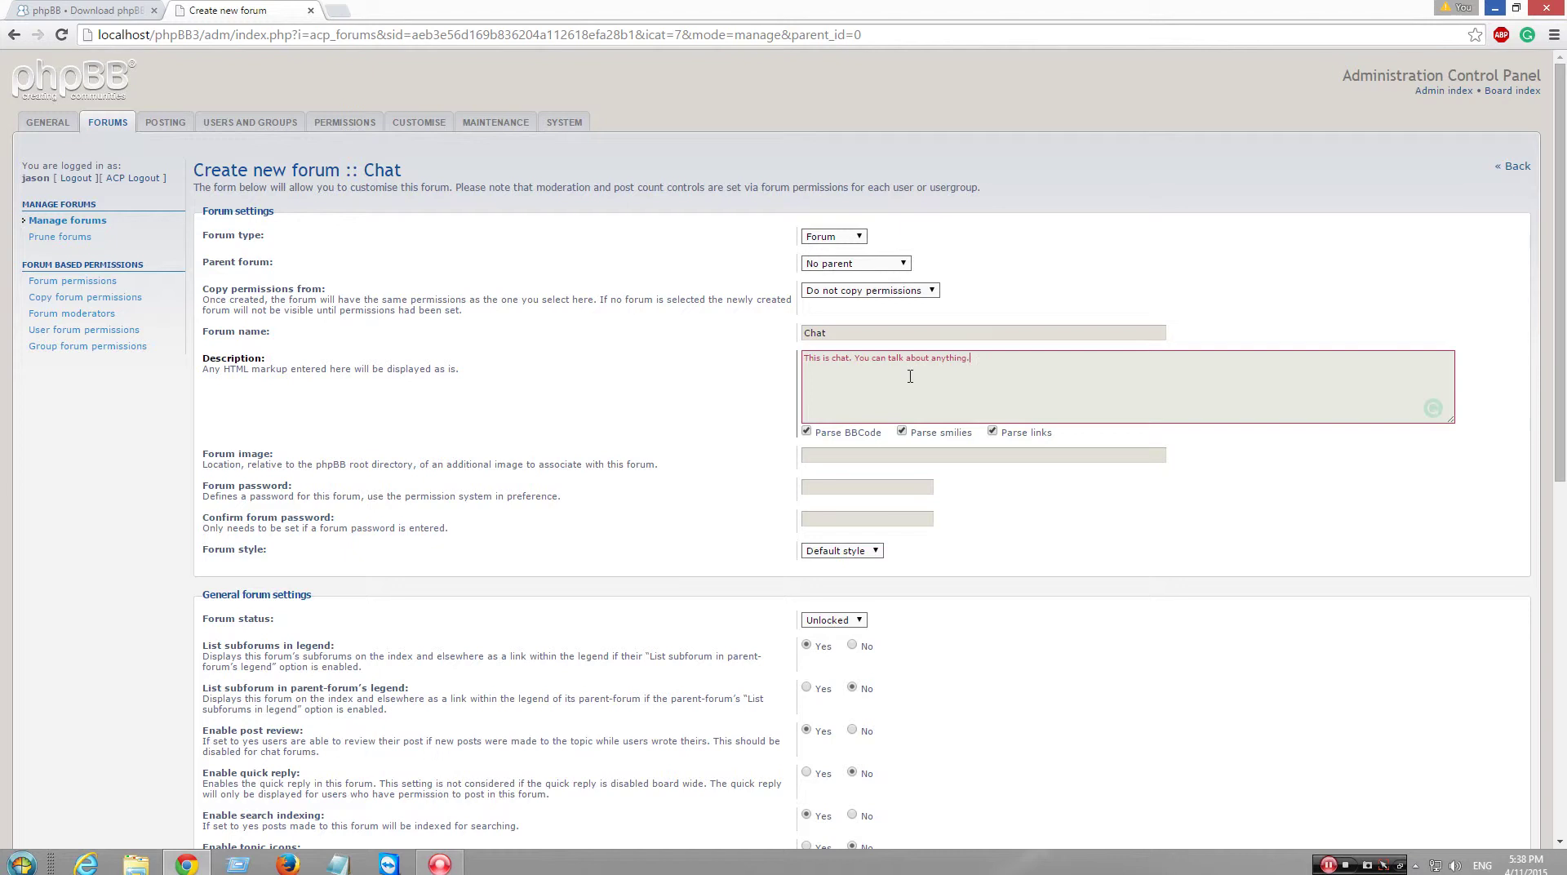
scroll(910, 376, "down", 9)
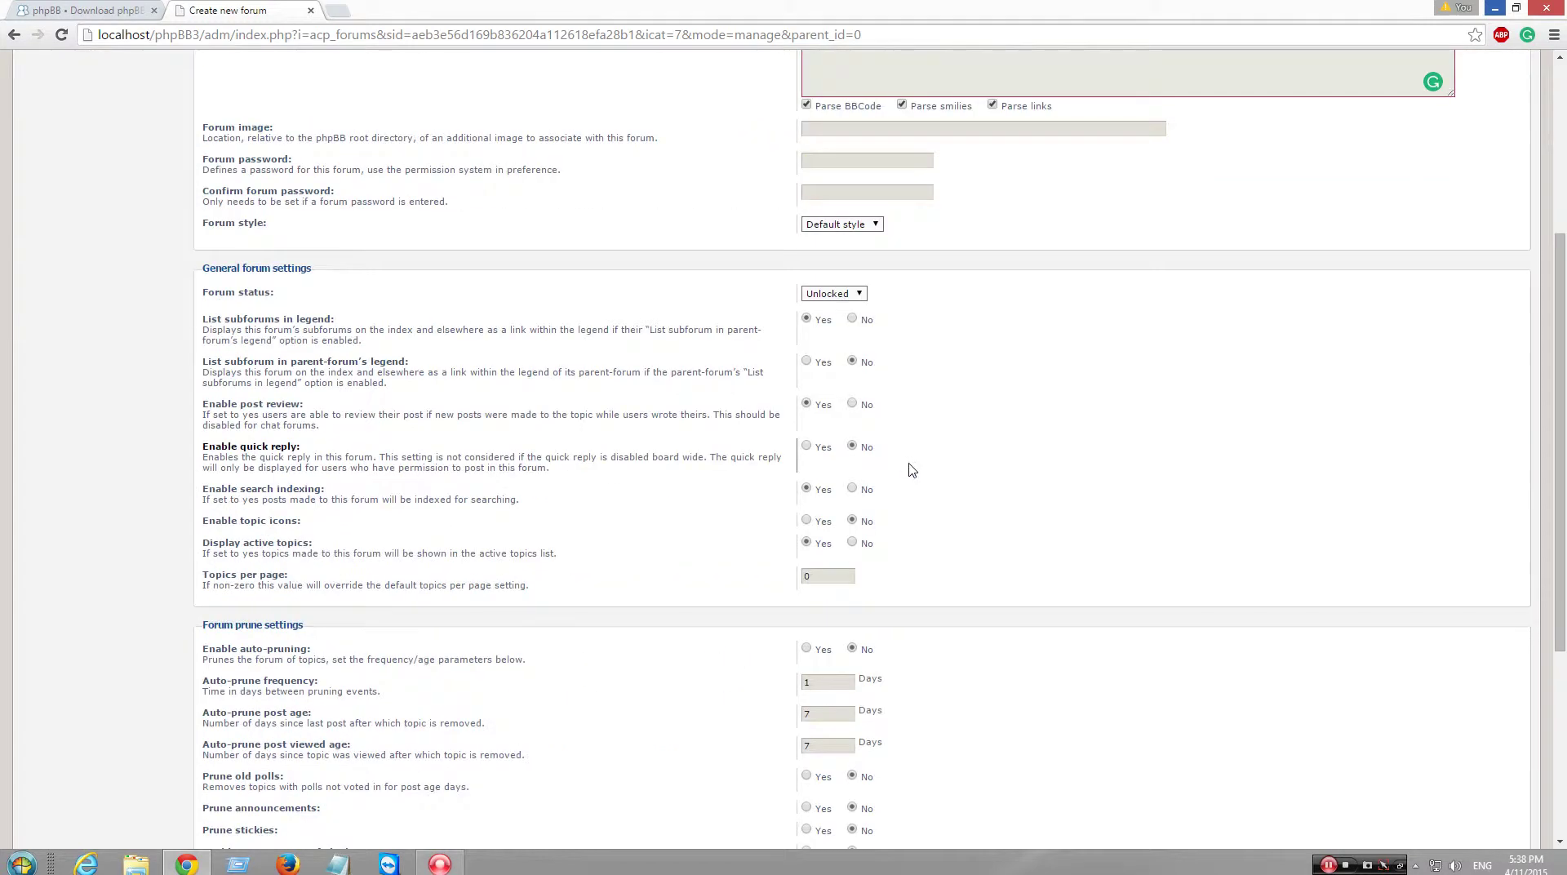
left_click(842, 772)
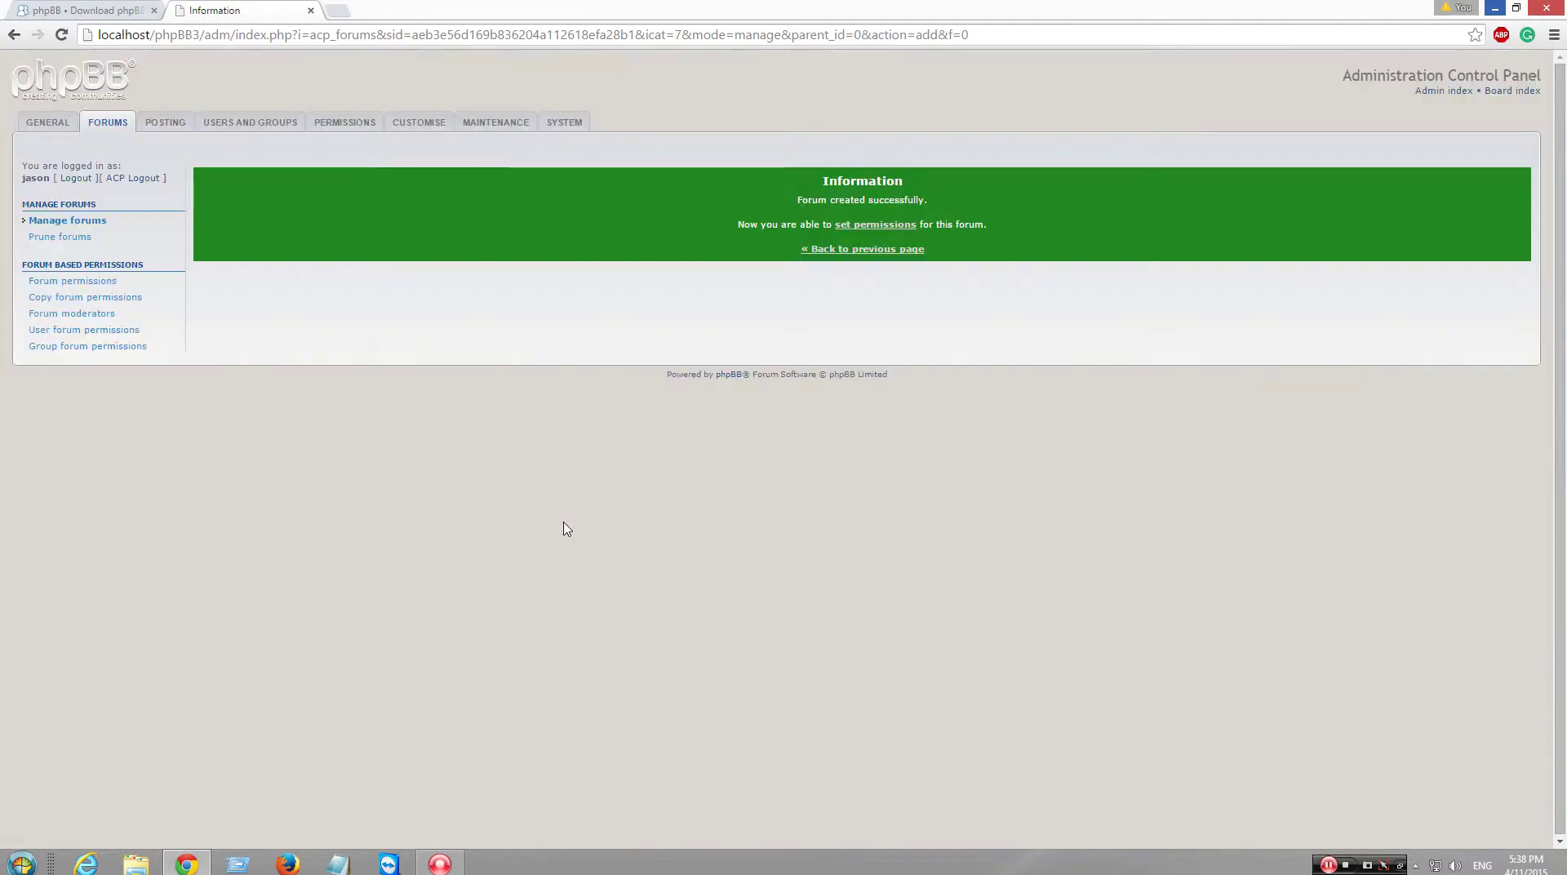
- Give the Administrators group Full Access to the Chat forum
left_click(898, 229)
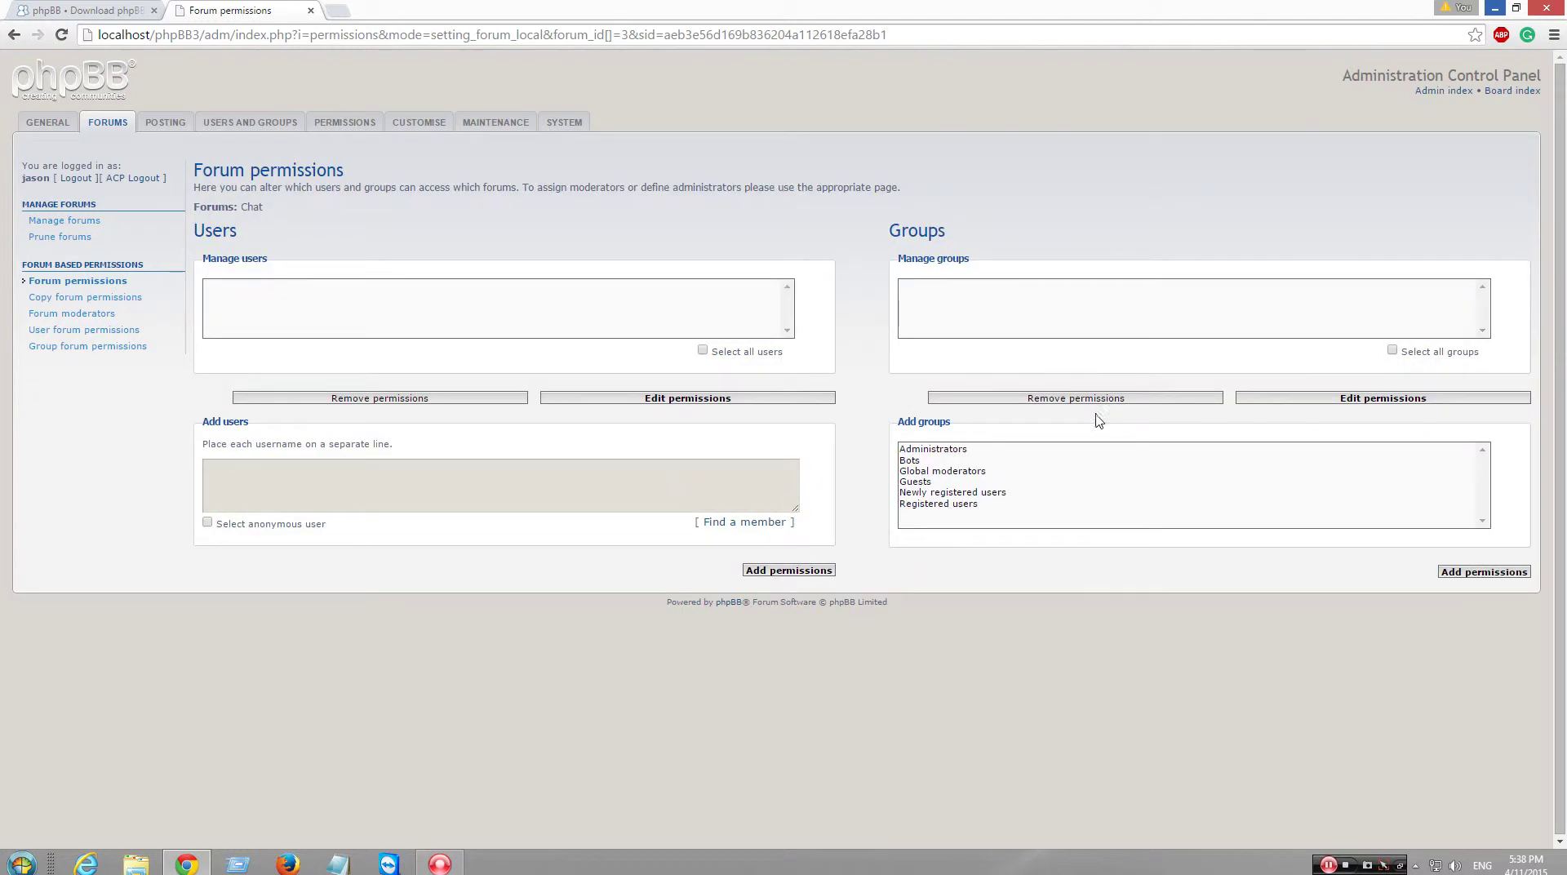
left_click(985, 450)
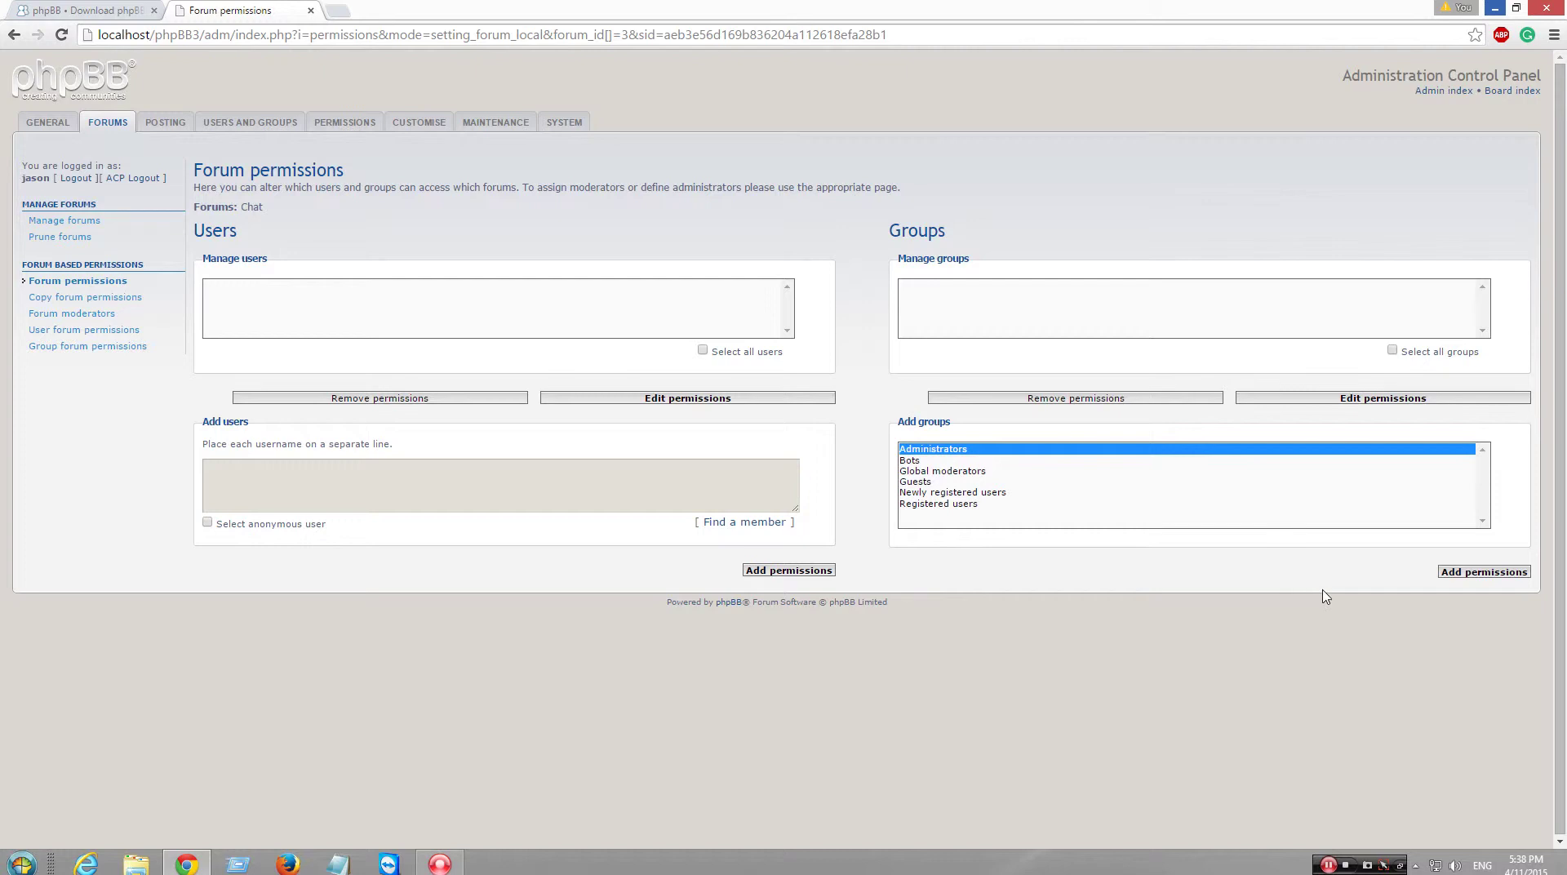
left_click(1480, 574)
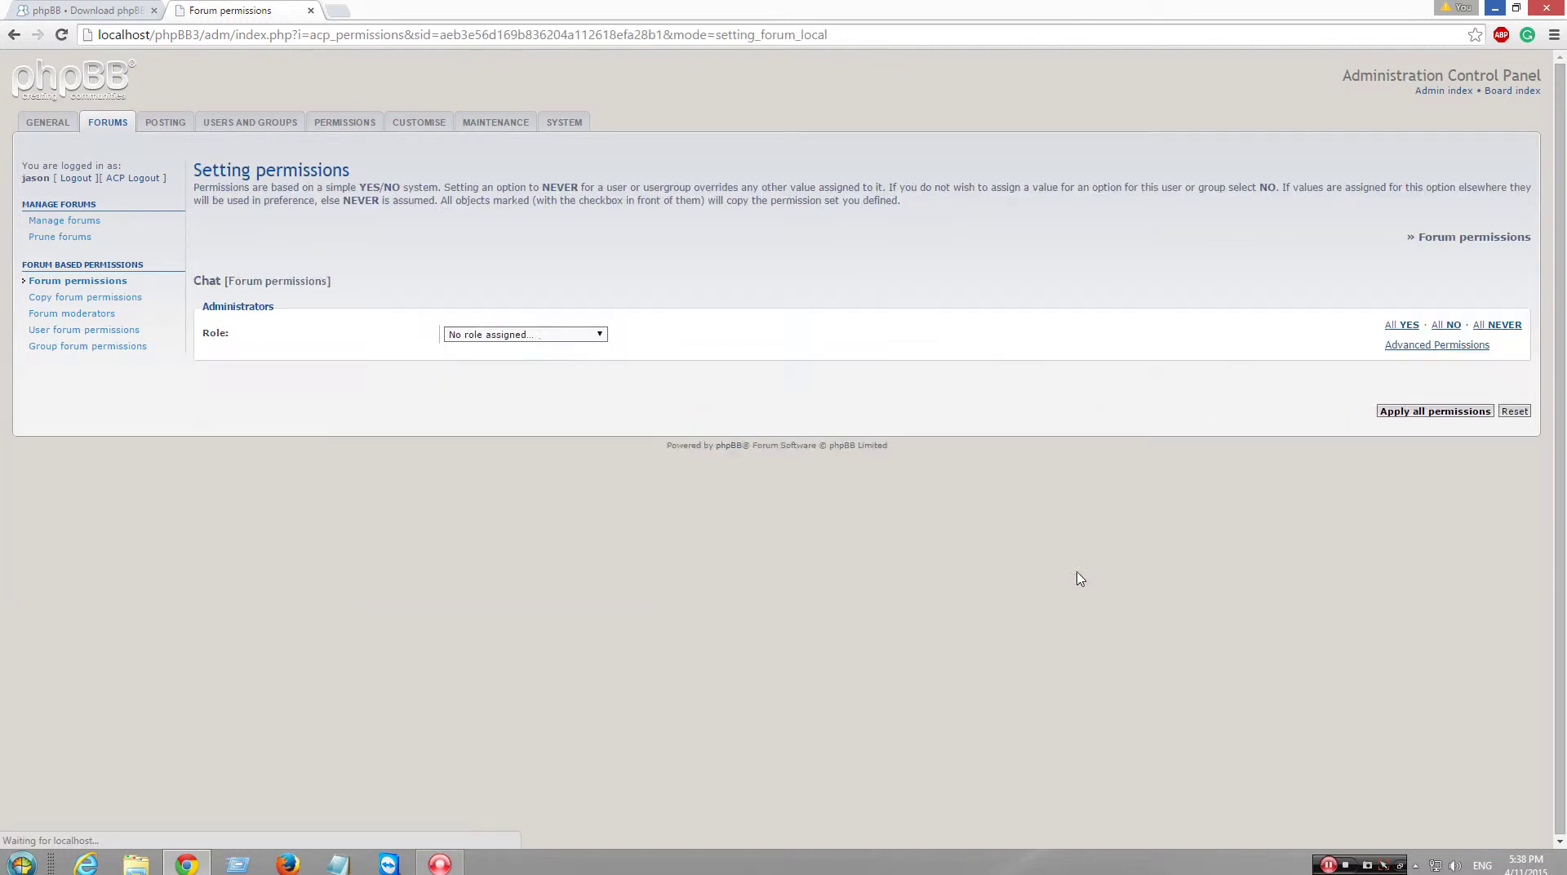
left_click(540, 343)
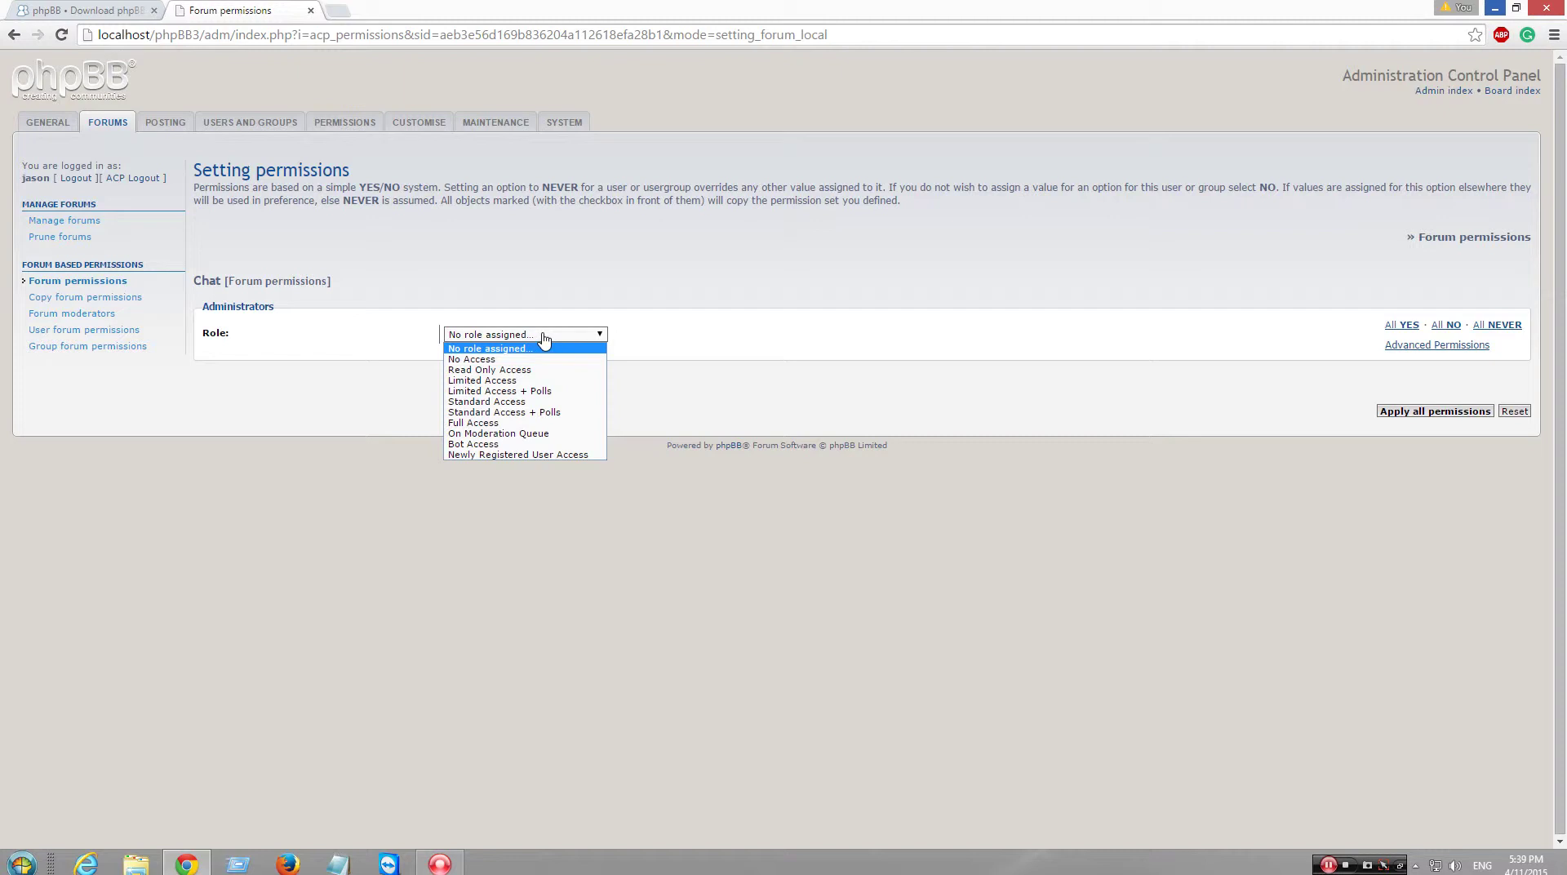
left_click(502, 423)
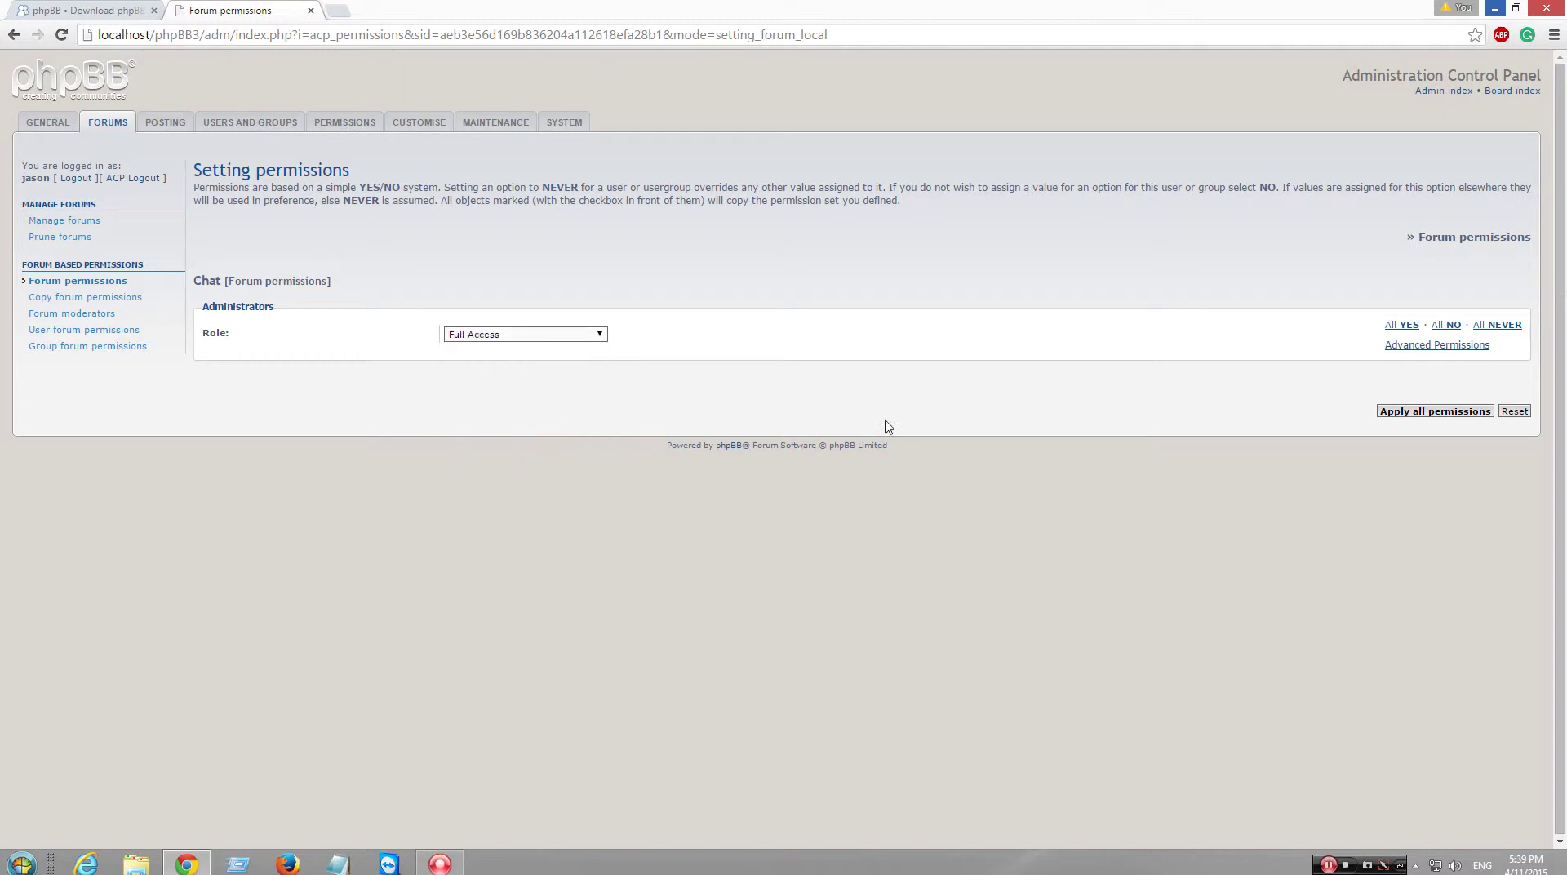
left_click(1461, 413)
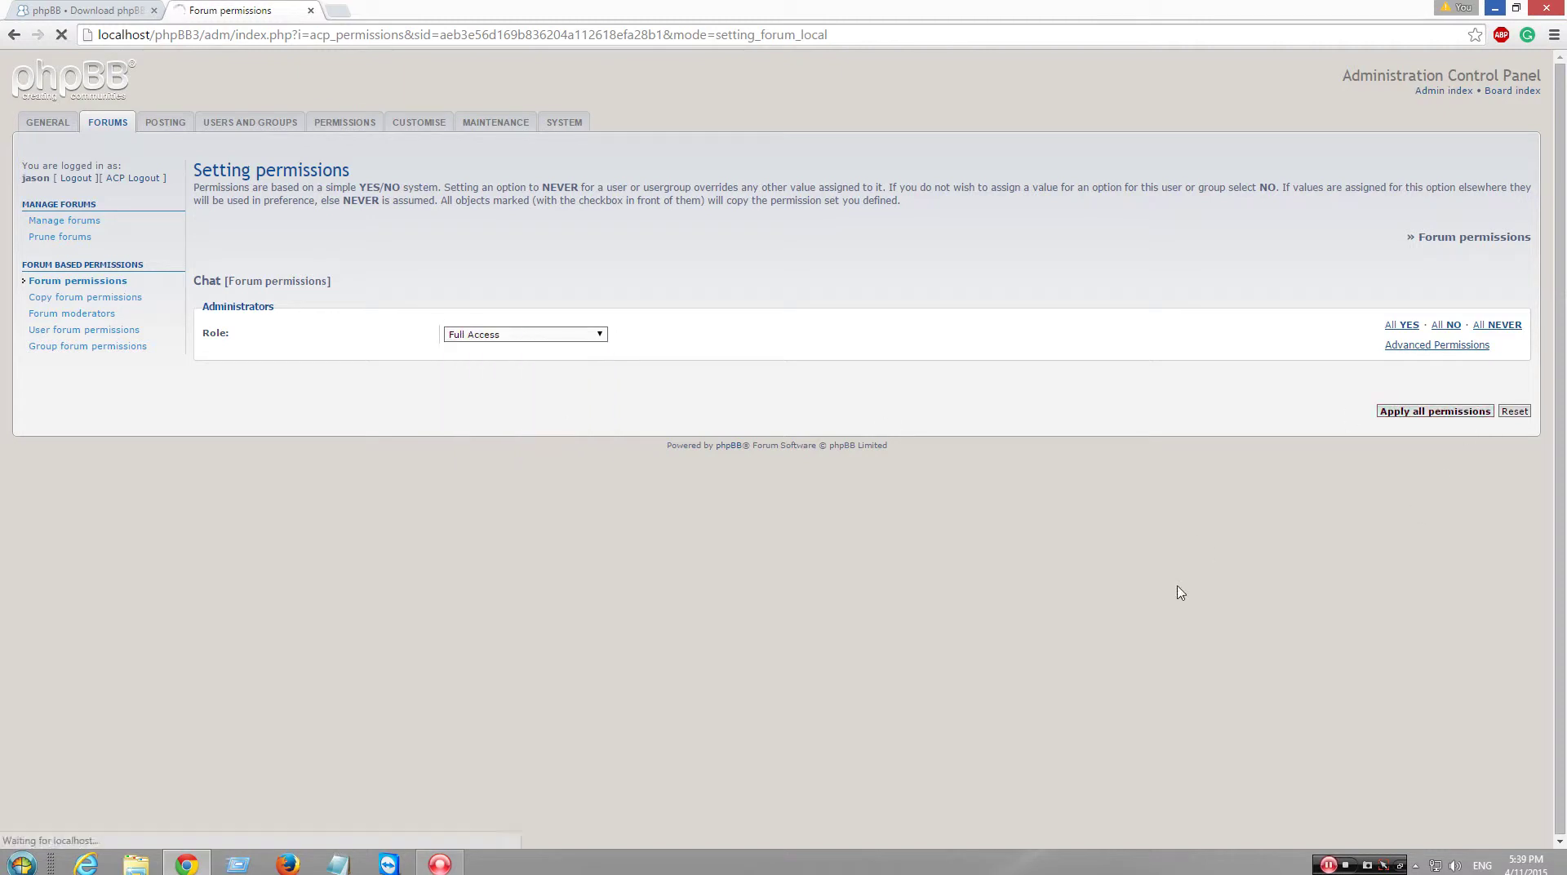
- Give the Global moderators group Full Access to the Chat forum
left_click(897, 226)
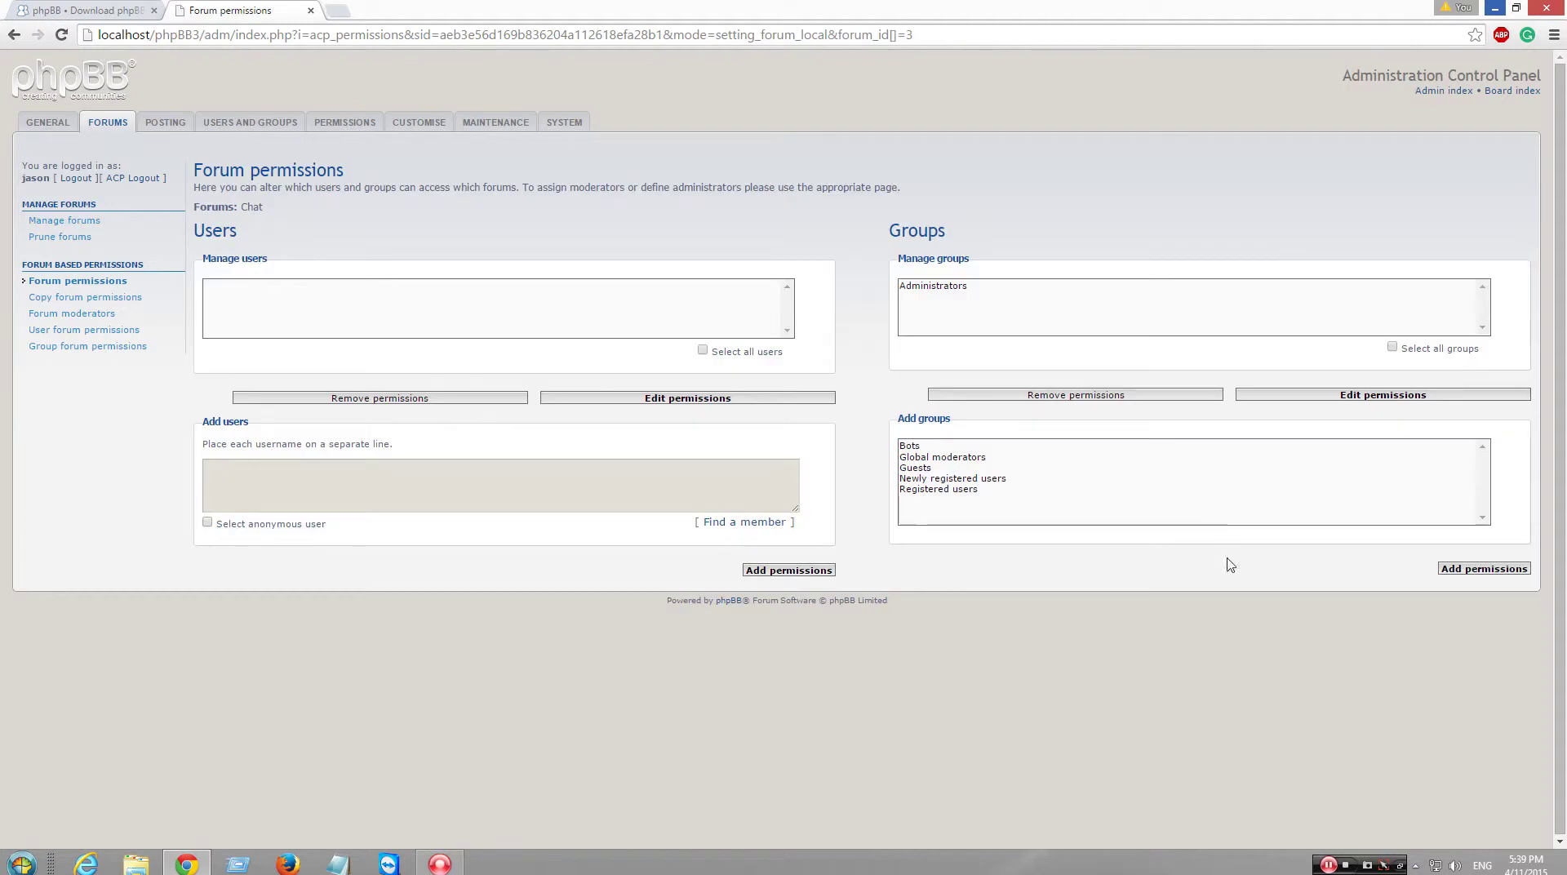
left_click(995, 458)
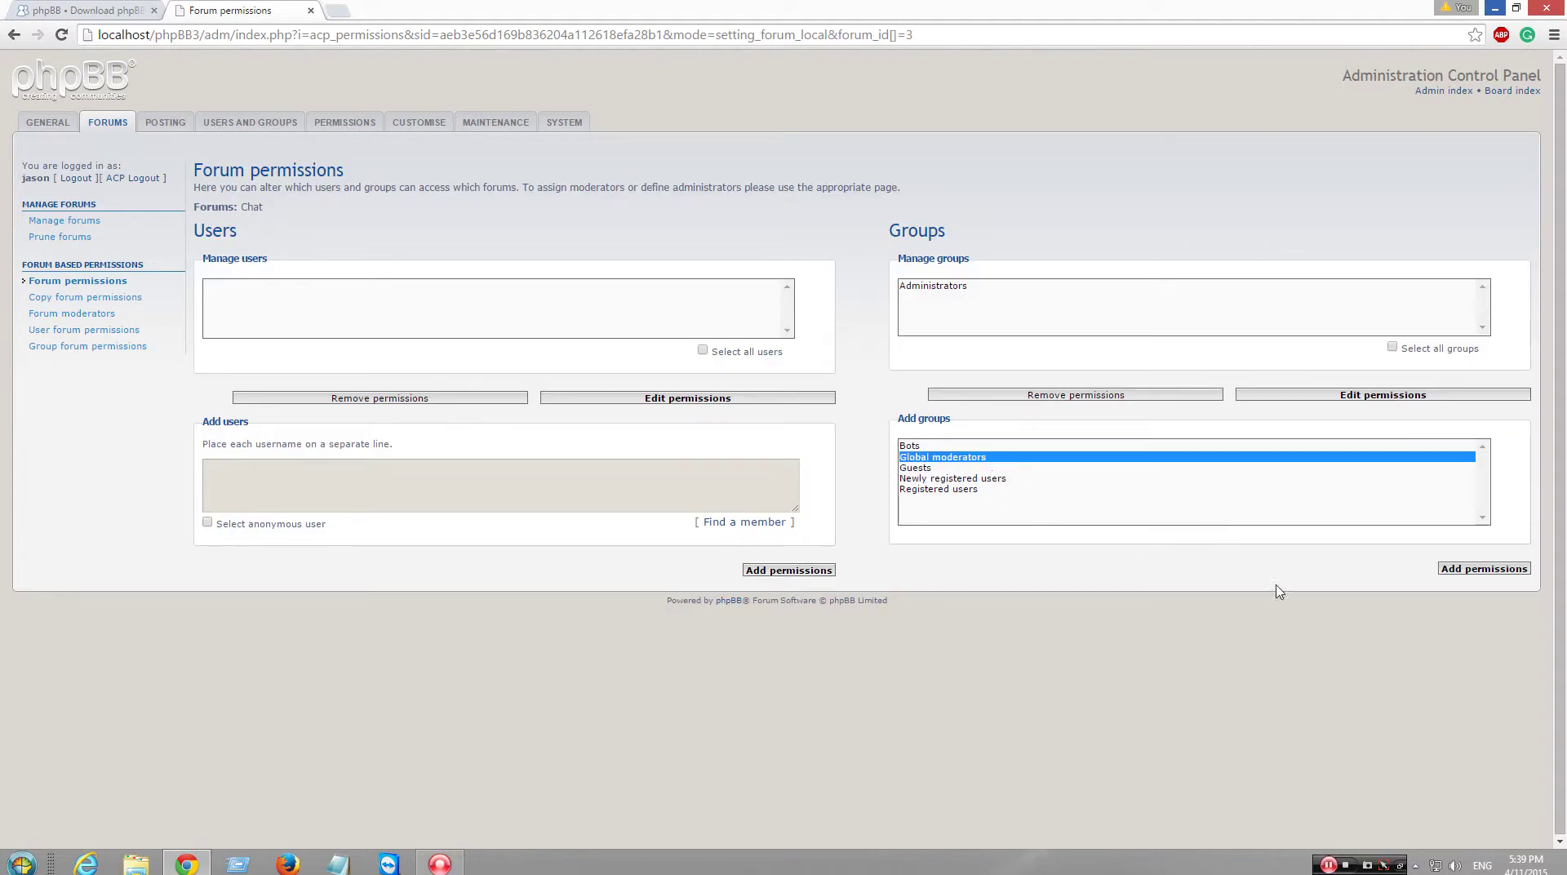
left_click(1441, 566)
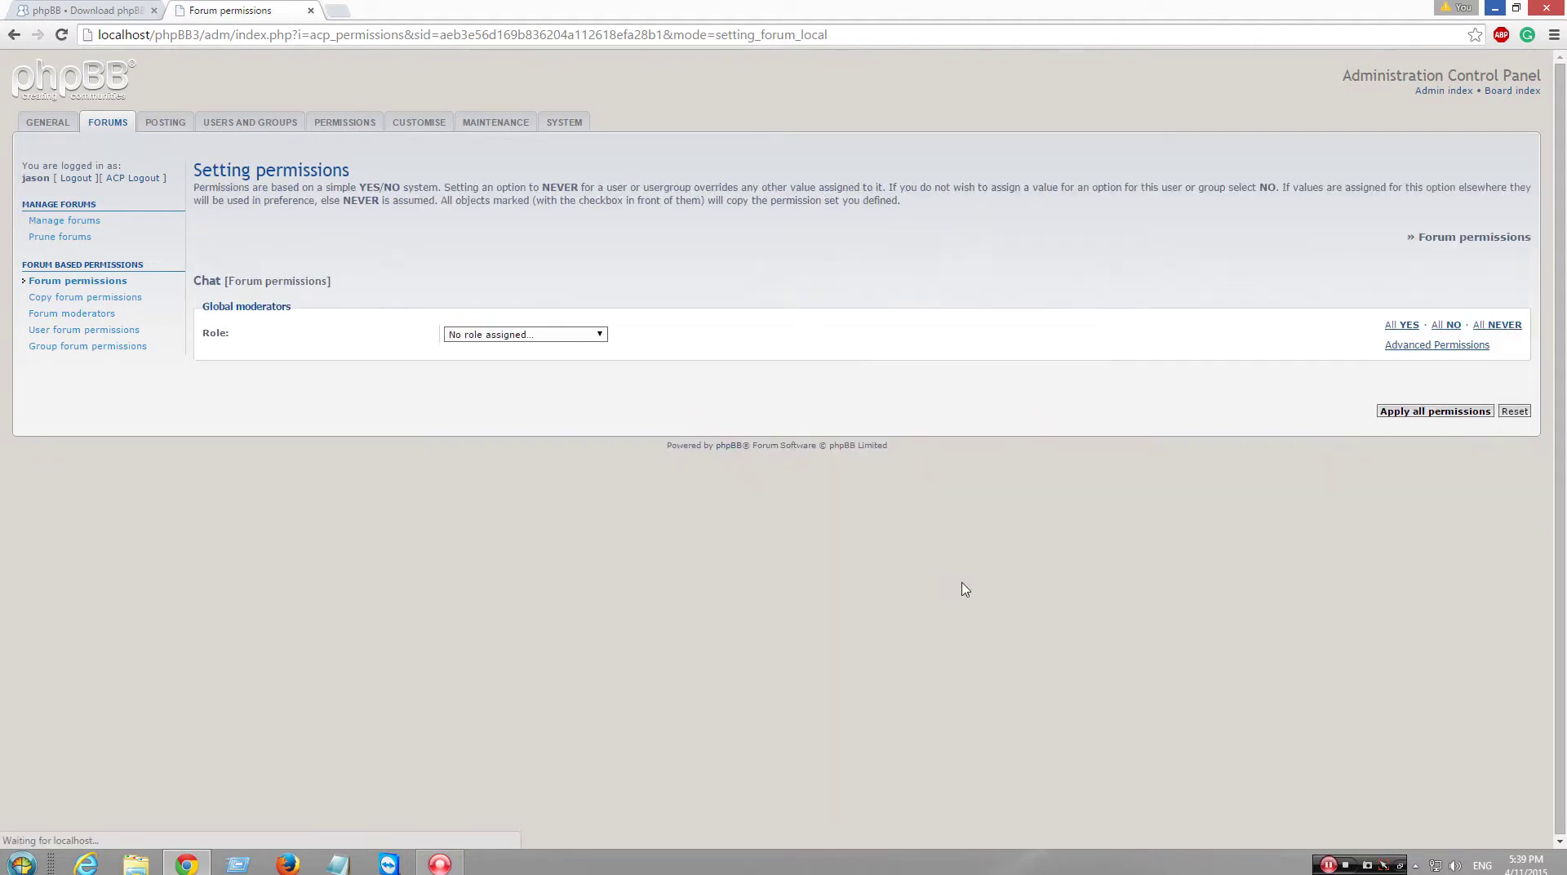
left_click(565, 335)
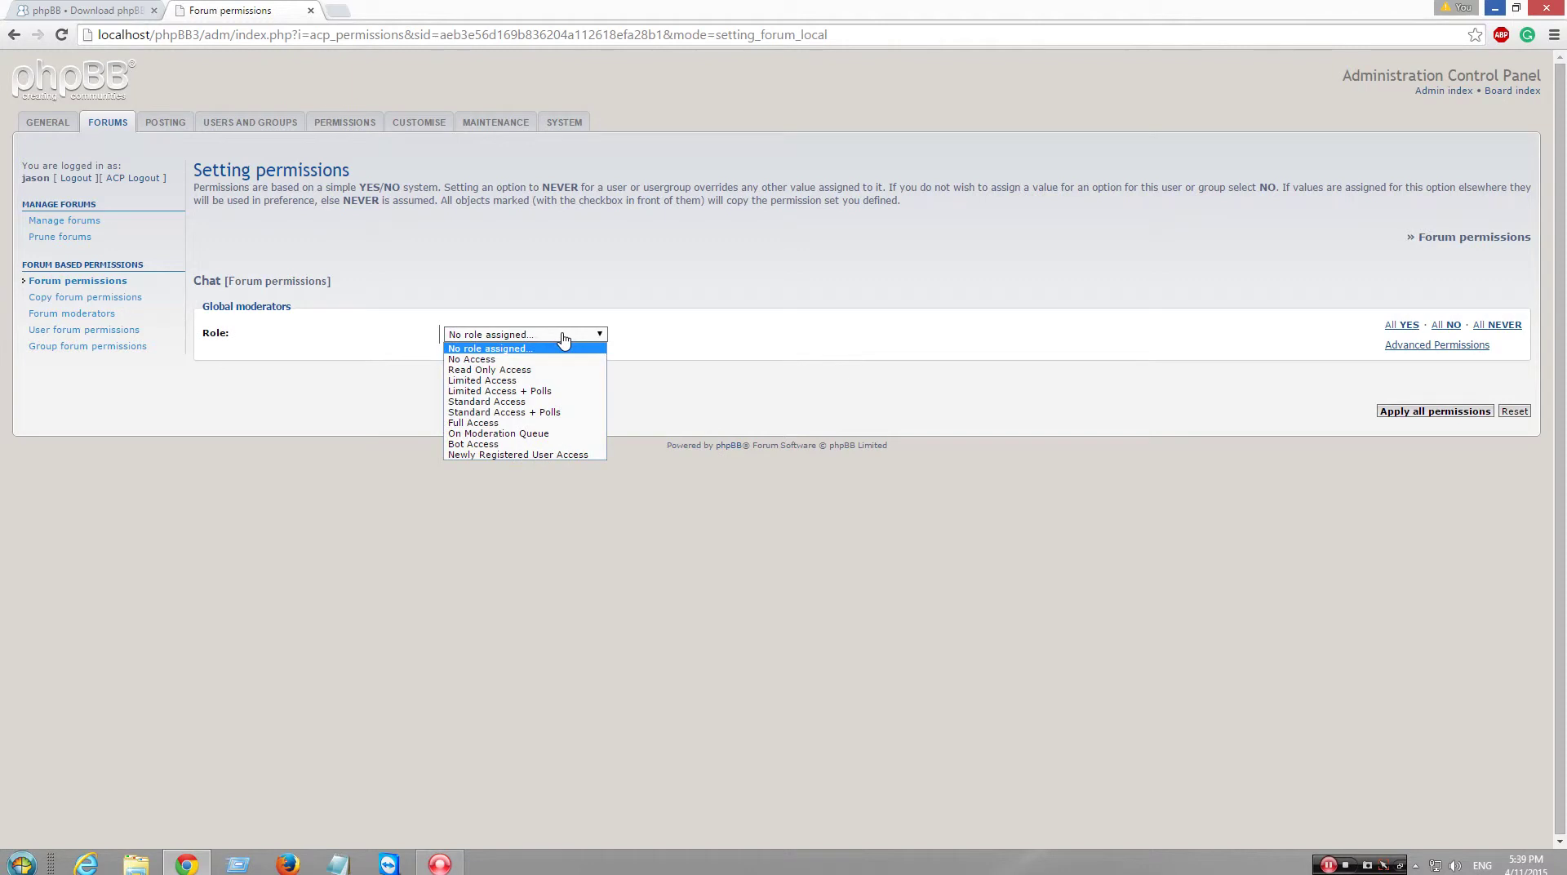
left_click(559, 423)
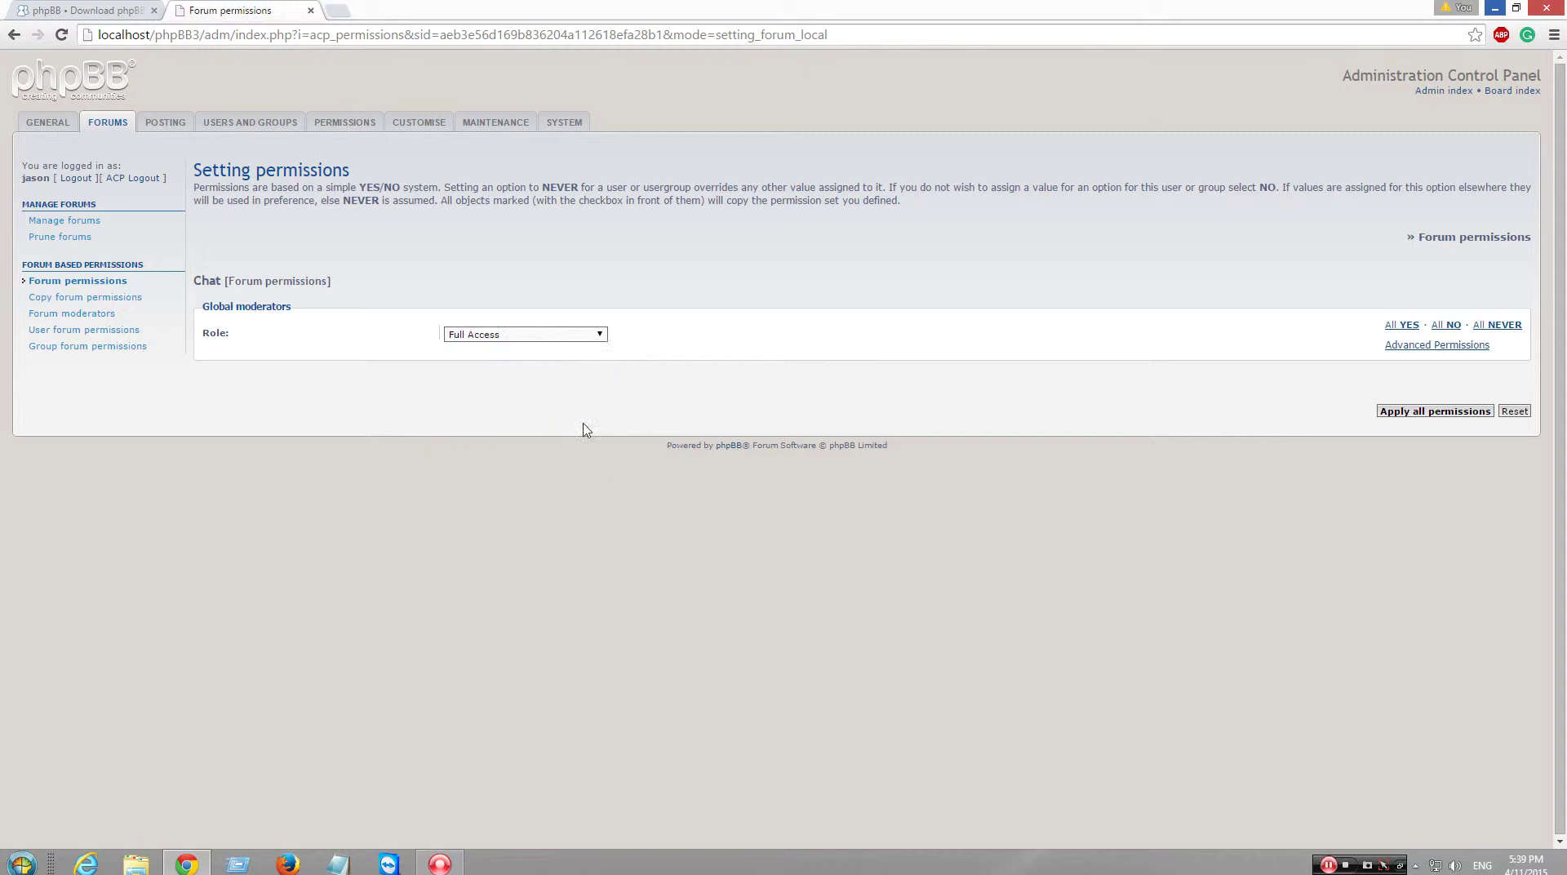
left_click(1387, 411)
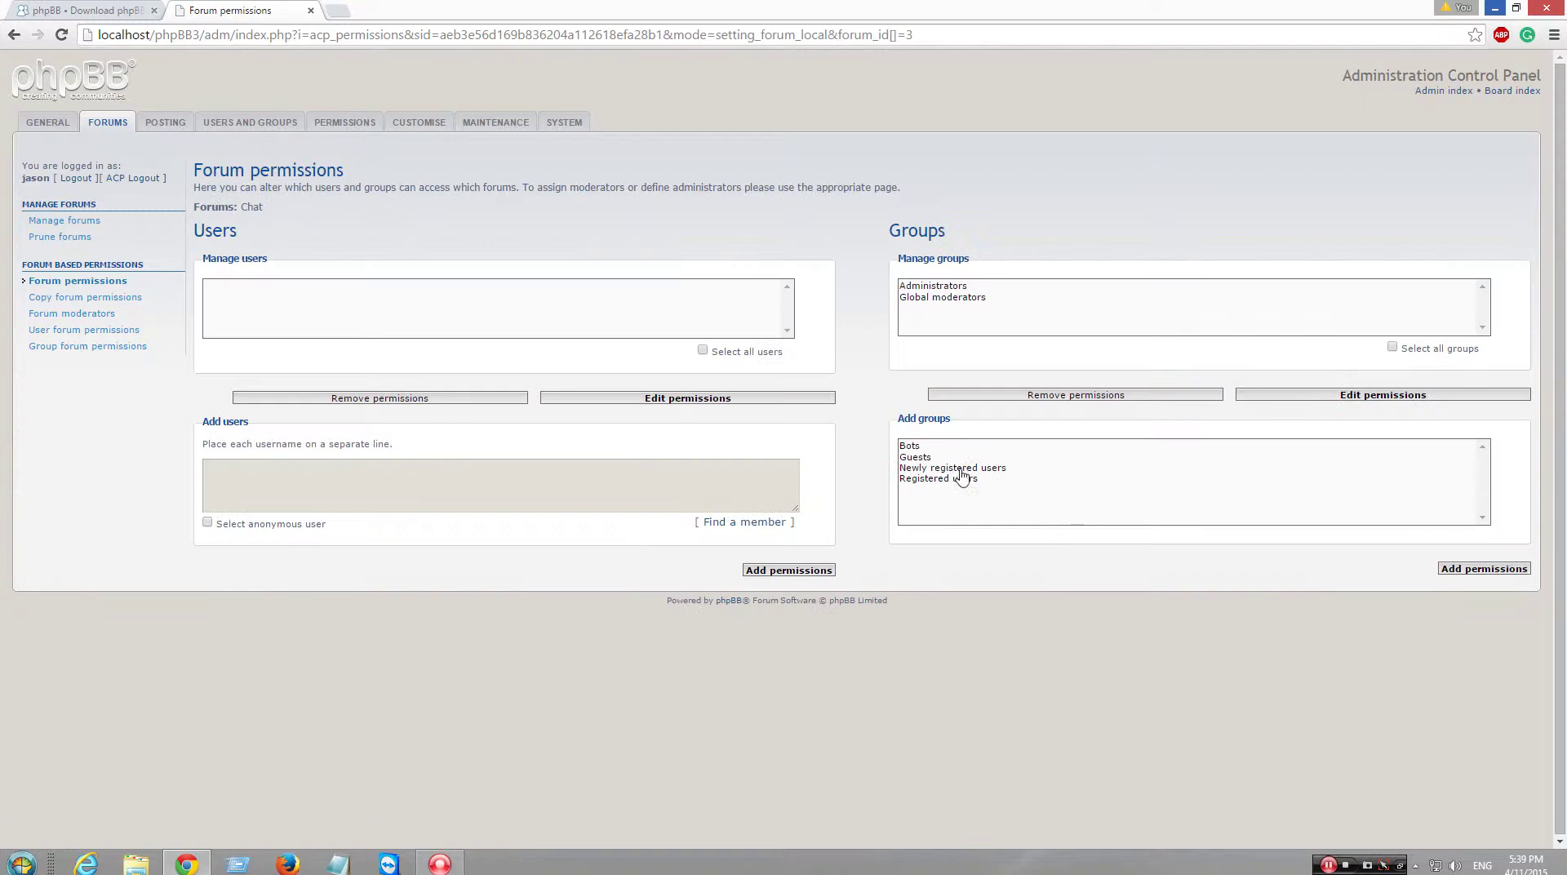
- Give Registered users Standard Access to the Chat forum
left_click(981, 479)
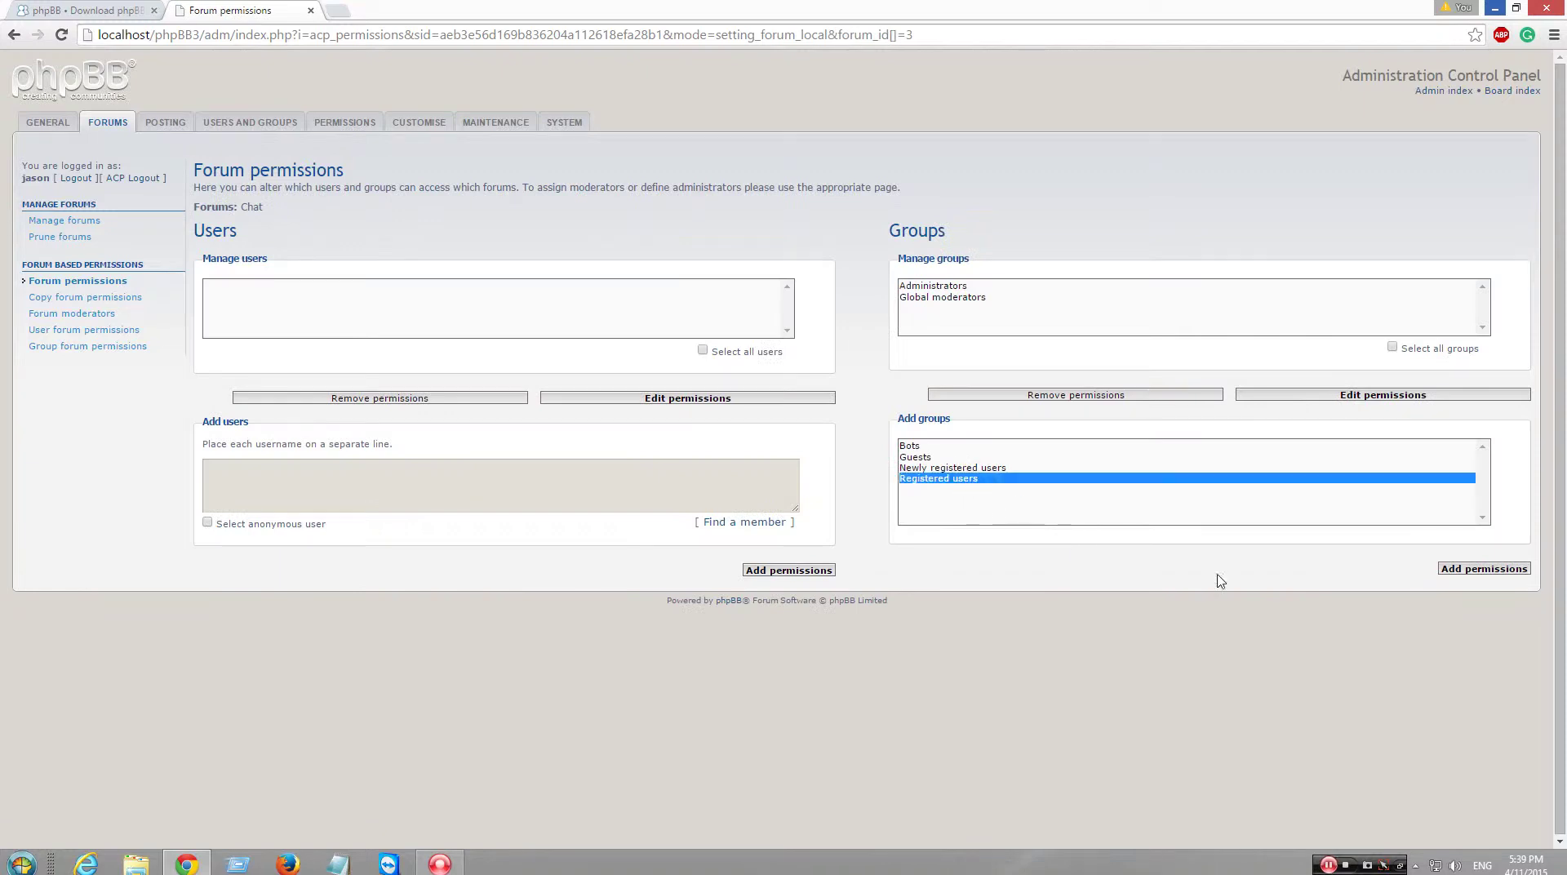
left_click(1485, 569)
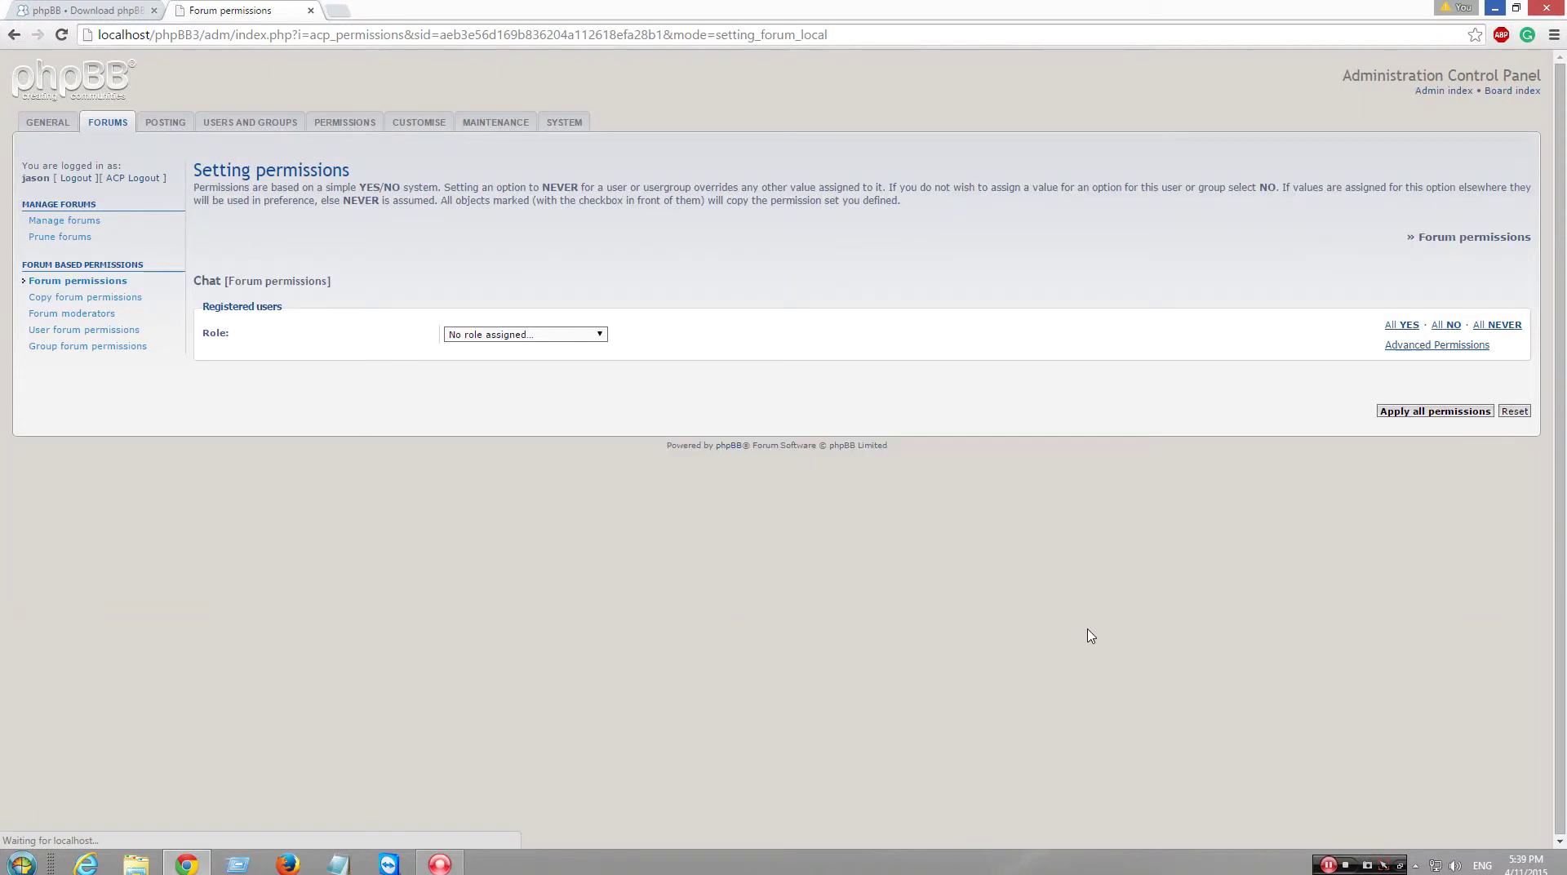
left_click(549, 335)
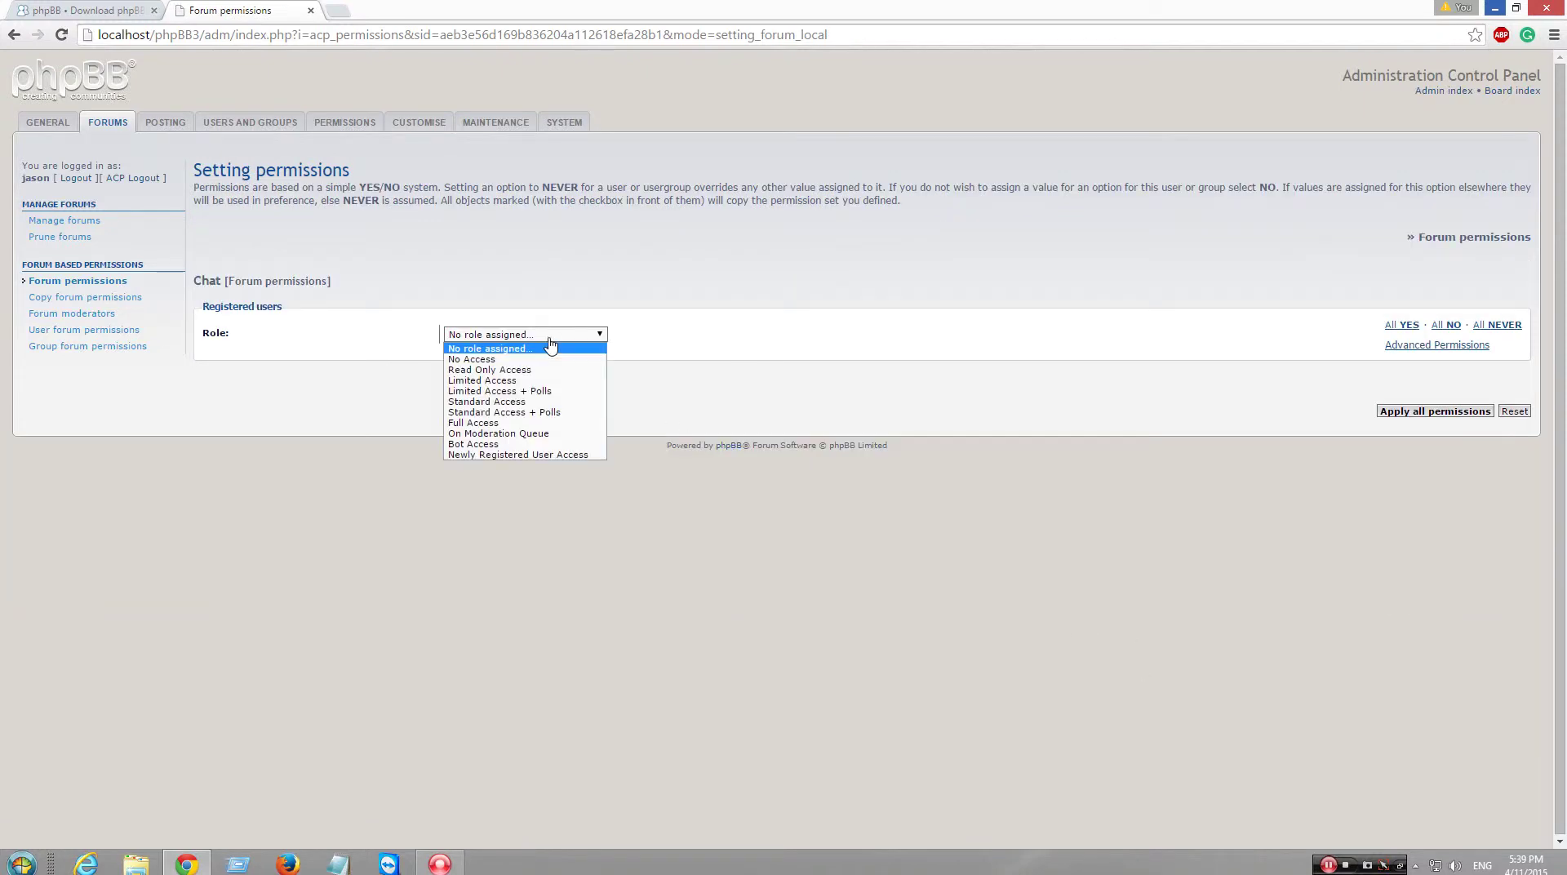
left_click(550, 402)
left_click(1424, 411)
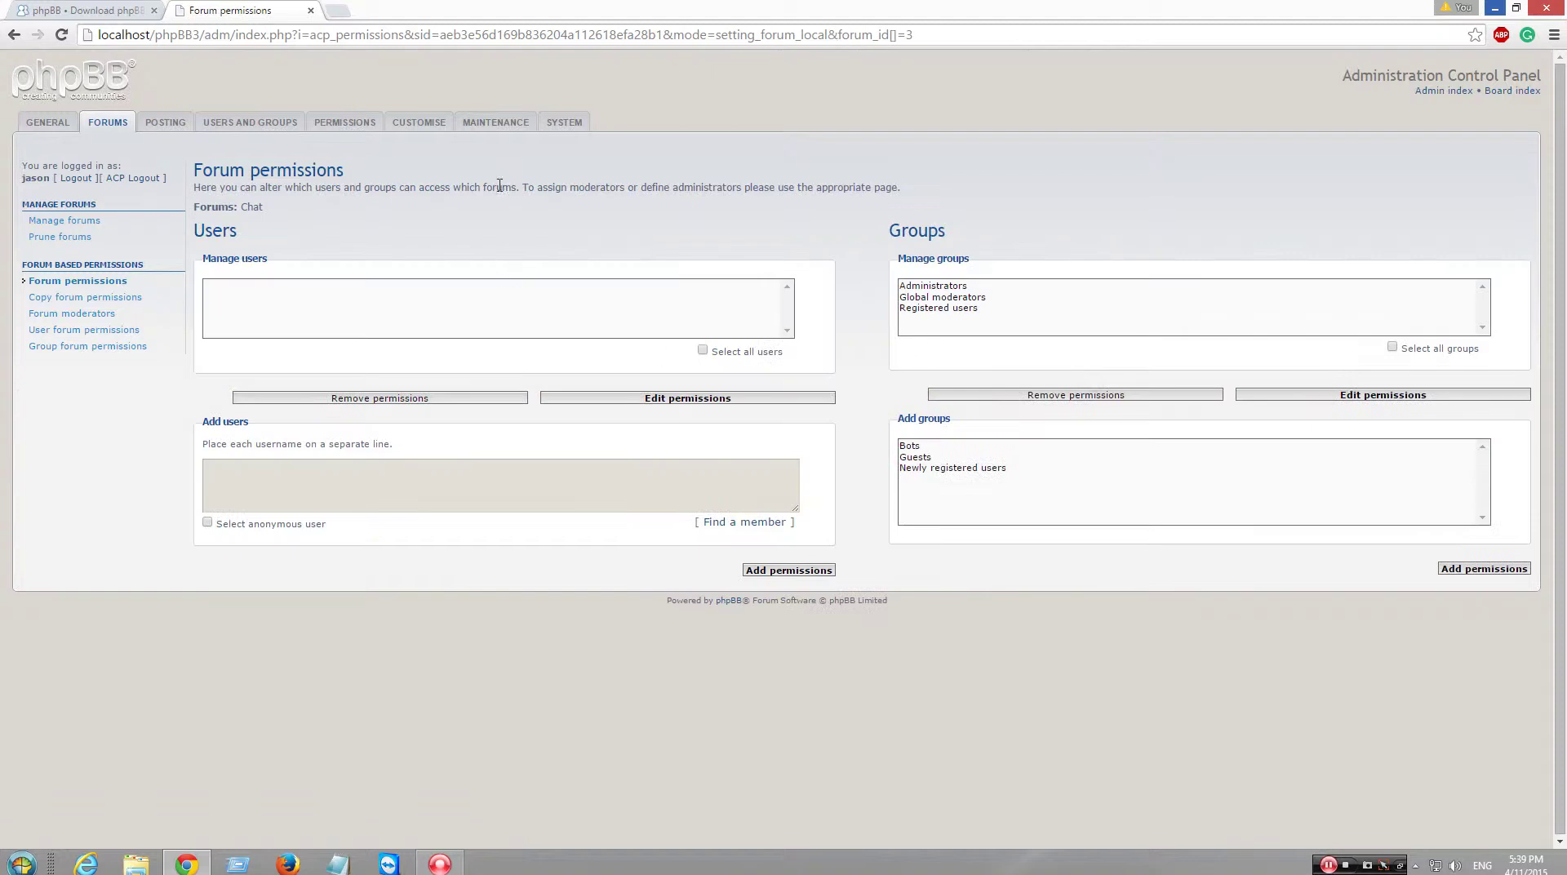
- Return to the ACP index, which shows version 3.1.3 up to date, and open a new tab
left_click(418, 122)
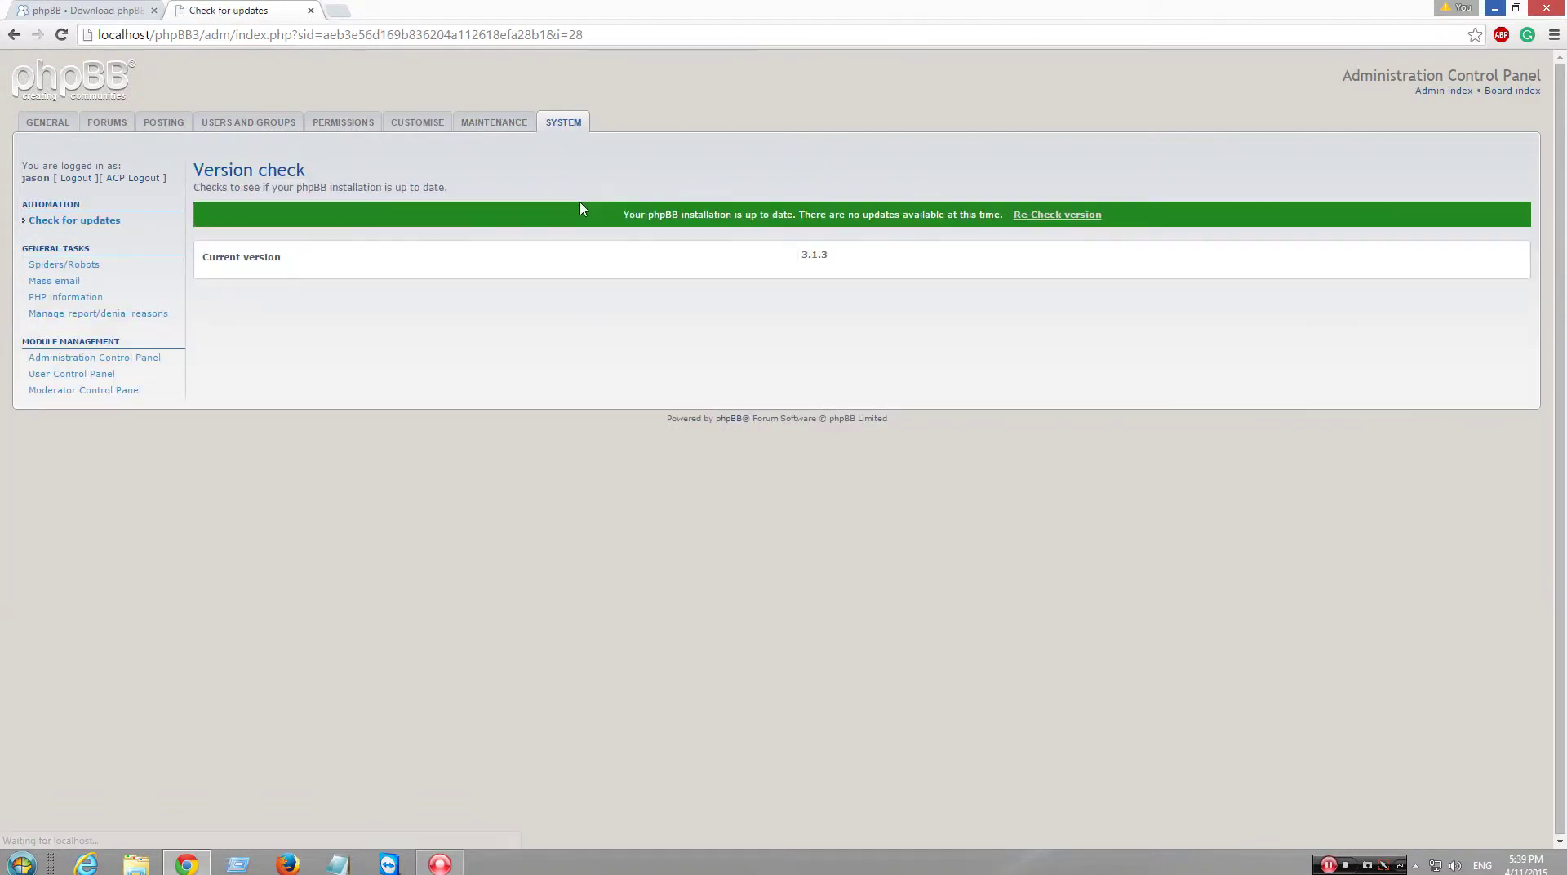
left_click(45, 122)
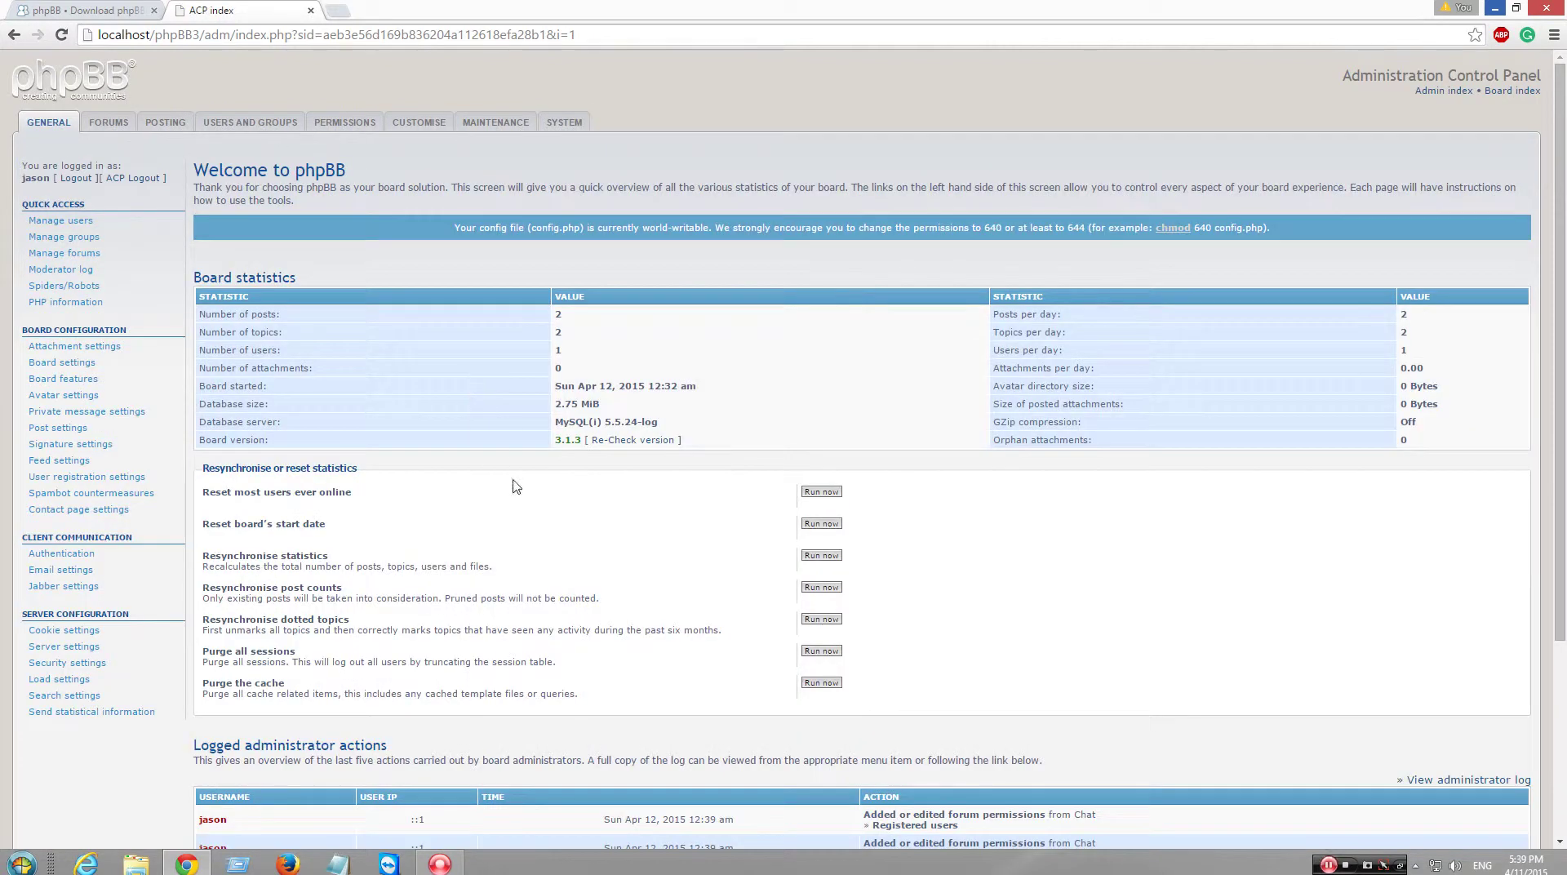
scroll(516, 486, "down", 1)
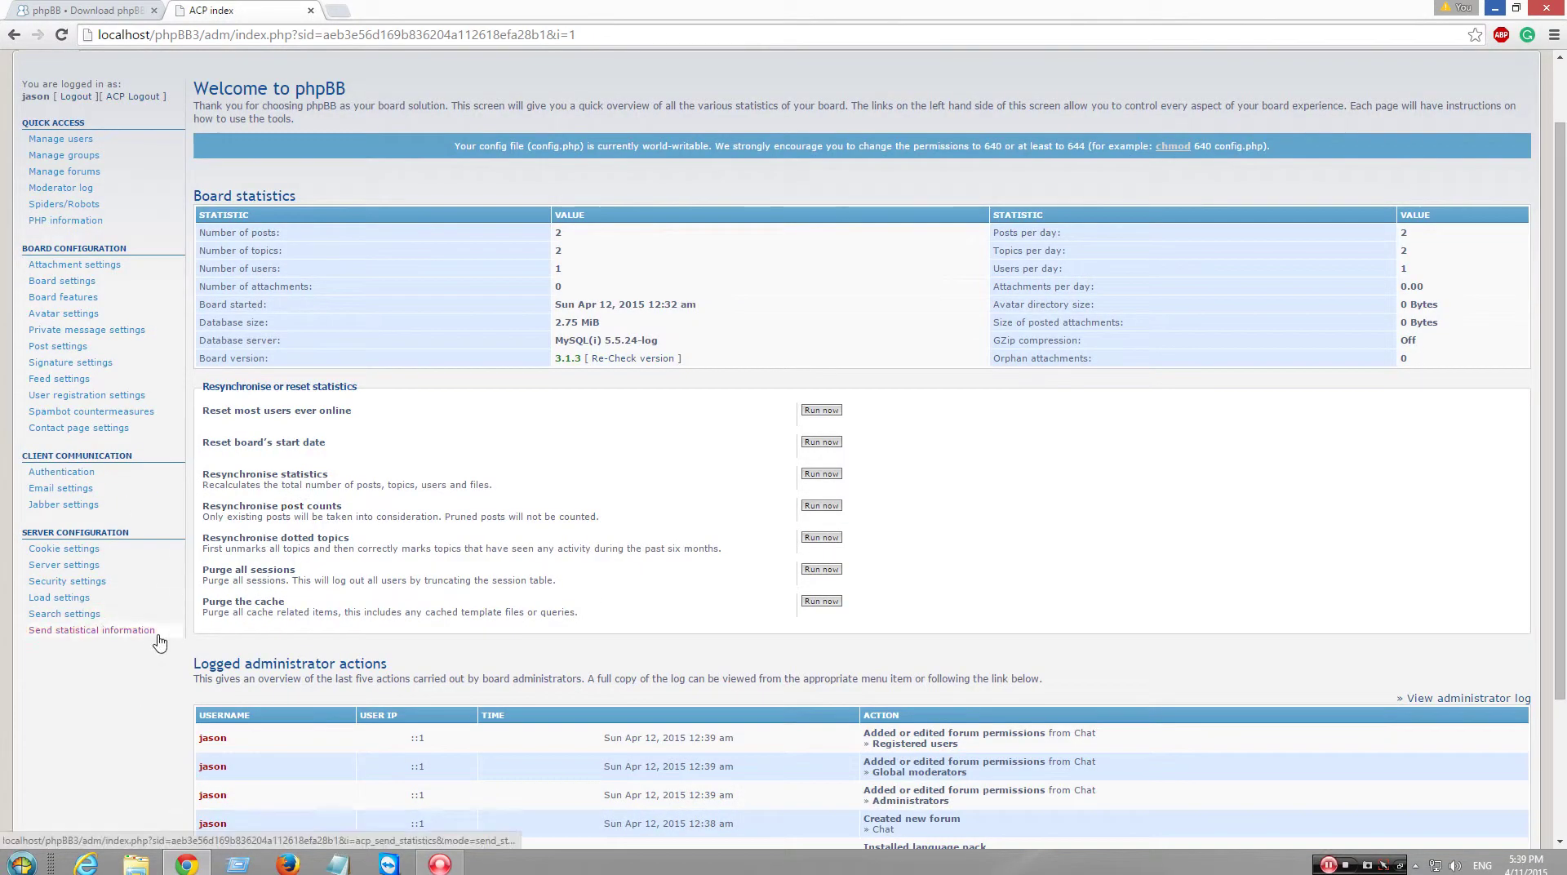
scroll(110, 472, "up", 1)
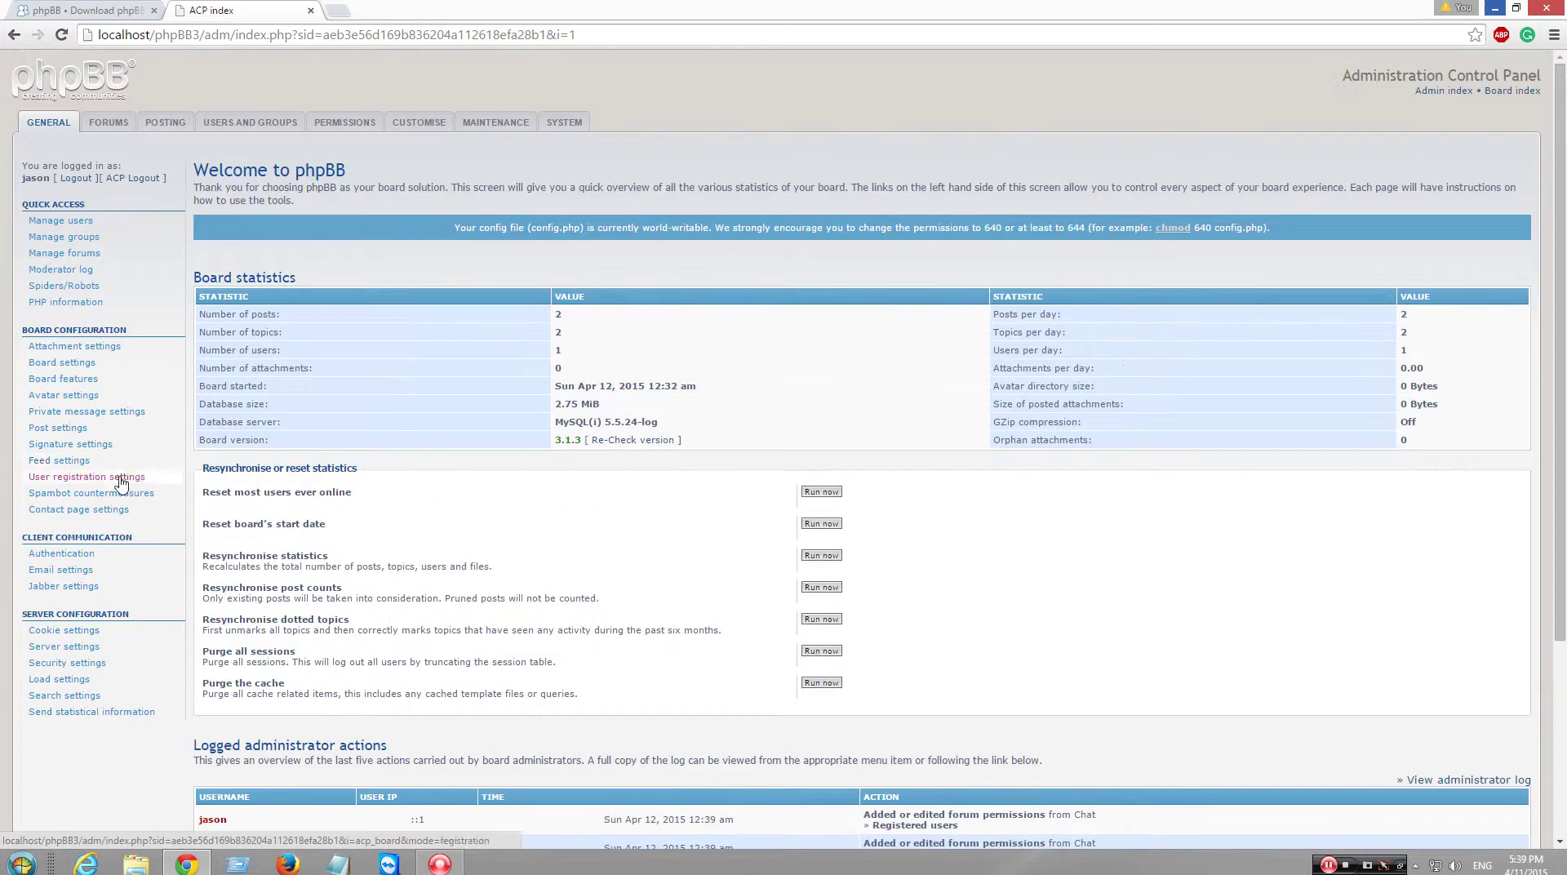
scroll(121, 486, "down", 1)
scroll(135, 616, "down", 1)
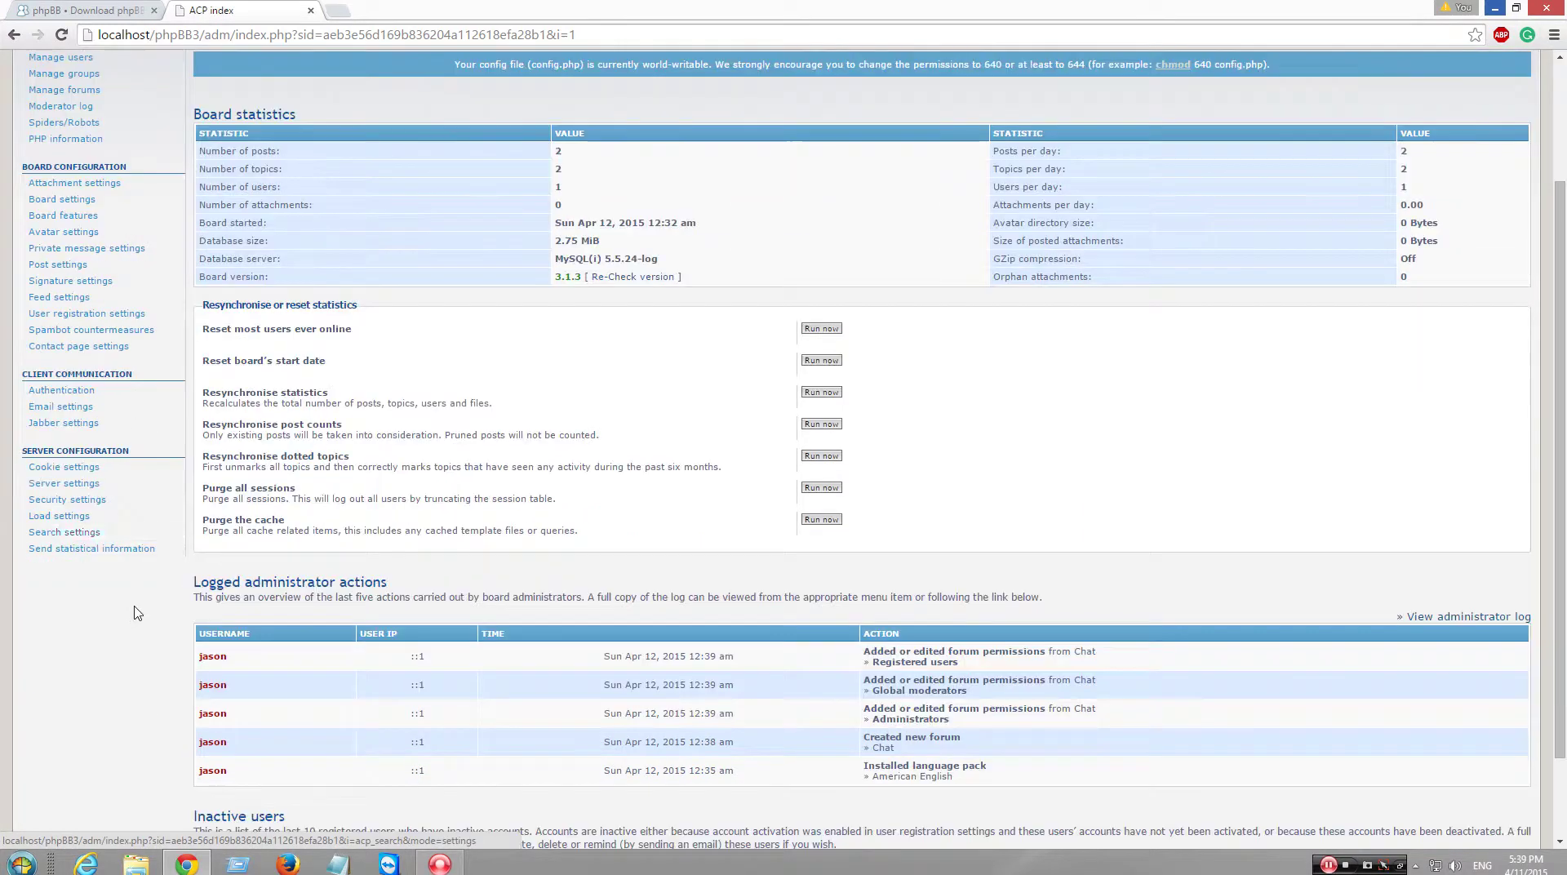
scroll(157, 595, "up", 1)
left_click(337, 11)
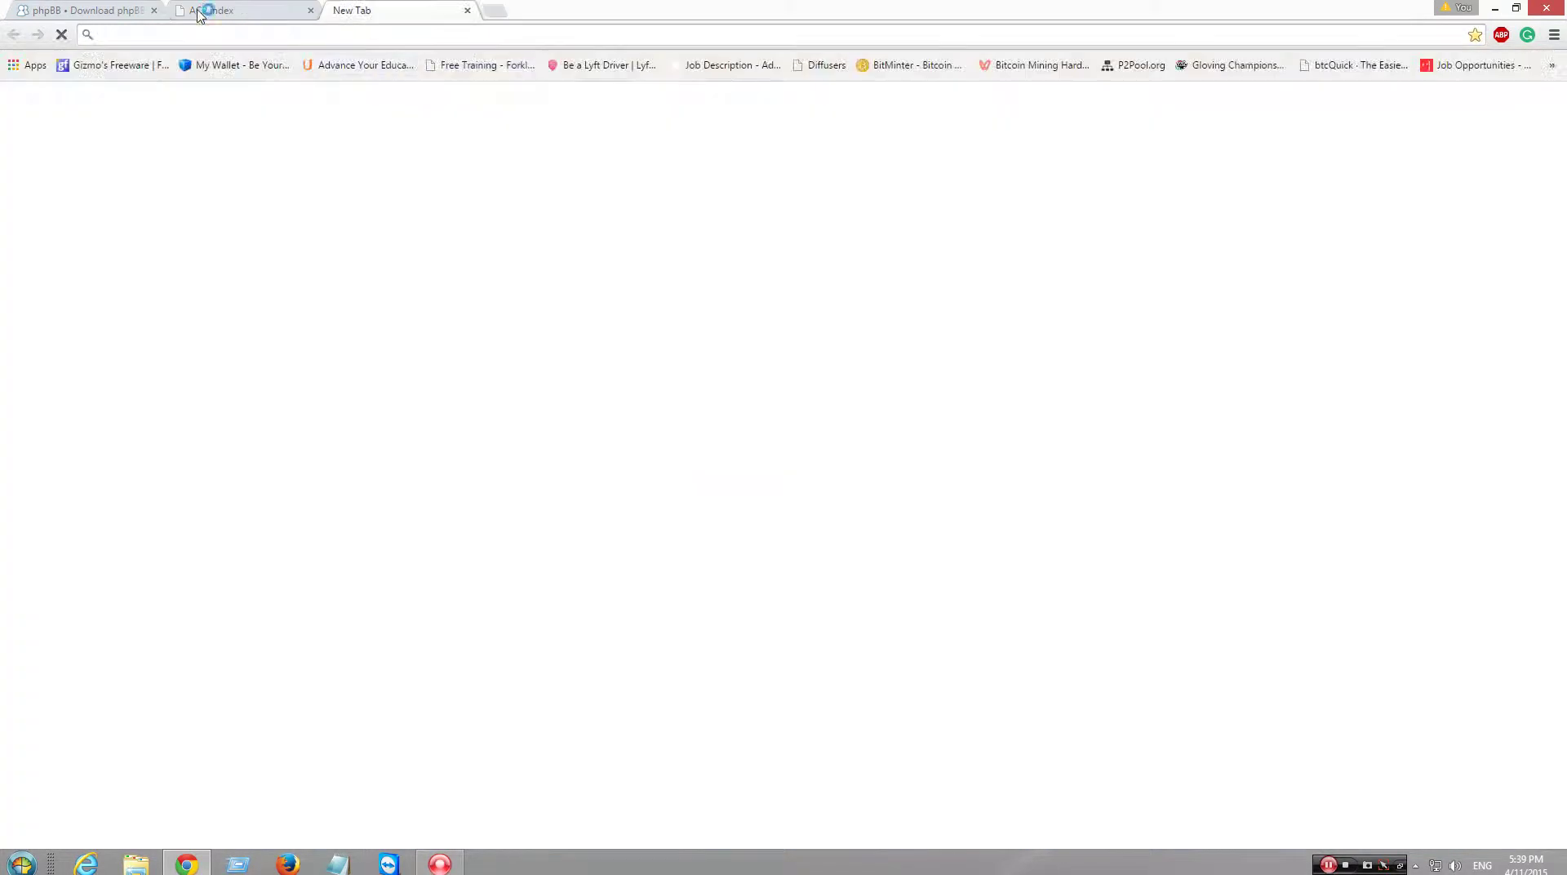
- On phpBB.com, open the Installing & Using Styles guide under Customise > Styles
left_click(135, 10)
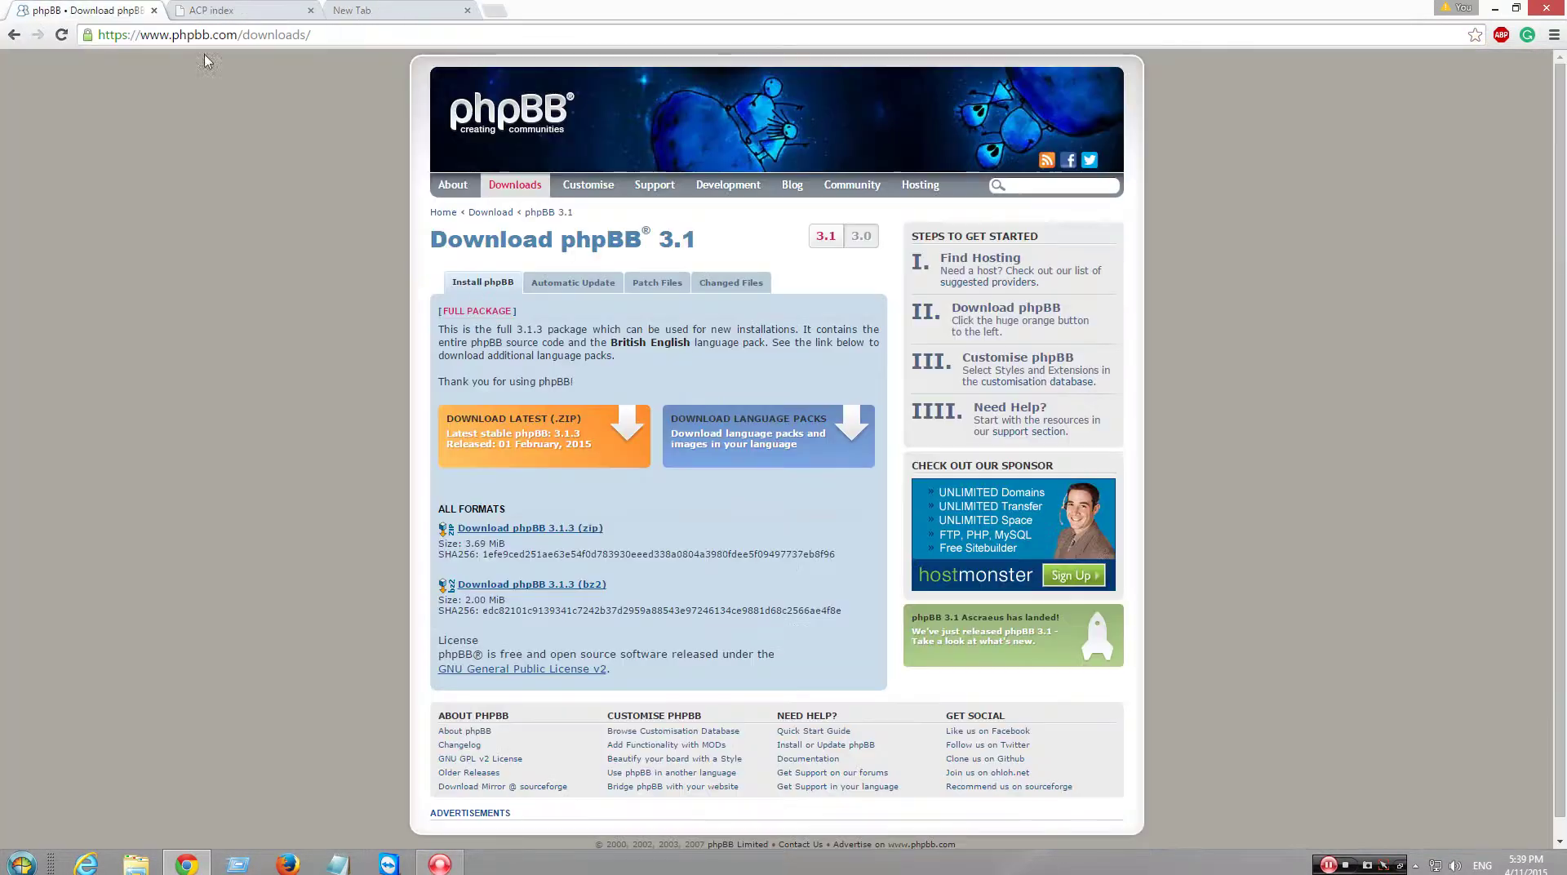
left_click(604, 184)
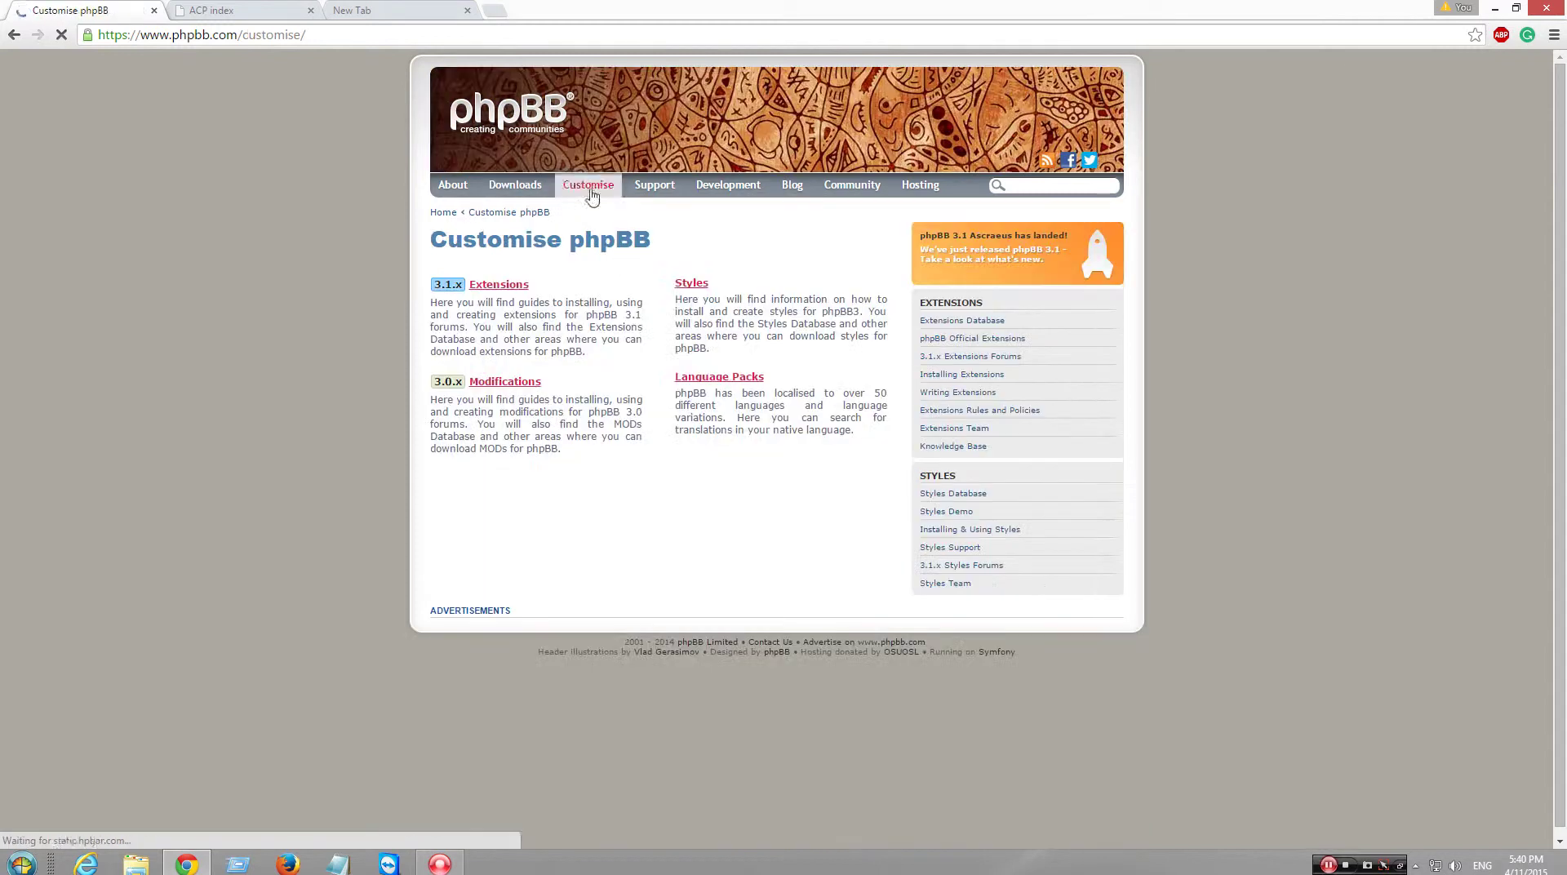
left_click(686, 287)
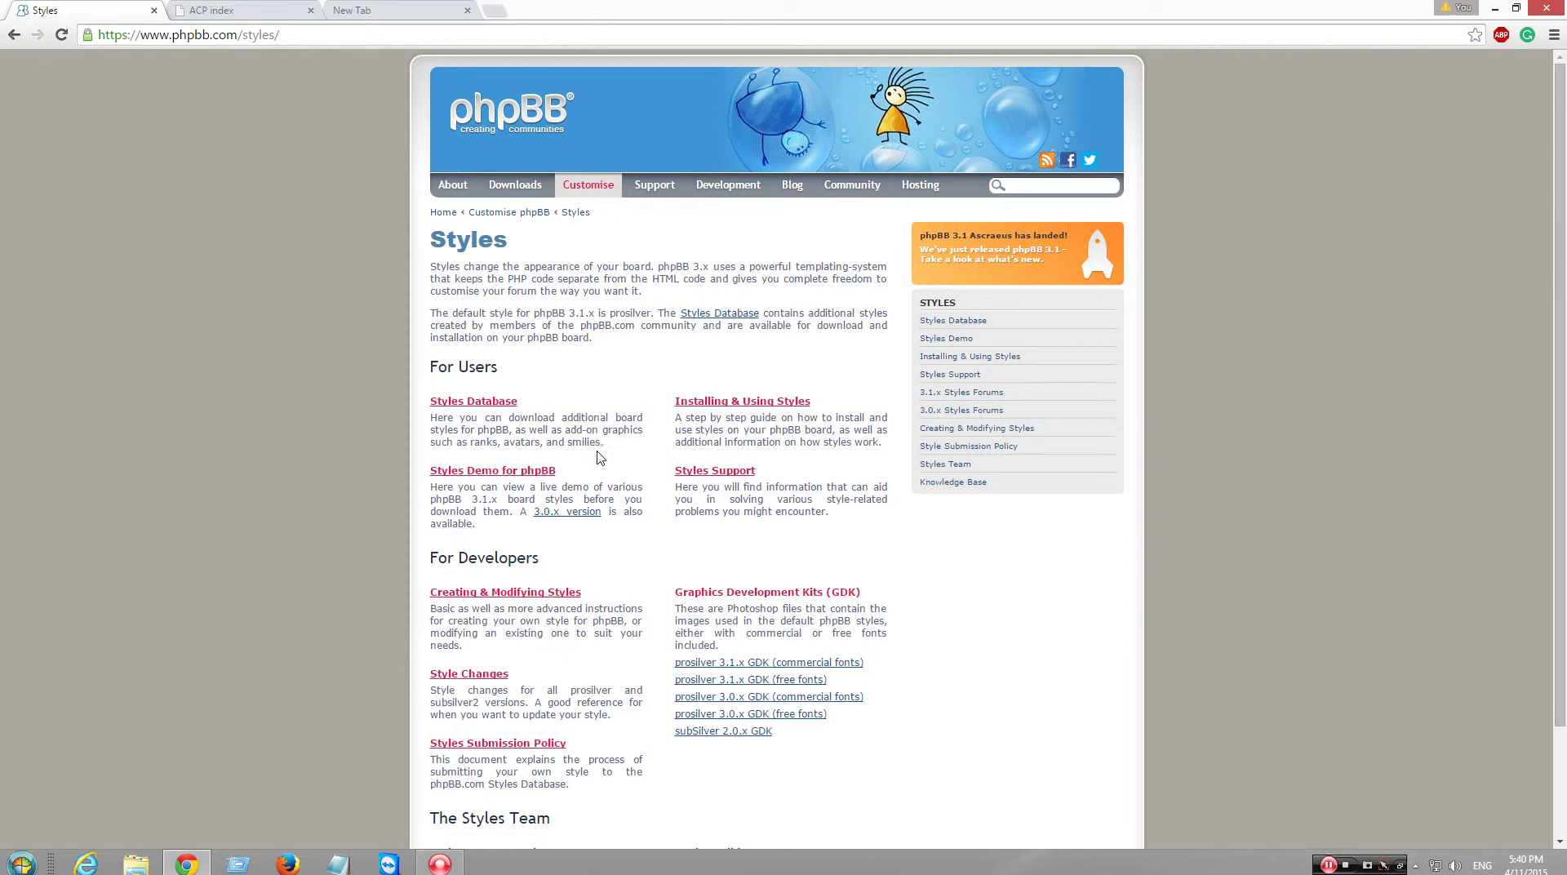
left_click(739, 401)
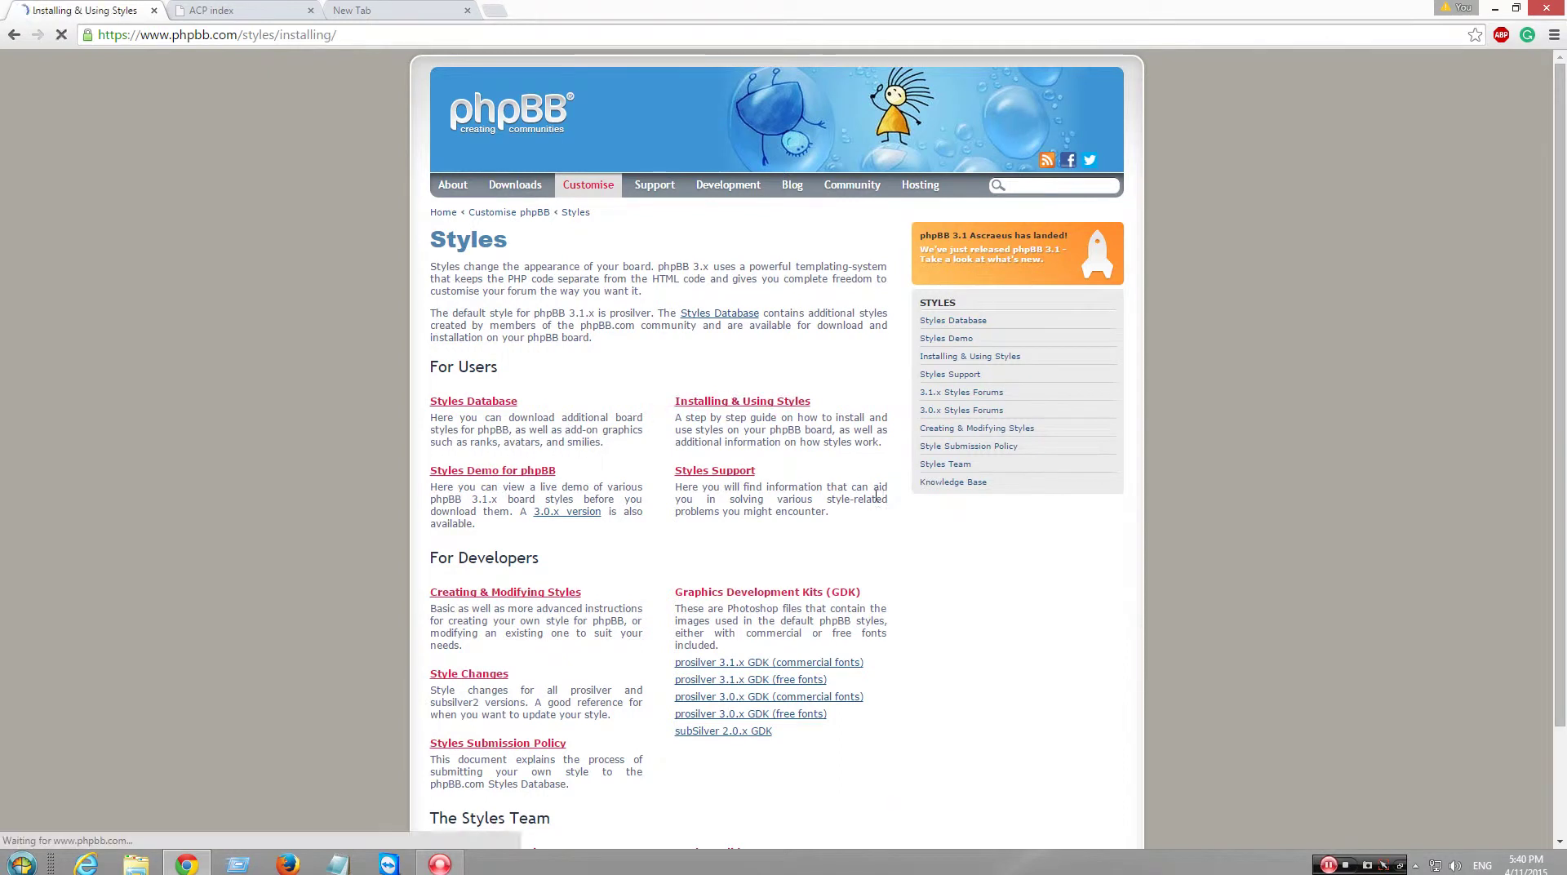
- Read through the guide, then go to the Styles Database
scroll(805, 508, "down", 1)
scroll(757, 498, "down", 1)
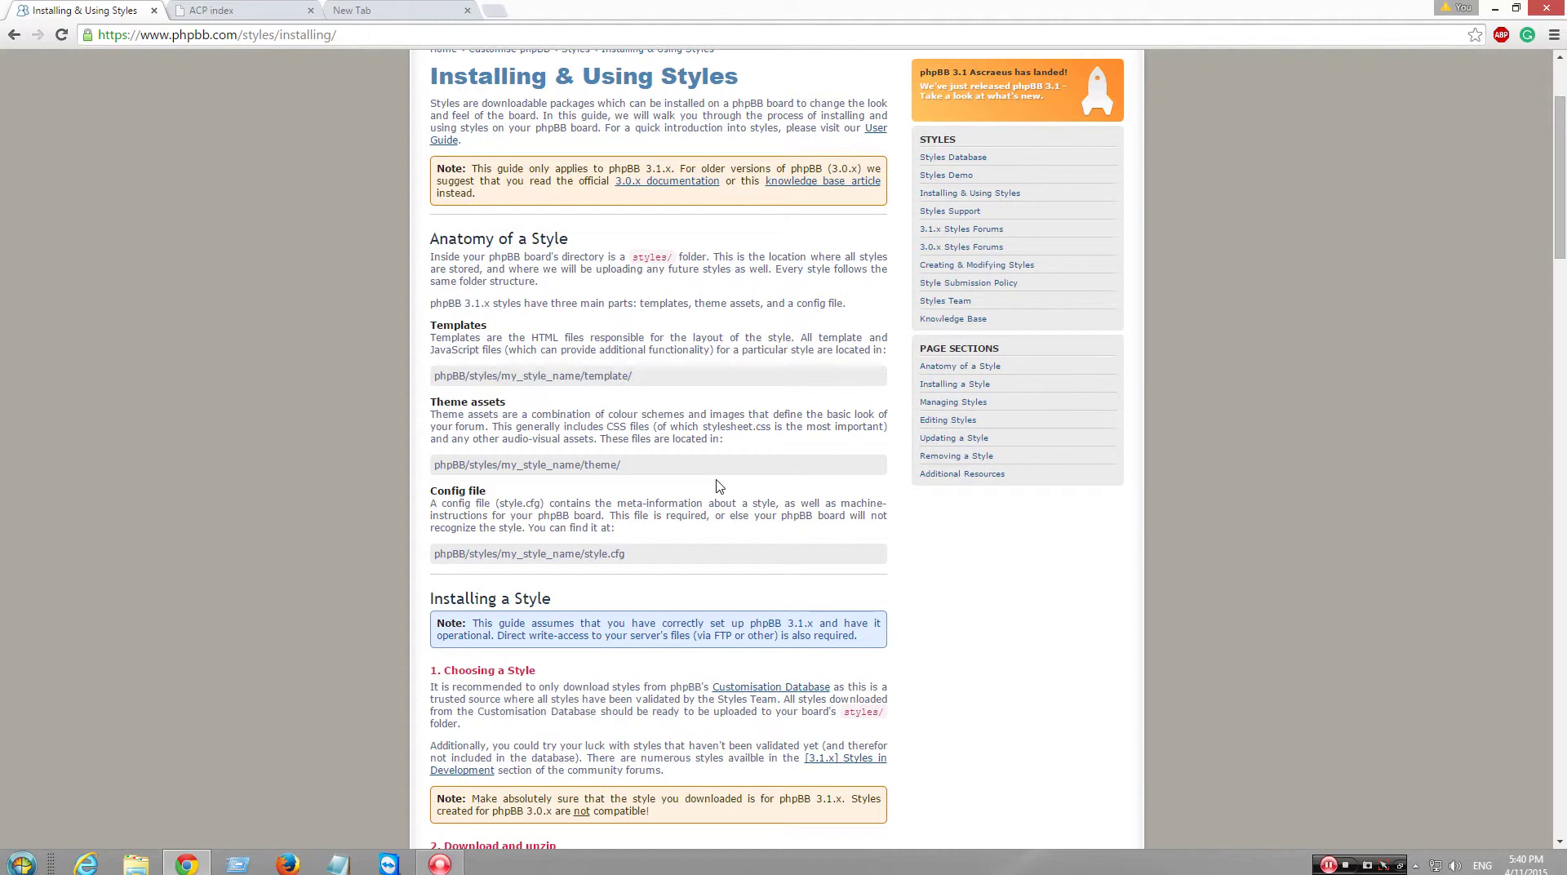
scroll(726, 485, "down", 1)
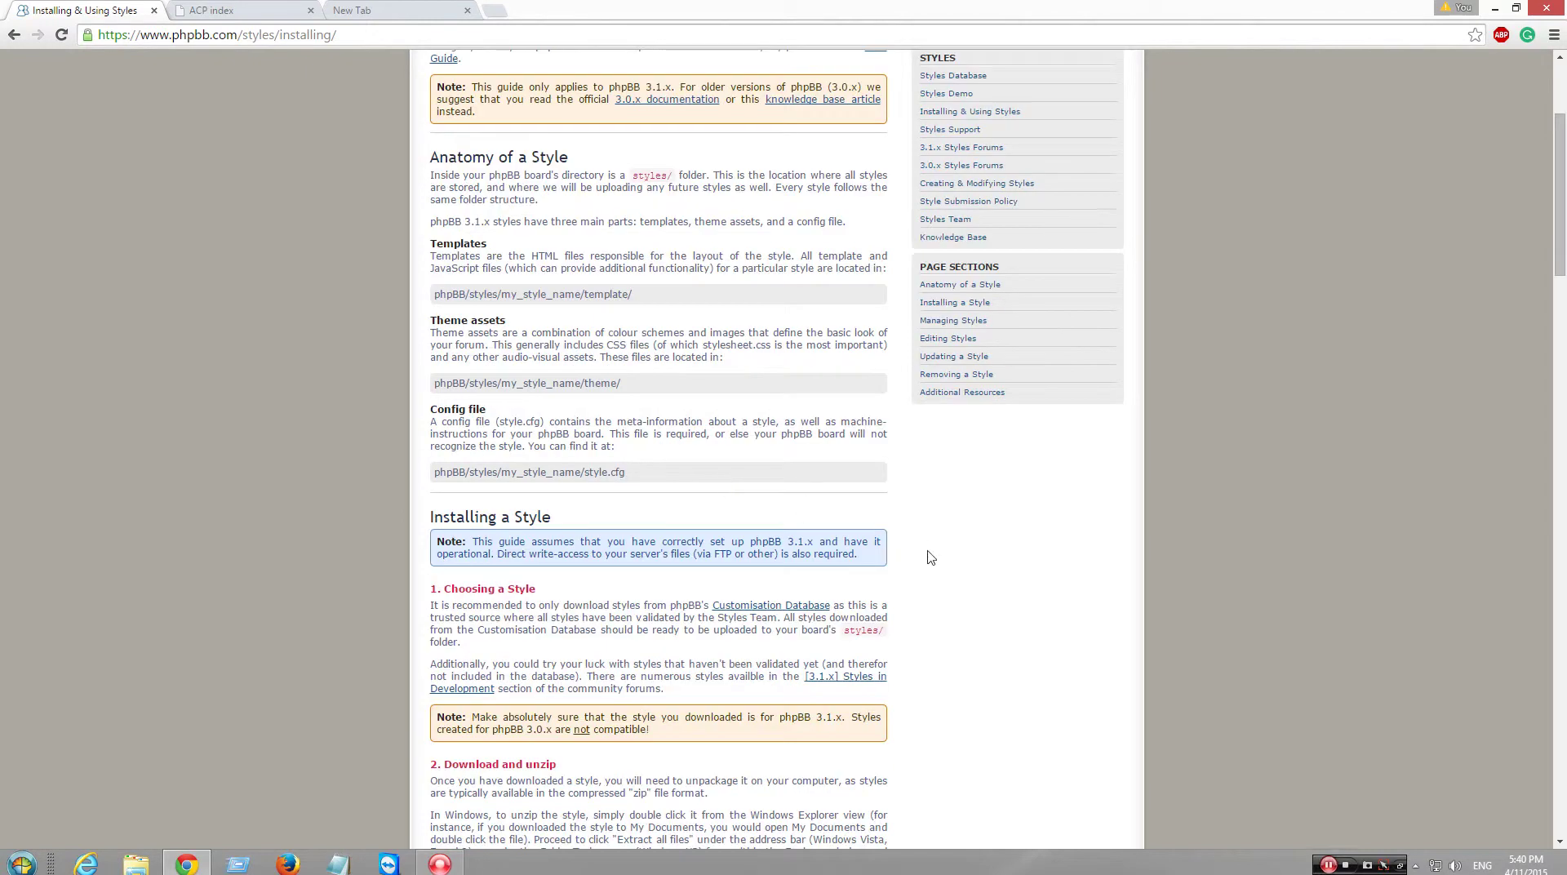
scroll(930, 558, "down", 4)
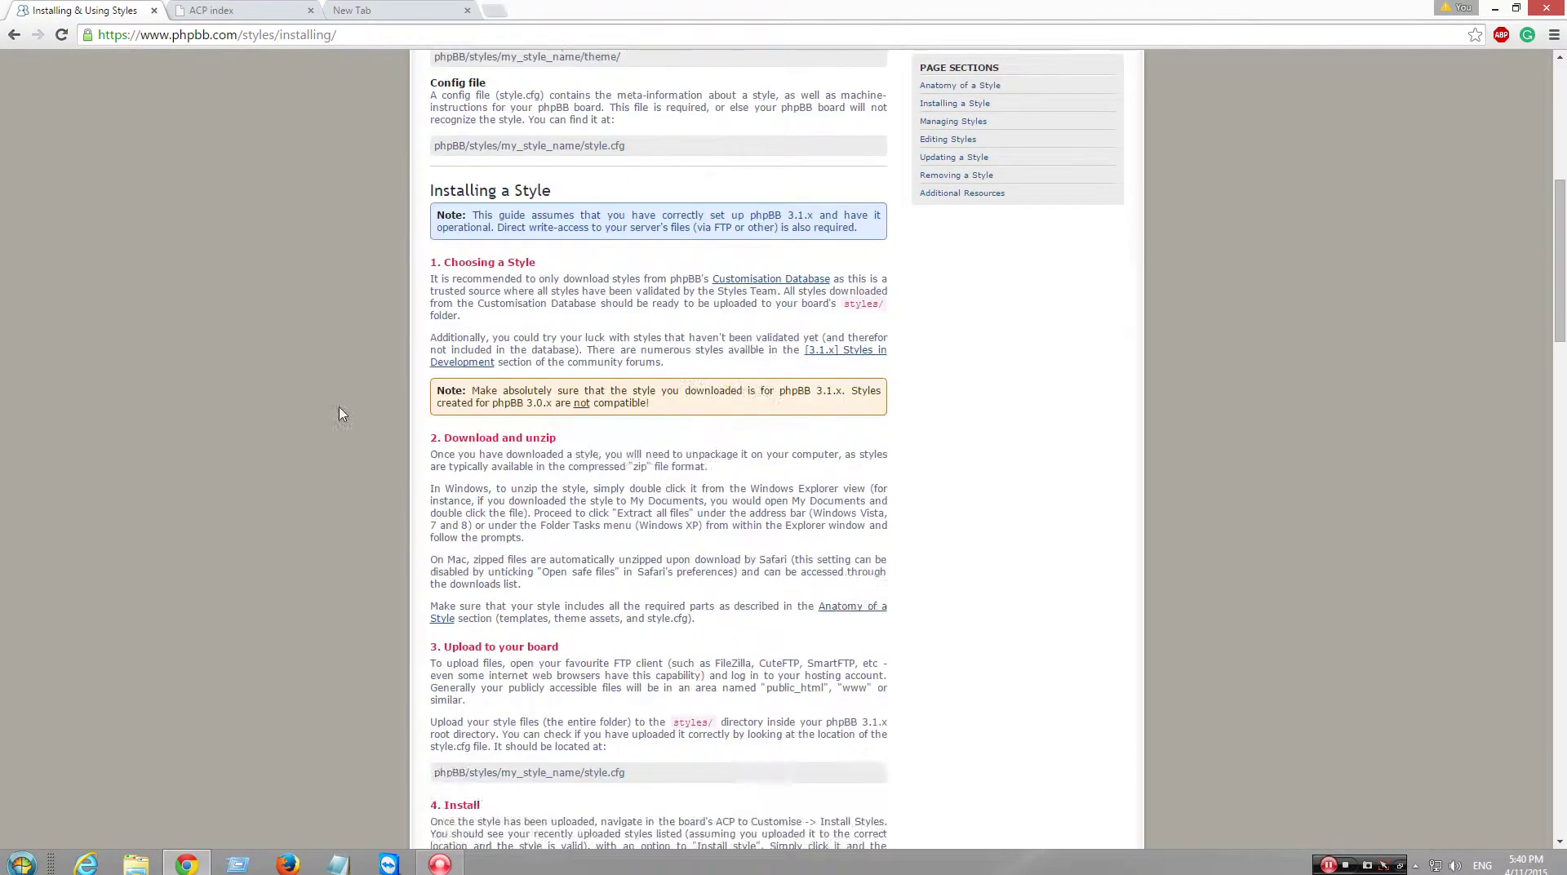
scroll(342, 414, "down", 3)
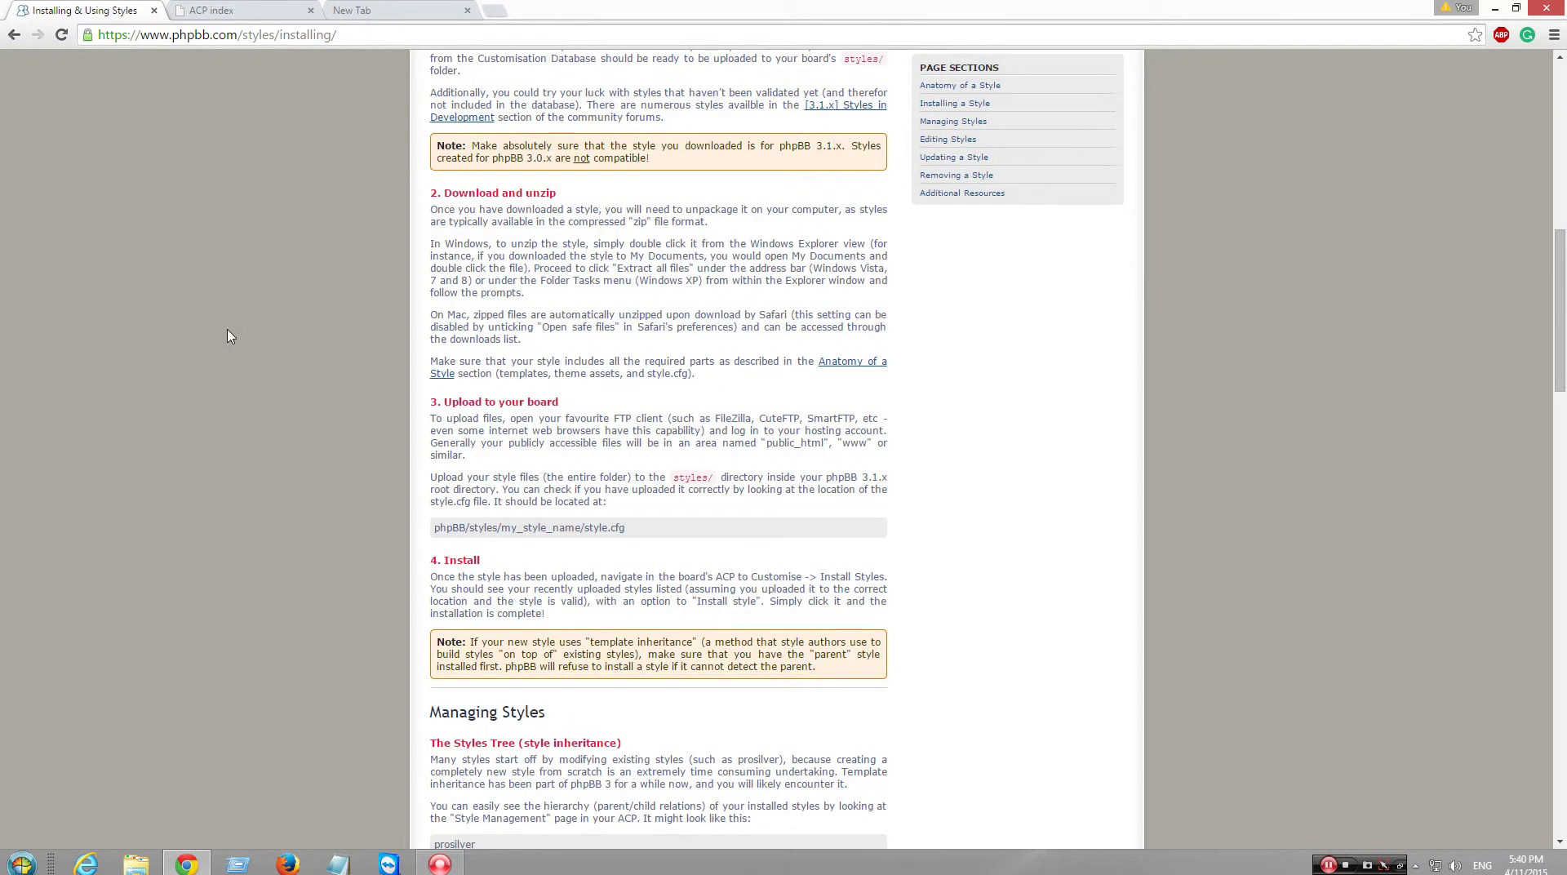
scroll(571, 423, "down", 4)
scroll(384, 342, "down", 6)
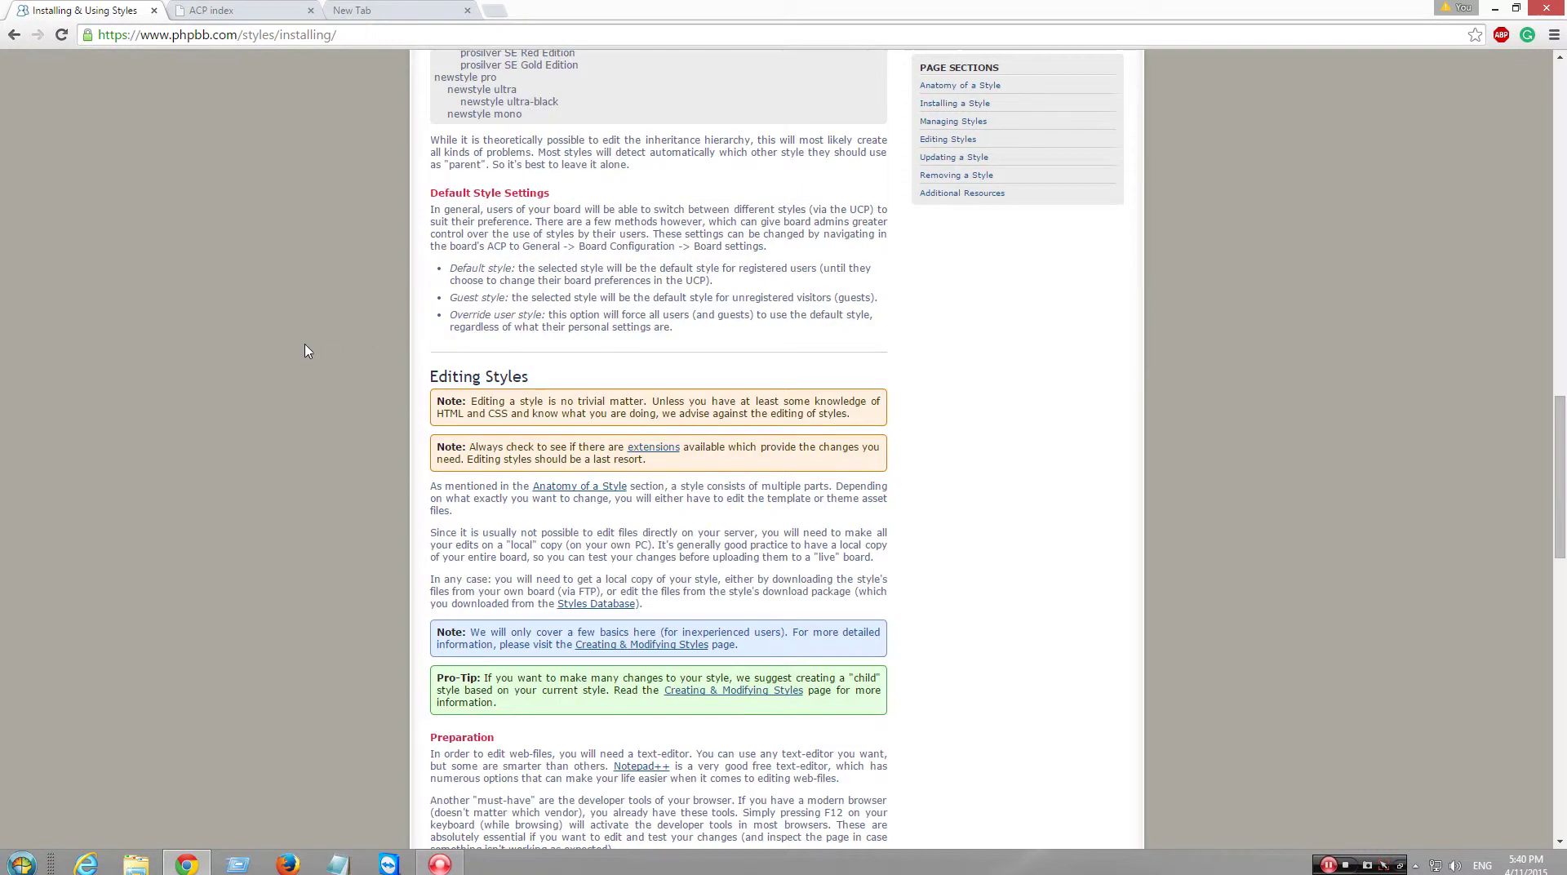
scroll(306, 351, "down", 2)
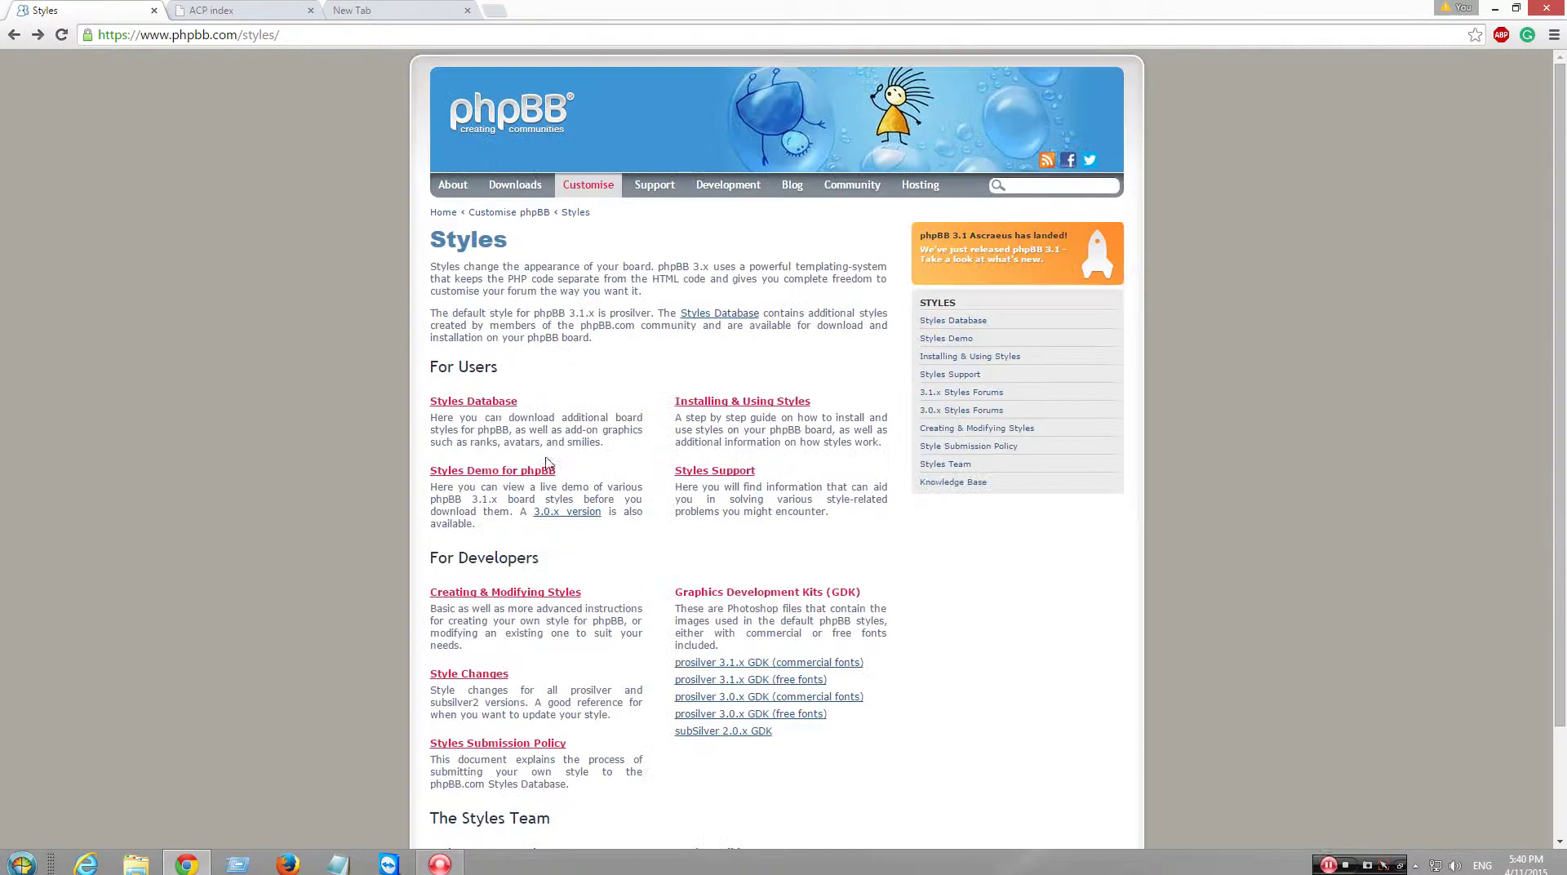
left_click(502, 402)
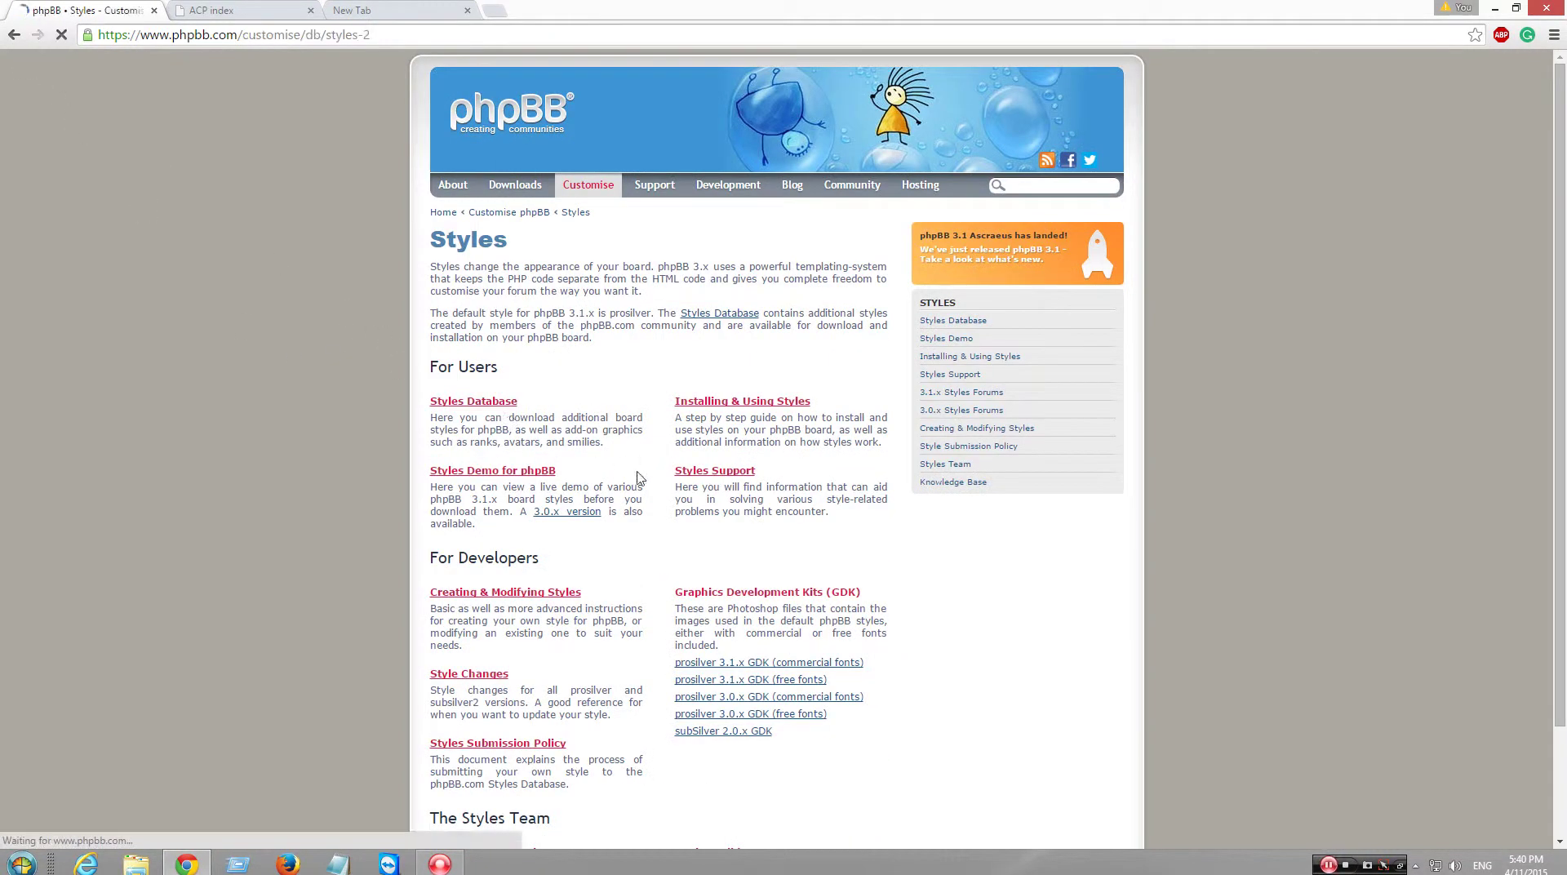
- Find proFormell in the Styles Database and download version 2.0.0 as proFormell_2.0.0.zip
scroll(686, 532, "down", 1)
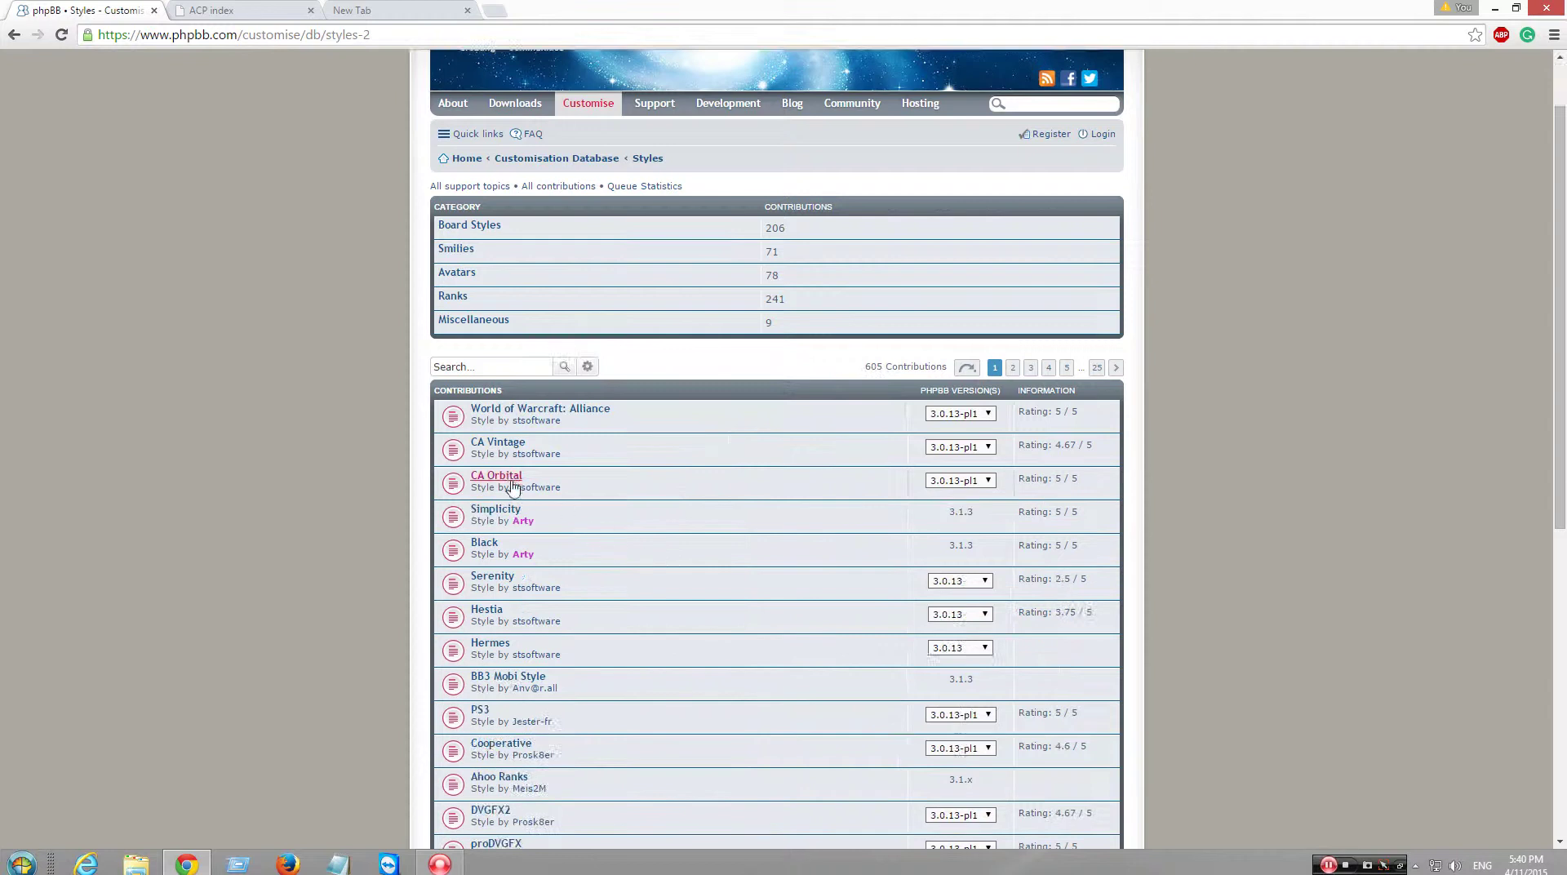
left_click(519, 446)
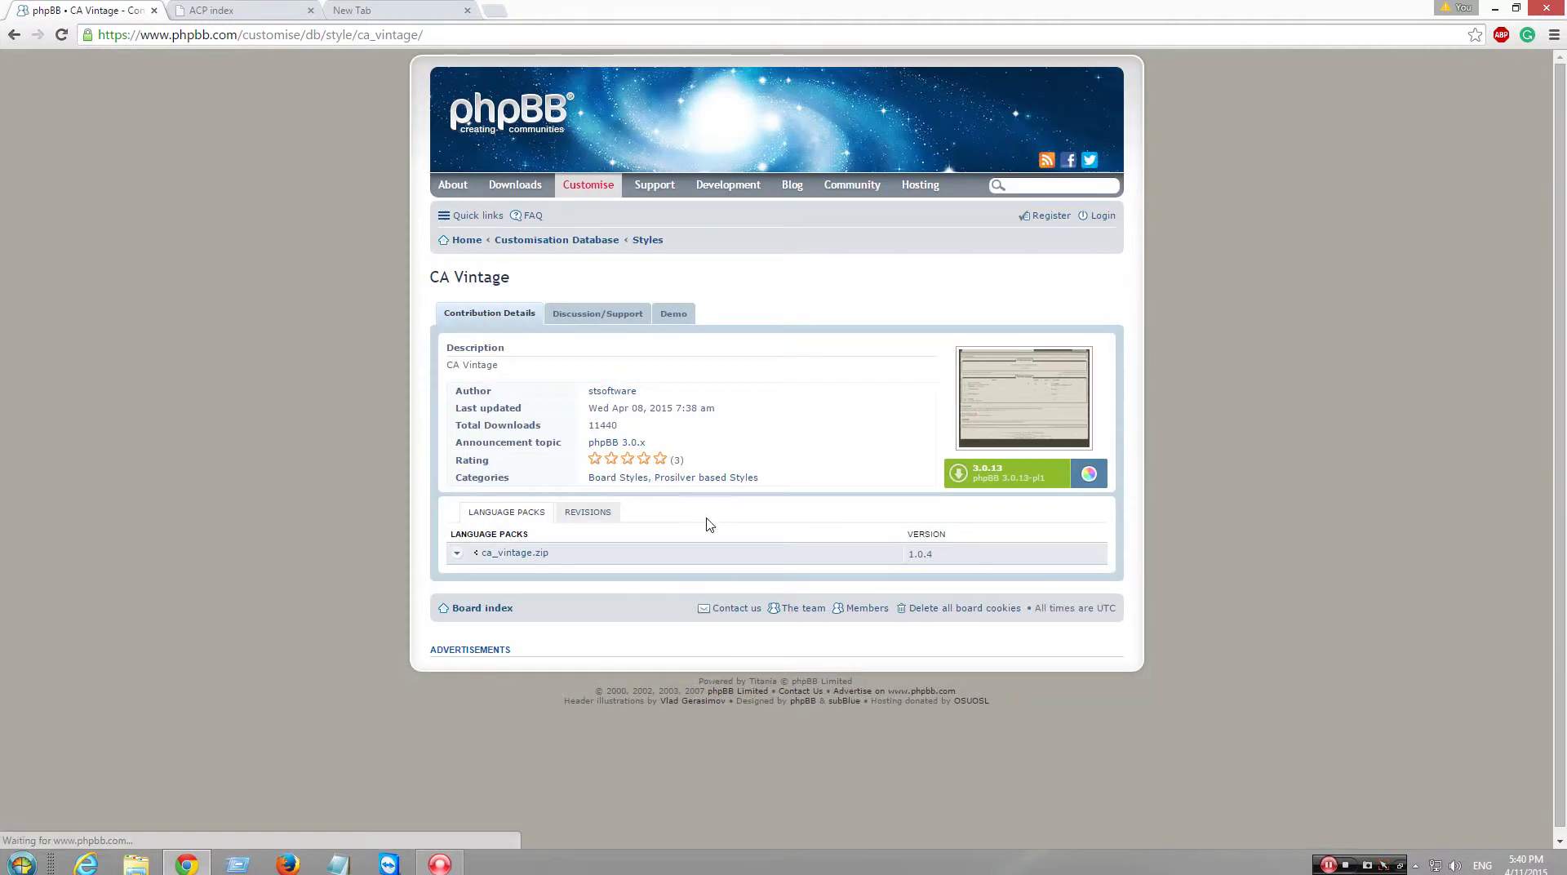
left_click(14, 34)
scroll(698, 581, "down", 3)
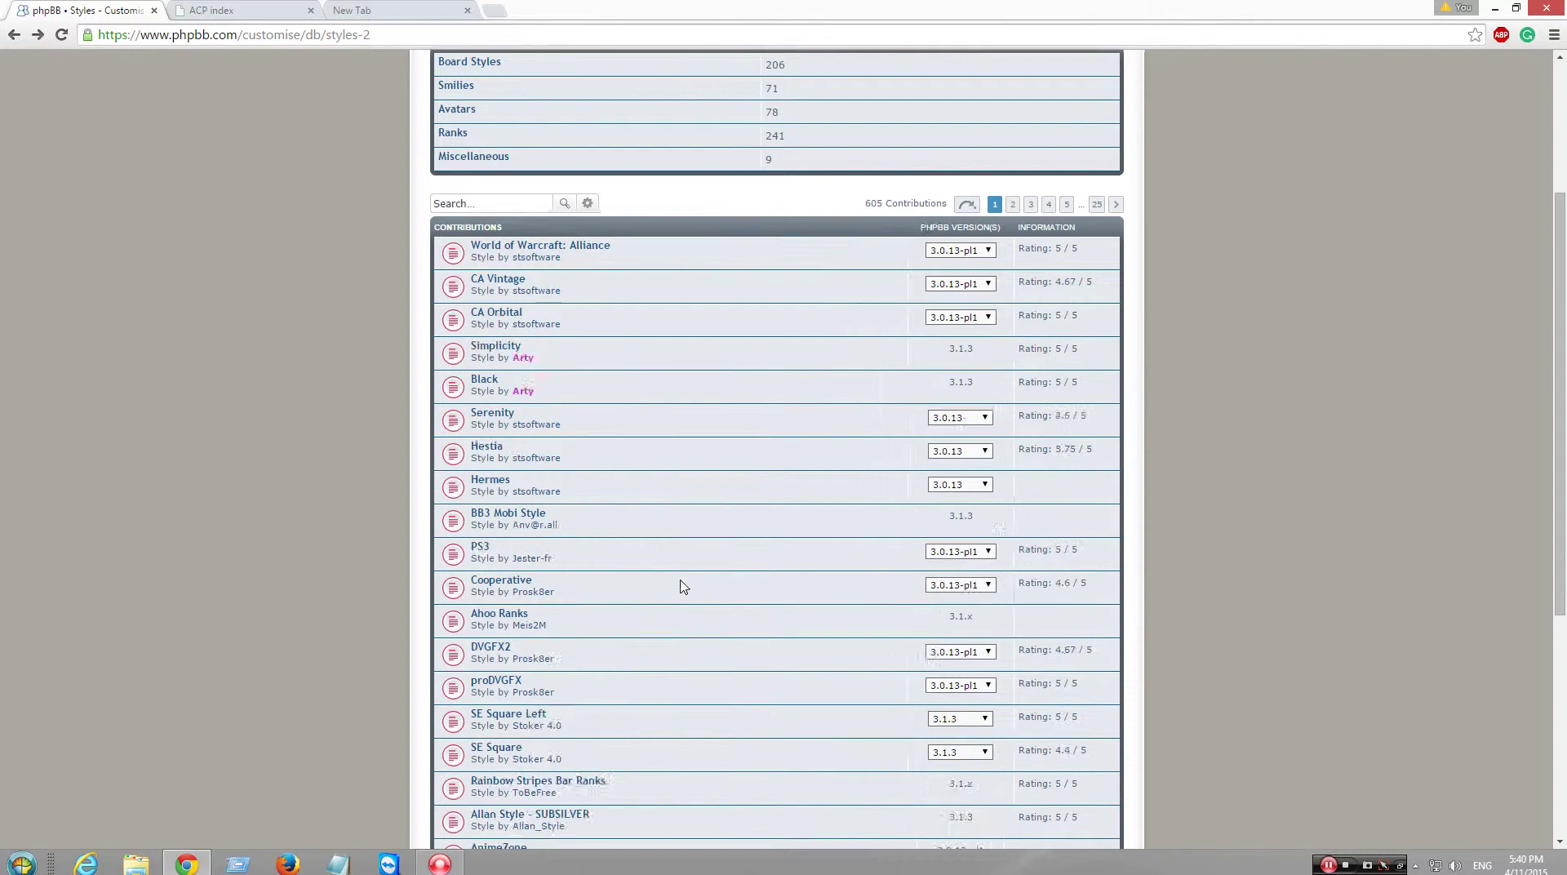
scroll(684, 586, "down", 2)
scroll(678, 587, "down", 1)
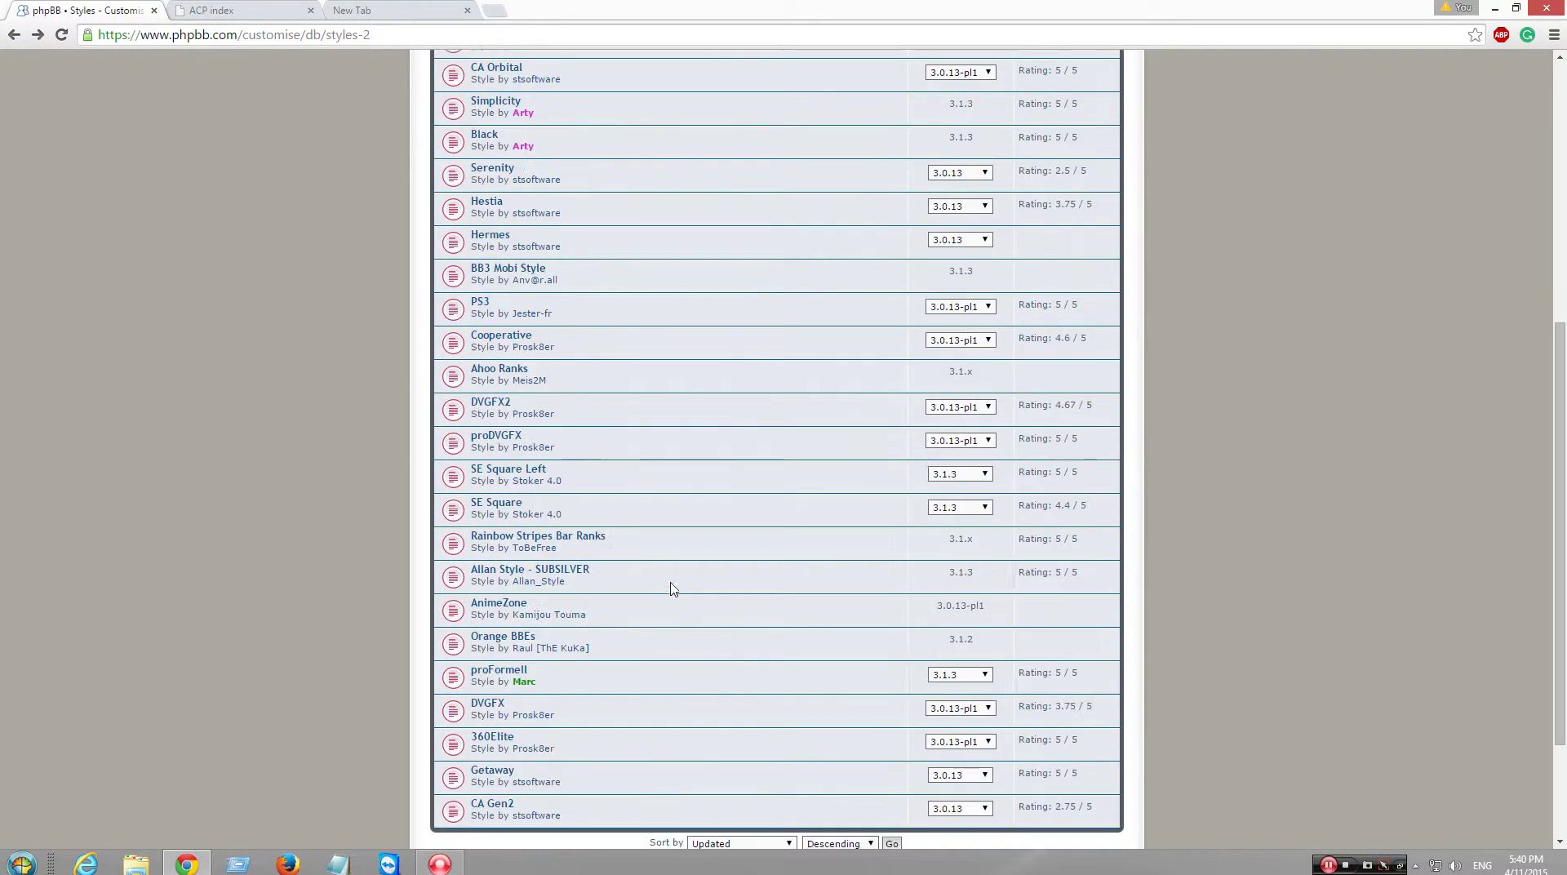
left_click(526, 670)
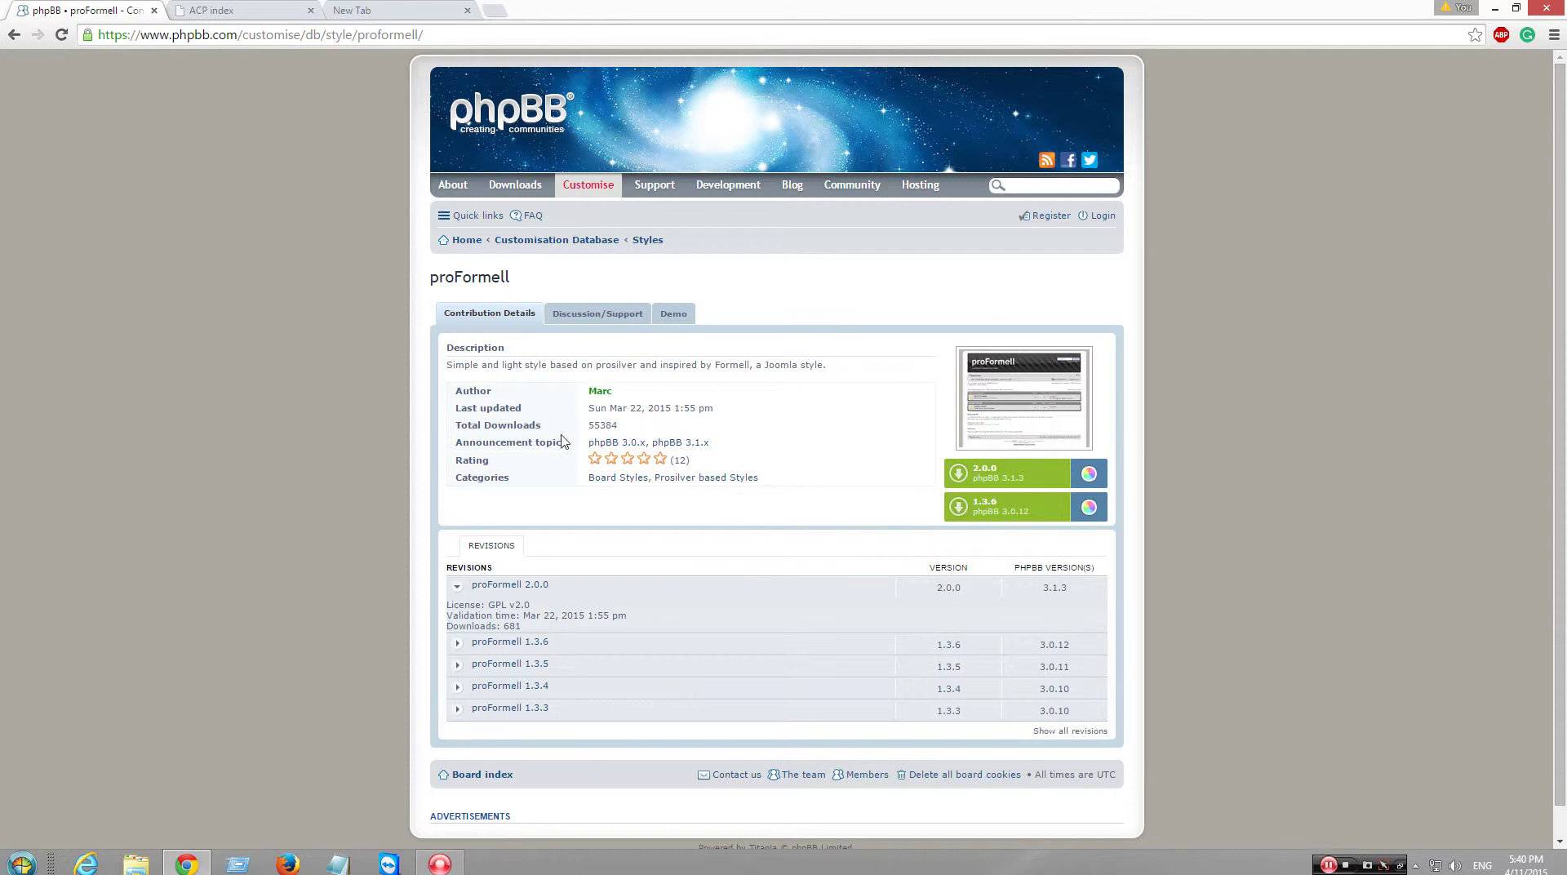
left_click(979, 477)
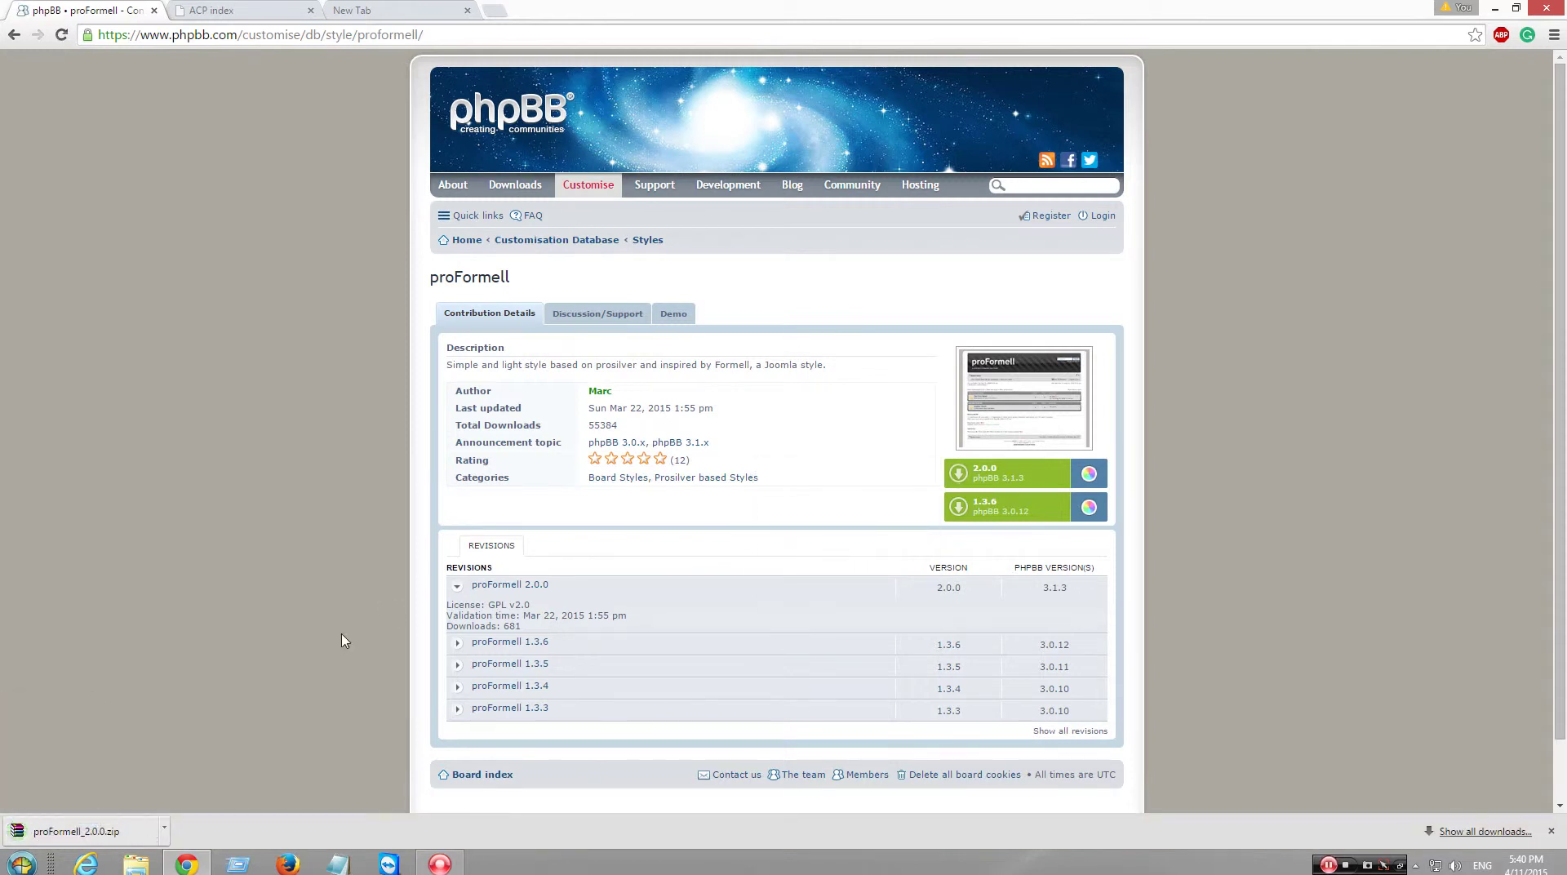
left_click(76, 831)
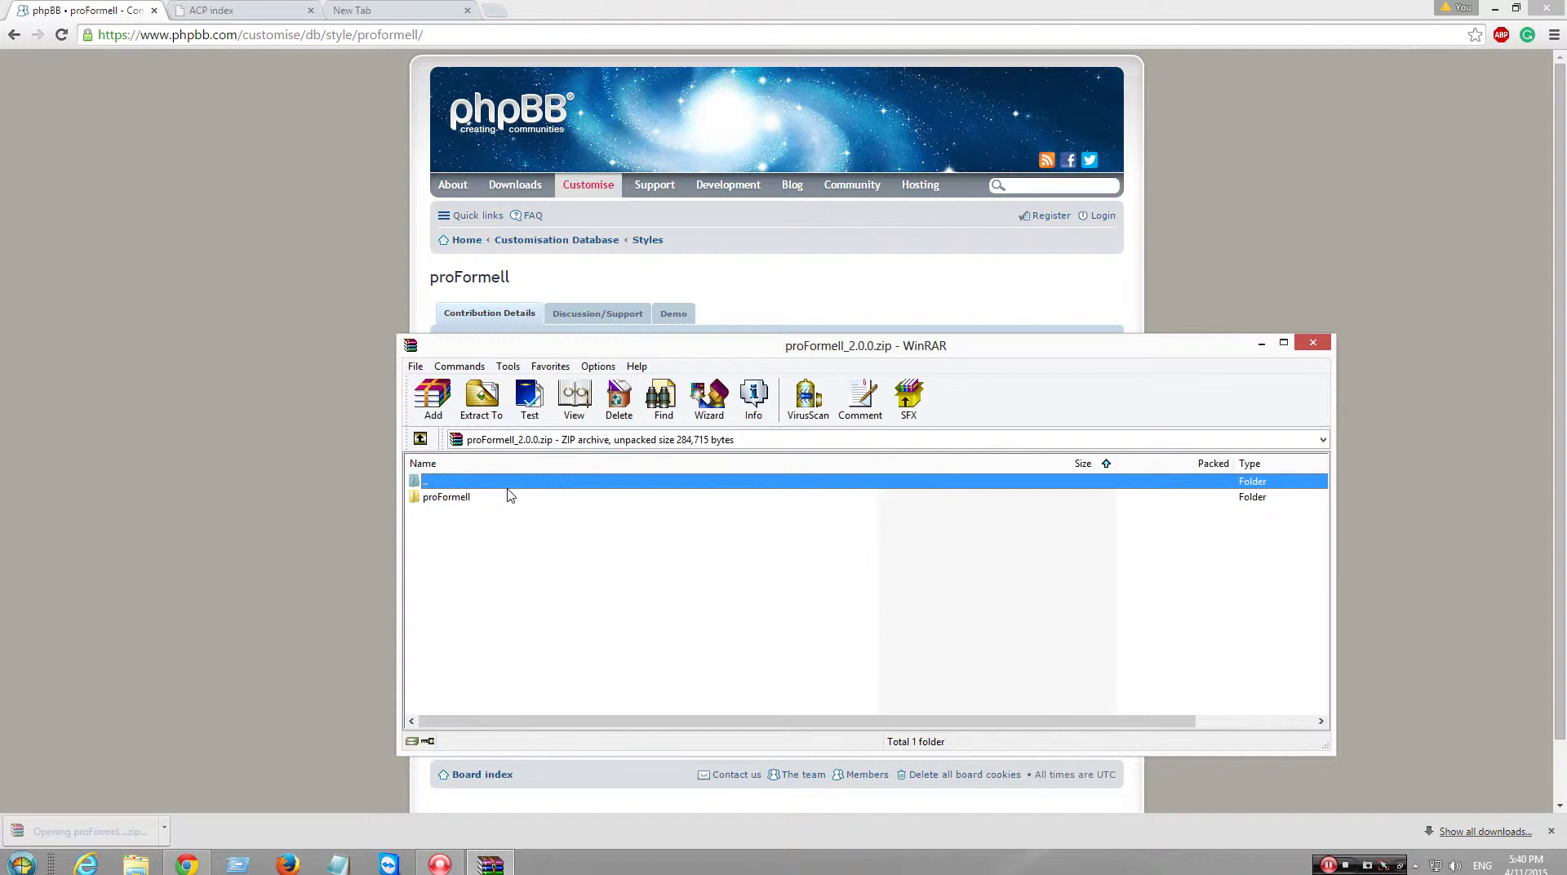
- Open proFormell_2.0.0.zip from Downloads in WinRAR and check the proFormell folder contents
key("BackSpace")
key("BackSpace")
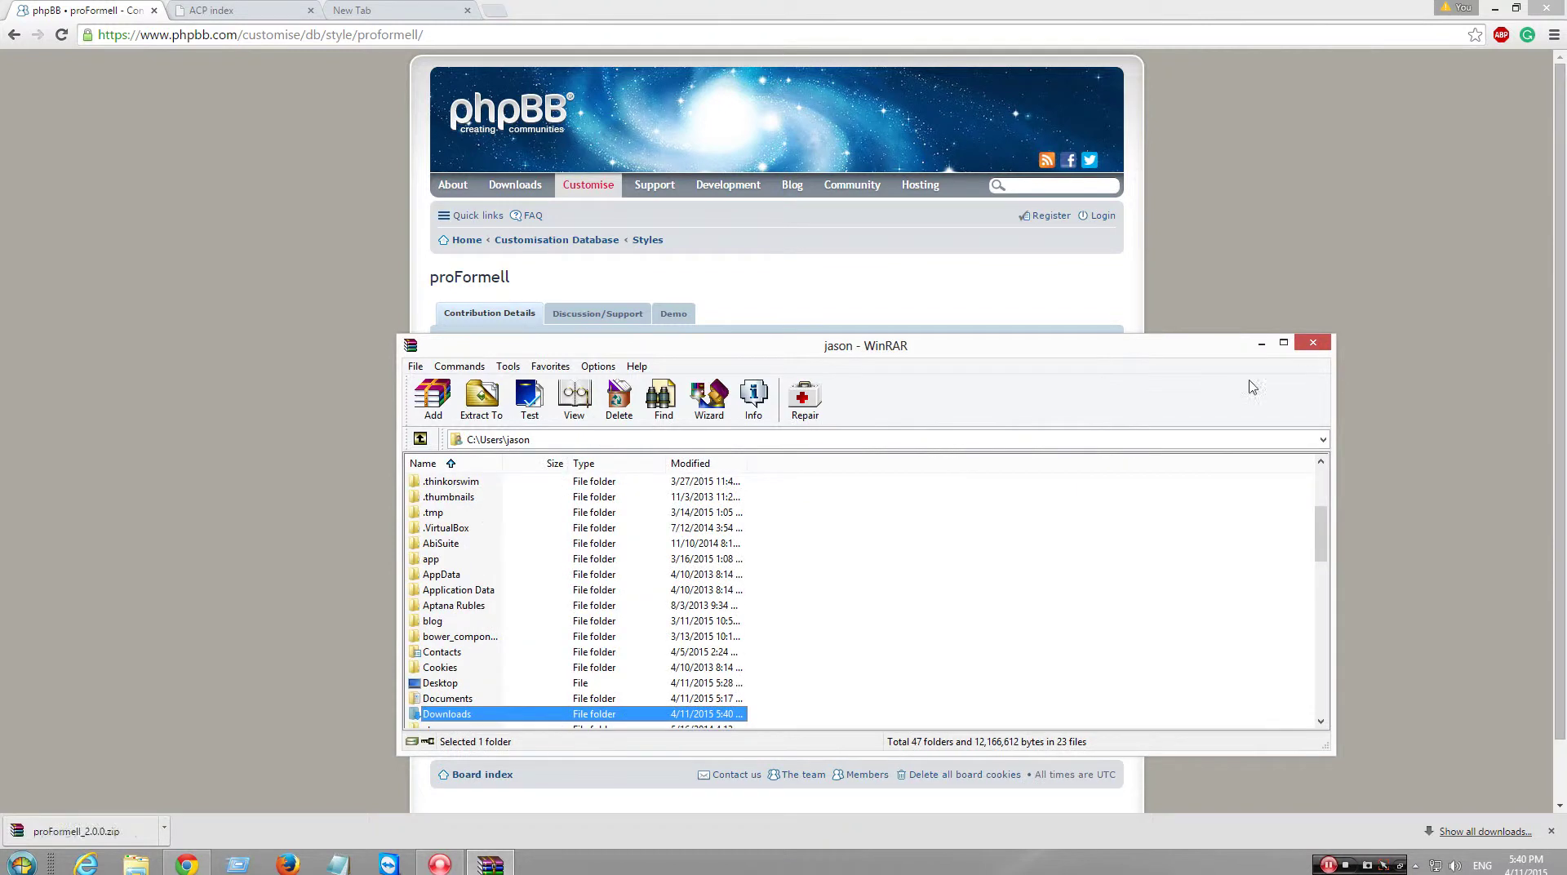
left_click(1312, 343)
left_click(1553, 34)
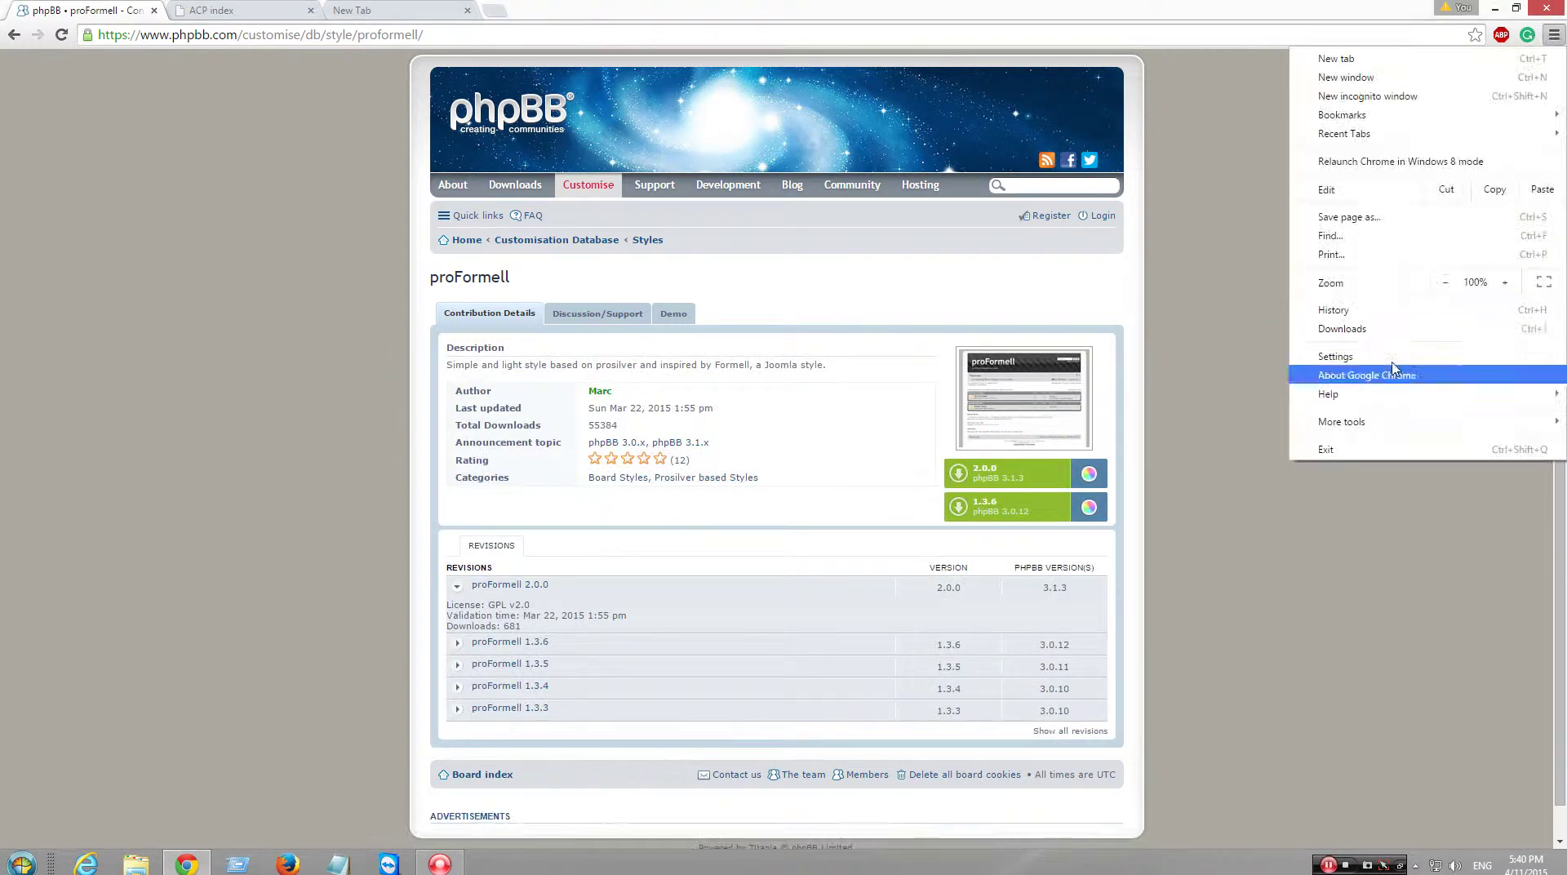
left_click(1379, 329)
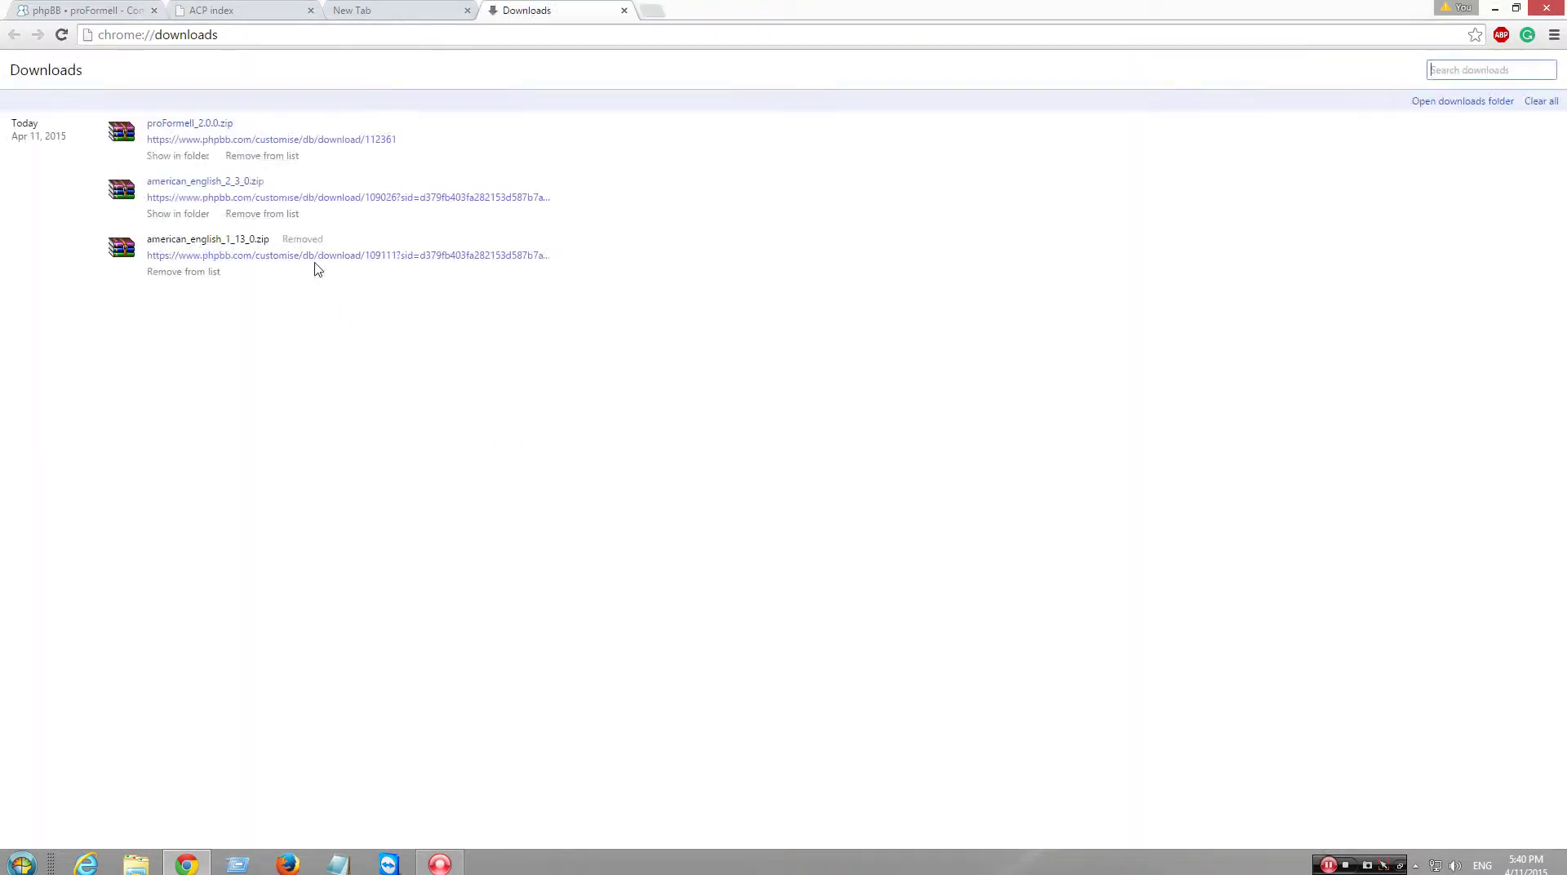
left_click(199, 123)
left_click(542, 498)
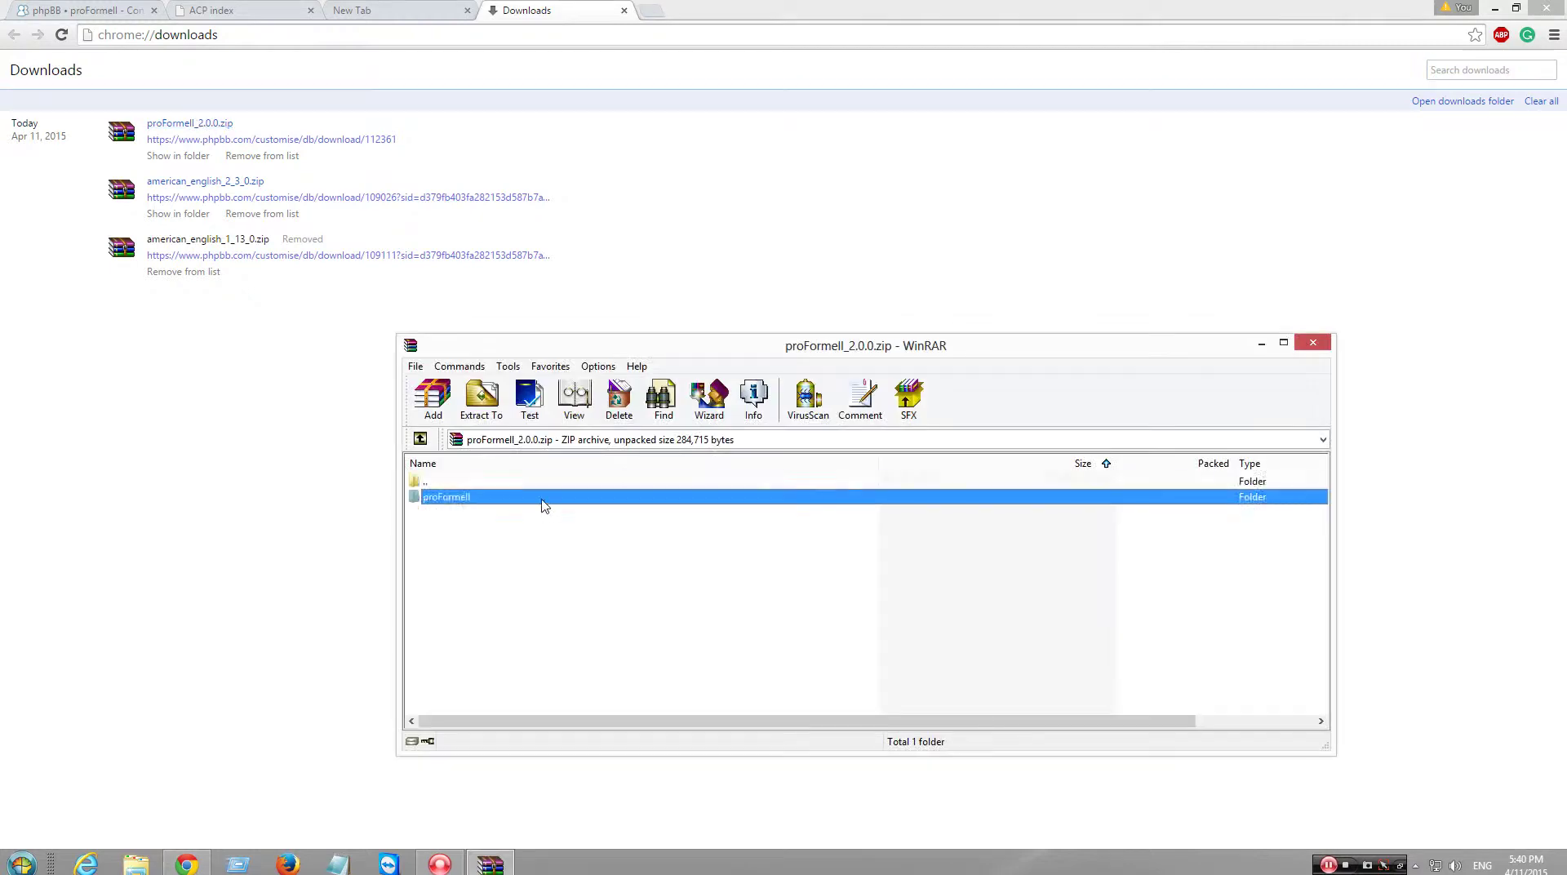
double_click(545, 498)
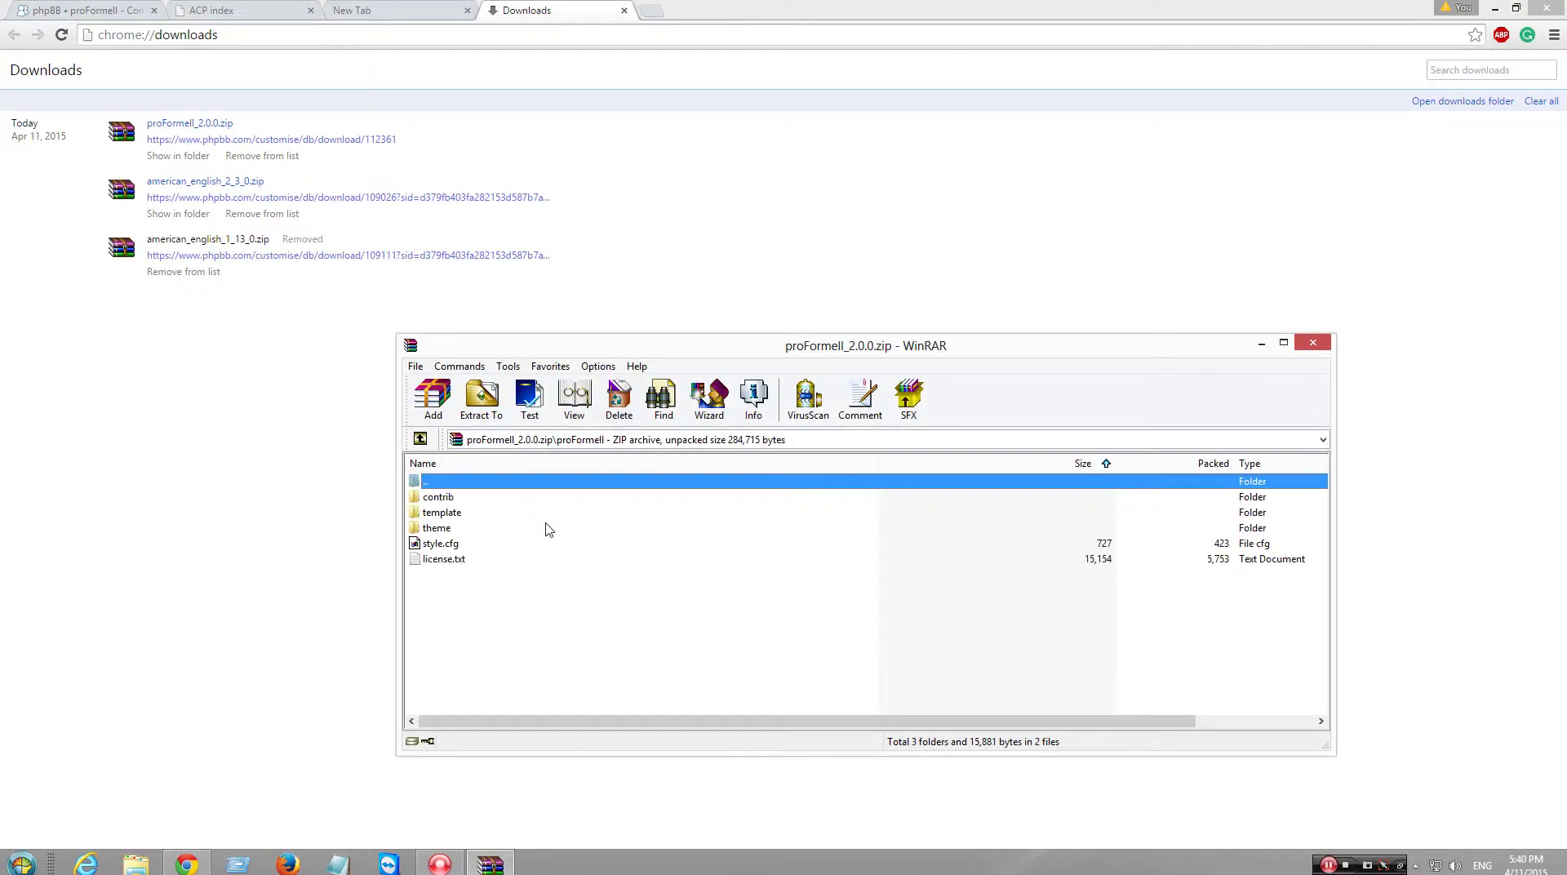
left_click(421, 441)
- Close the downloads and blank tabs to get back to the ACP index
left_click(448, 10)
left_click(563, 10)
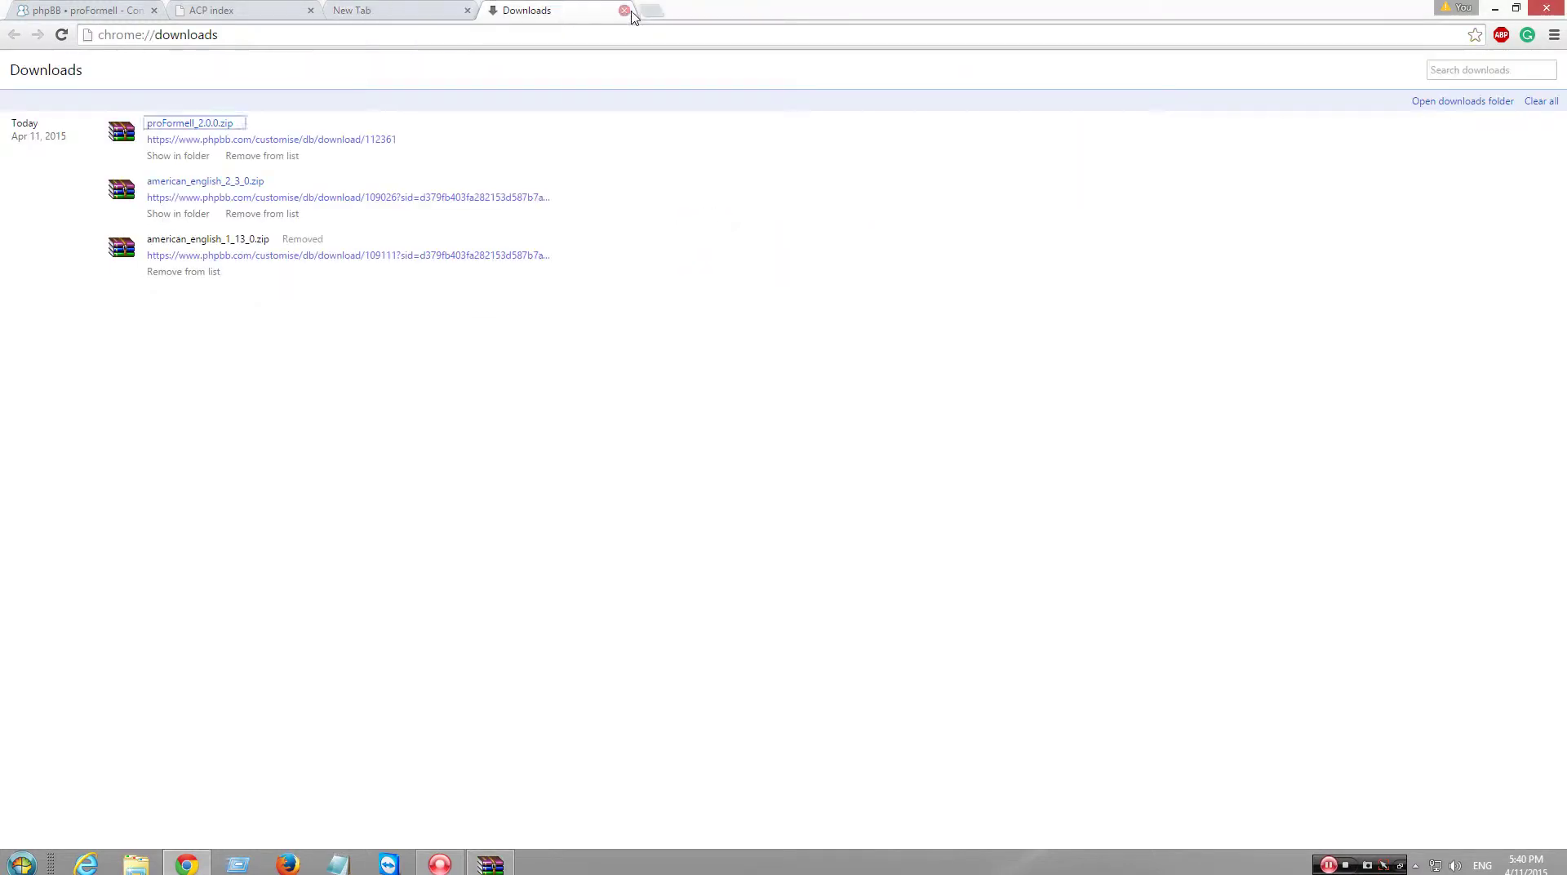
left_click(624, 11)
left_click(466, 10)
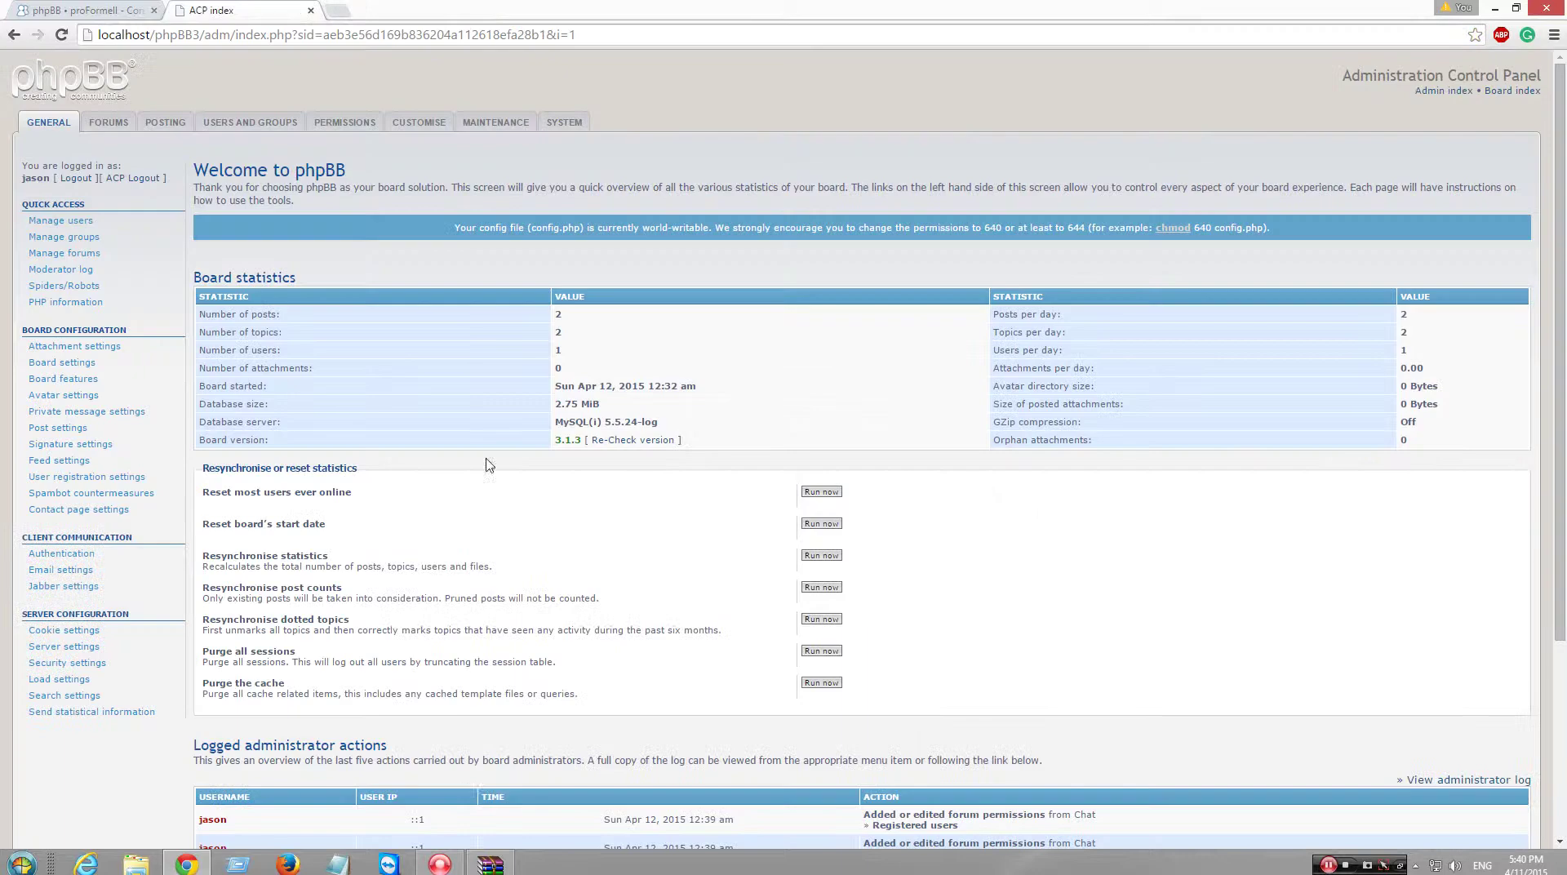
- Browse to C:\wamp\www\phpBB3\styles in a new Explorer window
left_click(490, 864)
left_click(136, 864)
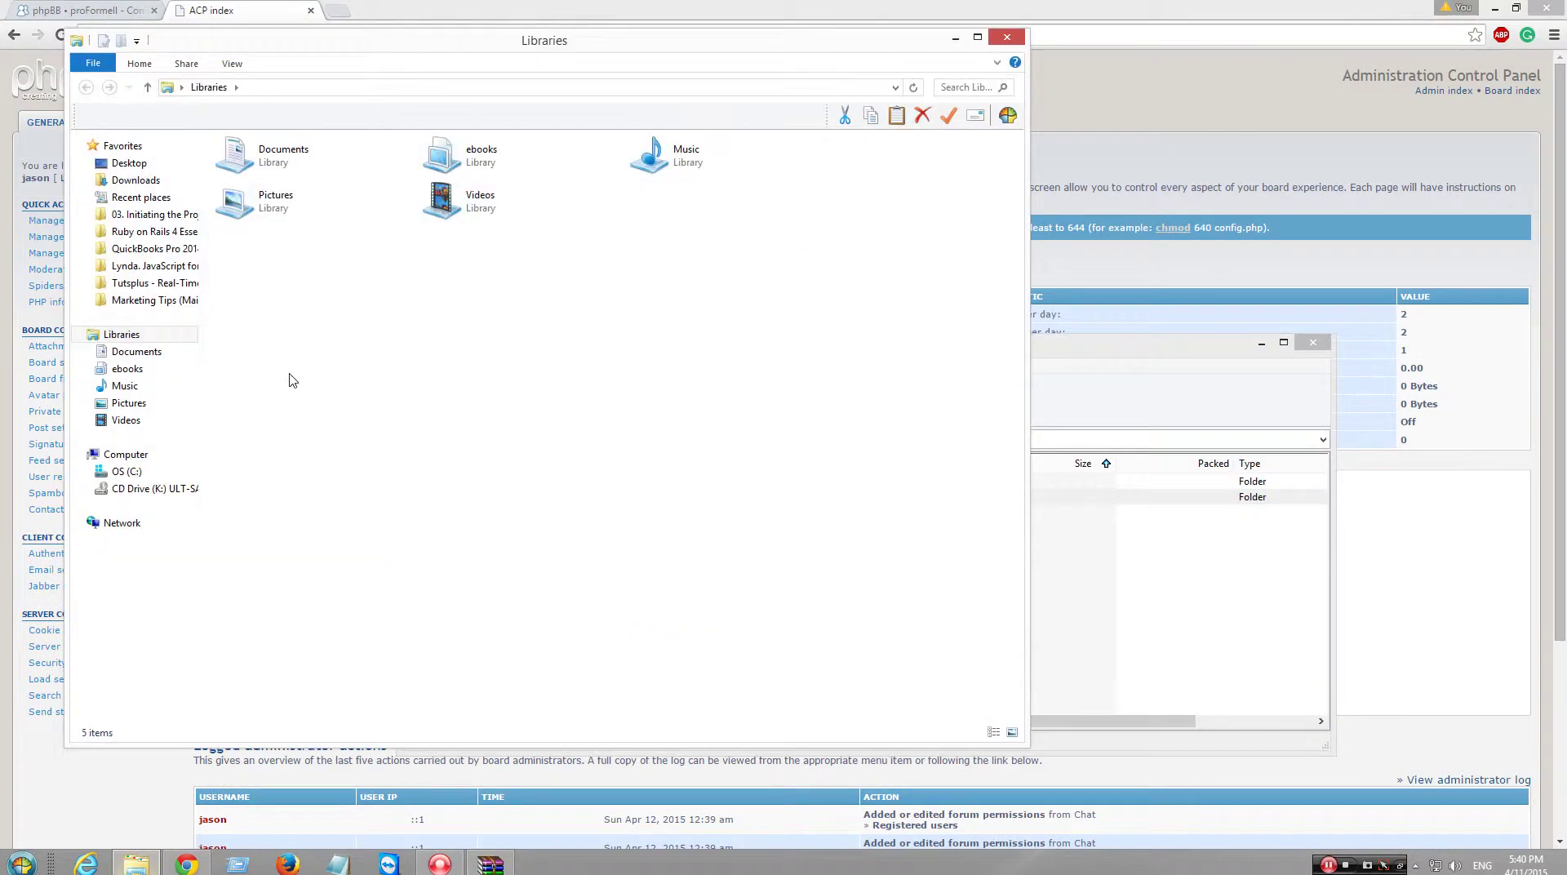
left_click(164, 472)
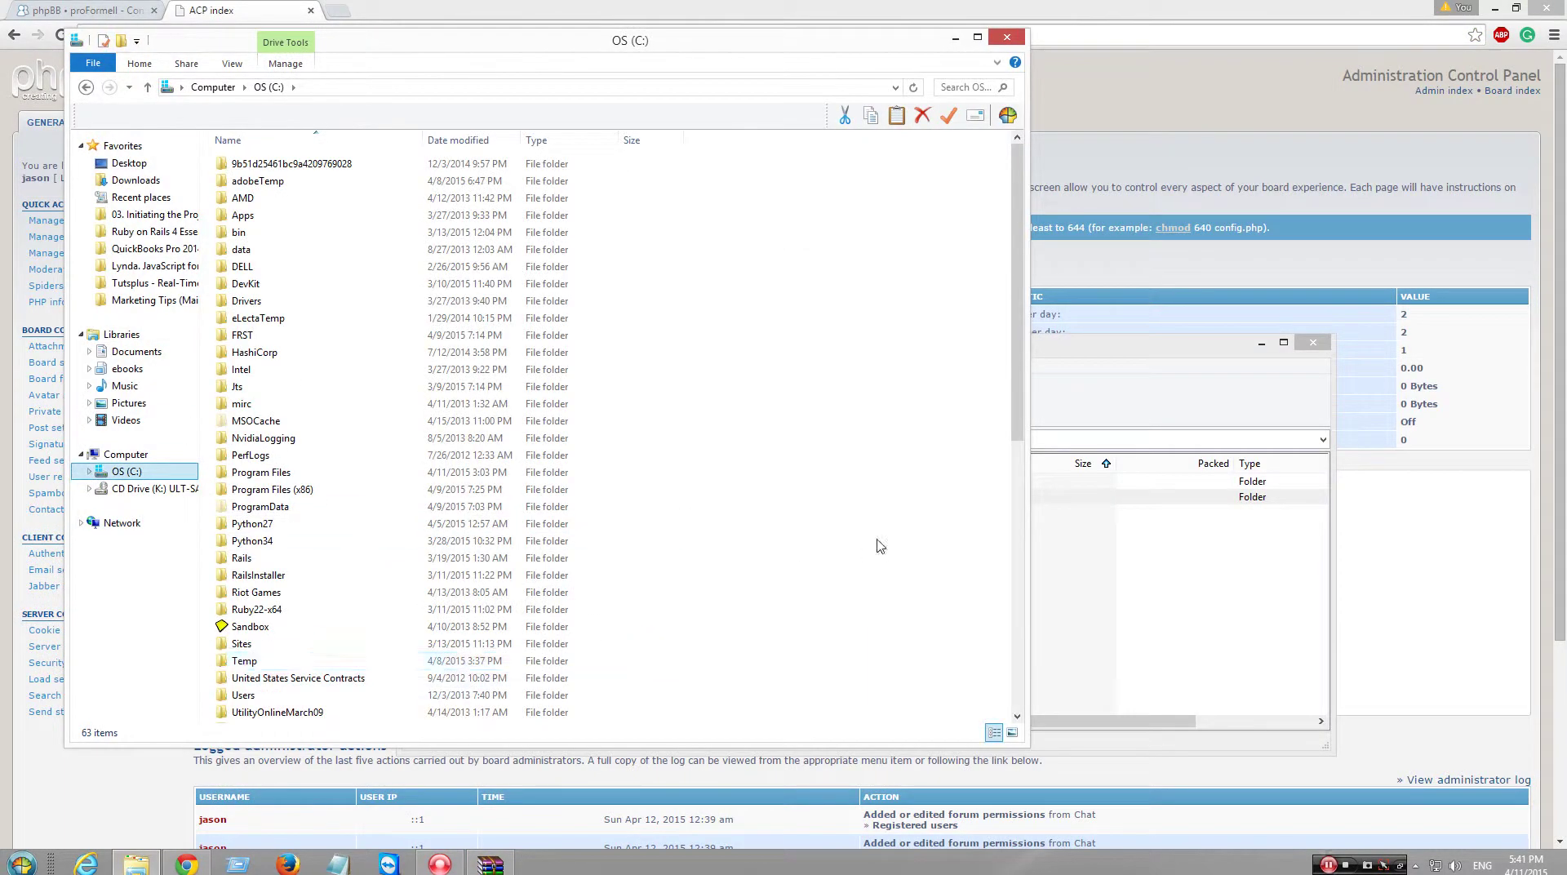
scroll(310, 640, "down", 2)
double_click(308, 629)
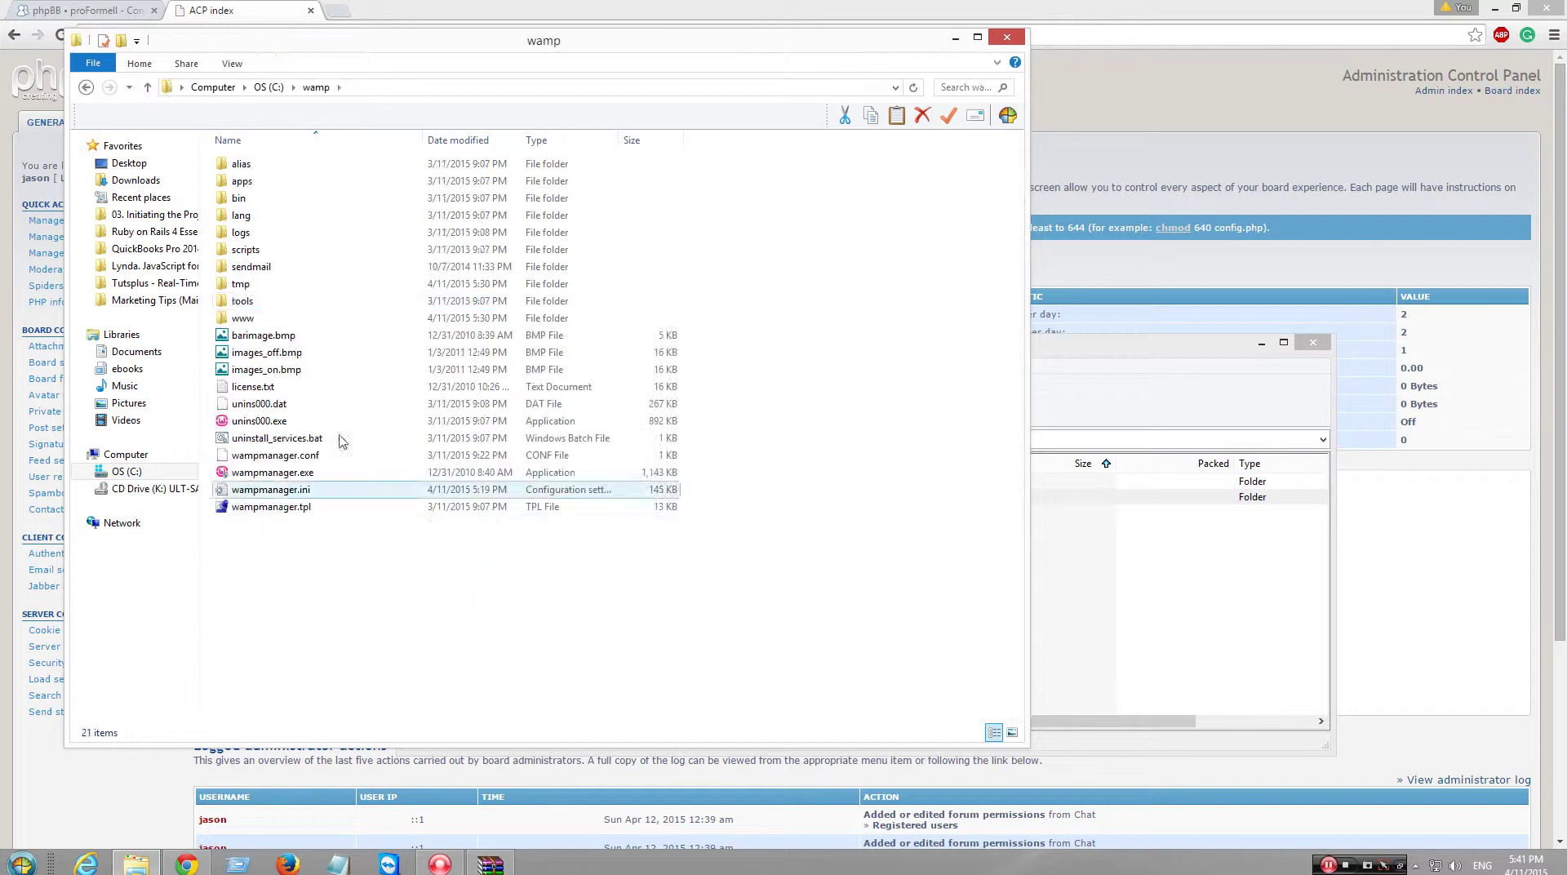
double_click(290, 318)
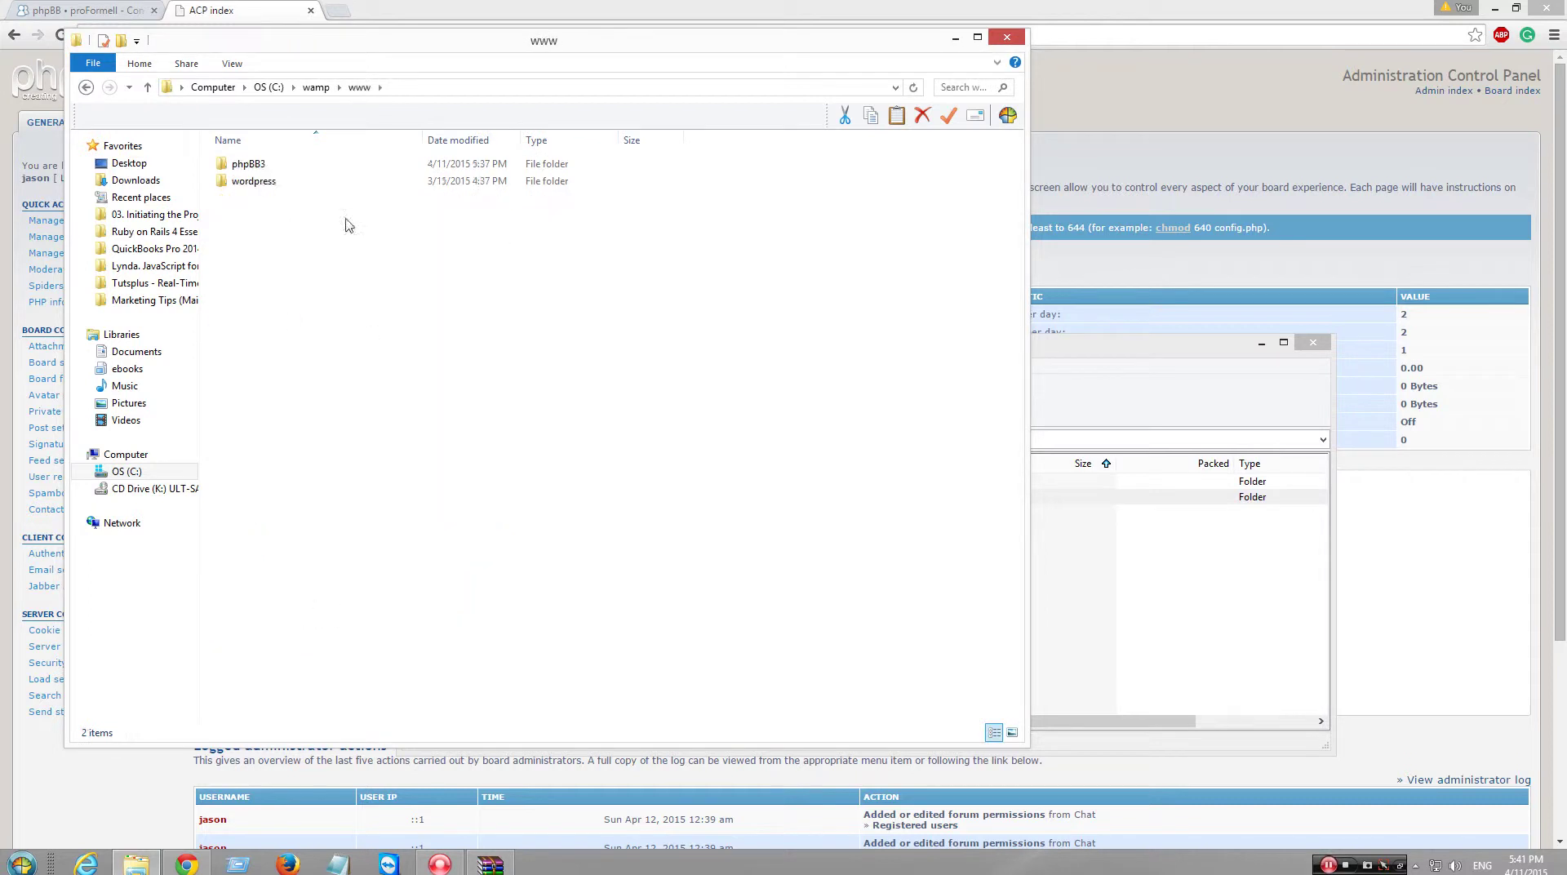
double_click(294, 164)
double_click(331, 408)
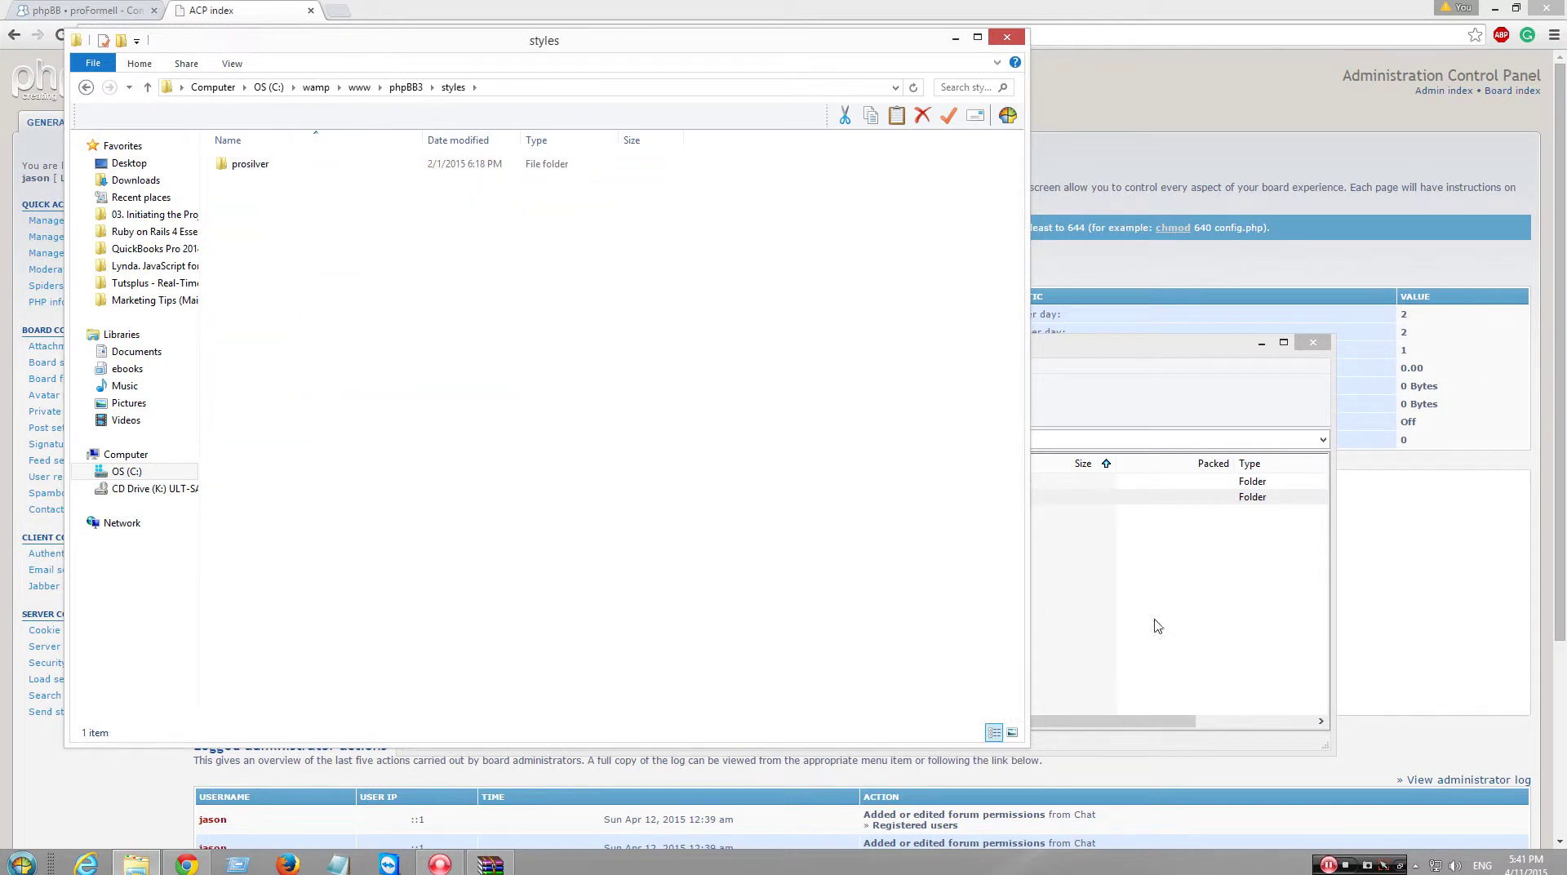
- Drag the proFormell folder from WinRAR into styles, then close Explorer and WinRAR
left_click(1187, 652)
left_click_drag(429, 499, 318, 471)
left_click(1006, 37)
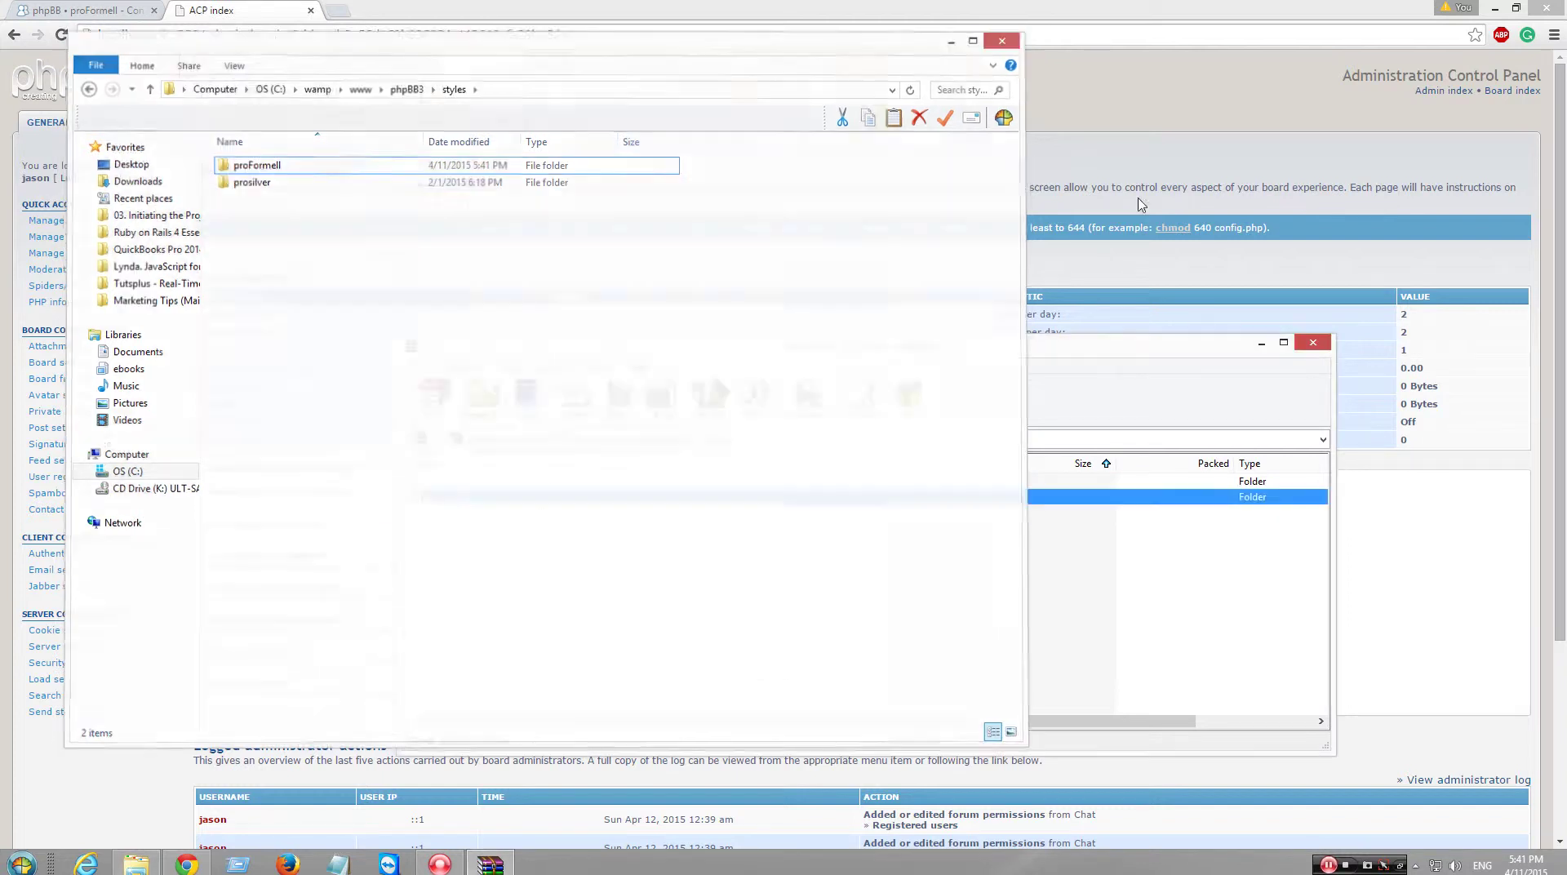
left_click(1312, 342)
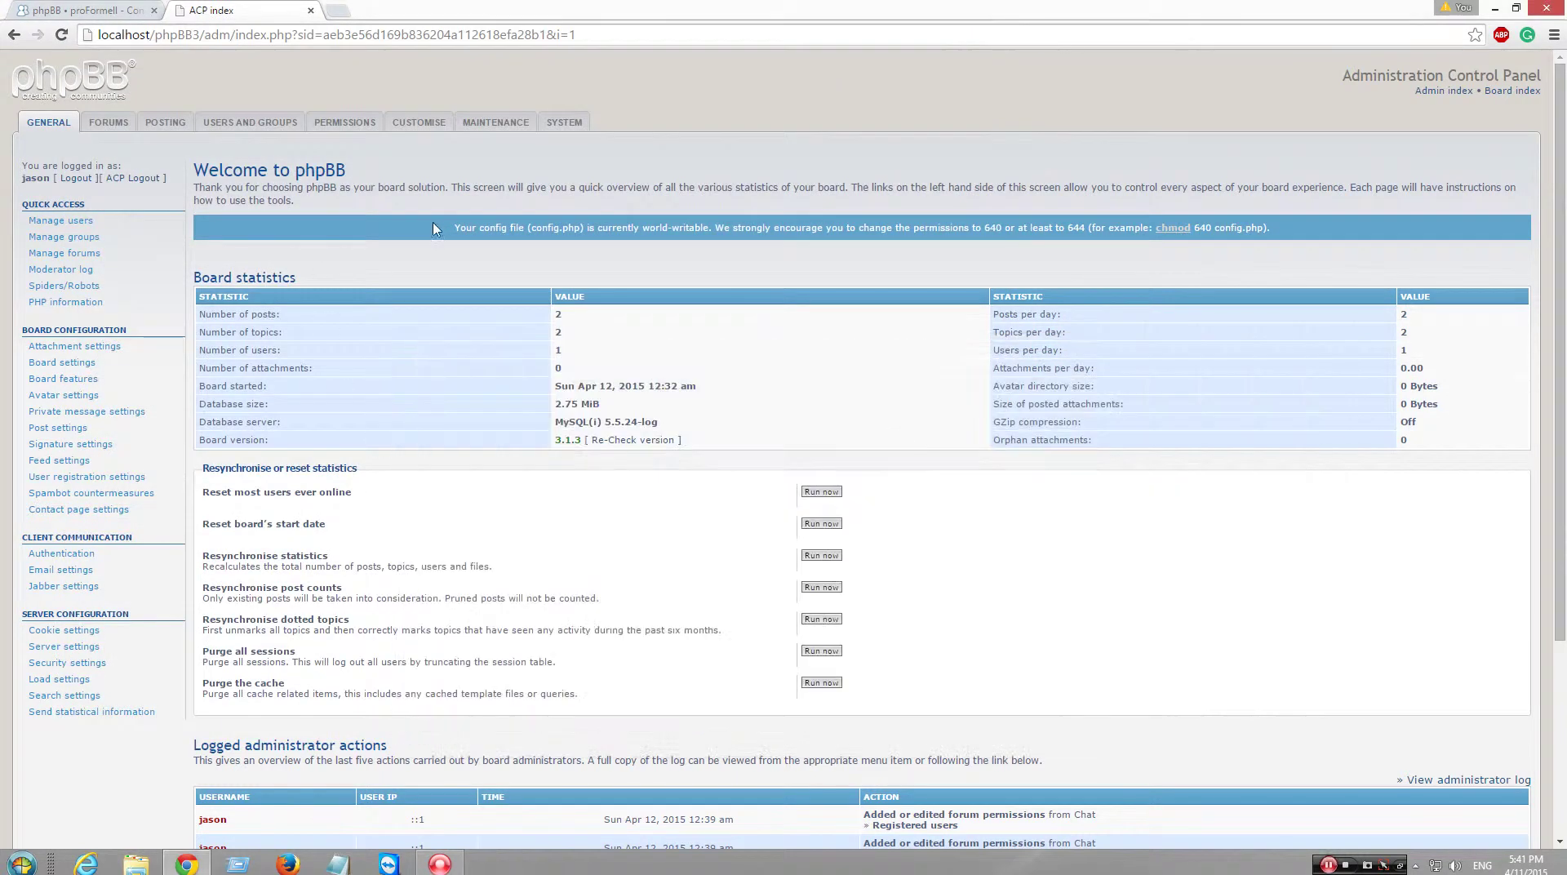
- Install proFormell from Customise > Install Styles, then view the board index
left_click(419, 124)
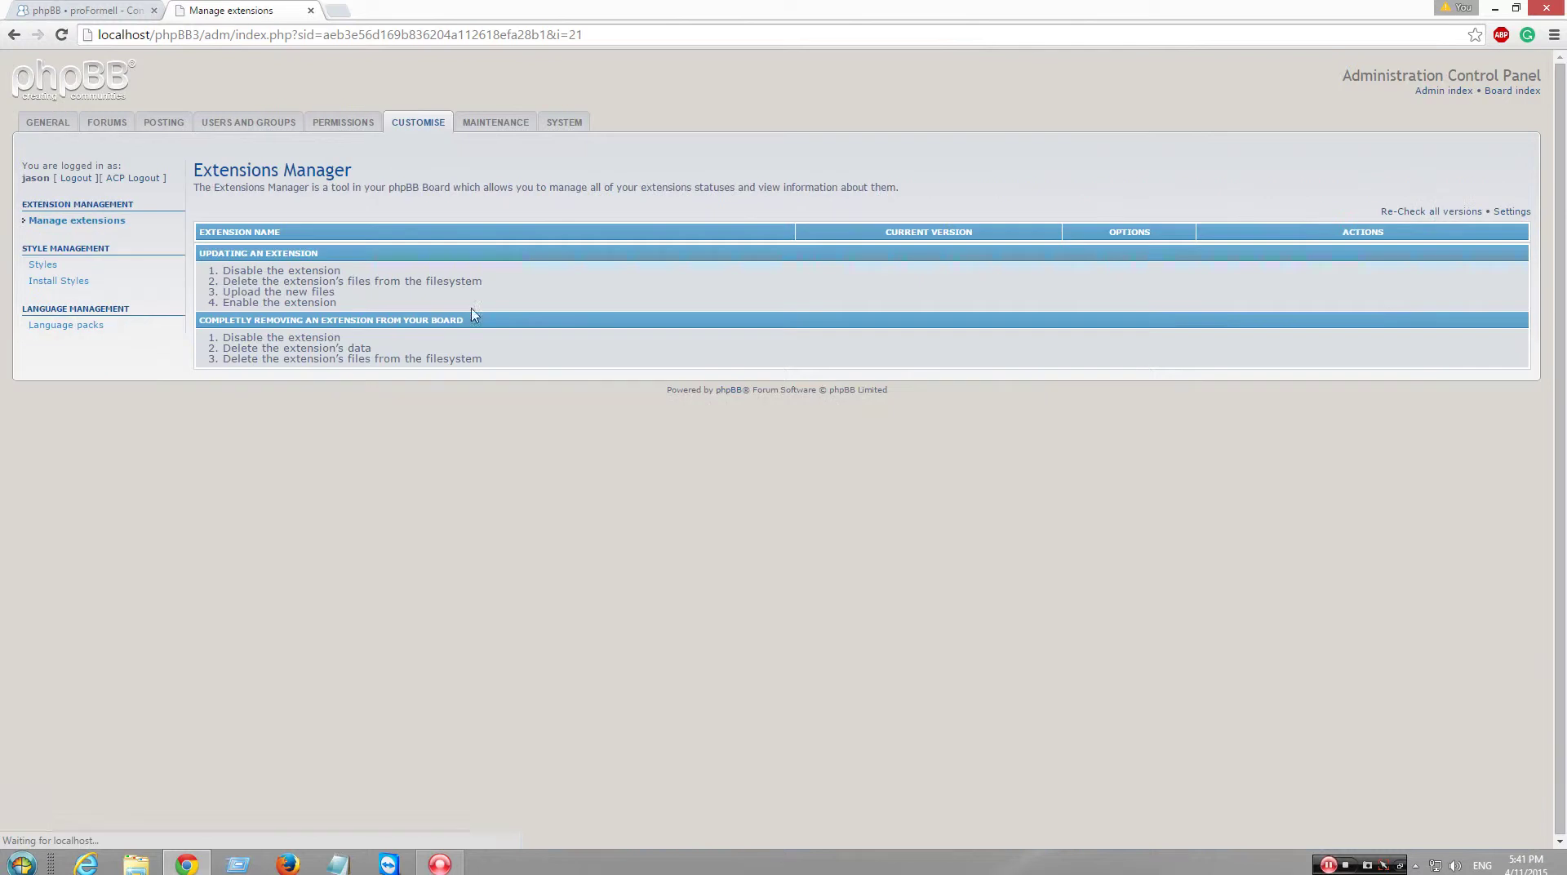
left_click(65, 280)
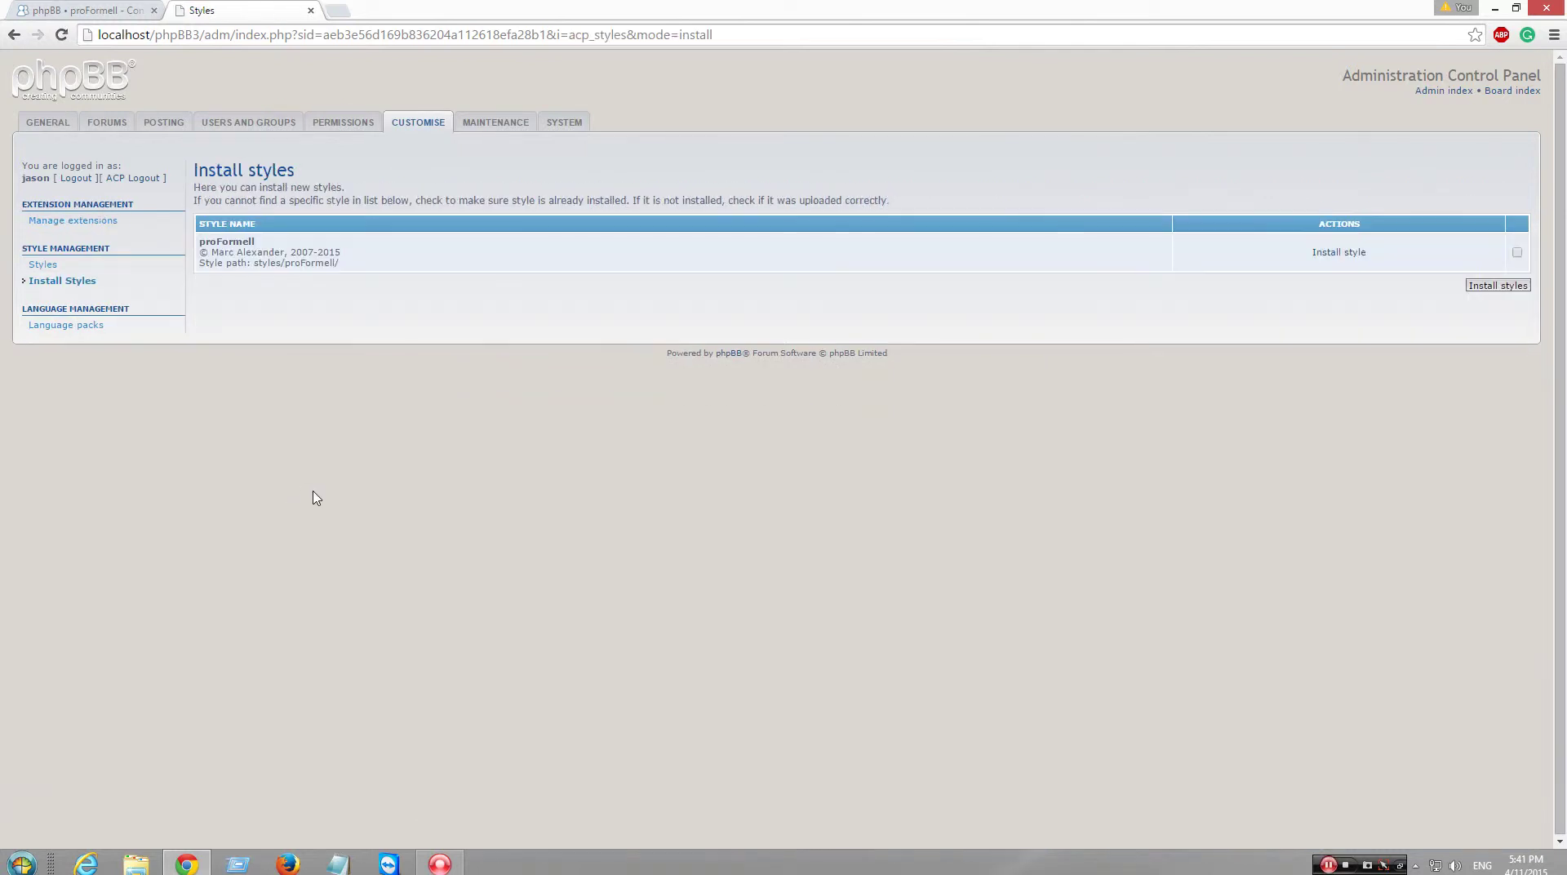
left_click(1342, 255)
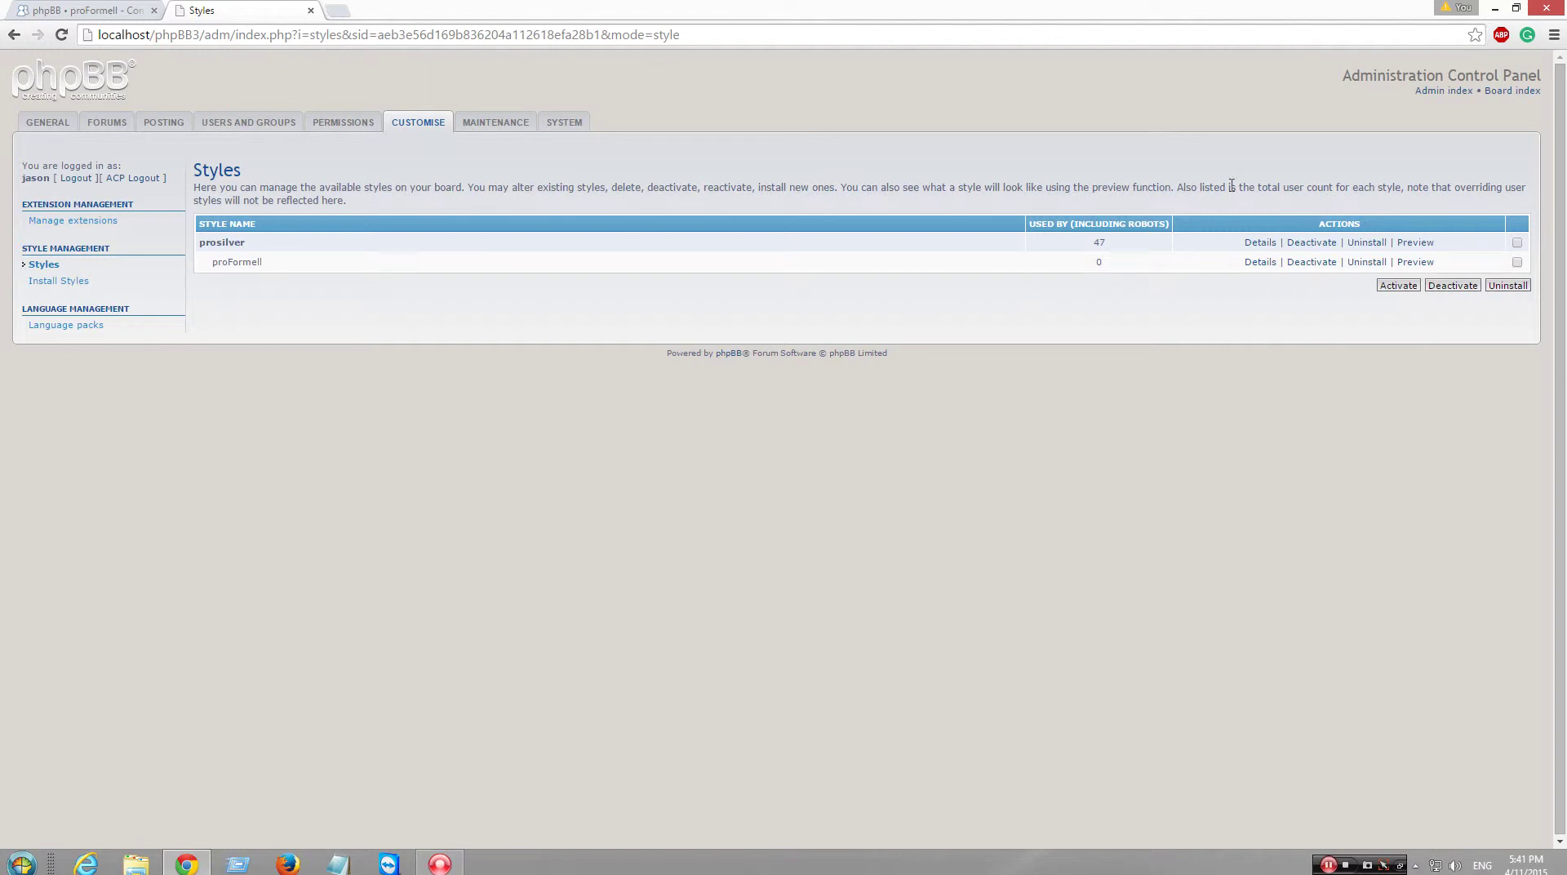
left_click(1520, 91)
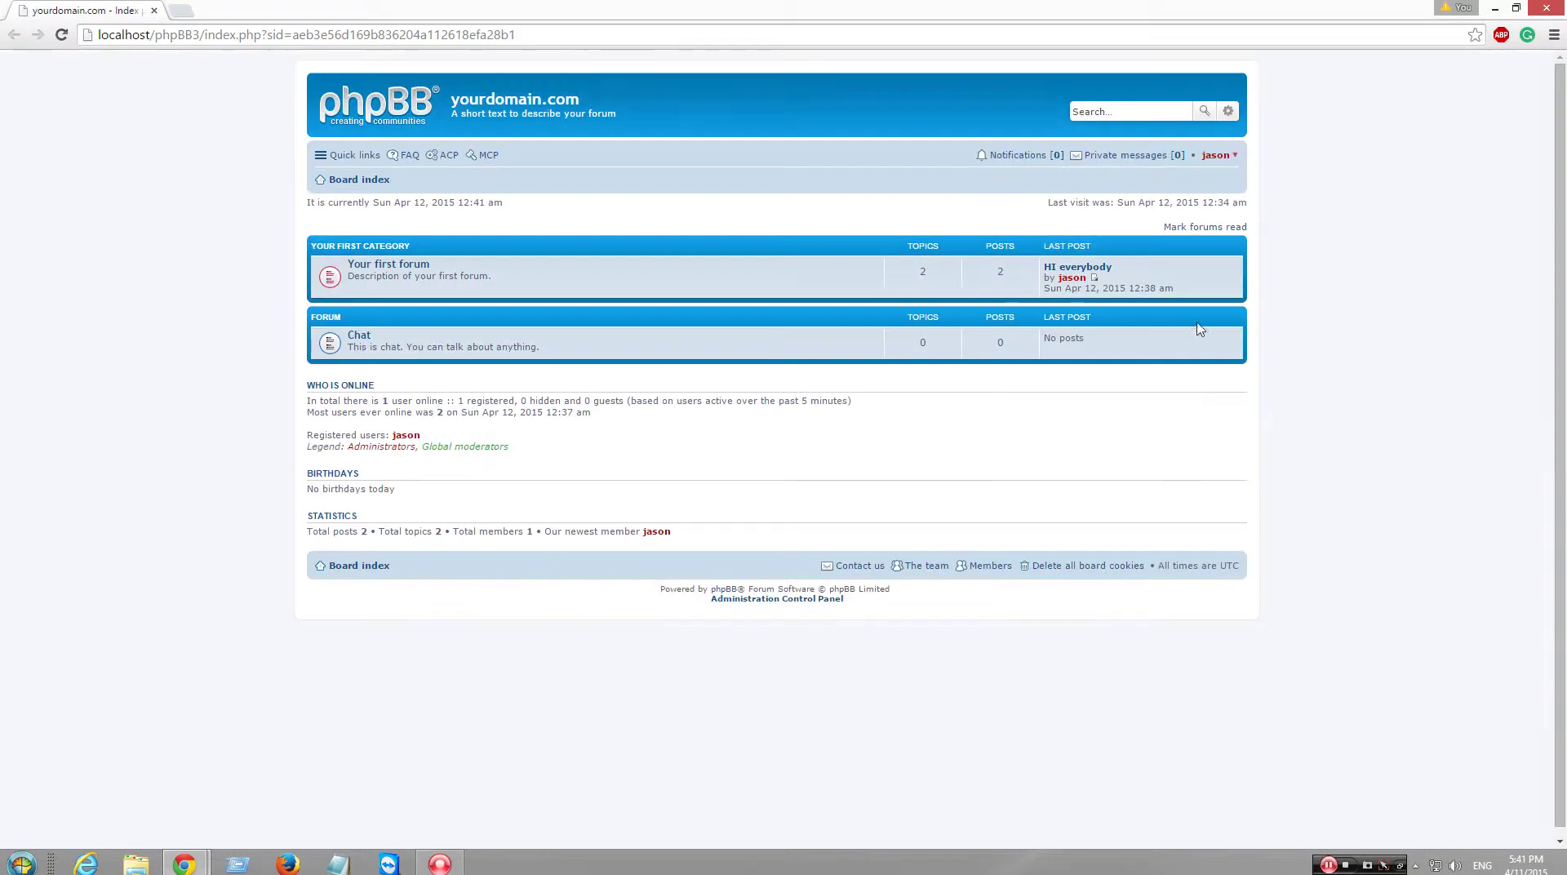
- Close the board index window and try deactivating prosilver from the installed styles list
left_click(1547, 10)
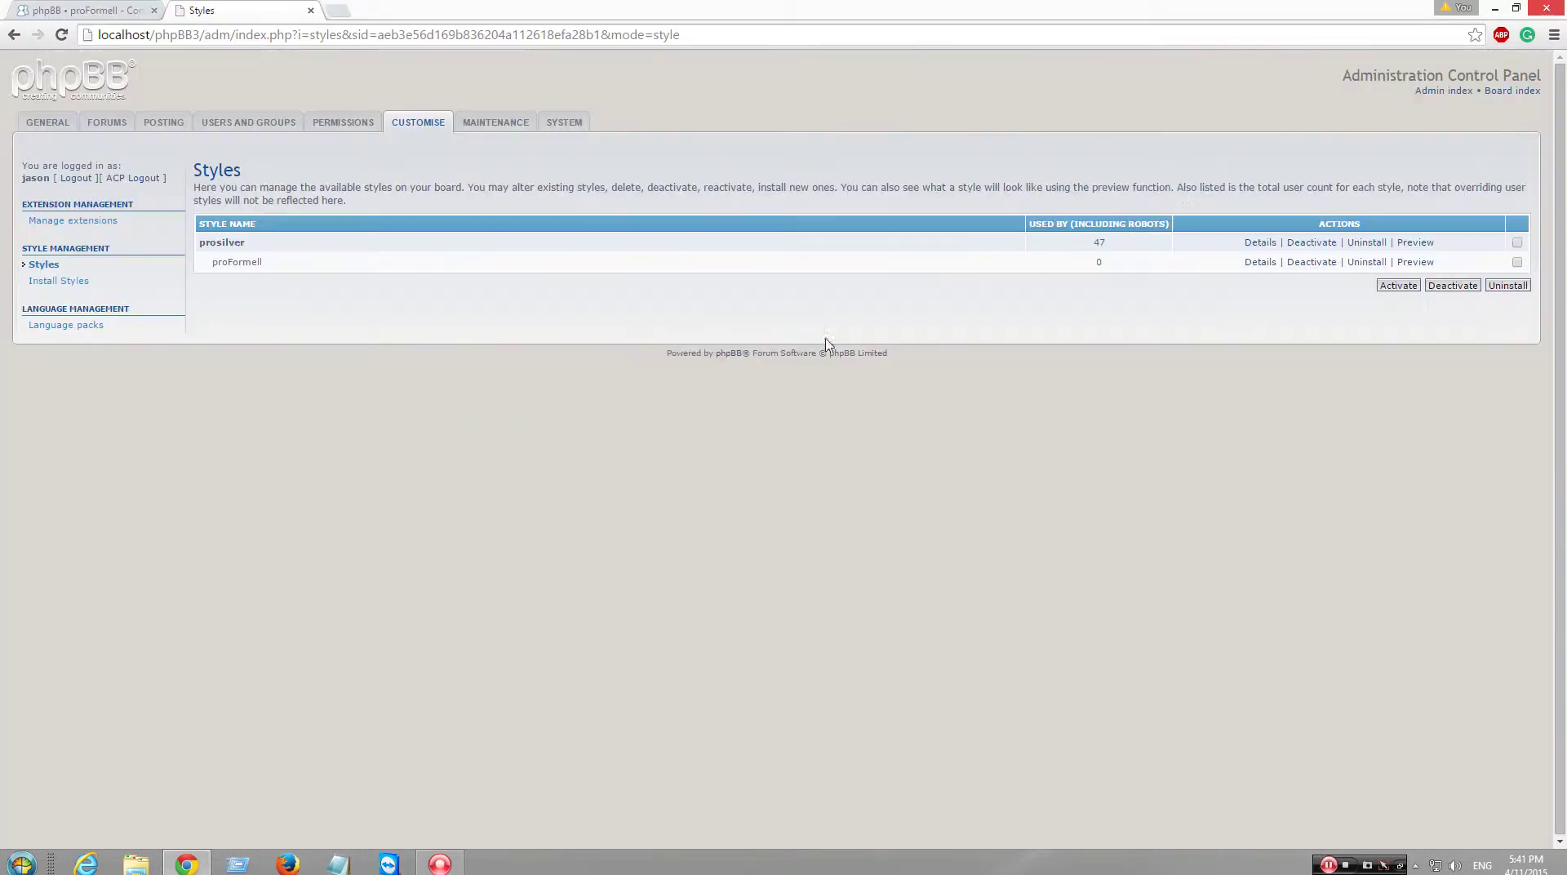
left_click(78, 281)
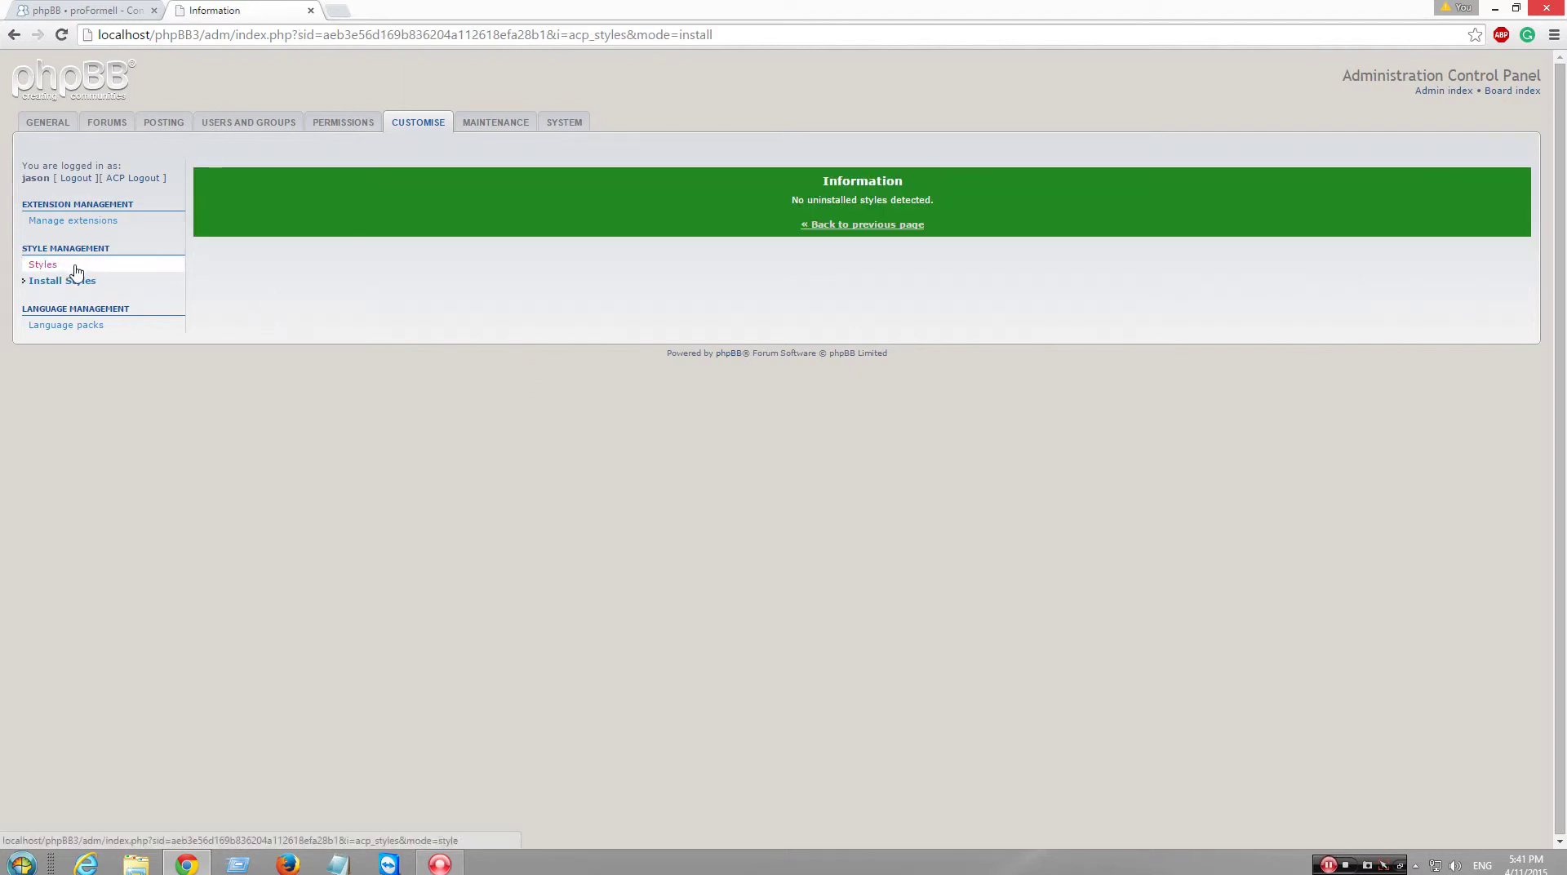
left_click(131, 265)
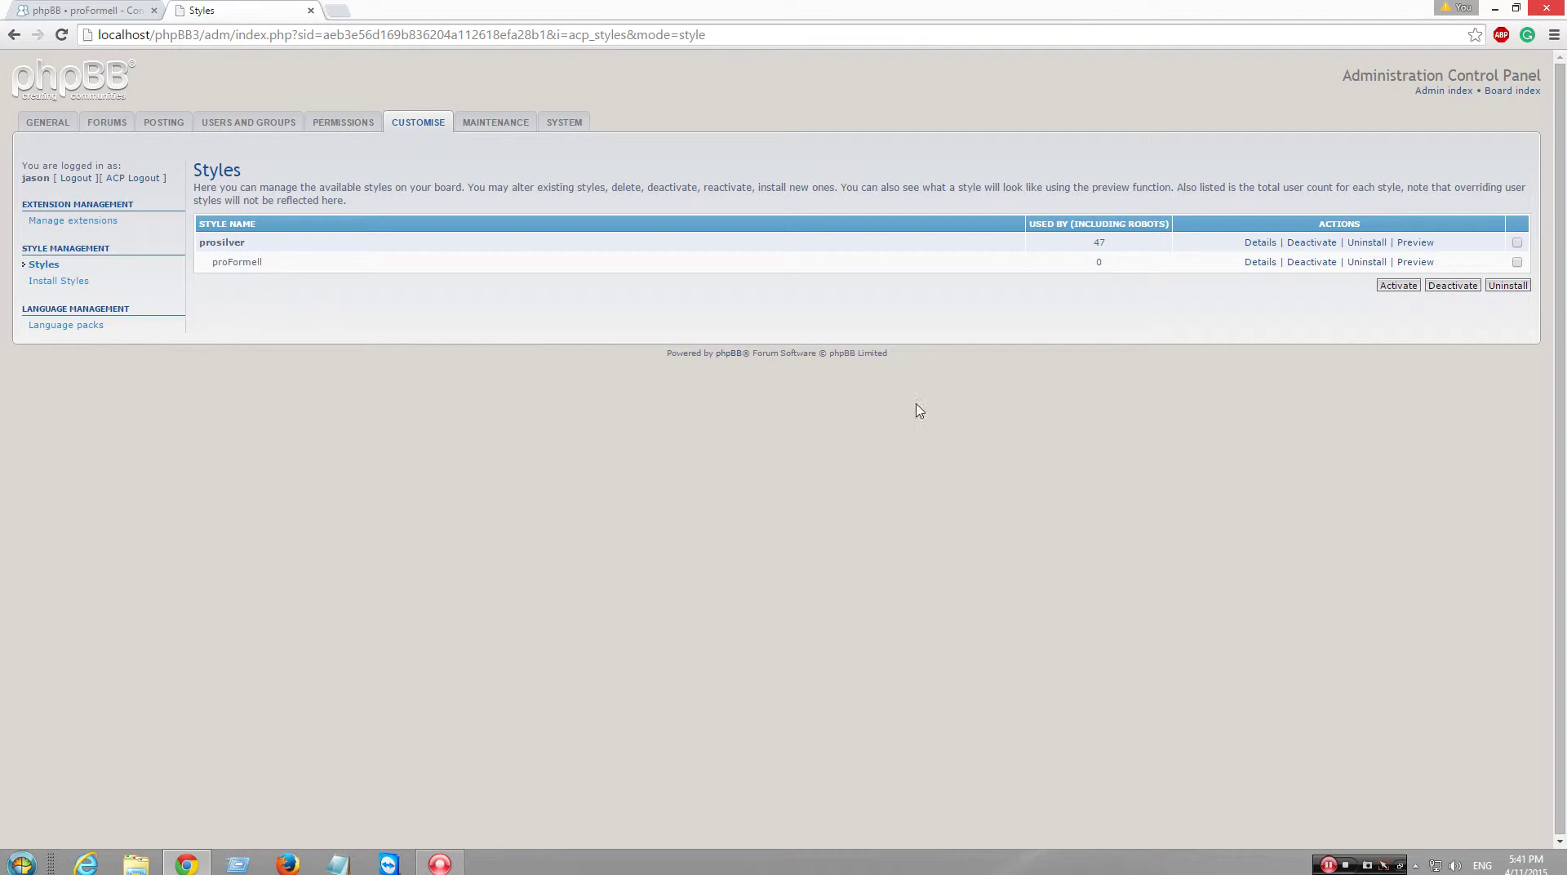
left_click(1306, 243)
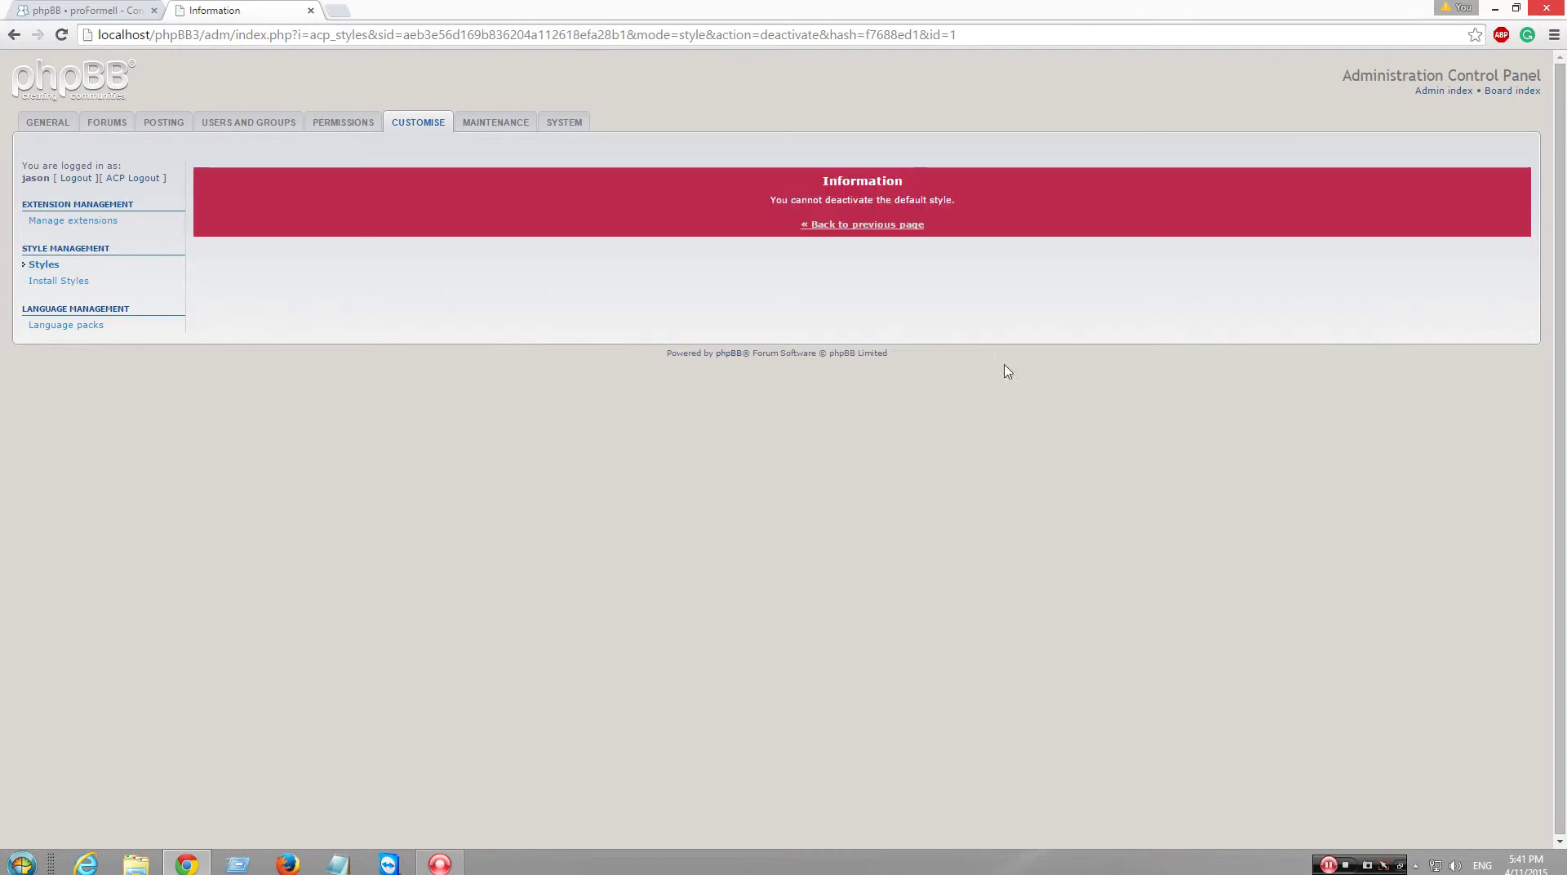
left_click(897, 228)
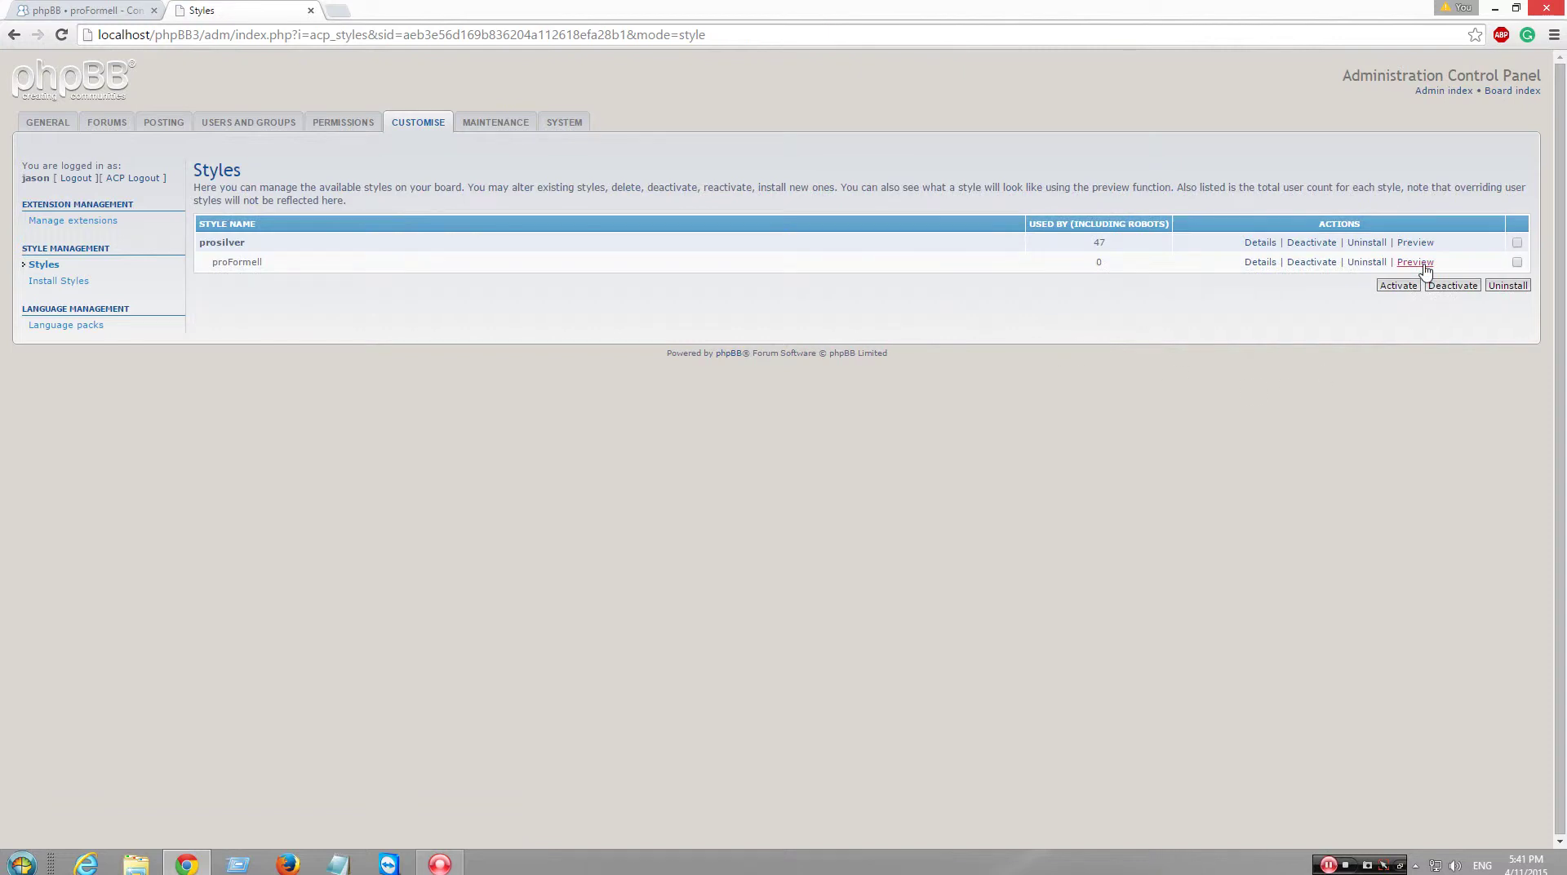
- Preview the board in proFormell, check the board index, then start uninstalling prosilver
left_click(1410, 262)
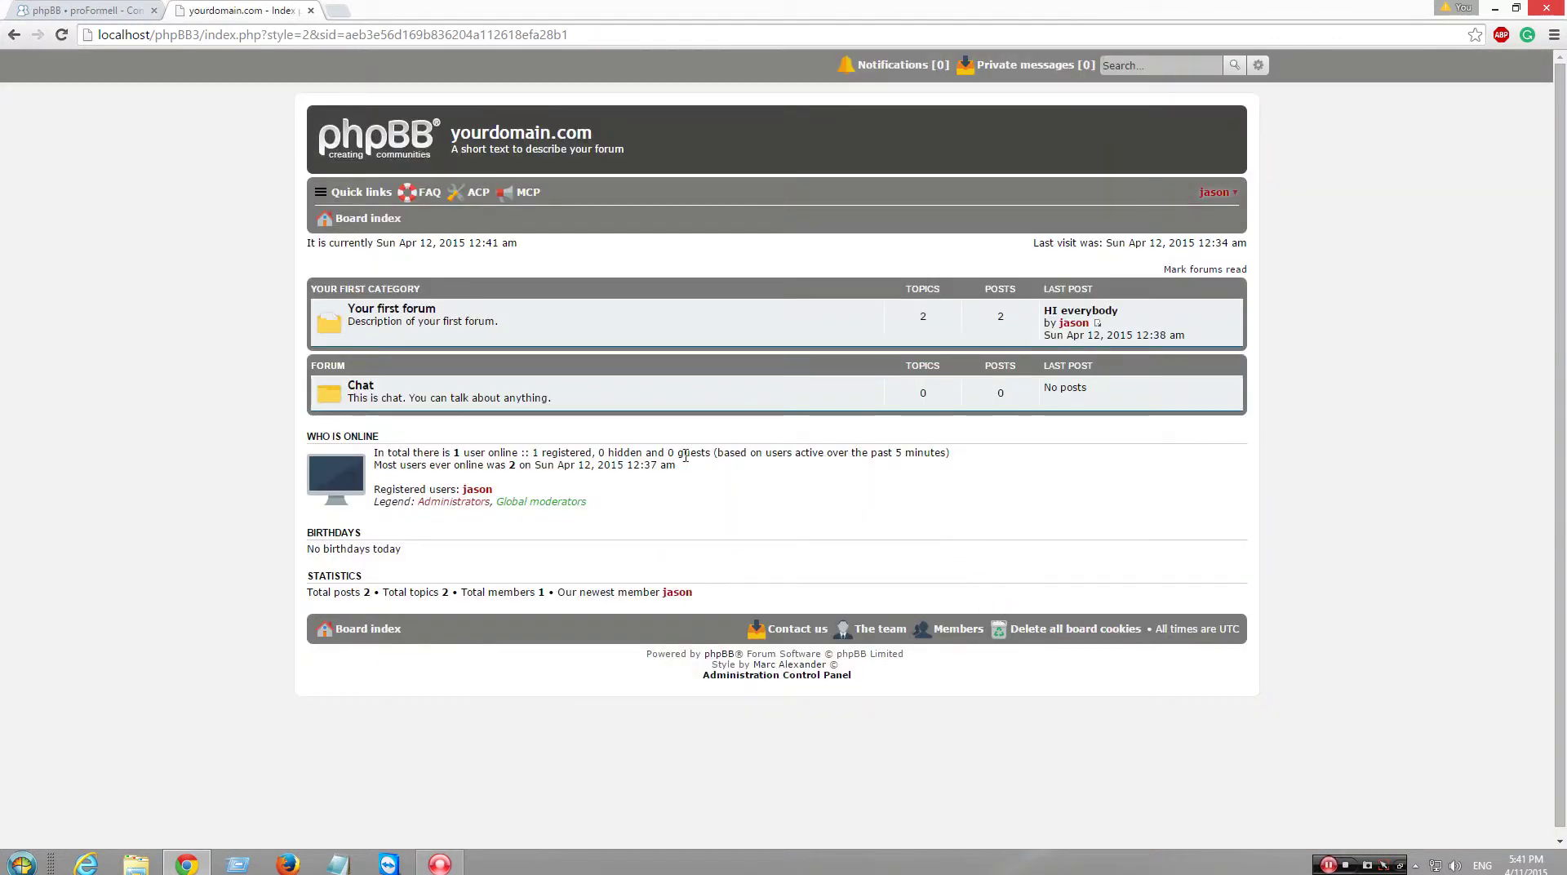
left_click(14, 35)
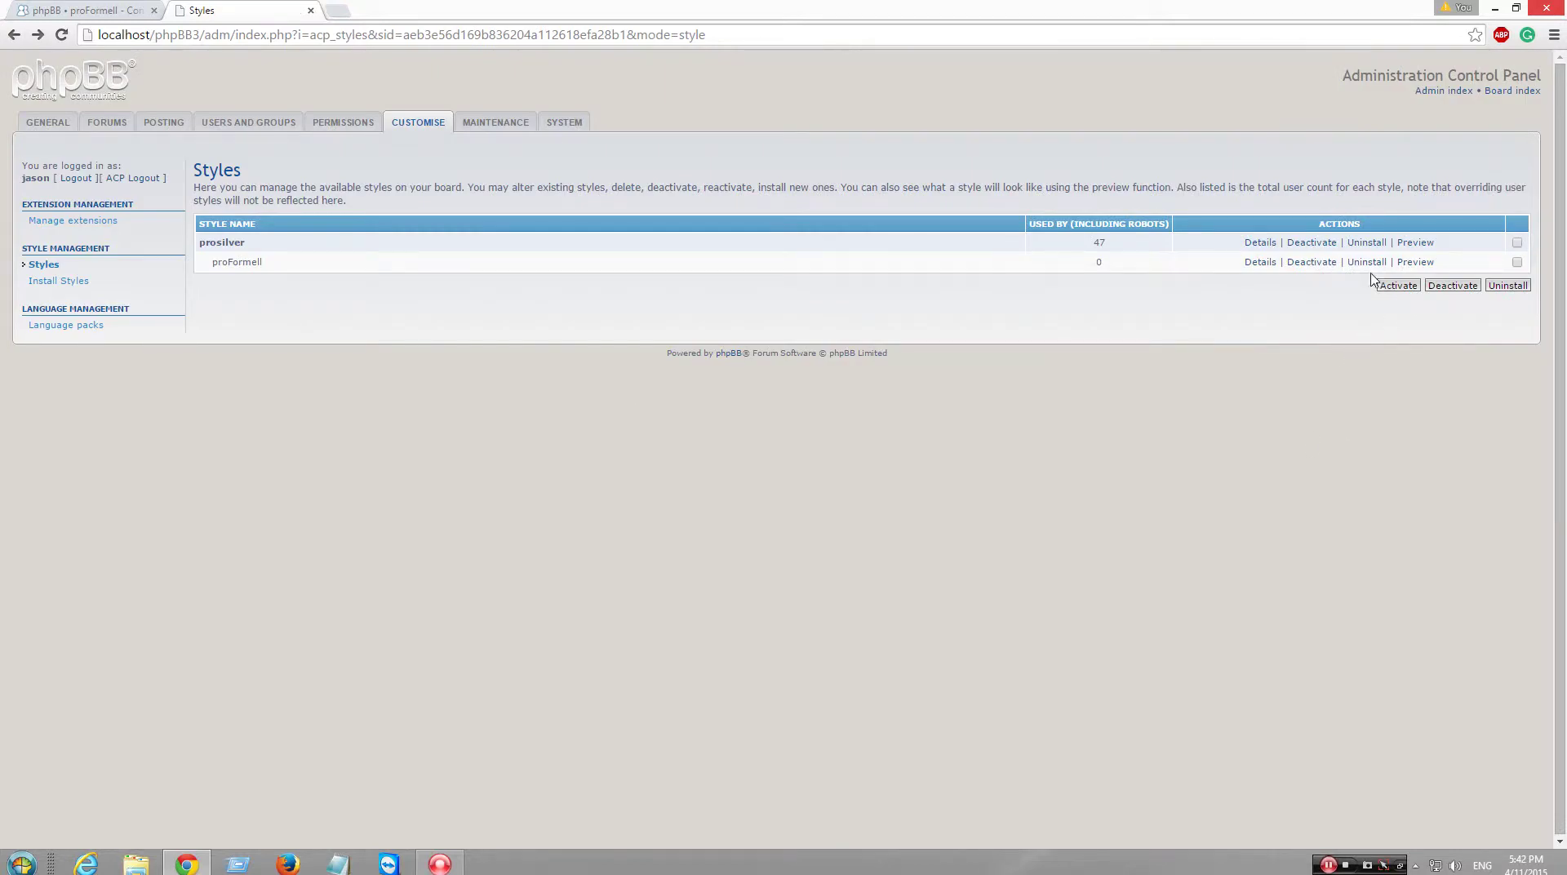
left_click(1510, 90)
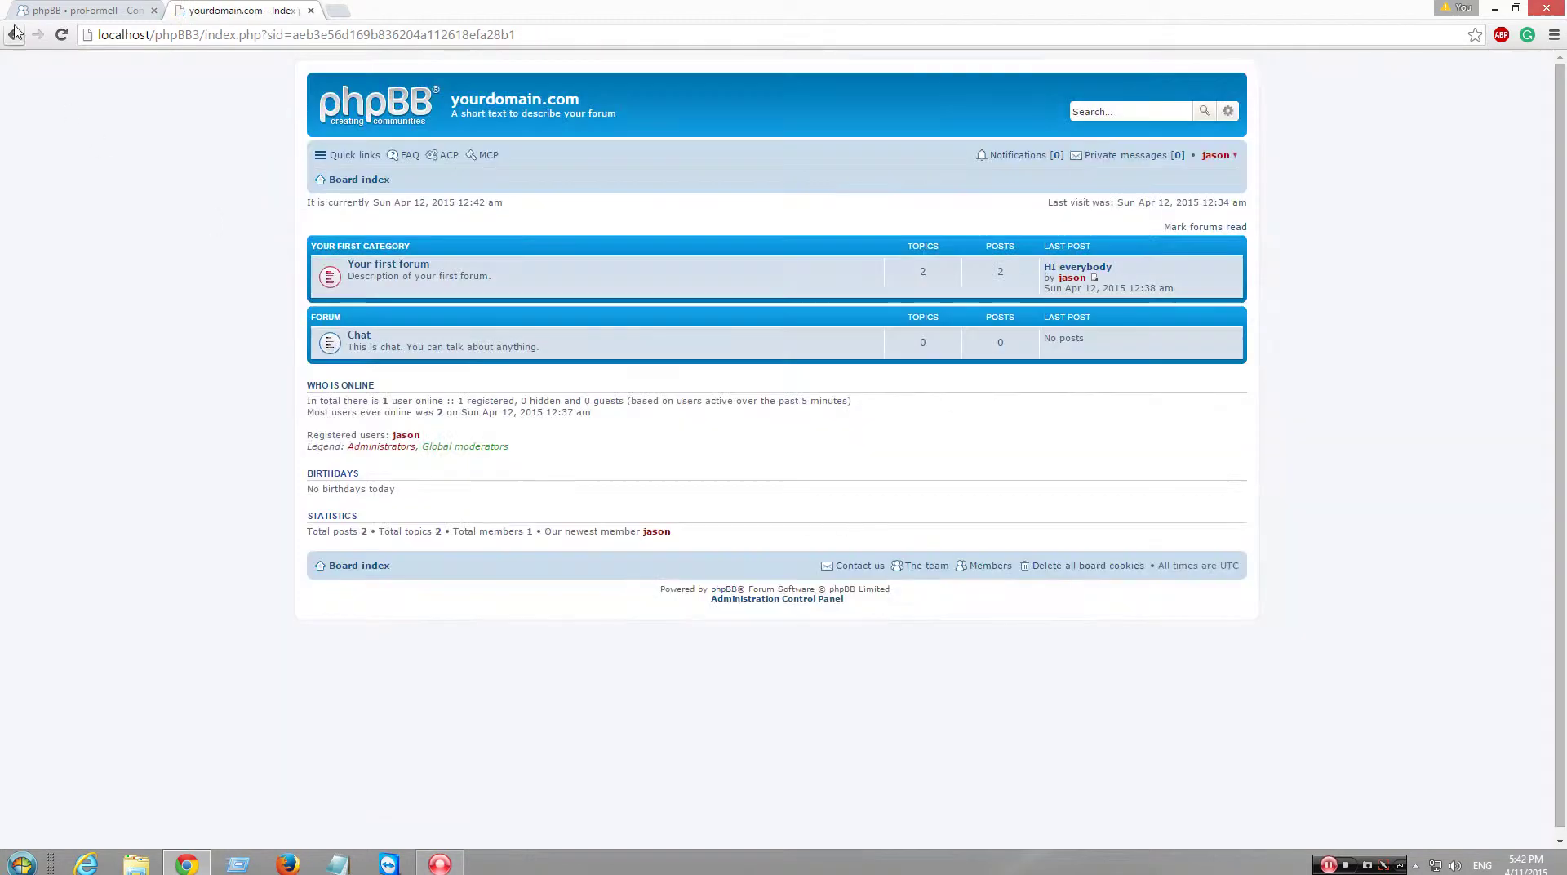
left_click(14, 34)
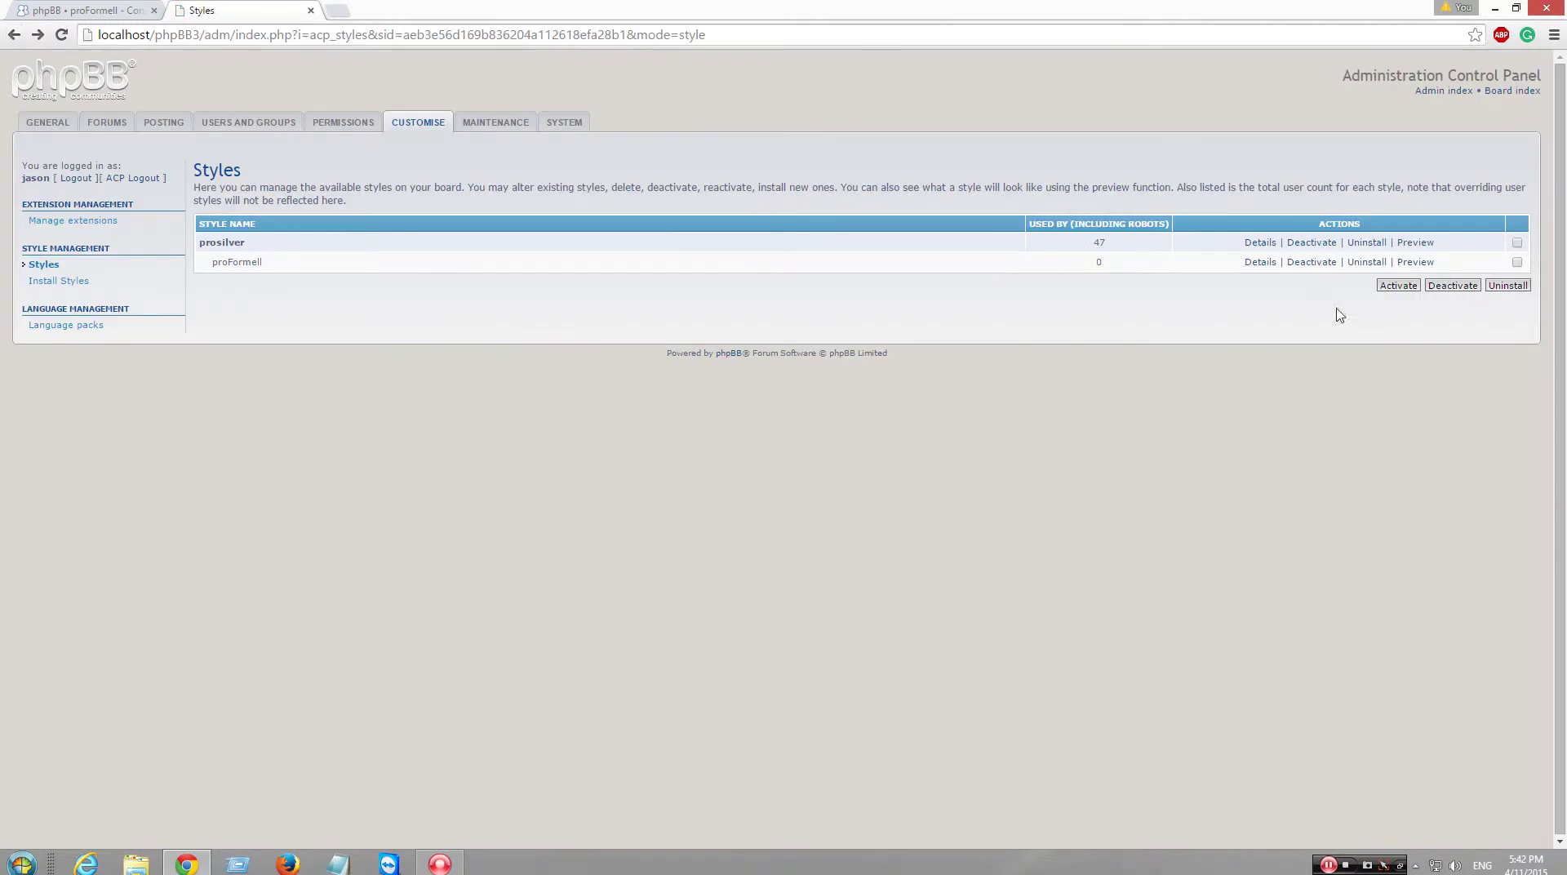
left_click(1359, 248)
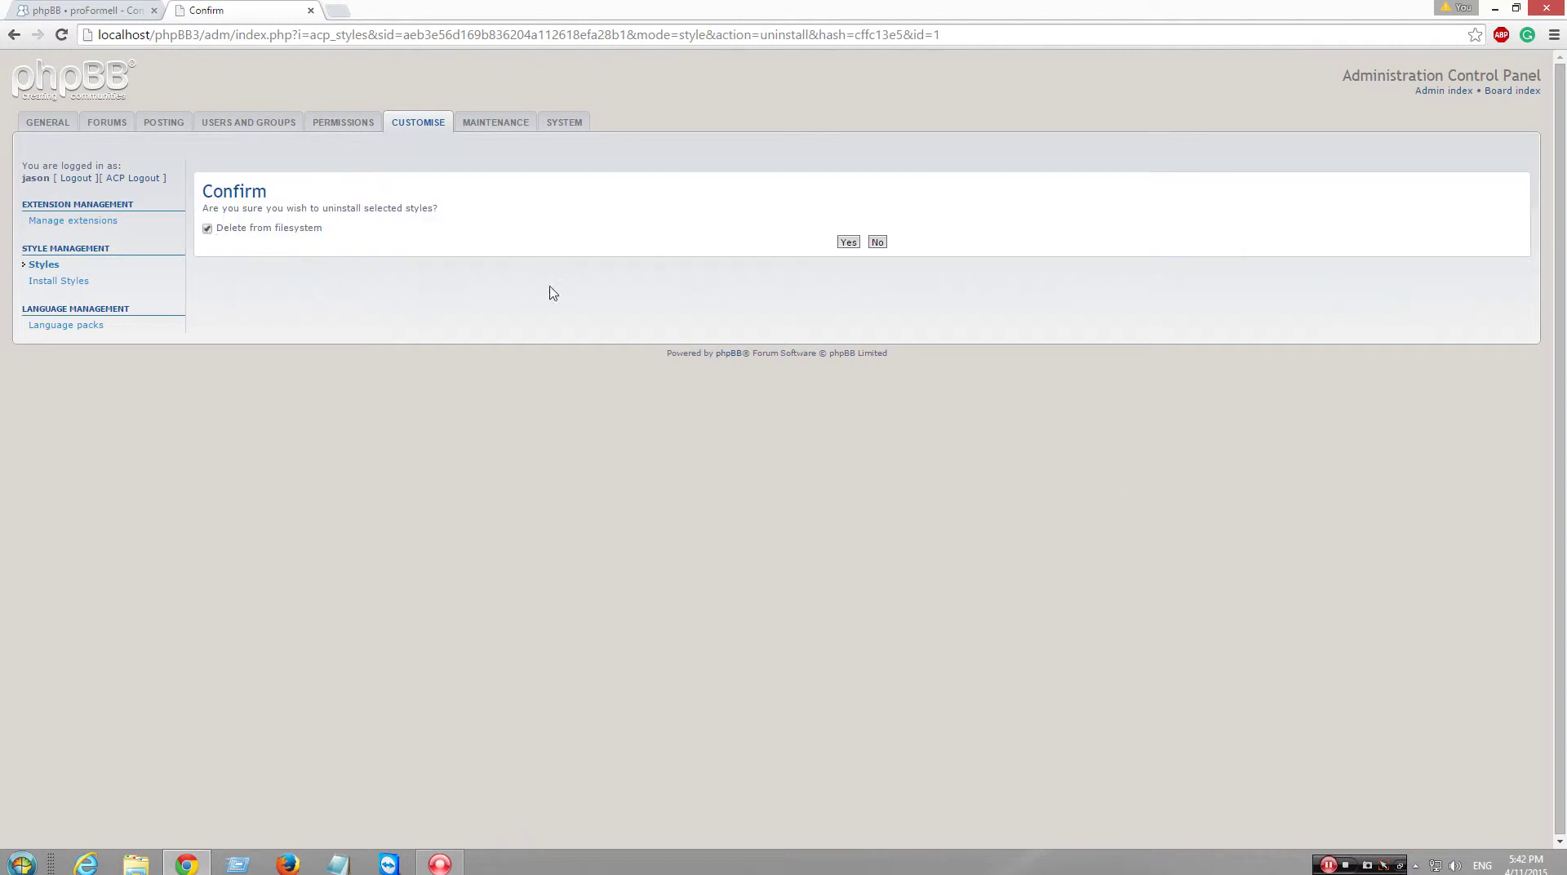
- Answer the uninstall prompt, activate proFormell, and try deactivating prosilver
left_click(847, 242)
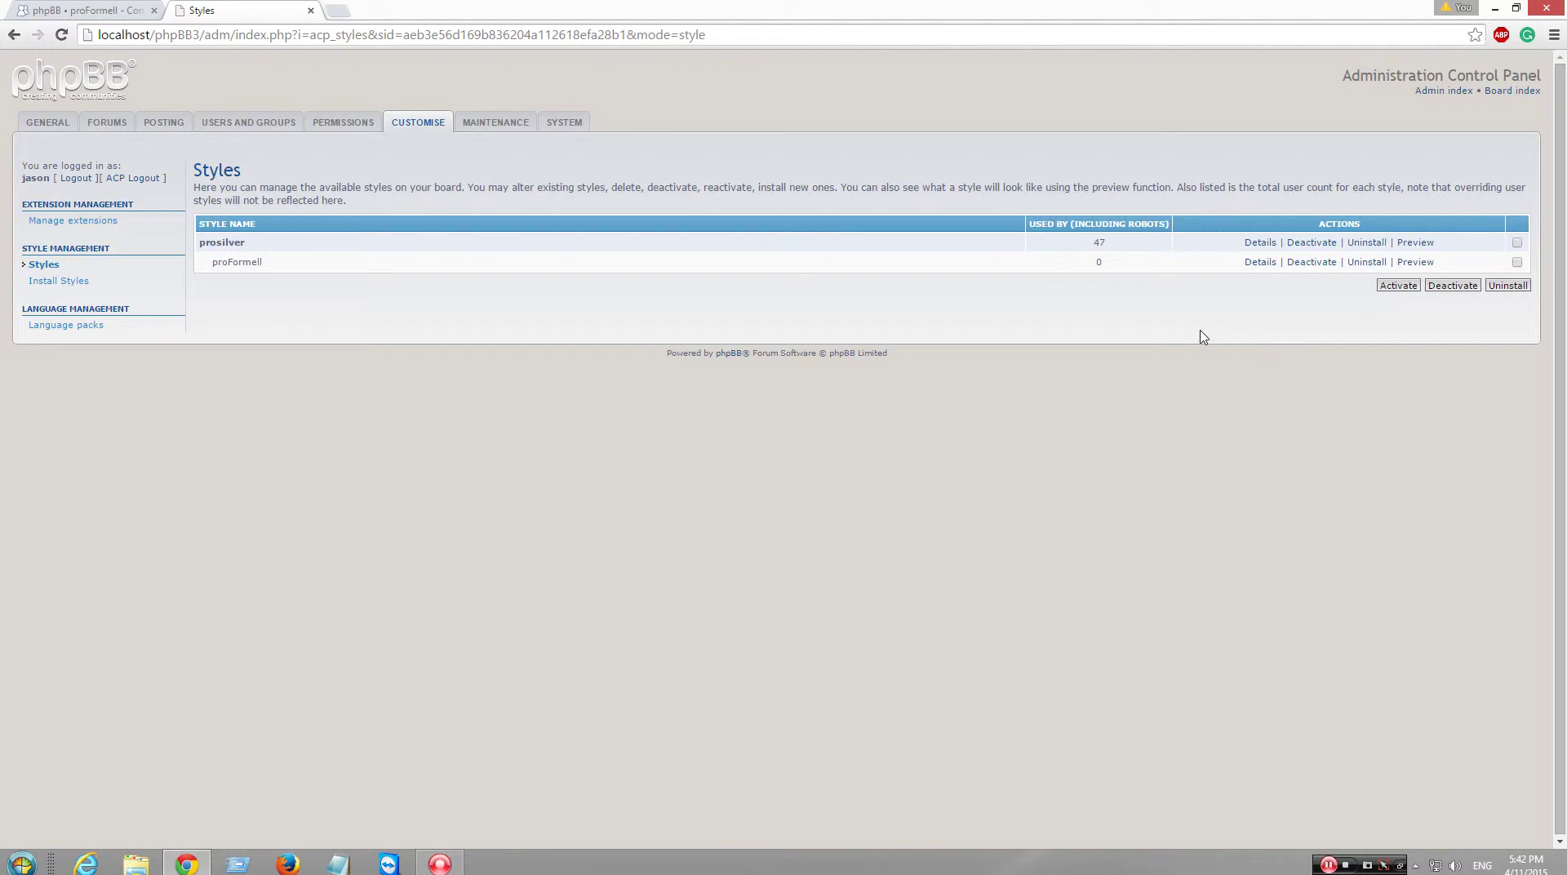
left_click(1516, 262)
left_click(1397, 286)
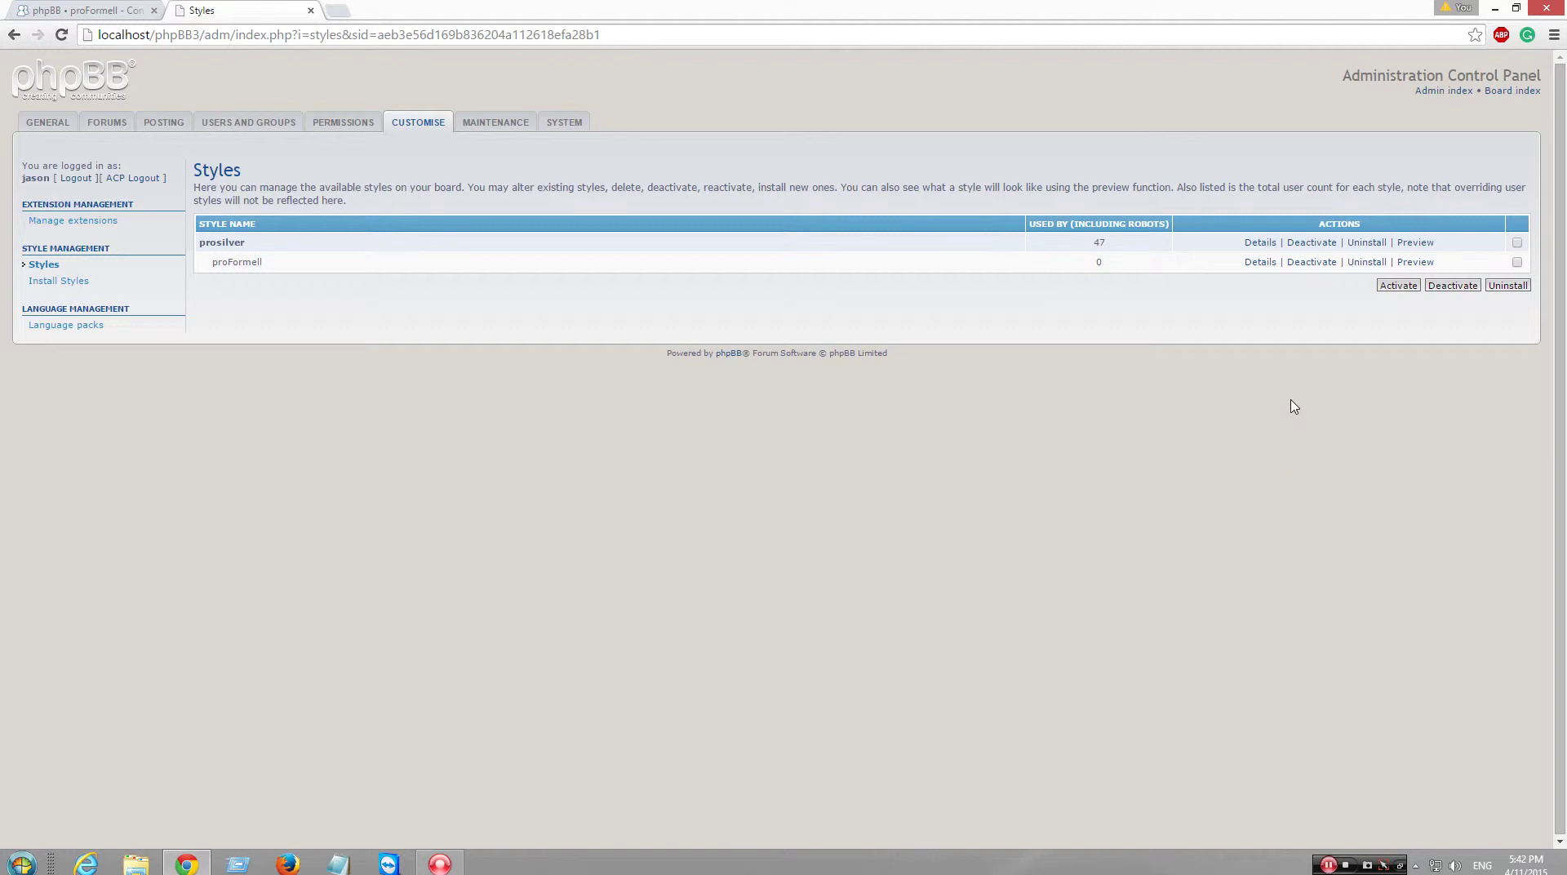
left_click(1318, 242)
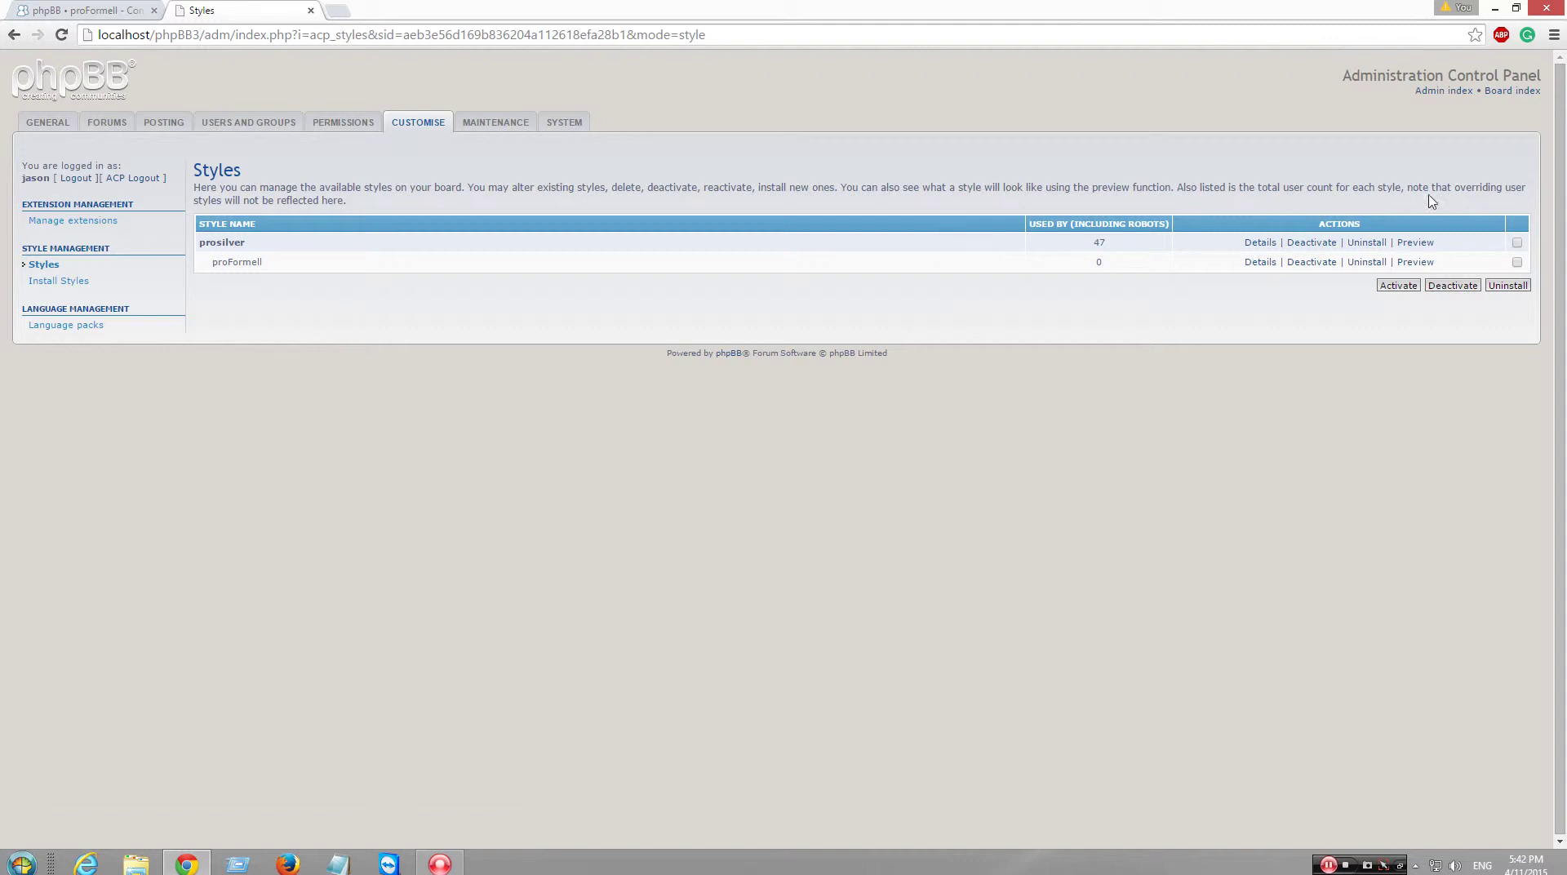
- Check the board index, then return to the proFormell page on phpBB.com
left_click(1510, 90)
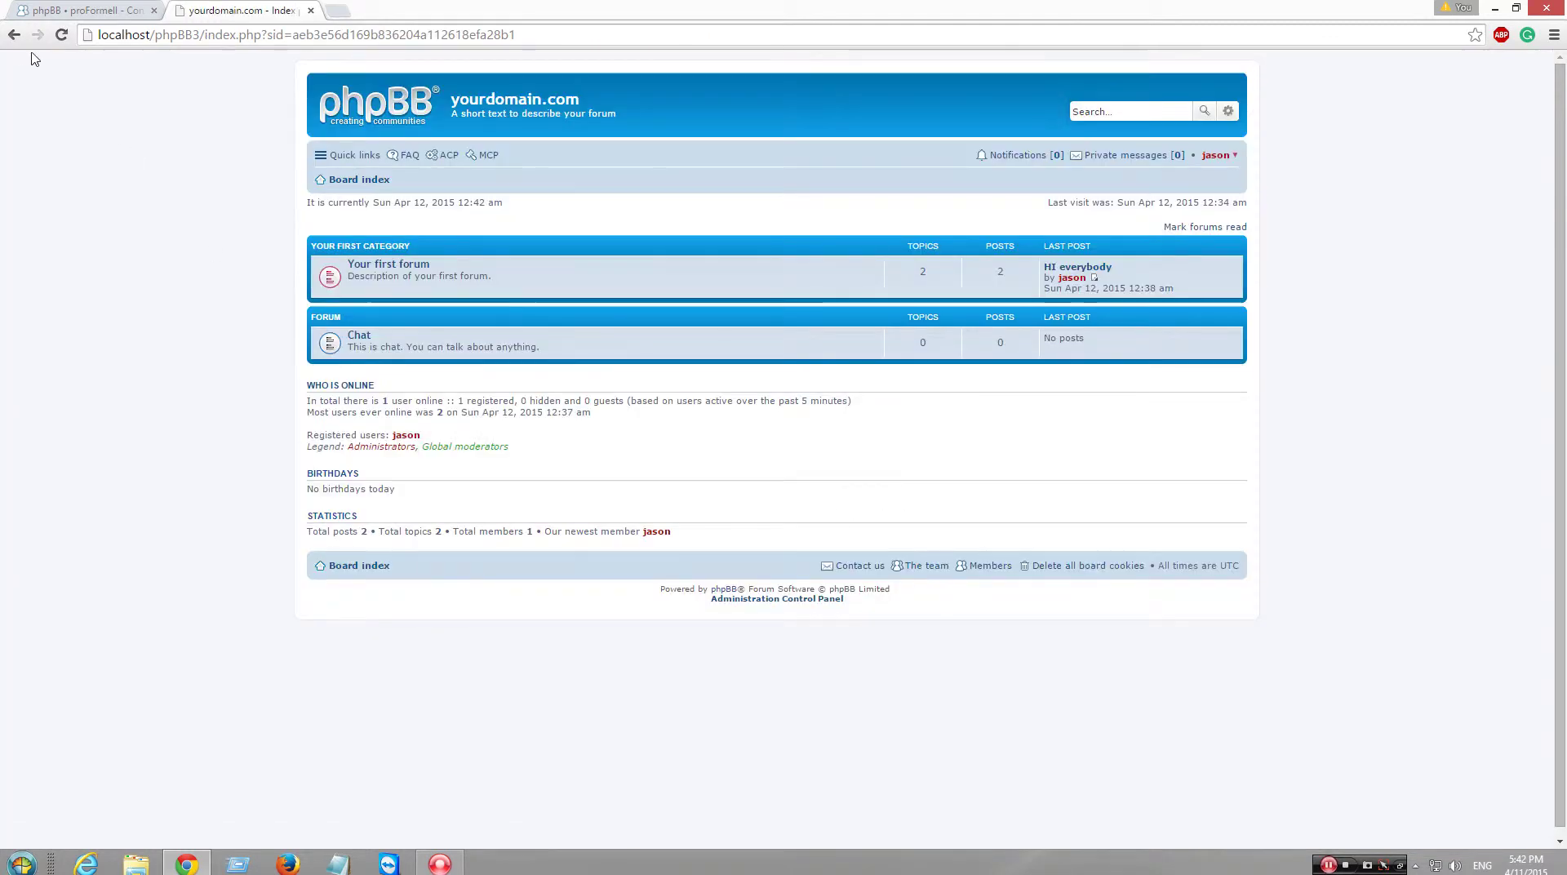
left_click(14, 34)
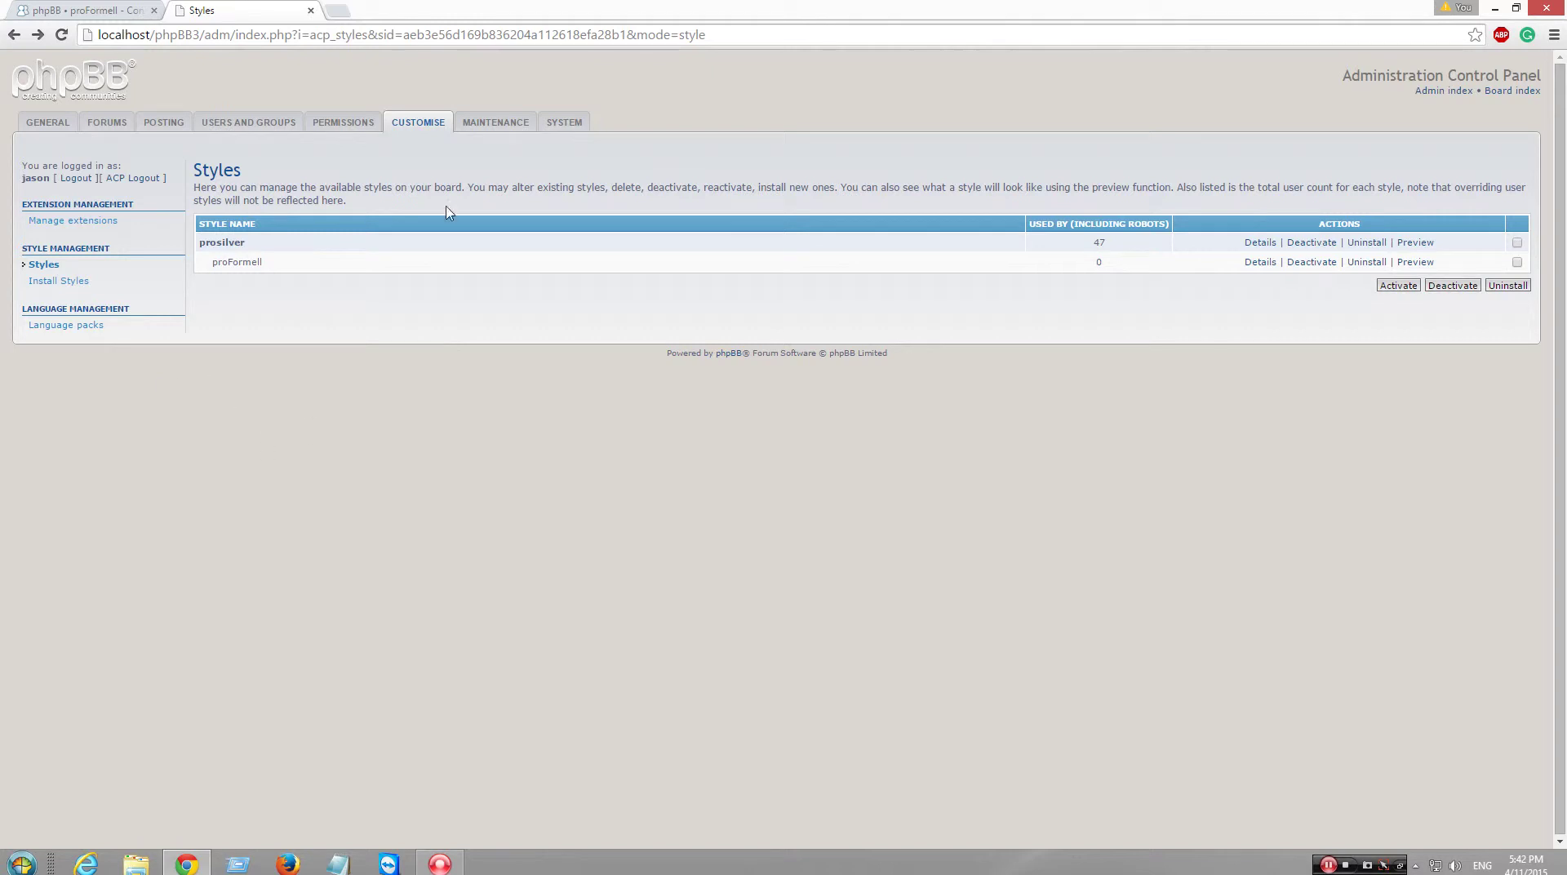
key("ctrl+Tab")
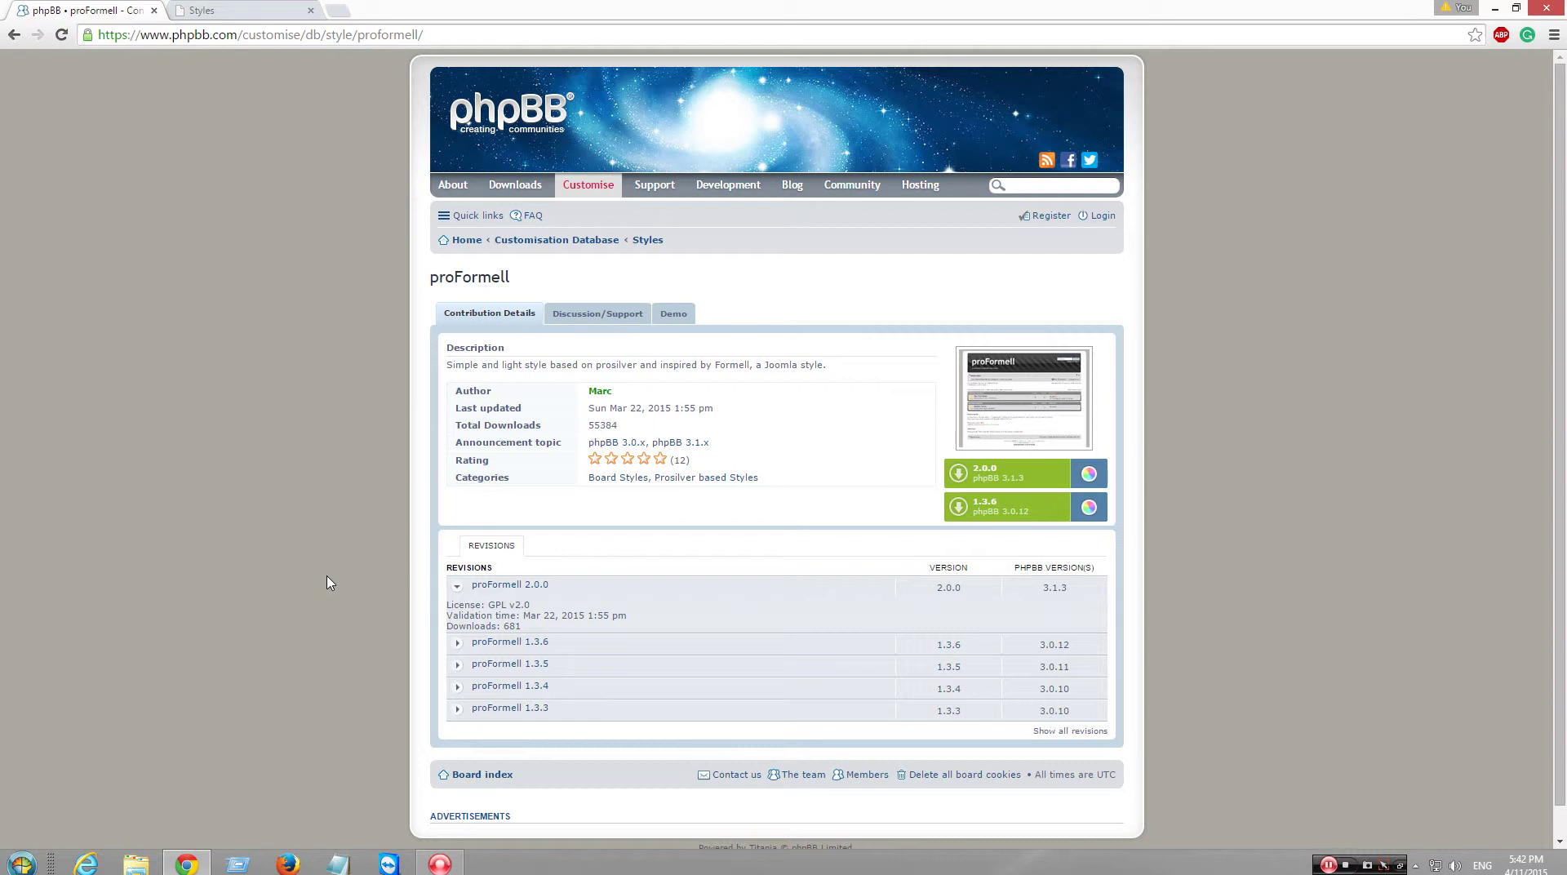
- Open the downloaded proFormell archive in WinRAR and read its license.txt
left_click(1554, 34)
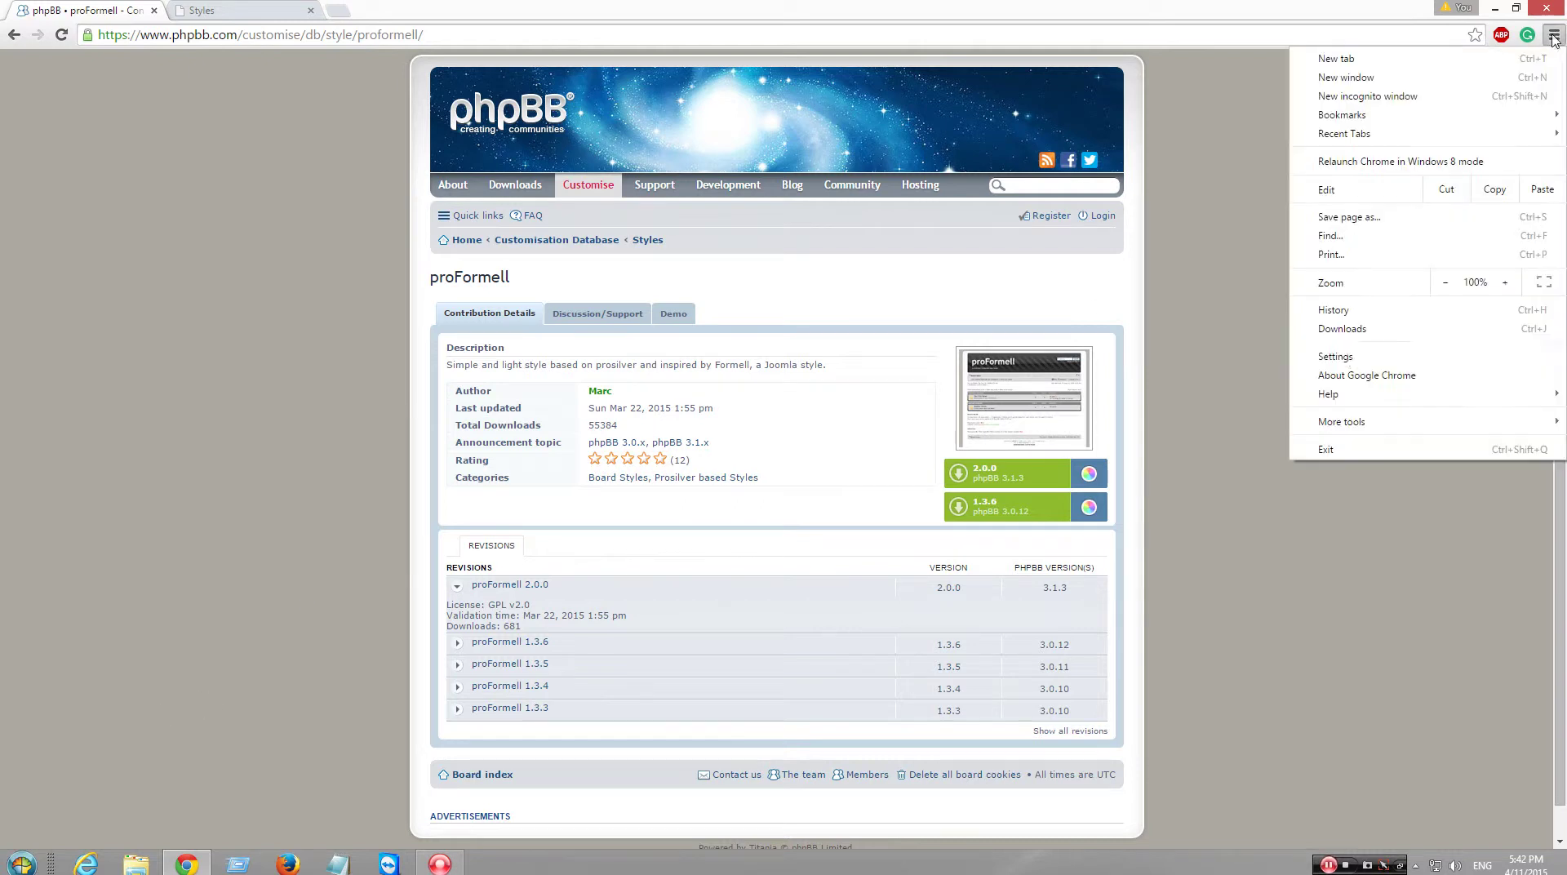
left_click(1356, 330)
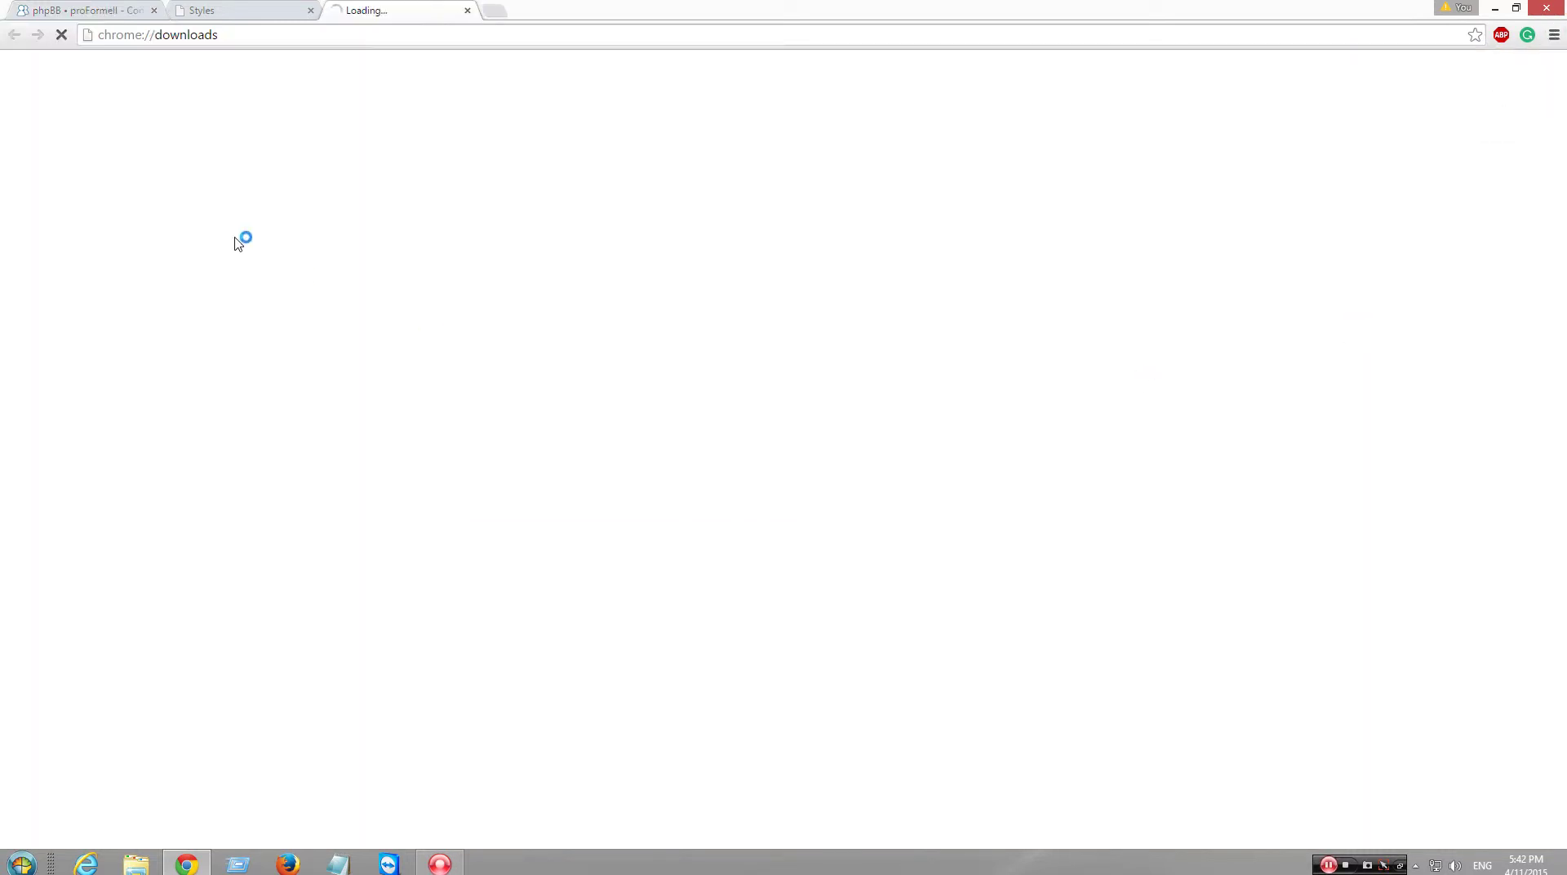
left_click(188, 124)
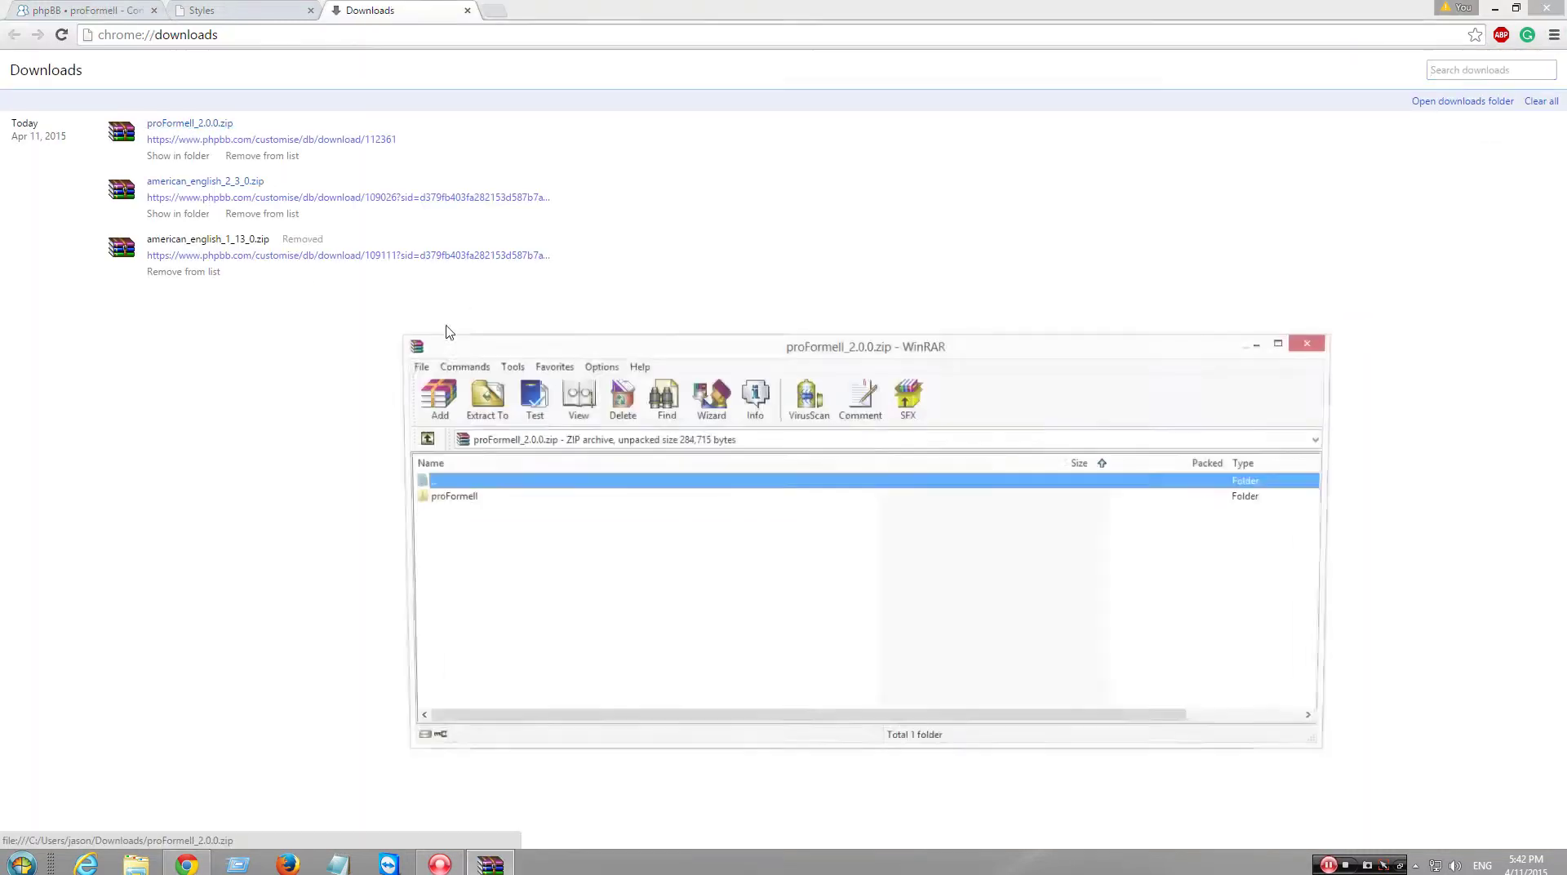
left_click(490, 559)
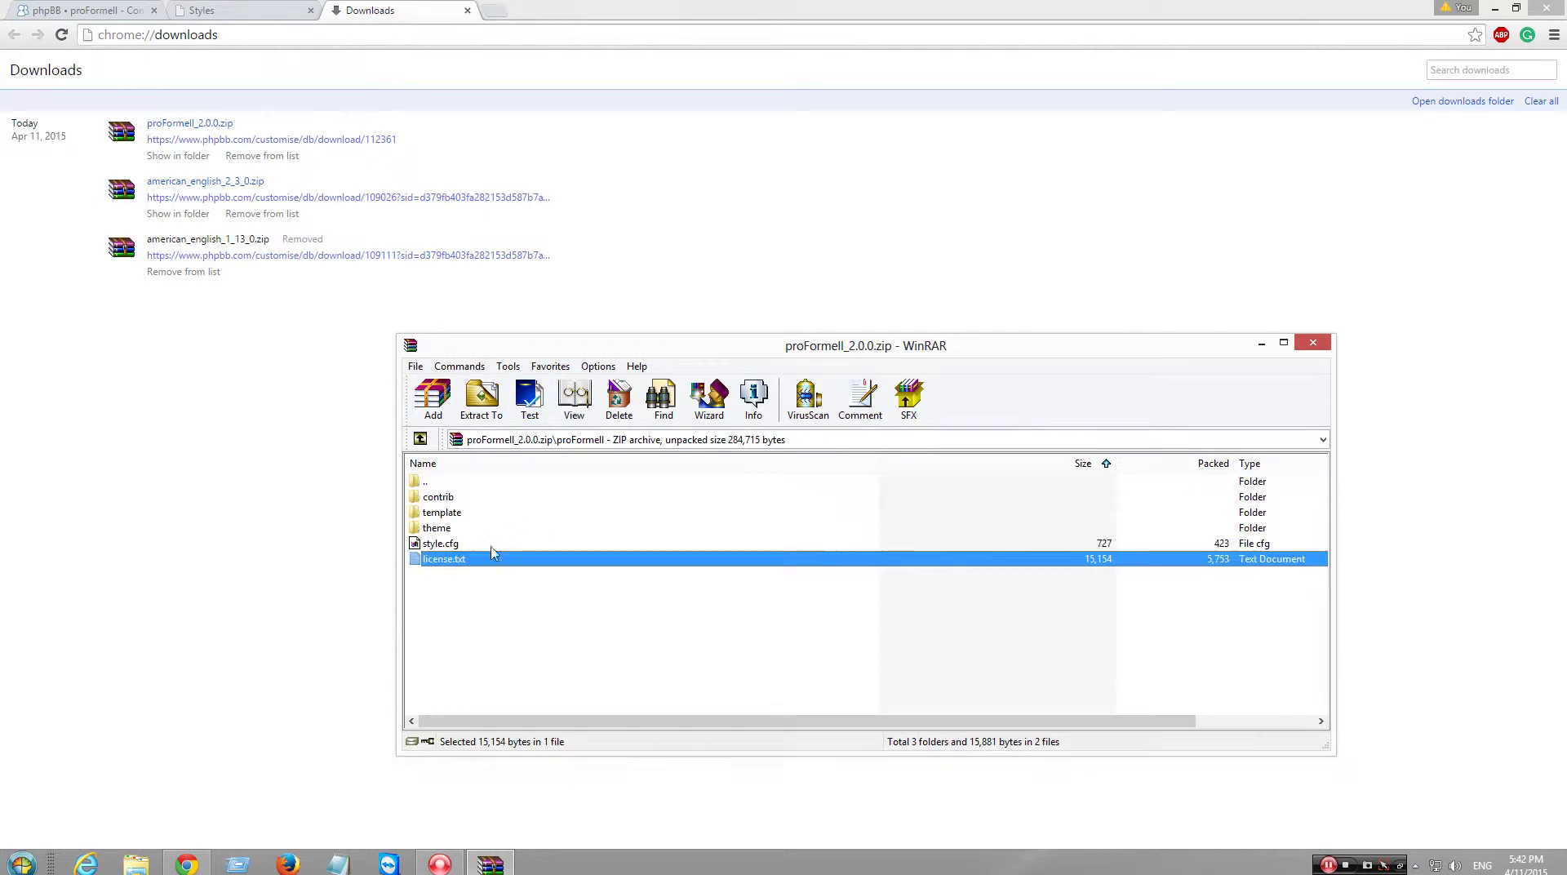
left_click(574, 397)
scroll(638, 417, "down", 1)
scroll(637, 418, "down", 20)
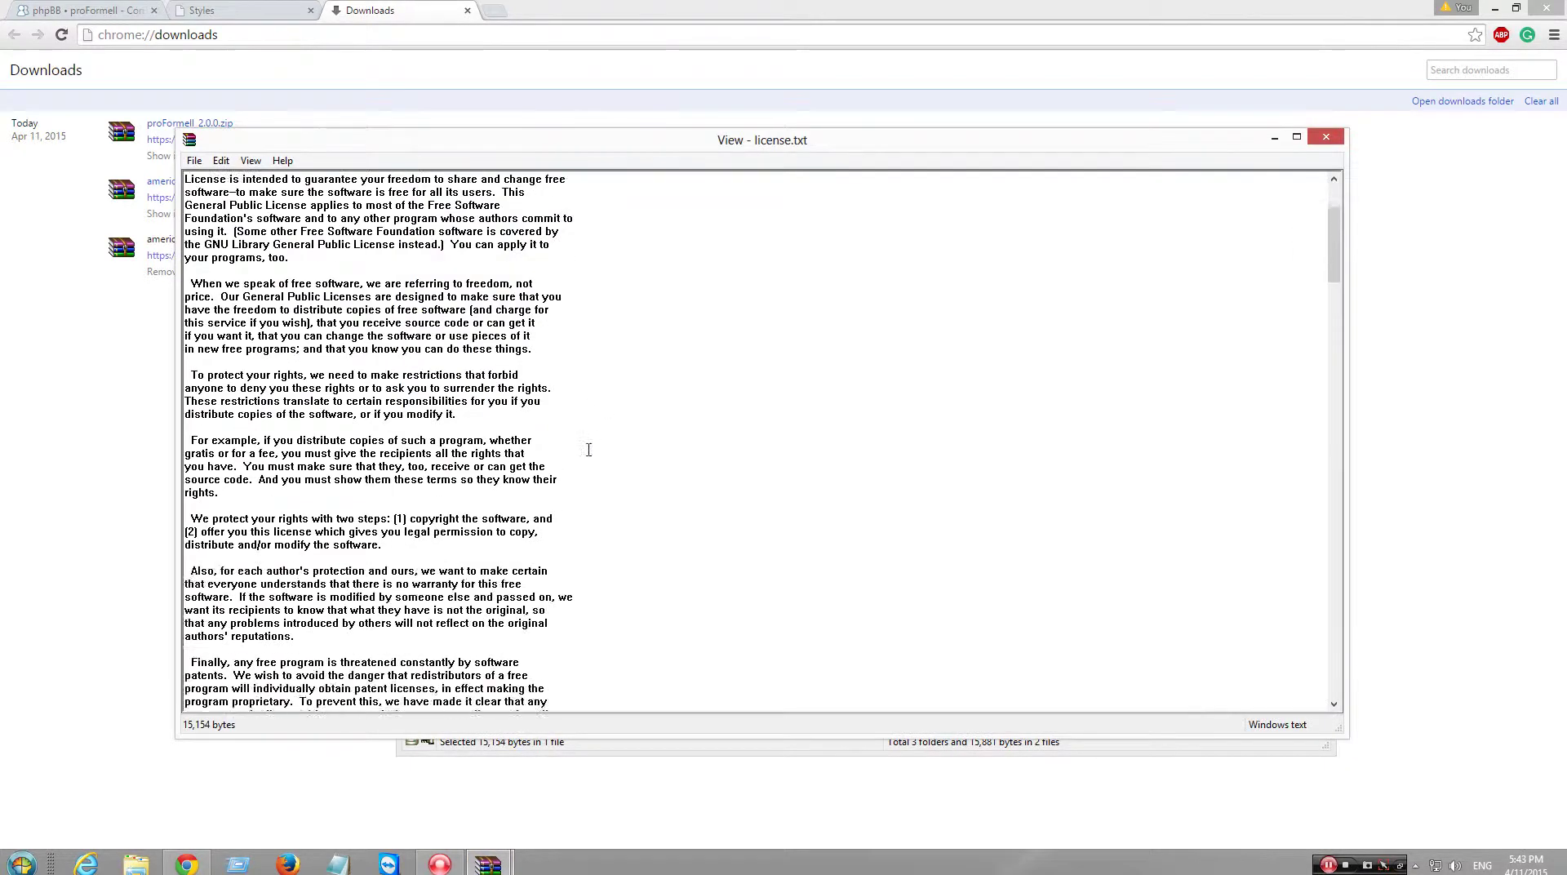
scroll(583, 473, "down", 12)
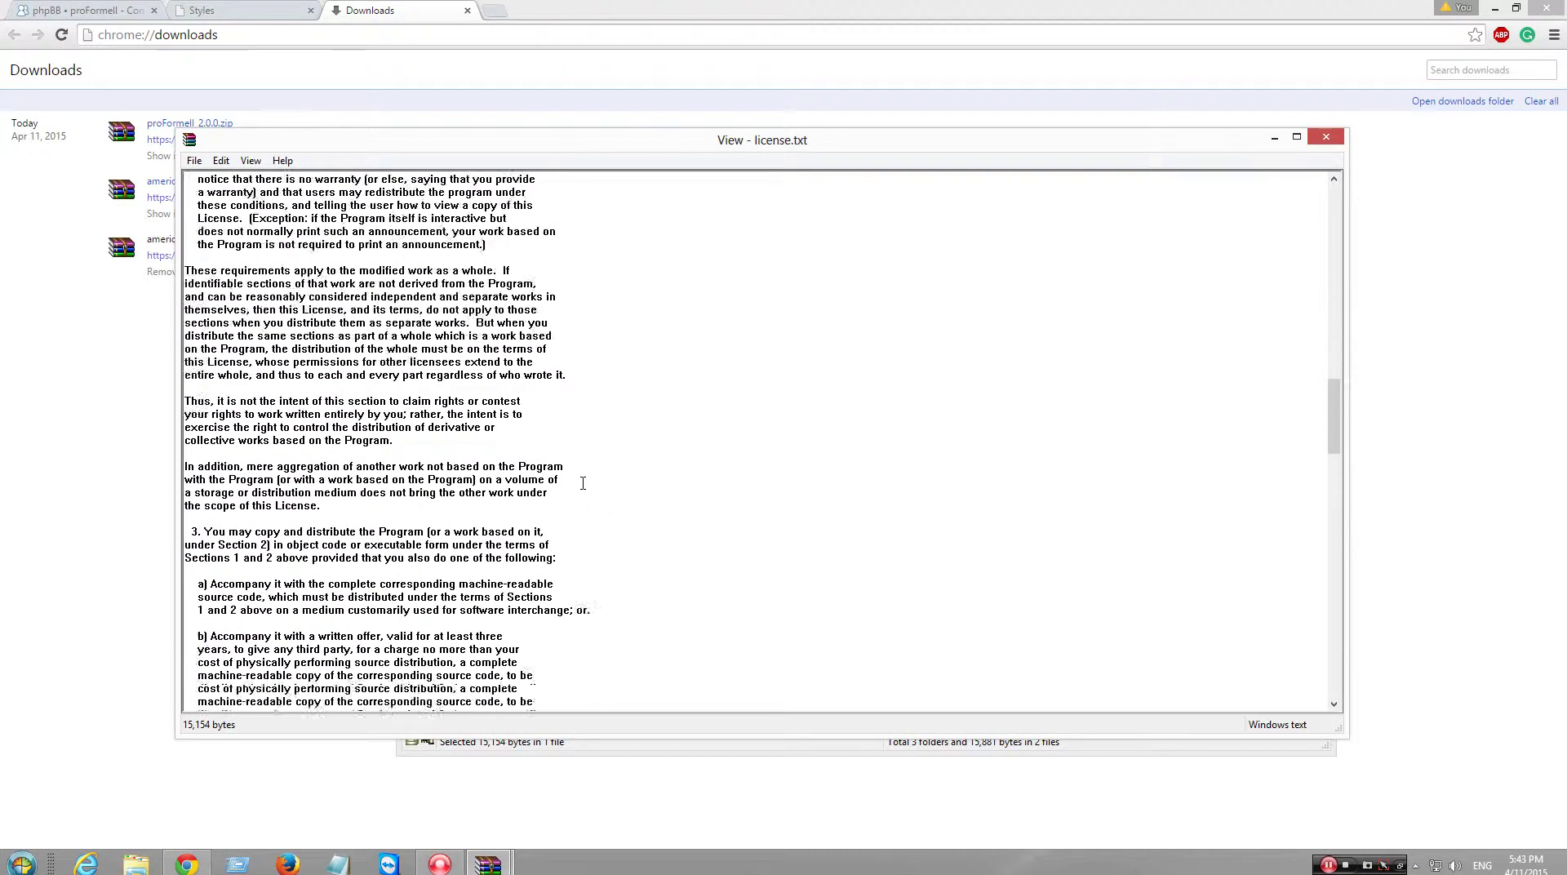
- Close the license viewer, select style.cfg, and return to phpBB's Styles page
left_click(1343, 139)
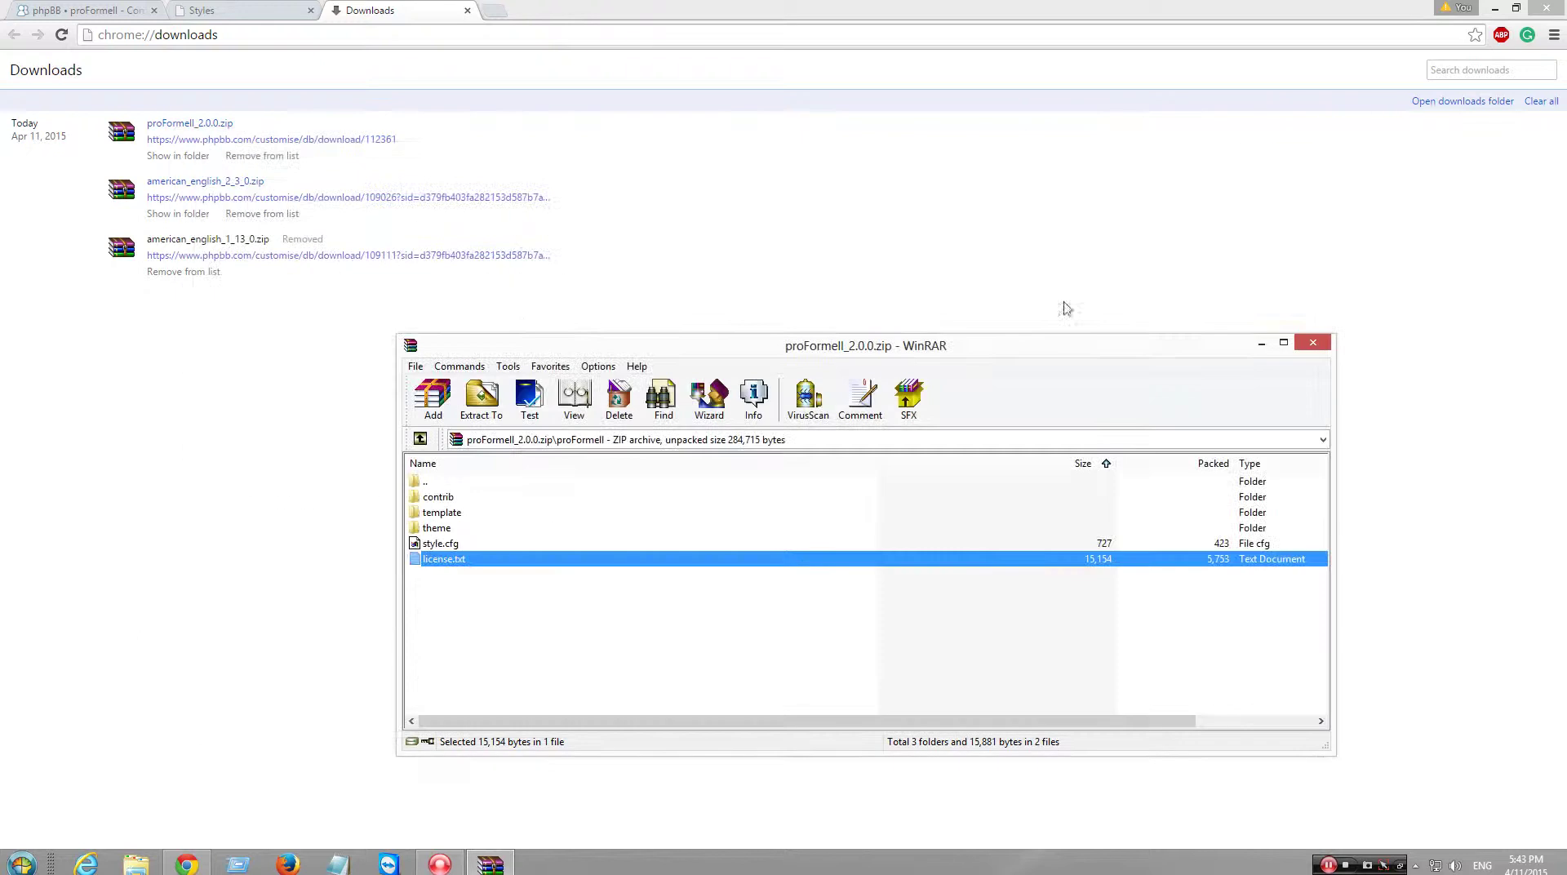
left_click(571, 634)
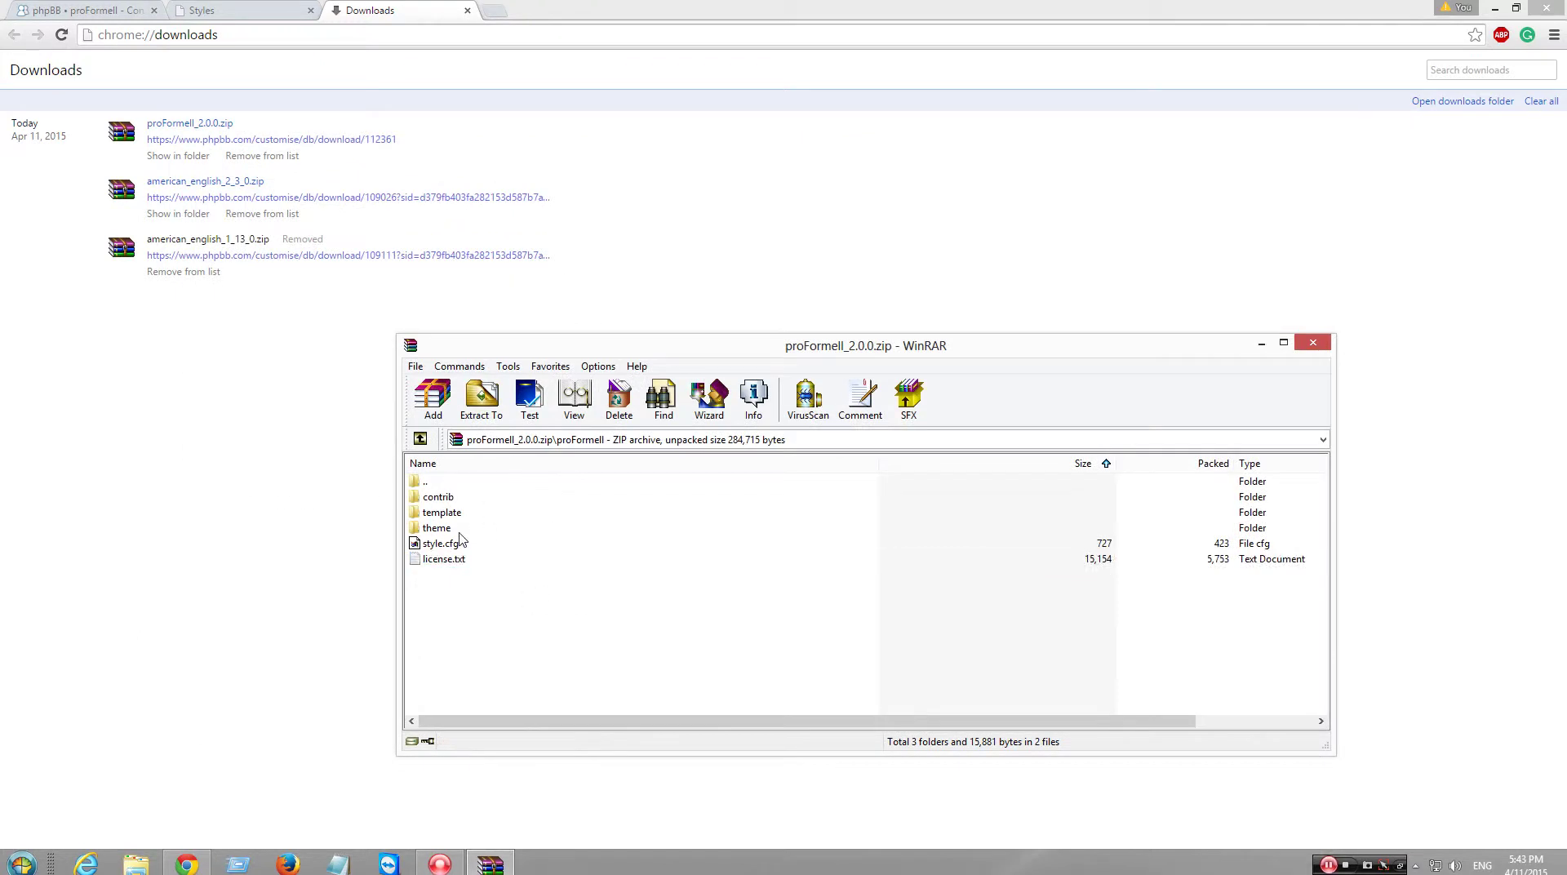
left_click(460, 542)
left_click(204, 10)
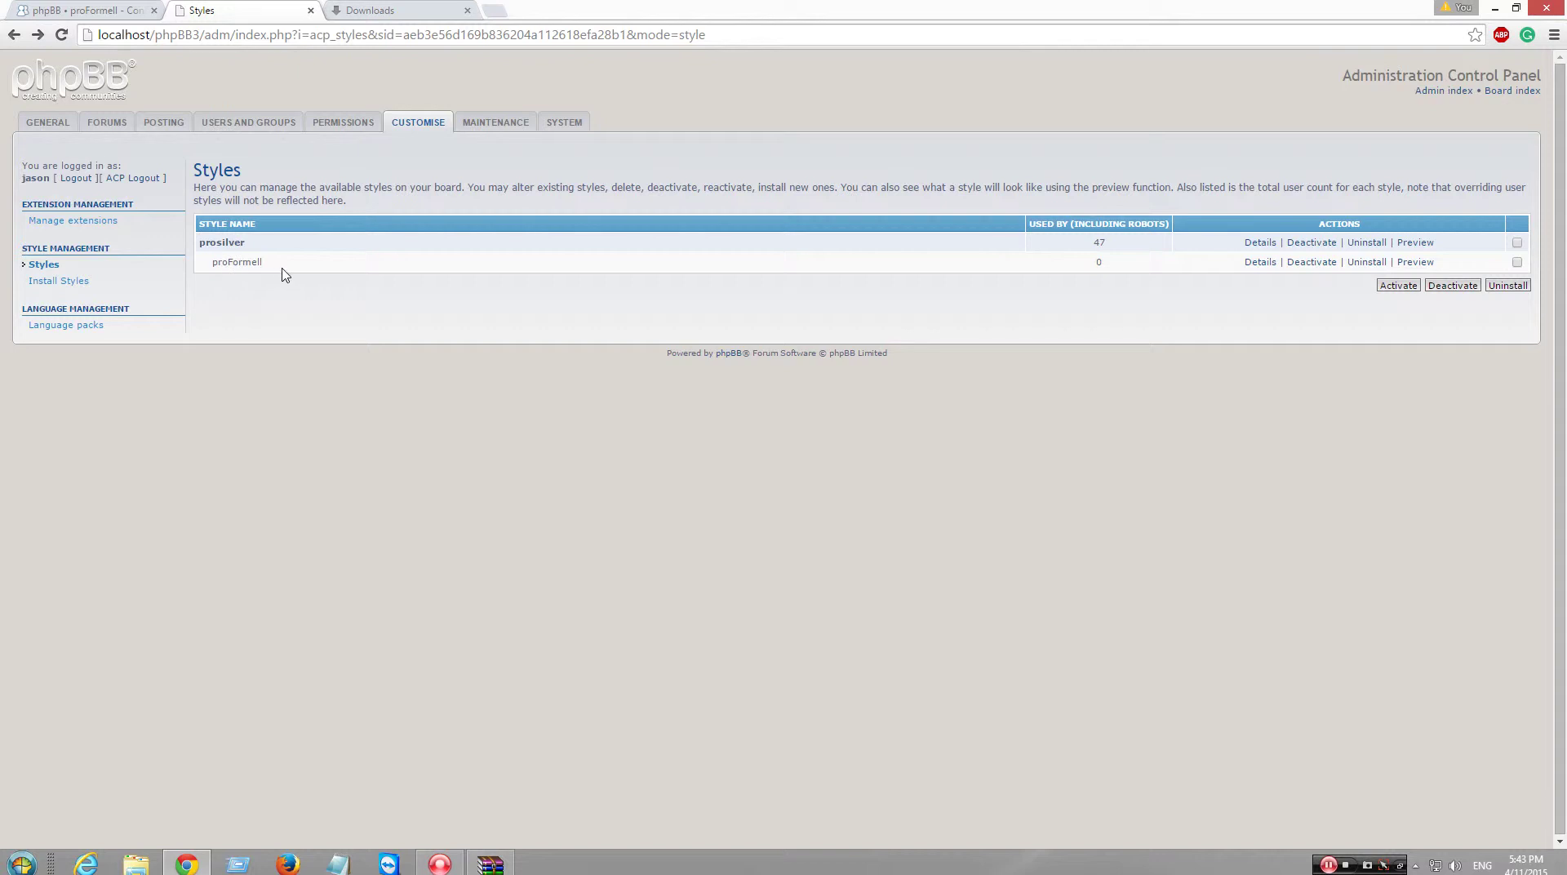
- Submit proFormell's style details with Inherits from kept as prosilver
left_click(1267, 263)
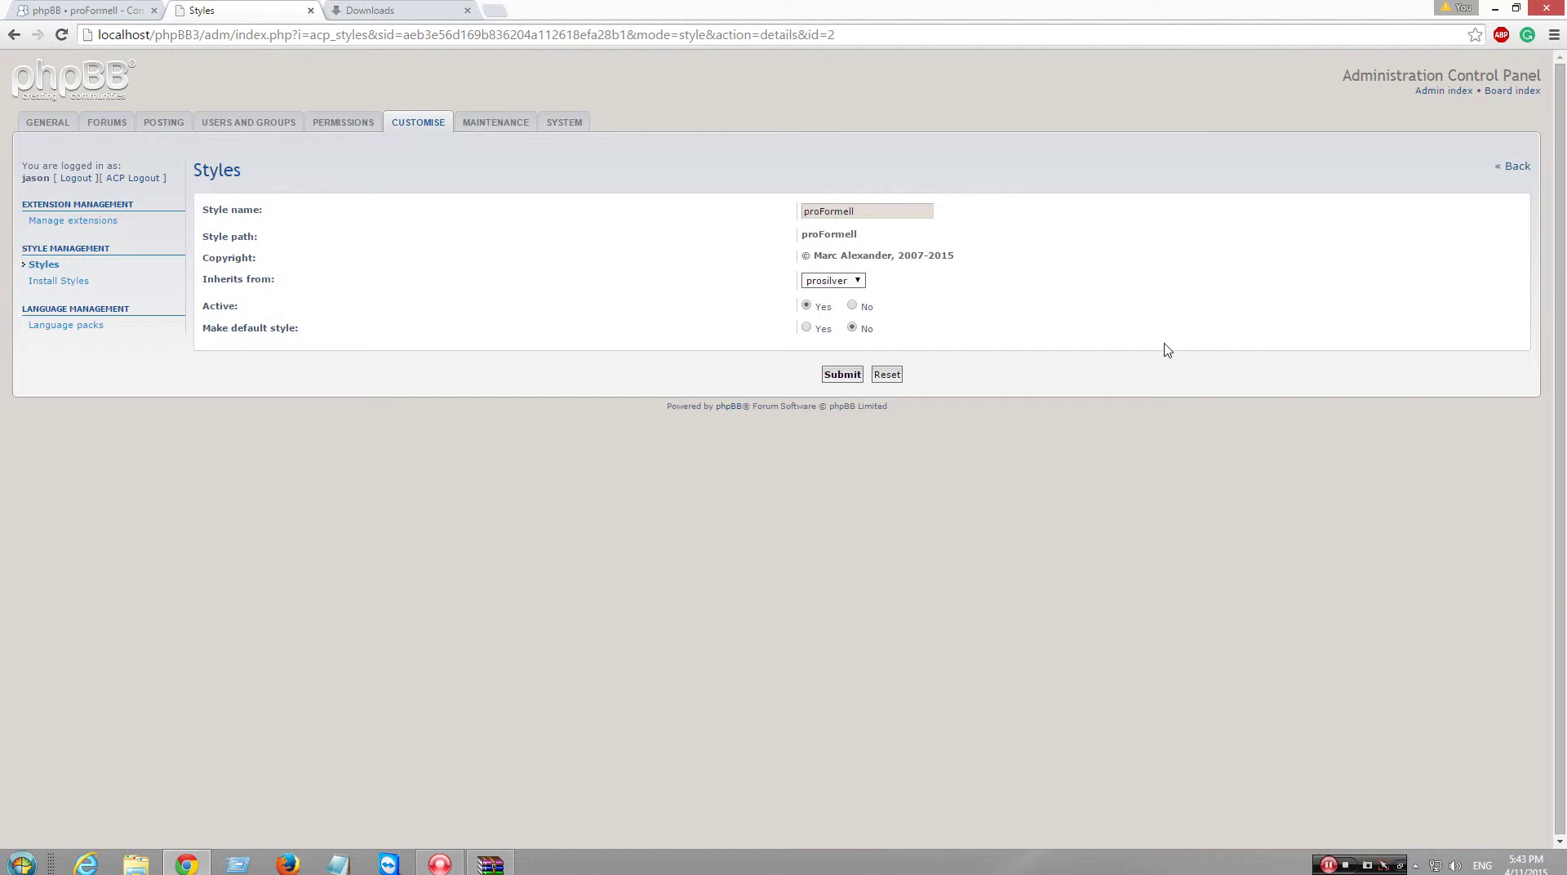
left_click(858, 281)
left_click(858, 282)
left_click(843, 376)
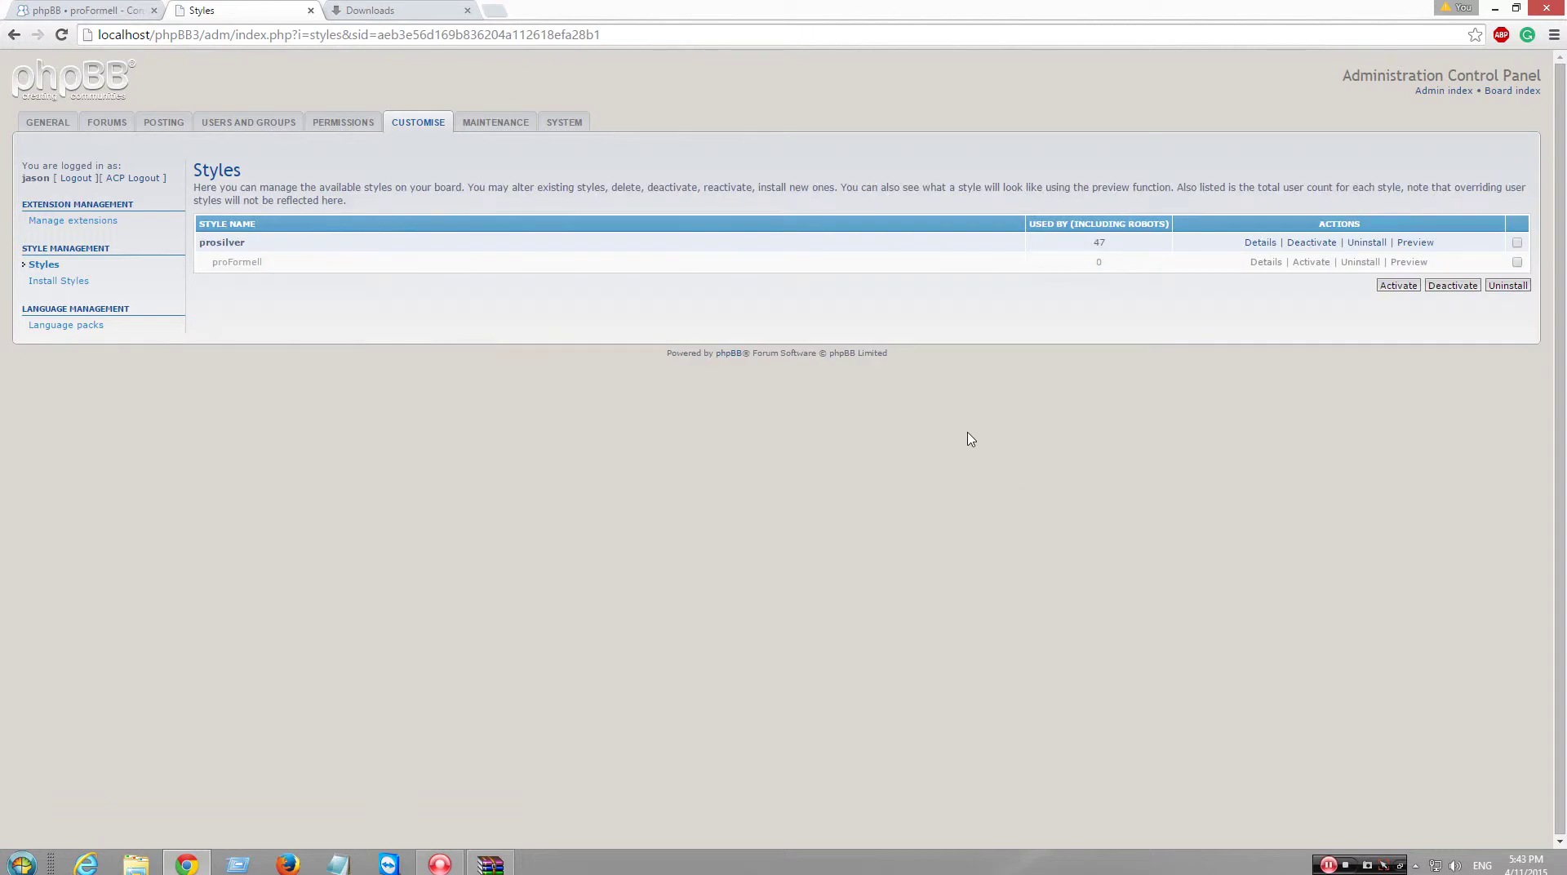
- Check the board index, then activate proFormell with Make default style set to Yes
left_click(1512, 91)
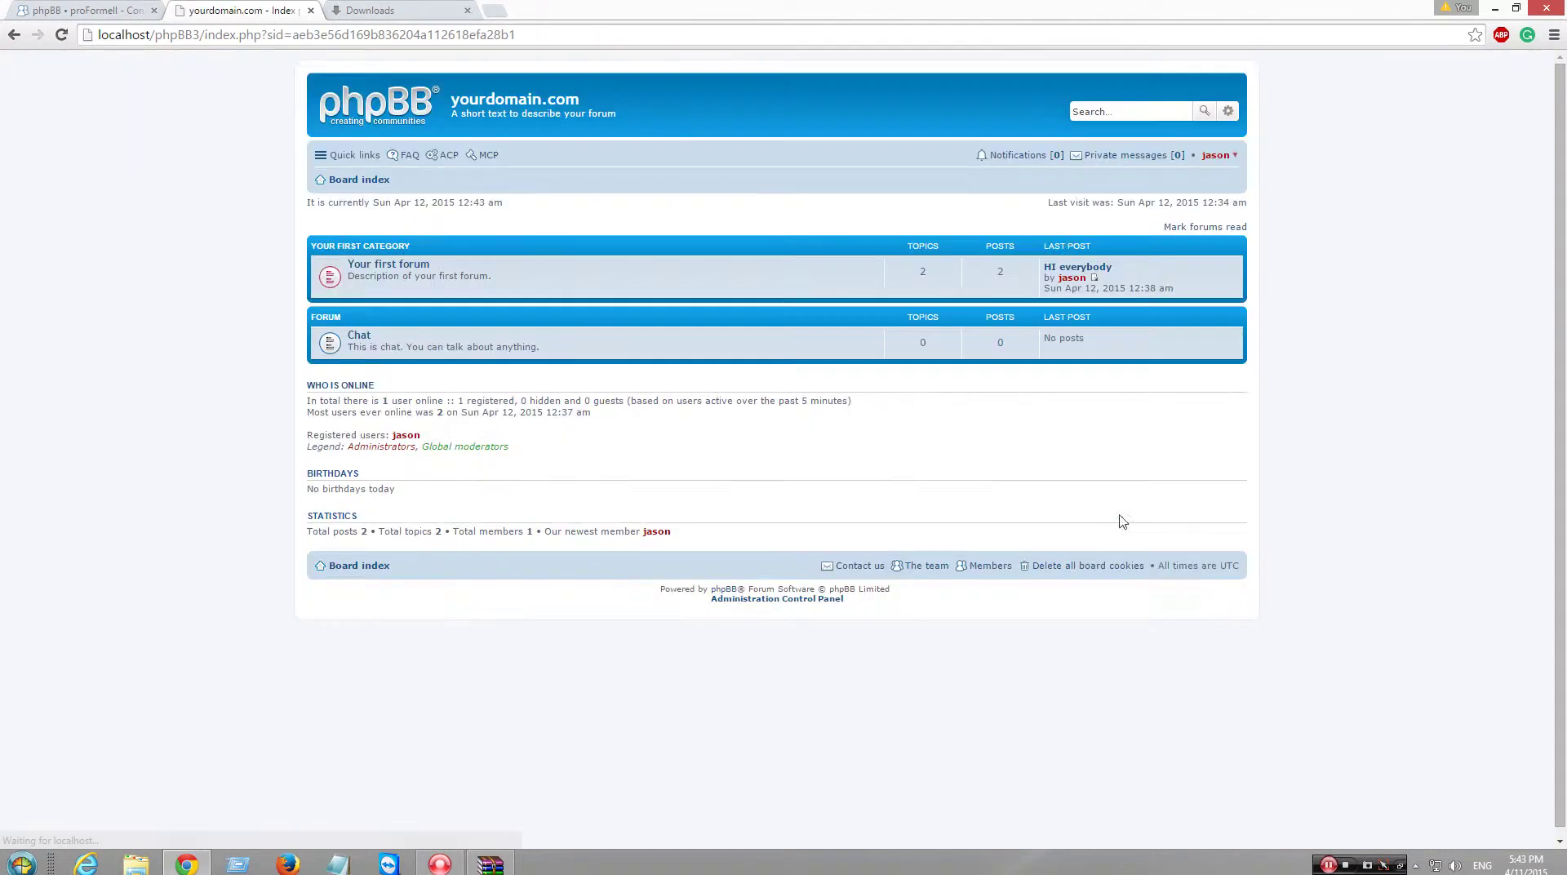
left_click(14, 34)
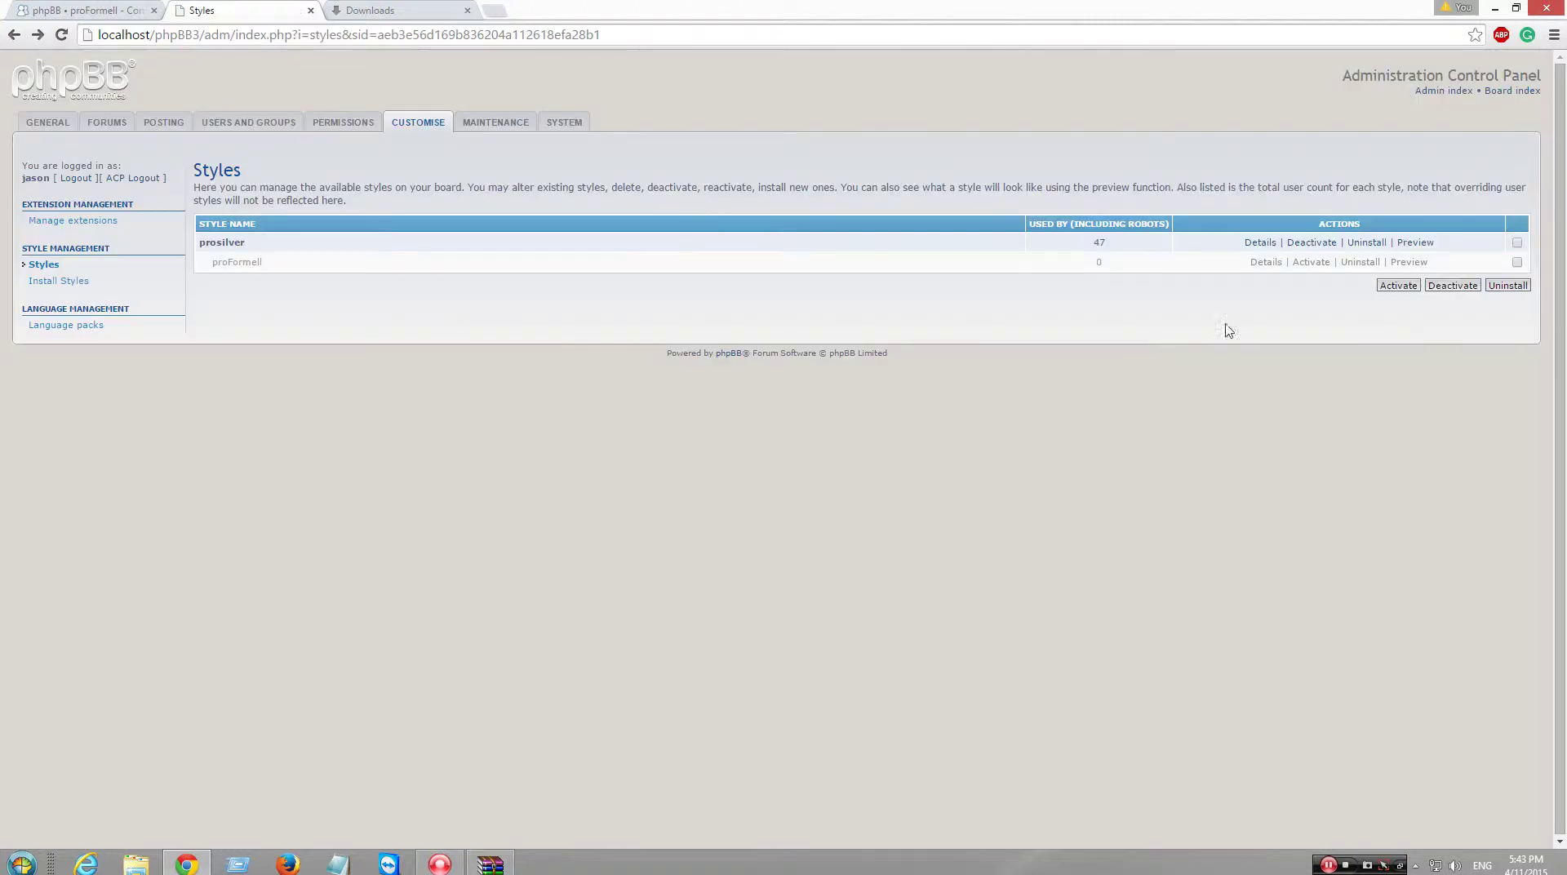
left_click(1309, 262)
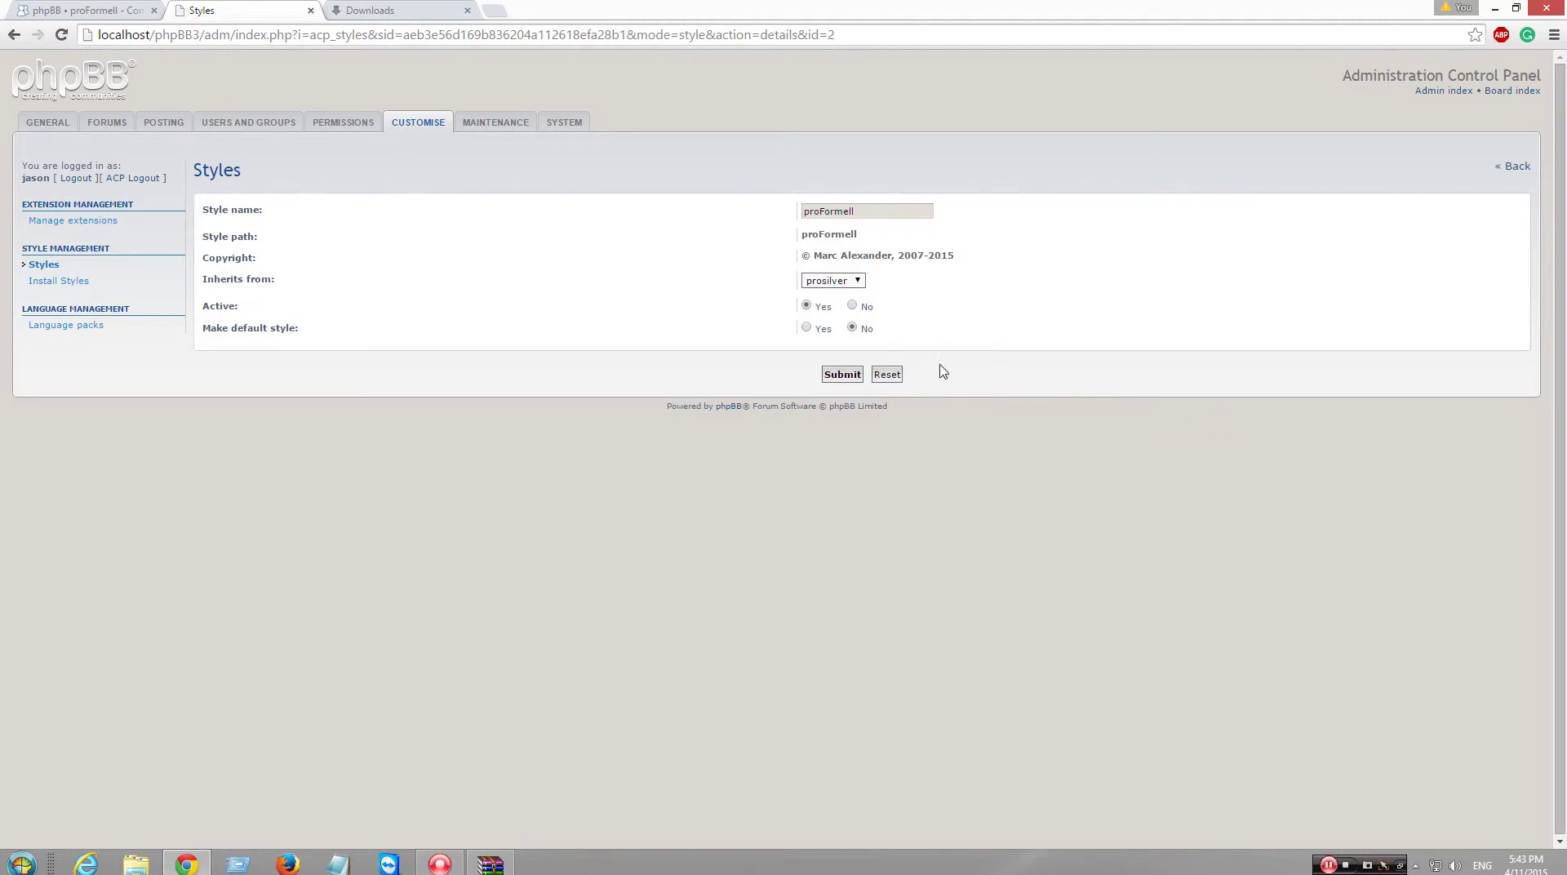
left_click(807, 327)
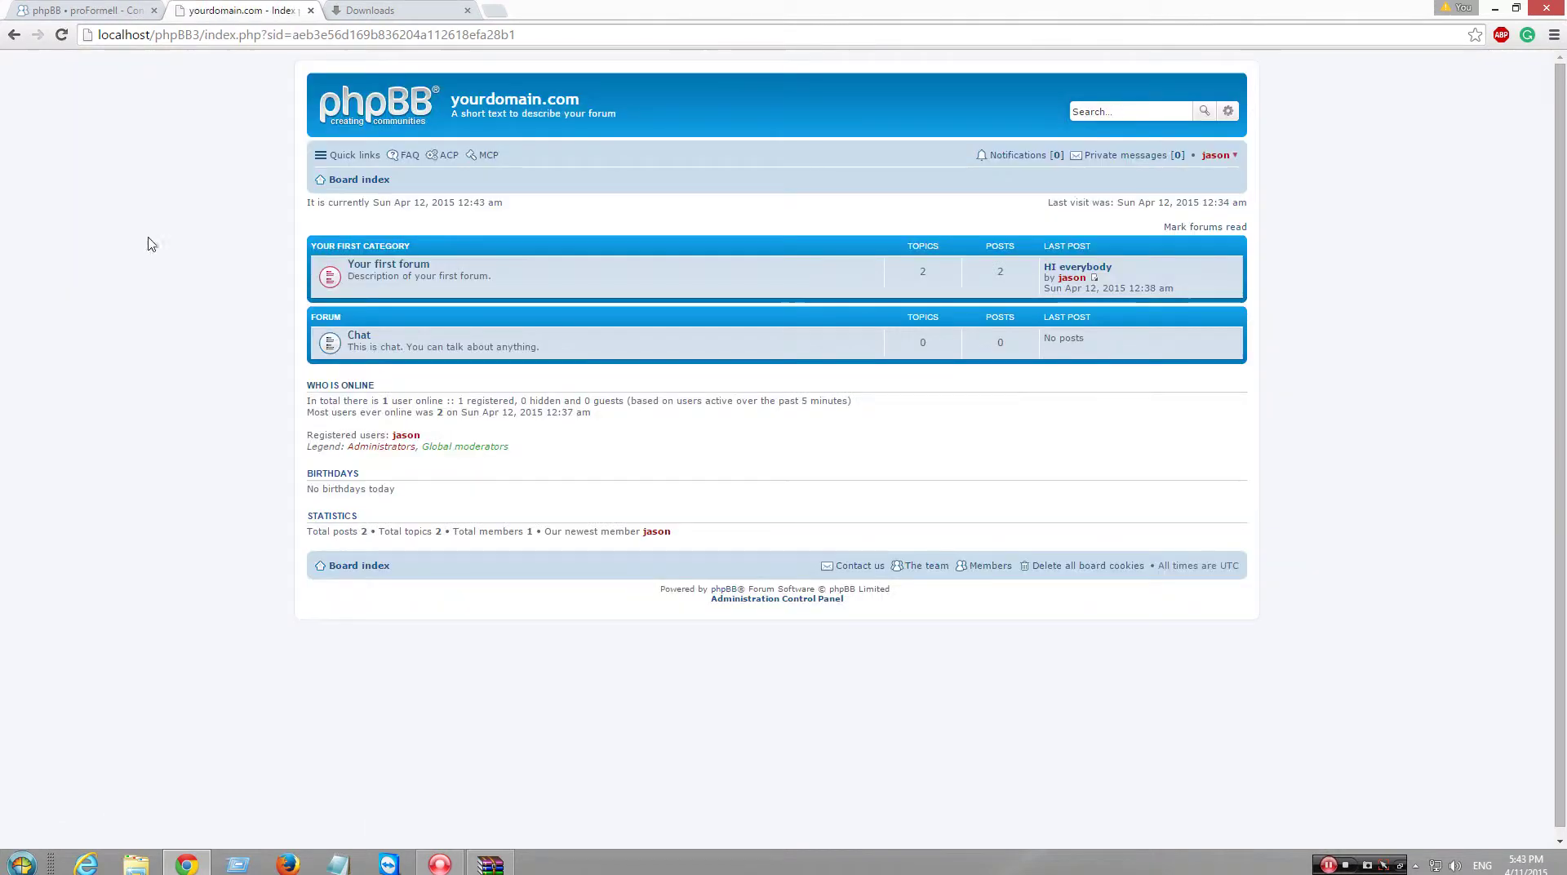
- Preview proFormell, then set prosilver's Active option to No and submit
left_click(14, 36)
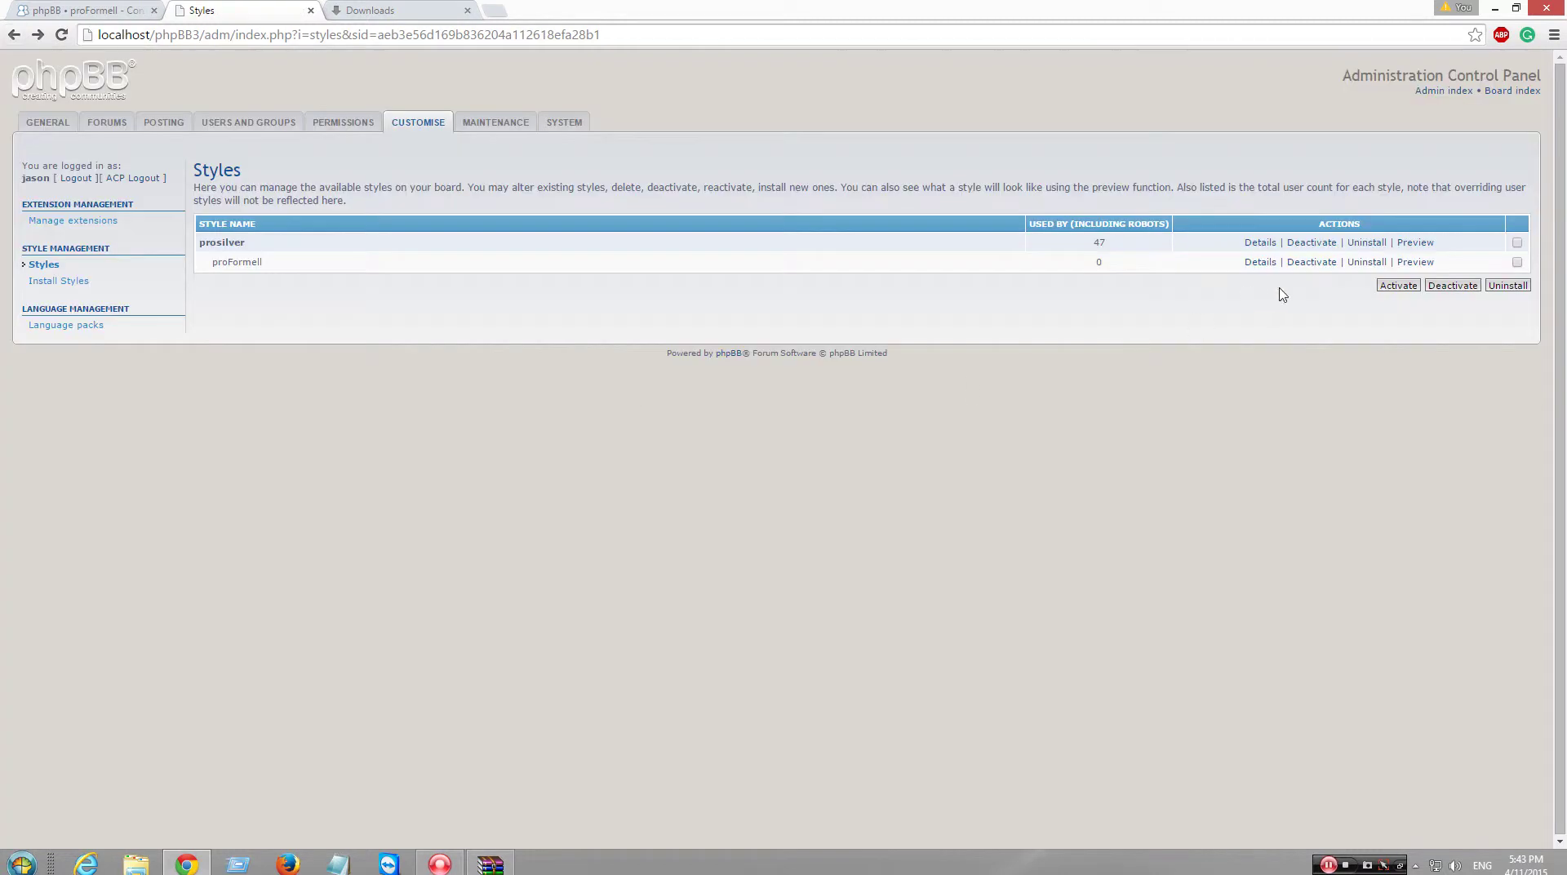
left_click(1417, 262)
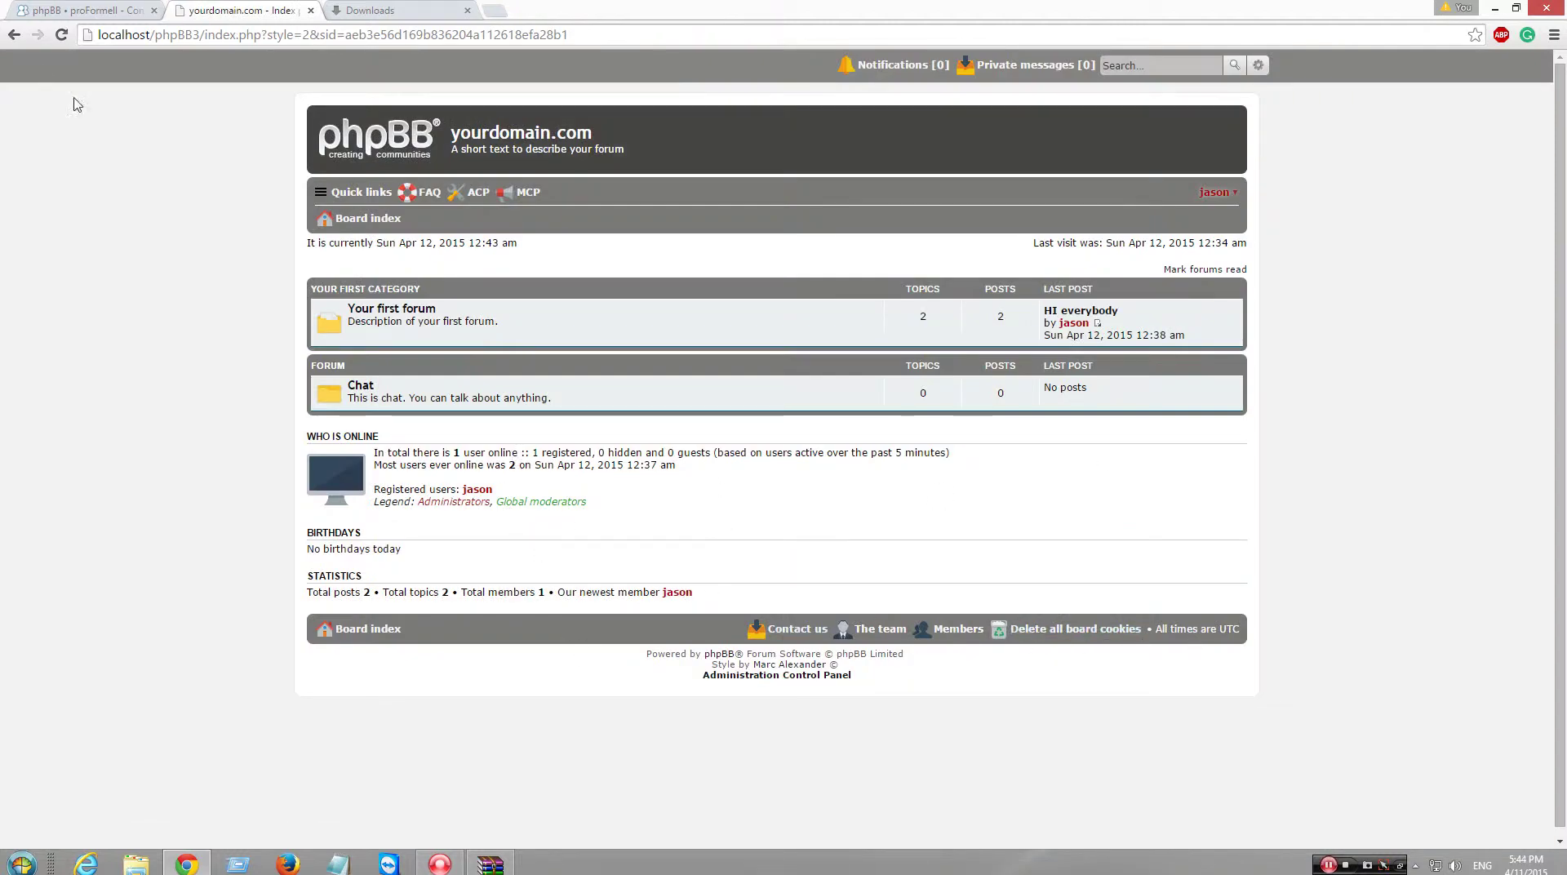
left_click(14, 34)
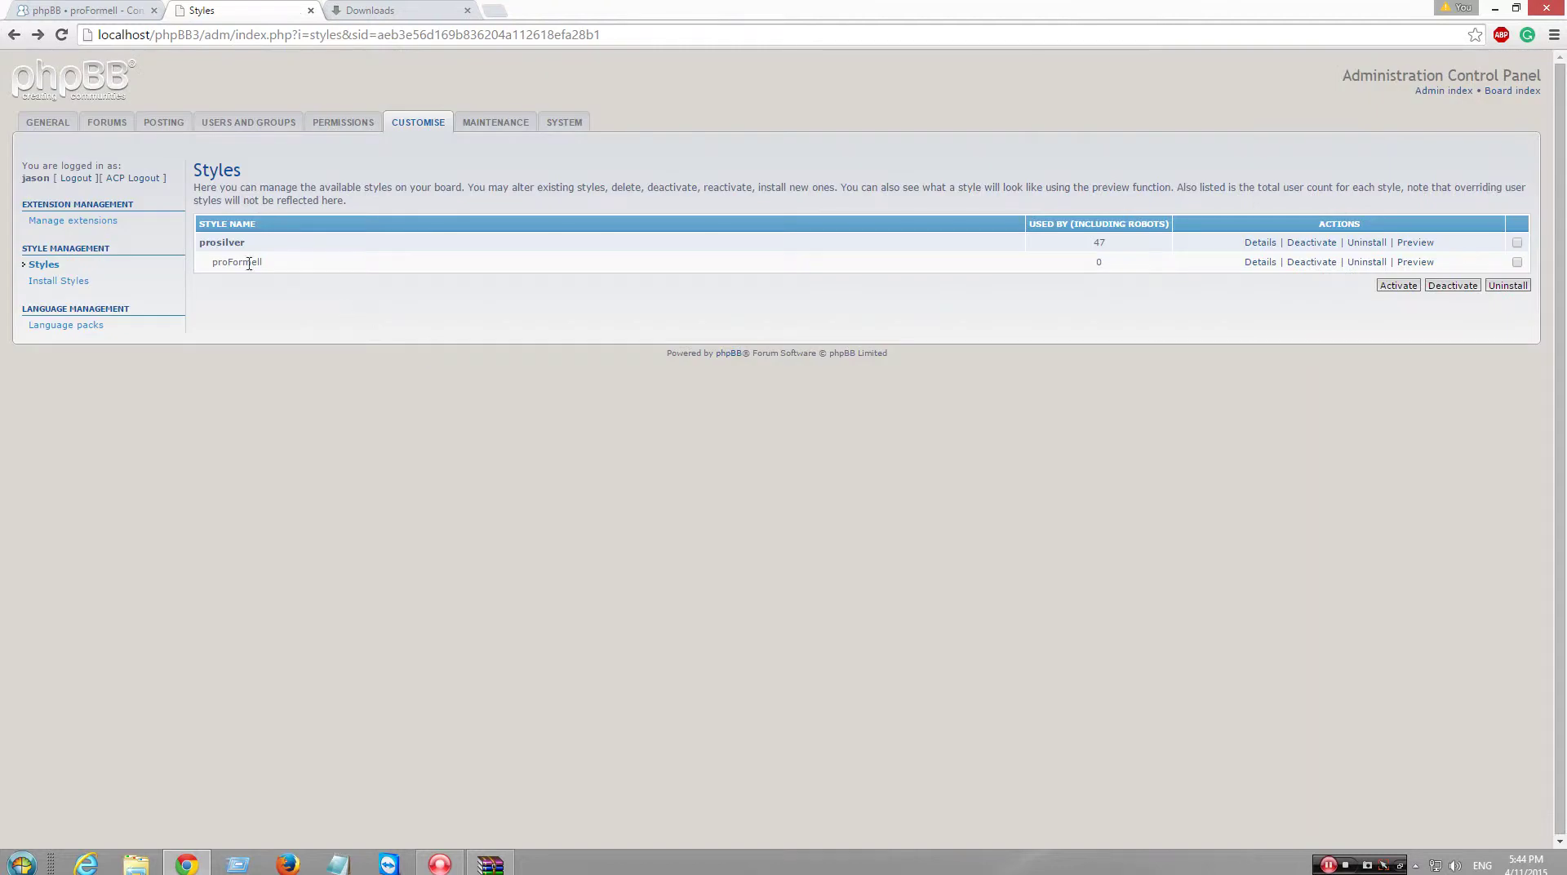
left_click(1260, 261)
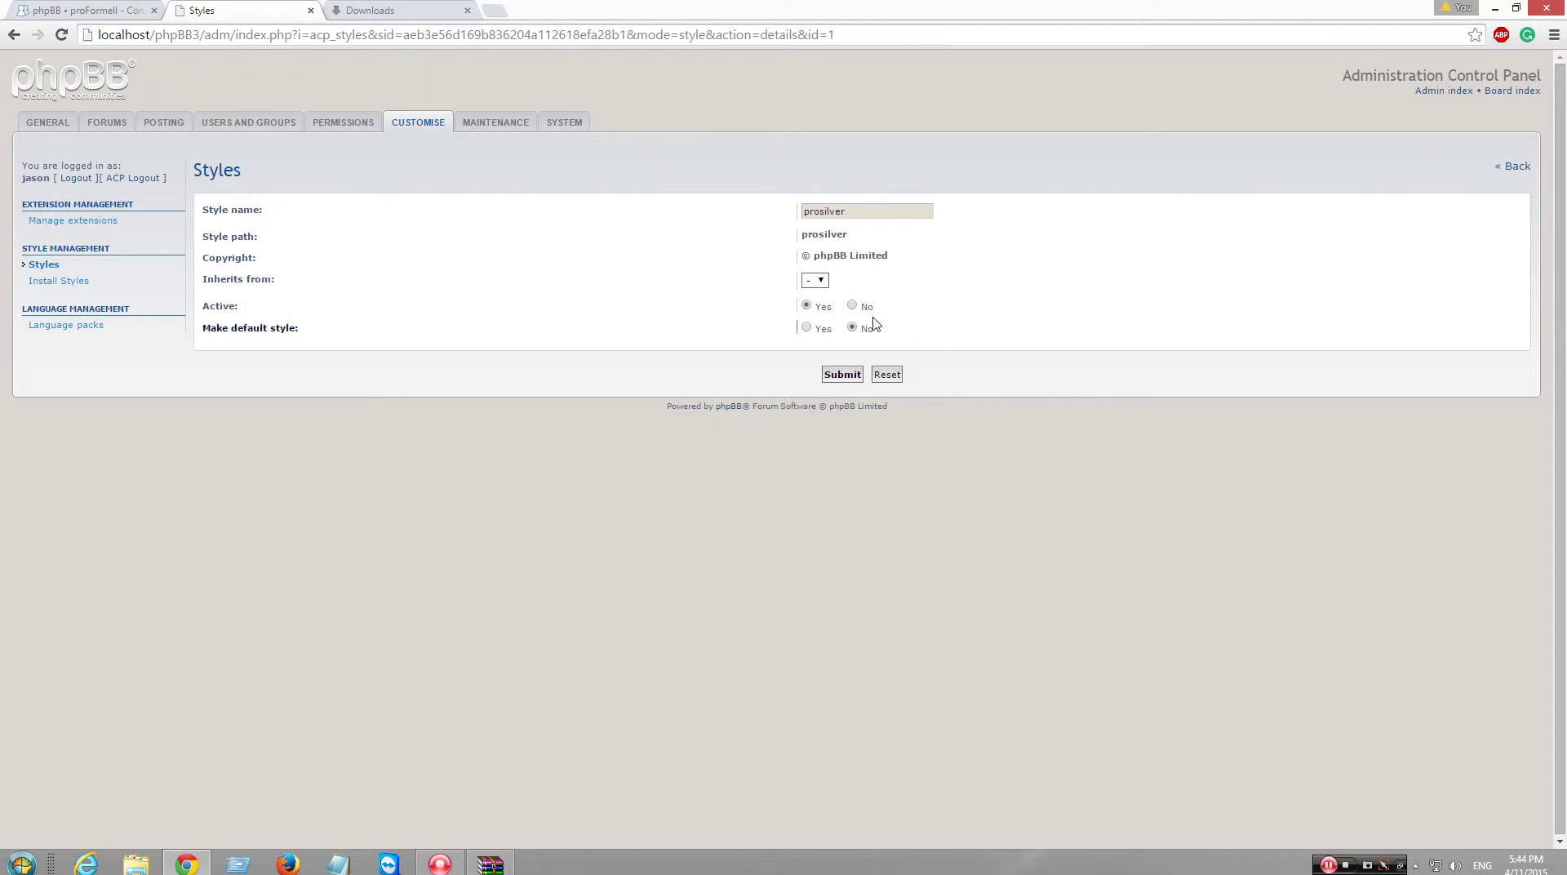
left_click(852, 305)
left_click(842, 374)
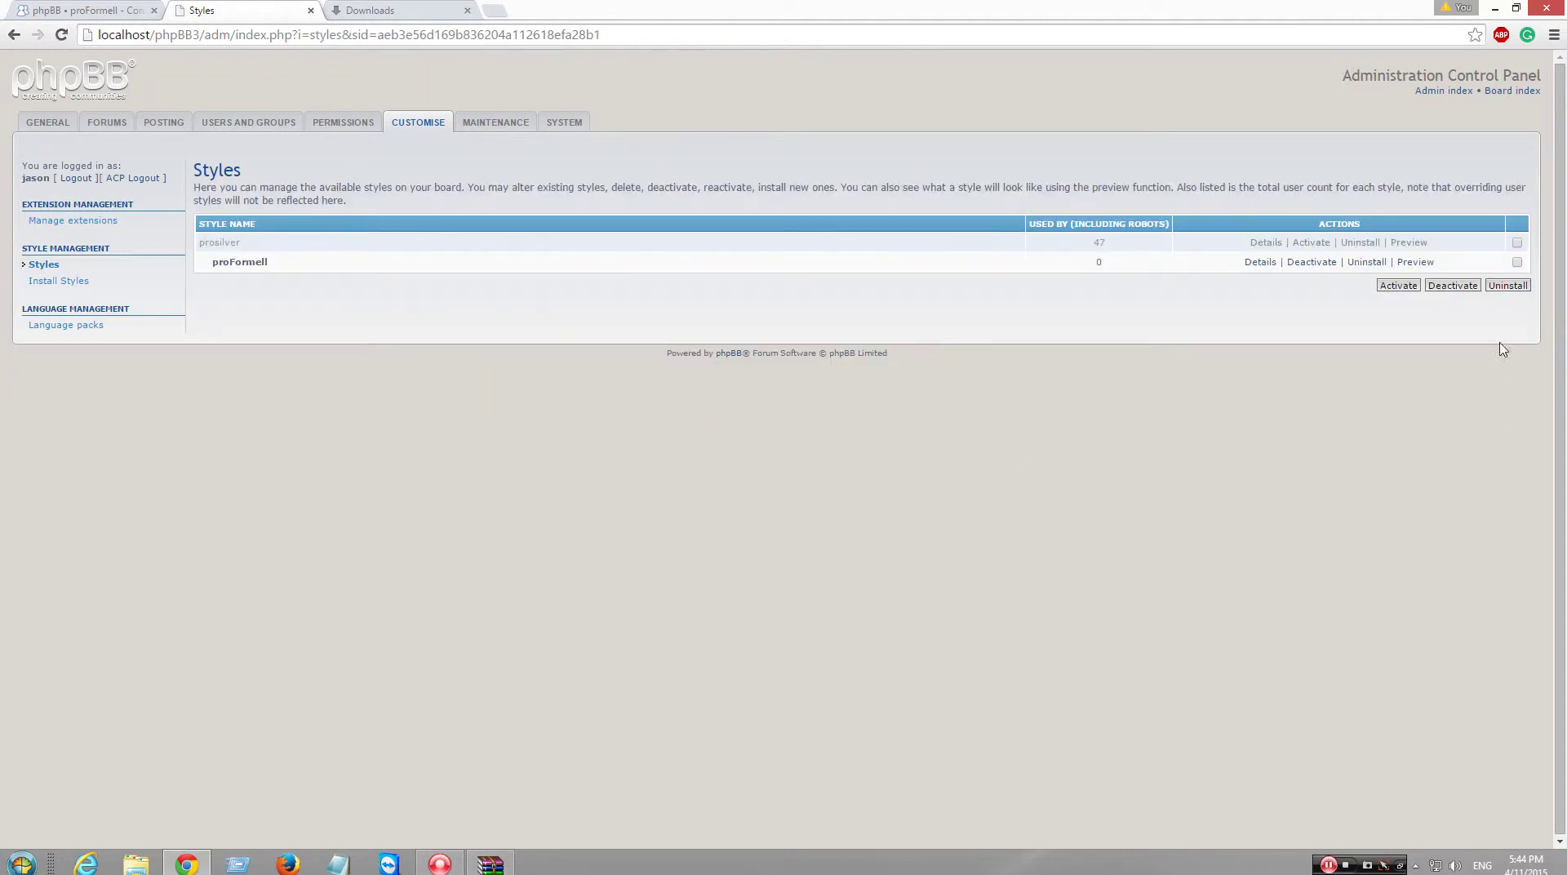
- Check the board index and install list, then start uninstalling prosilver
left_click(1509, 90)
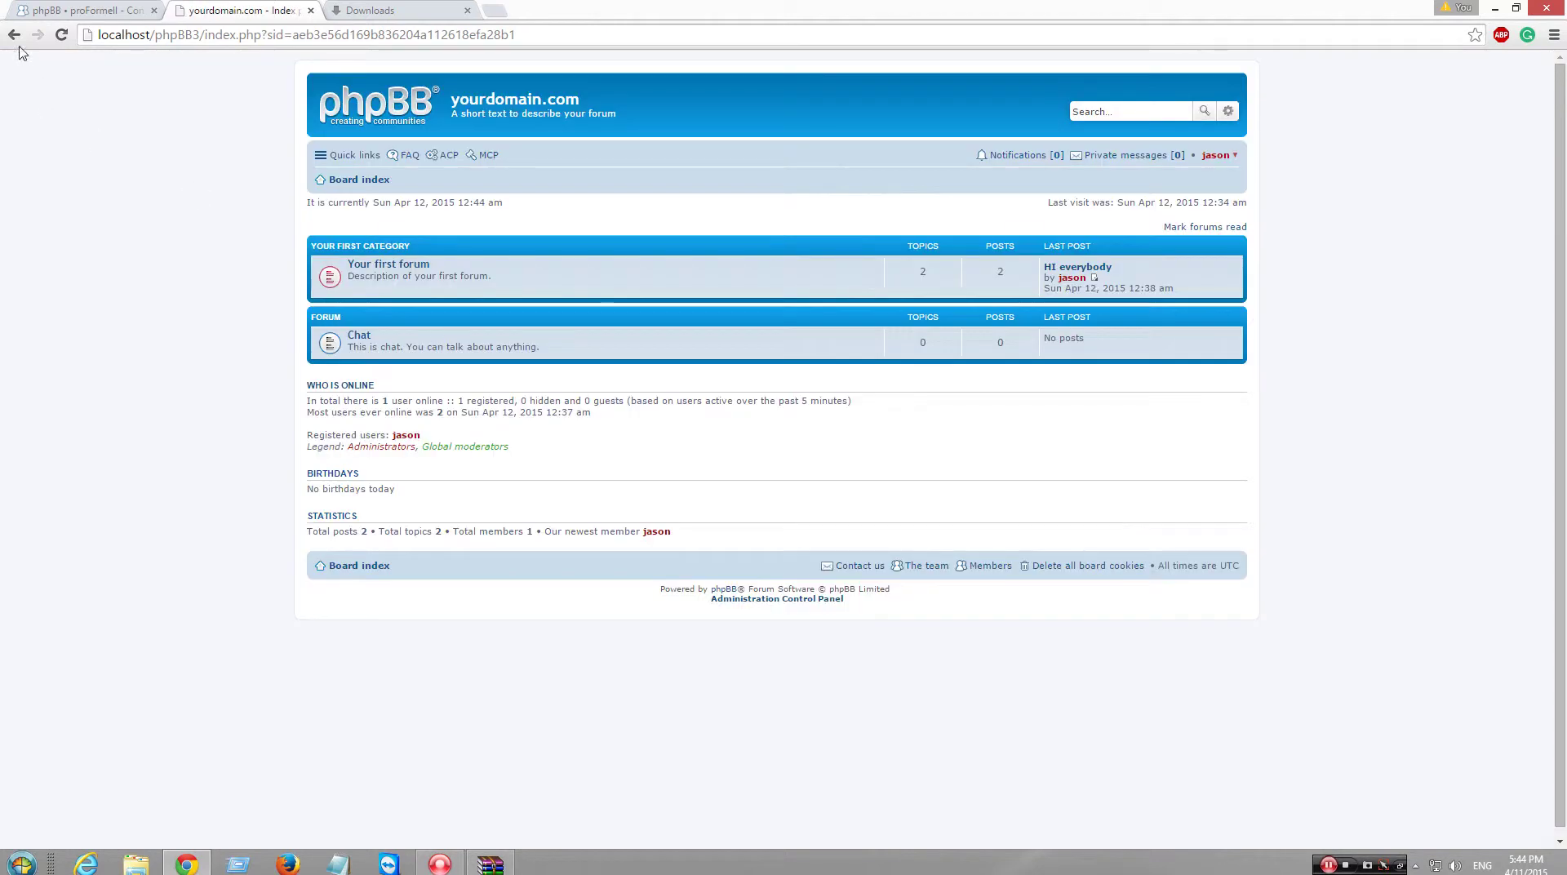
left_click(14, 35)
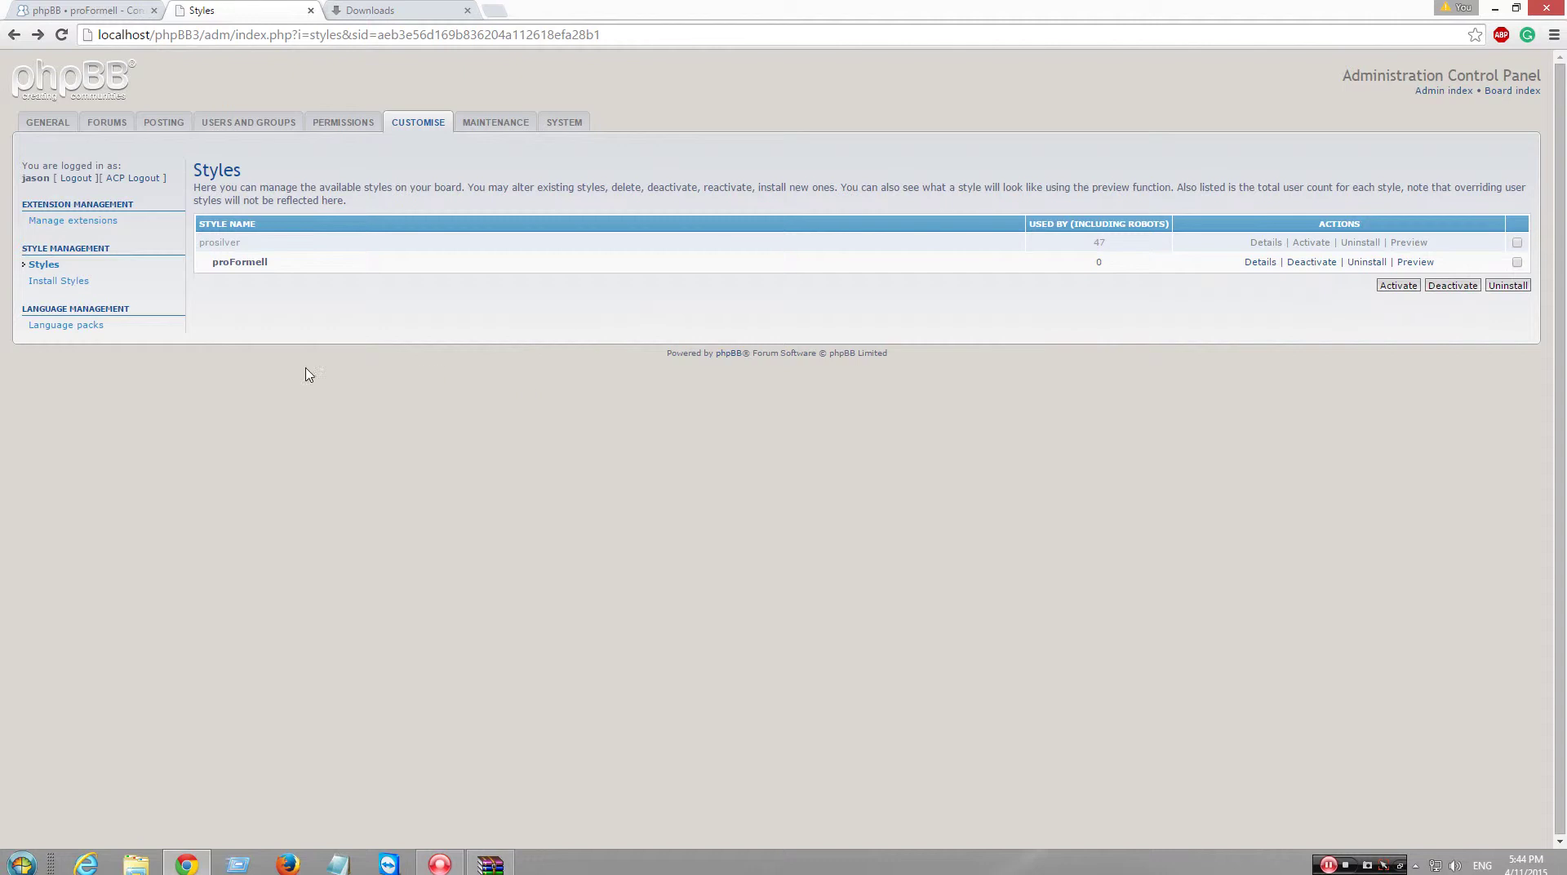
left_click(68, 280)
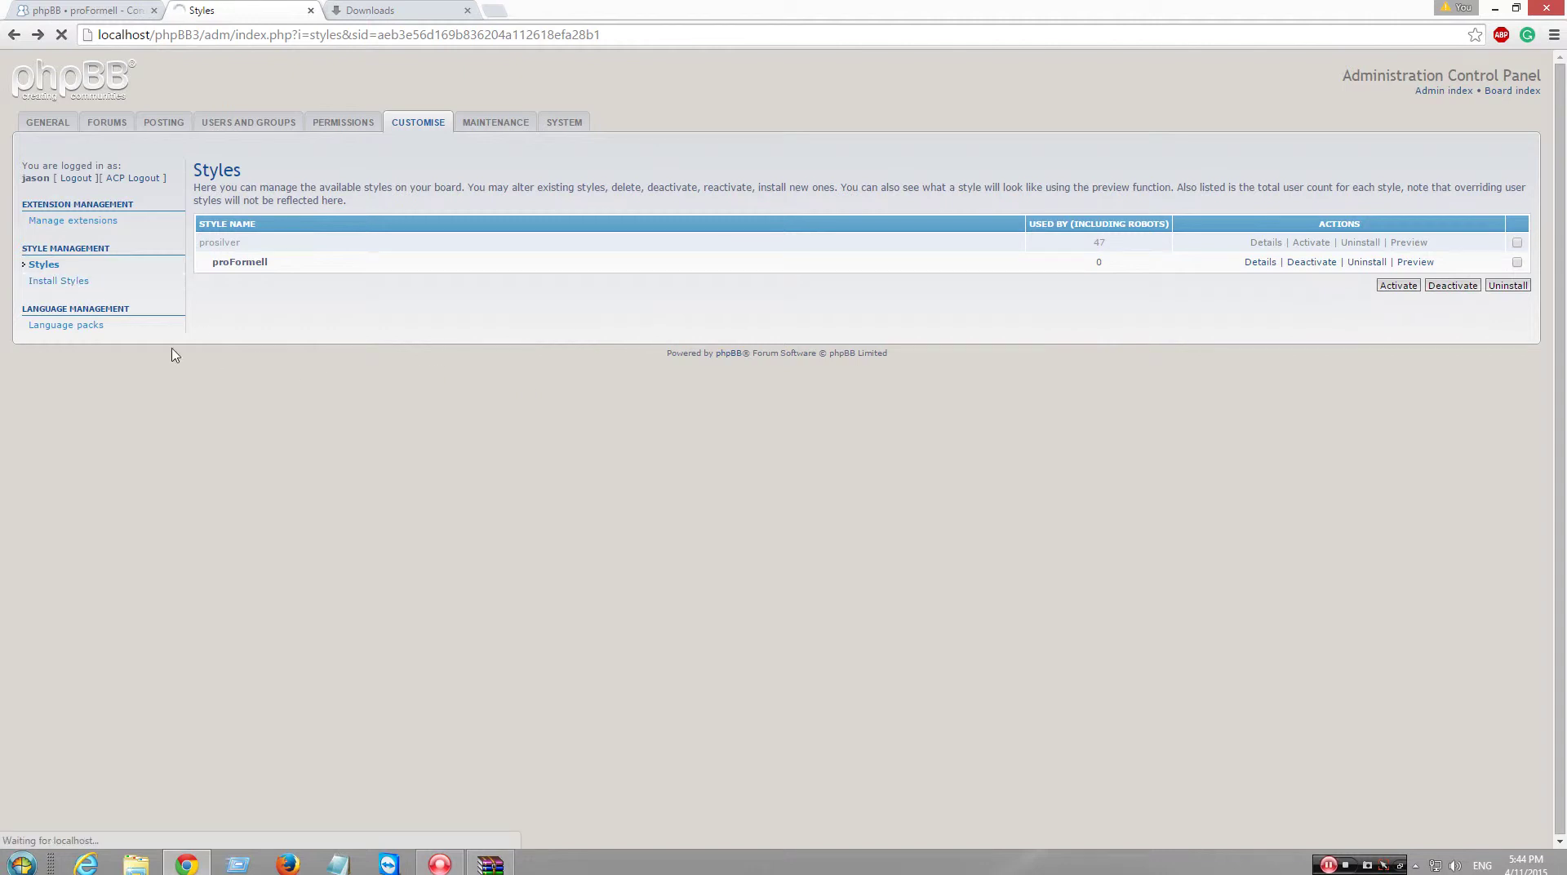
left_click(840, 226)
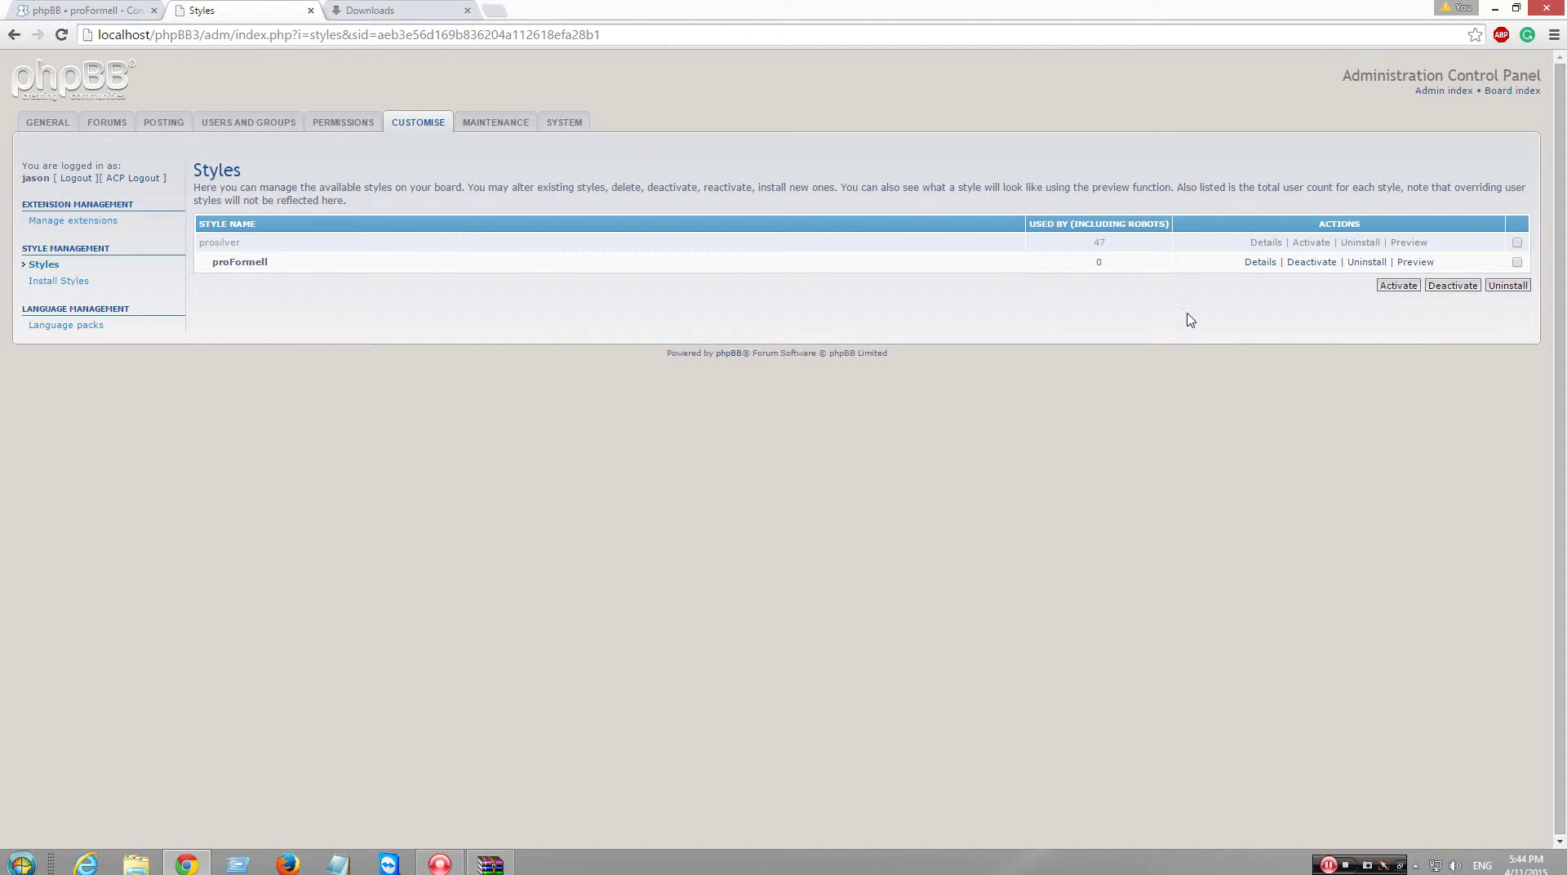
left_click(1360, 244)
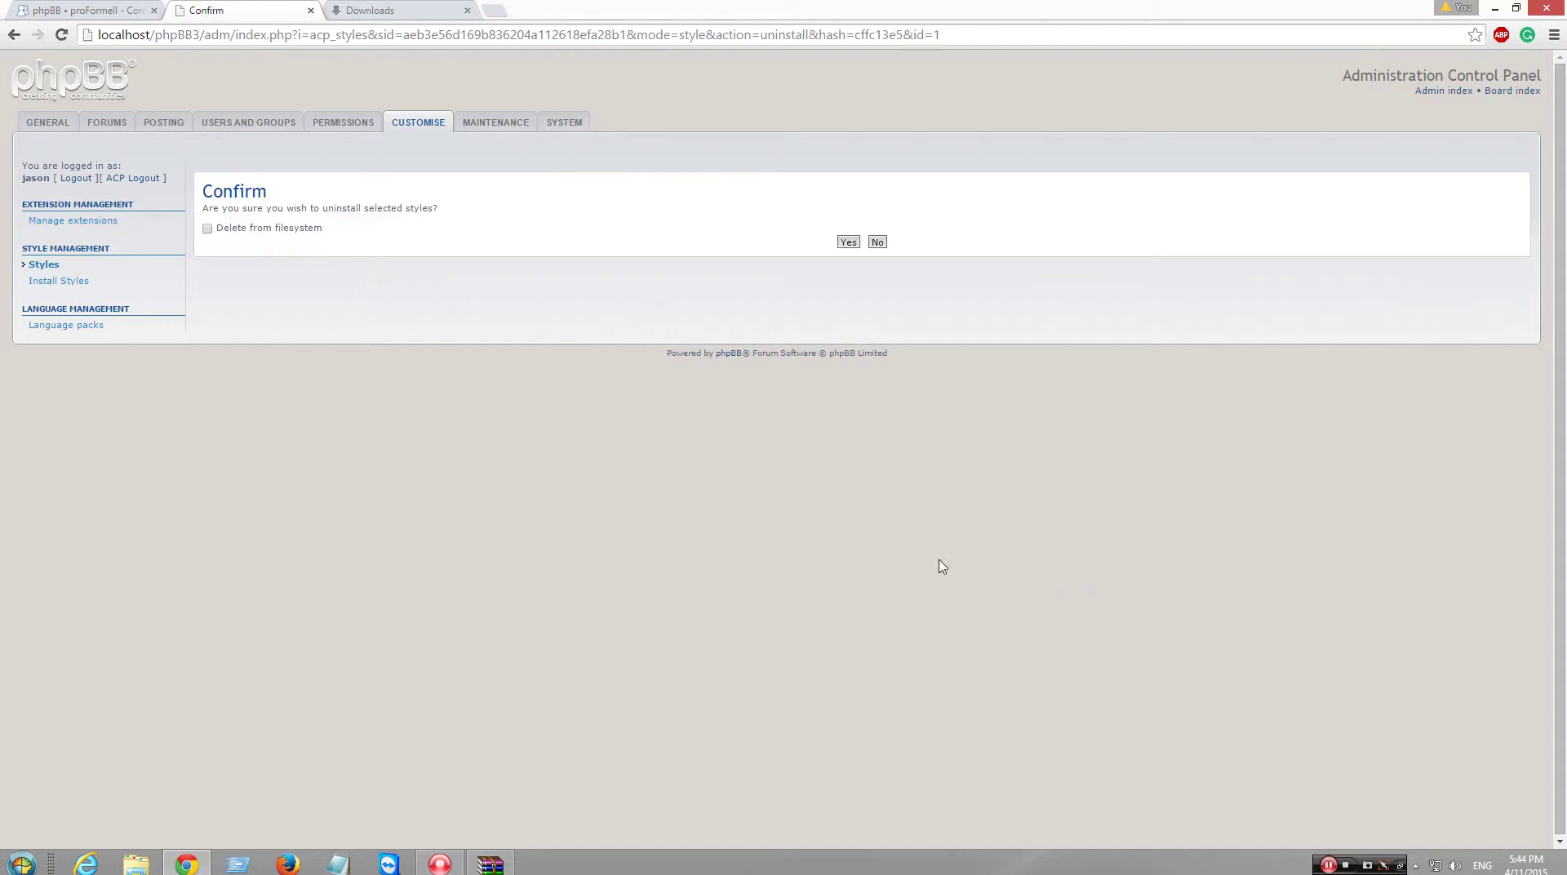
- Confirm uninstalling prosilver with Delete from filesystem ticked, then go back to the styles list
left_click(207, 229)
left_click(848, 243)
left_click(910, 225)
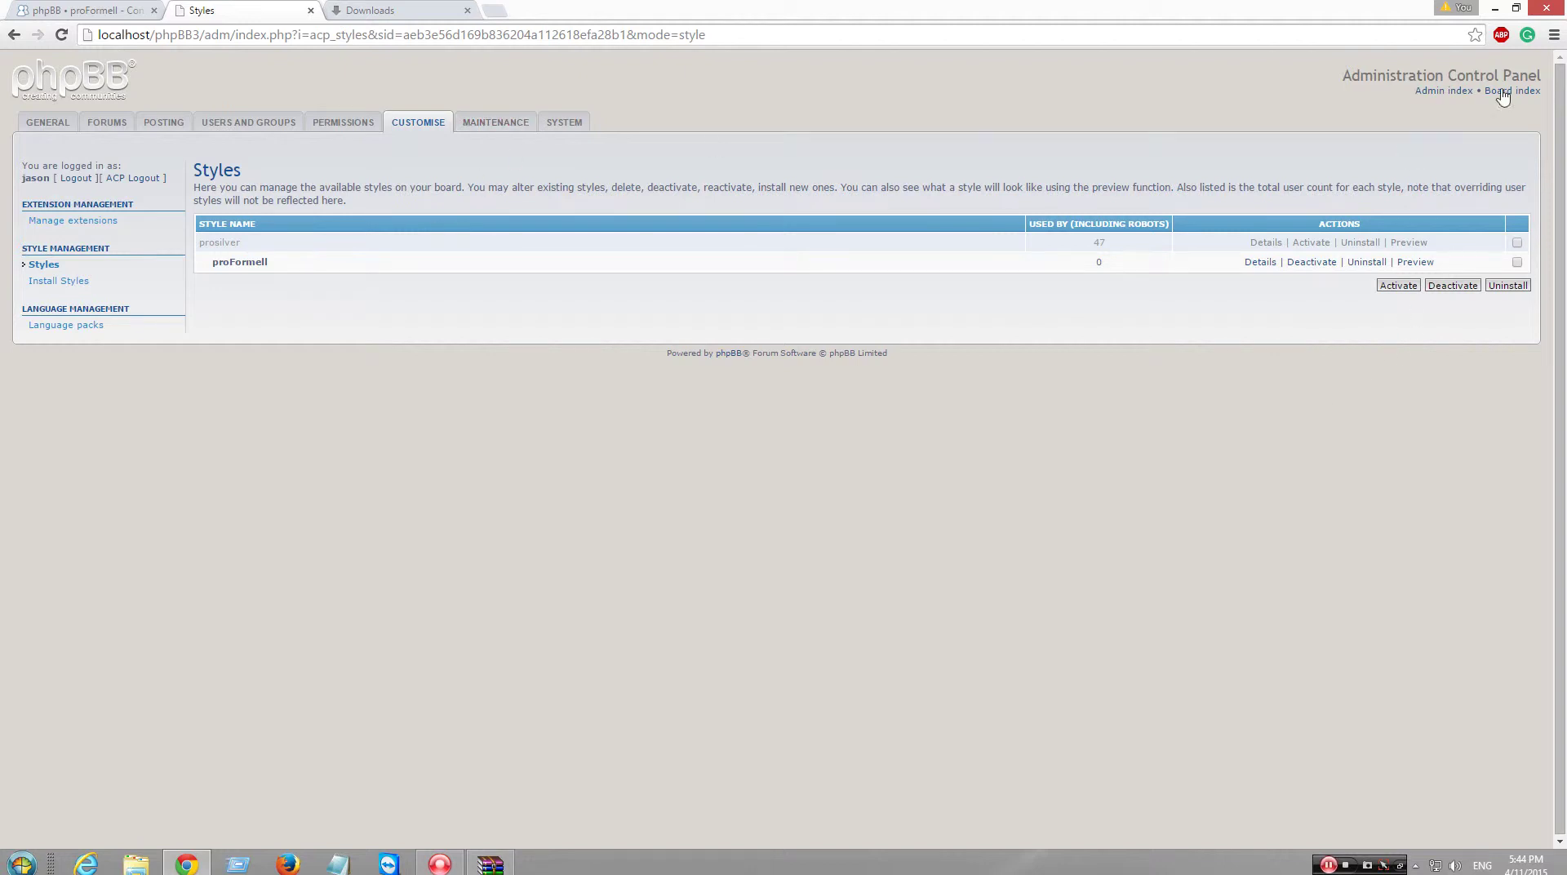
- View the board index, return to ACP Styles, then switch to Chrome's Downloads tab
left_click(1311, 242)
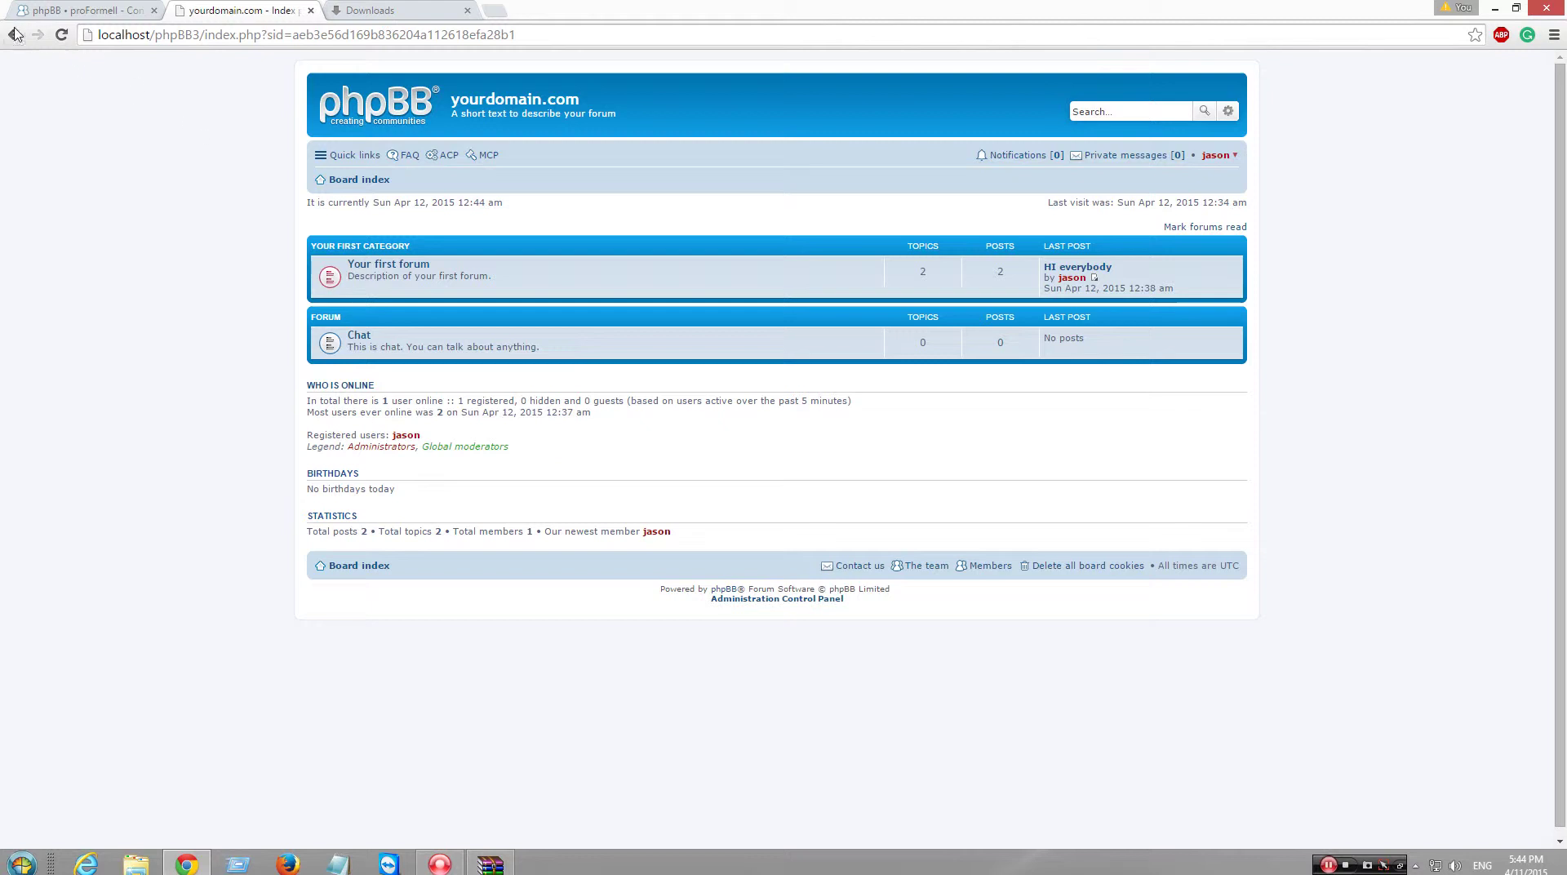
left_click(15, 35)
left_click(385, 9)
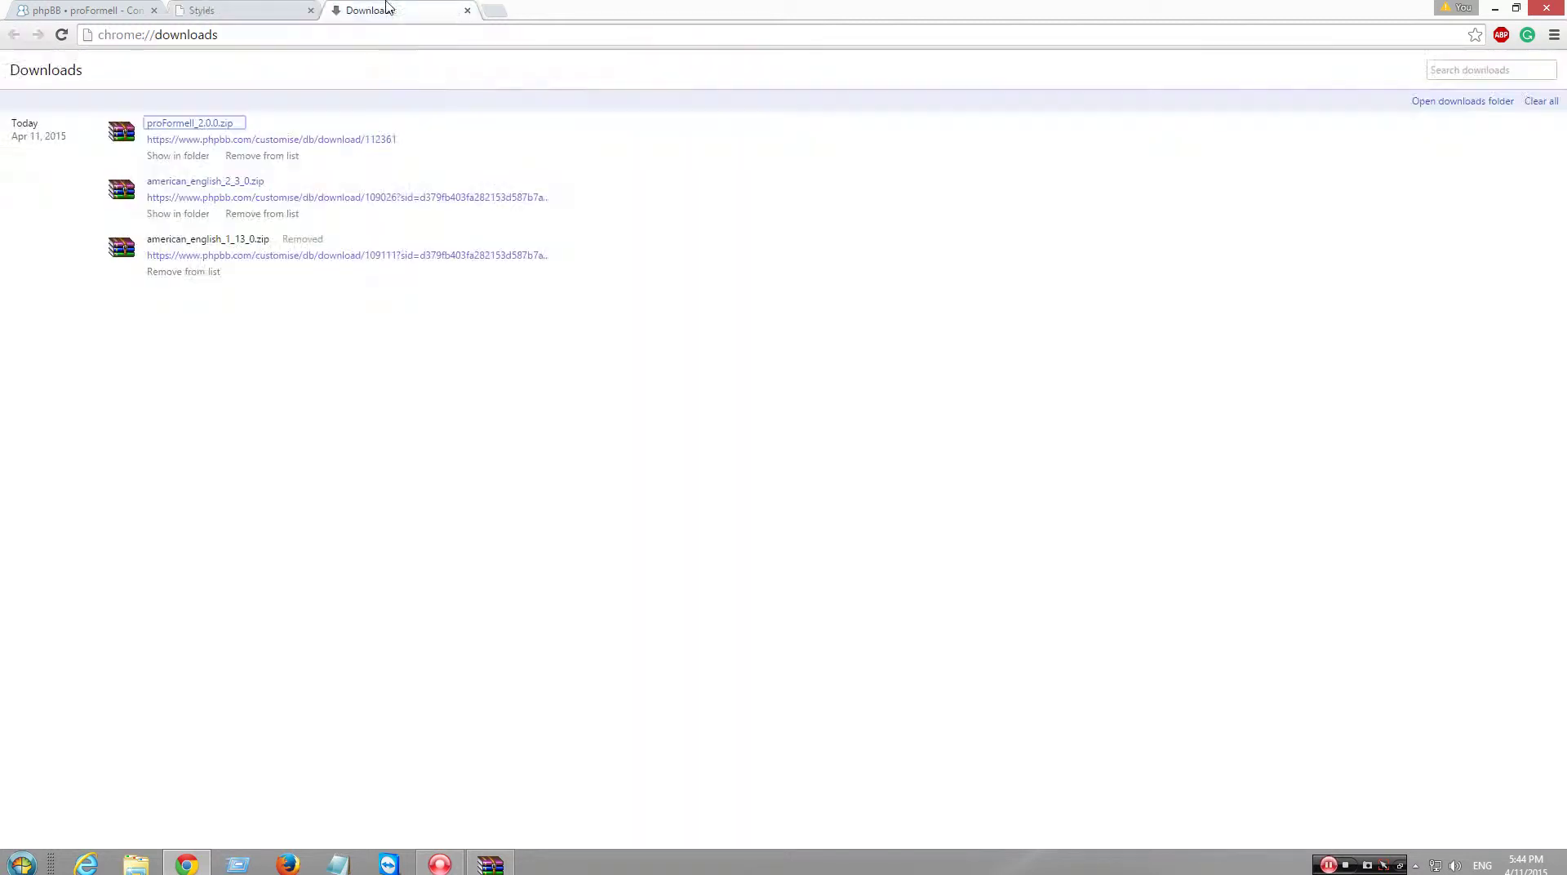
- Close Chrome's Downloads tab and look over the ACP index page
left_click(467, 11)
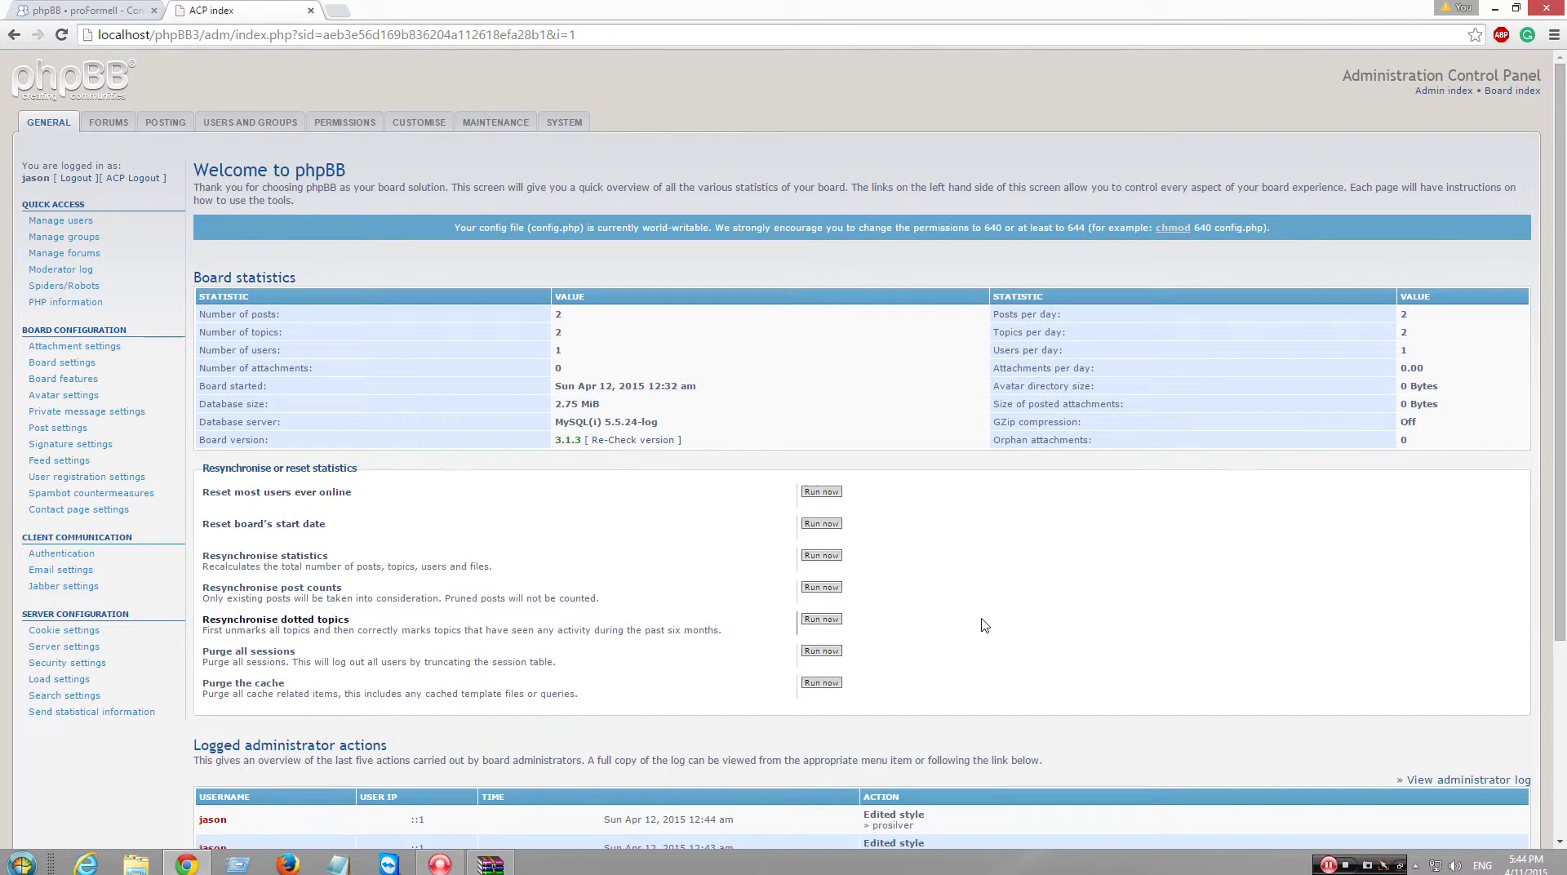
scroll(1009, 624, "down", 3)
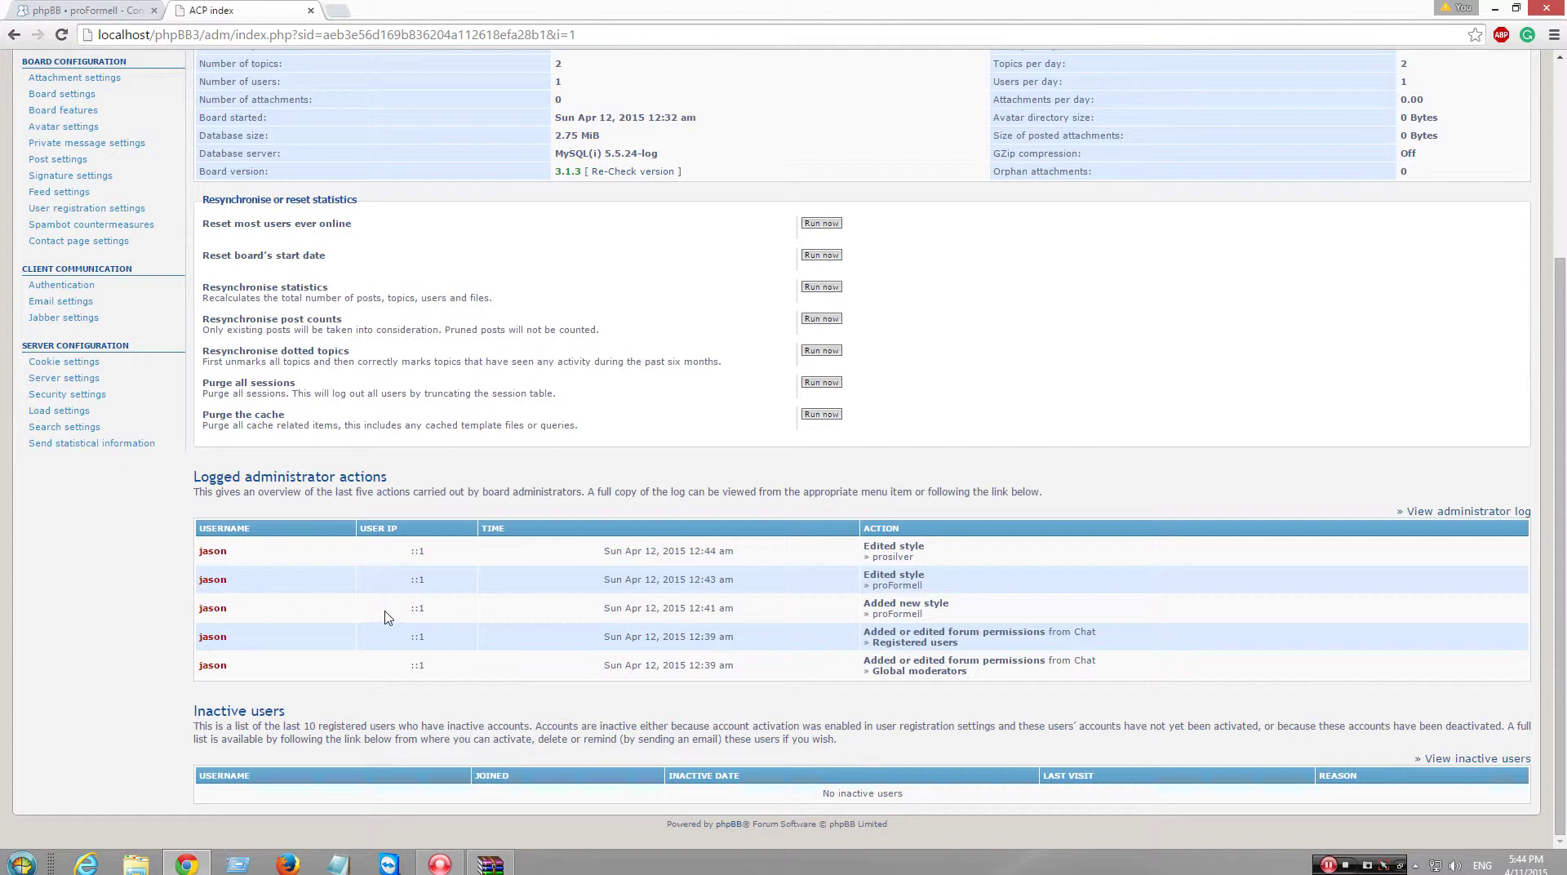
scroll(378, 605, "up", 3)
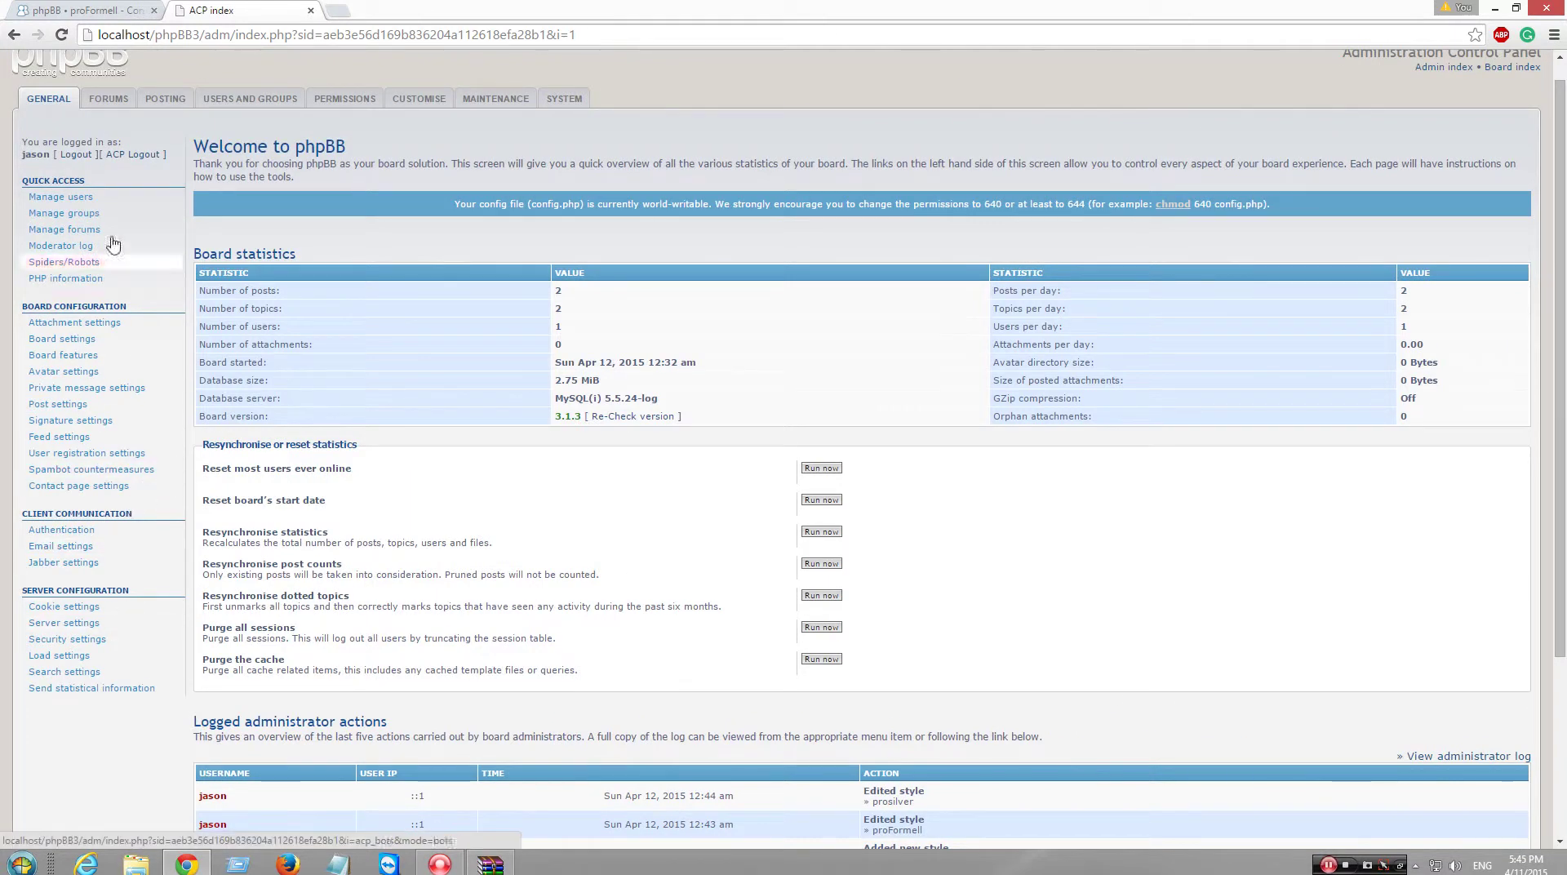
- Visit Forums and Customise > Styles, then open the Maintenance admin log
left_click(109, 98)
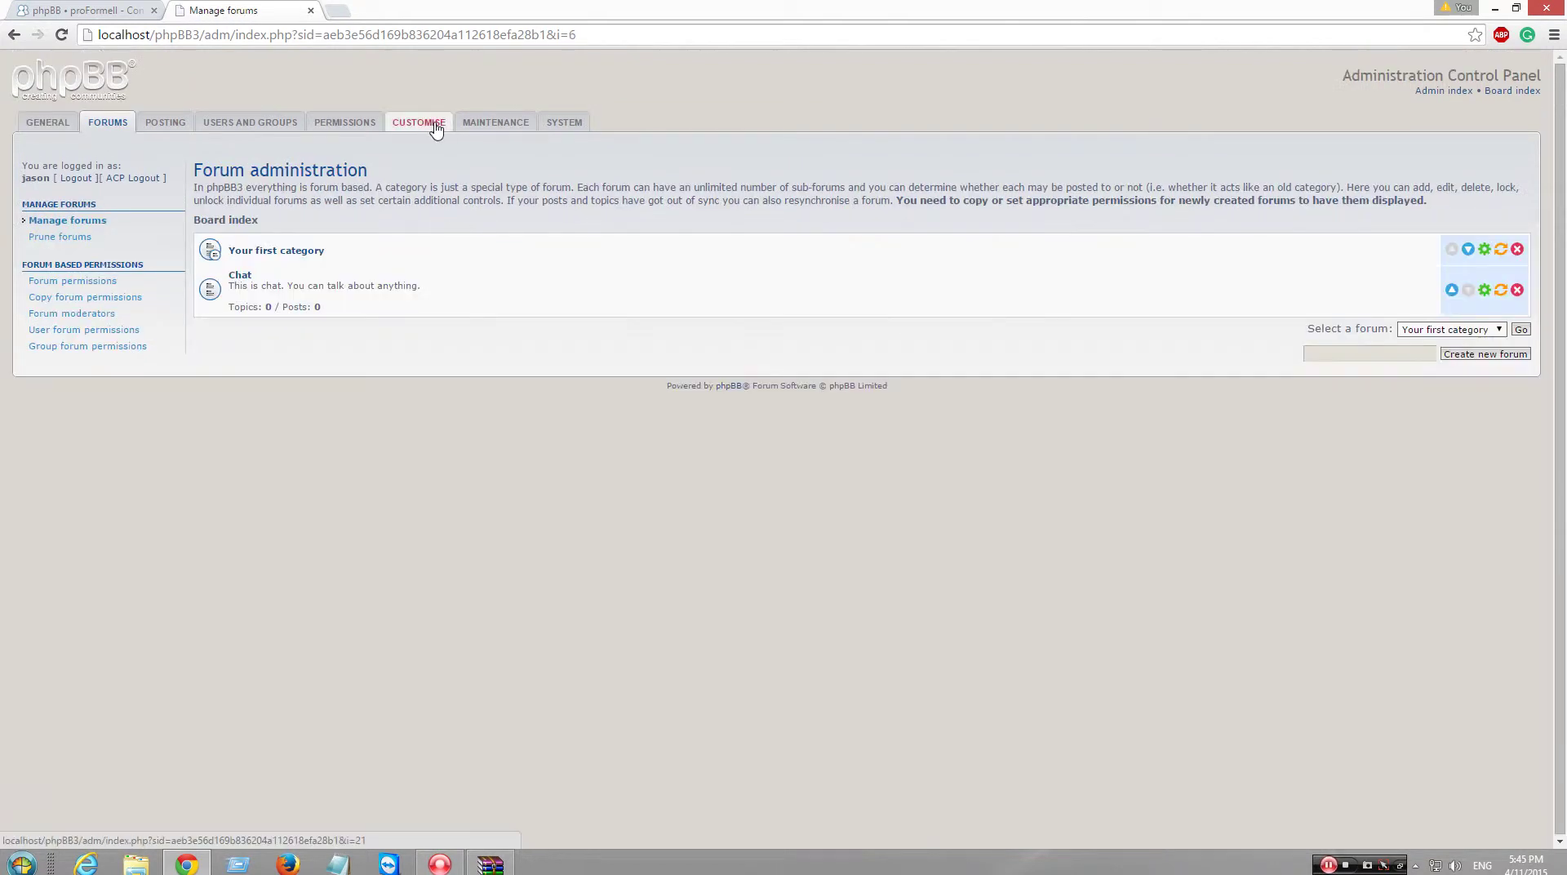
left_click(435, 126)
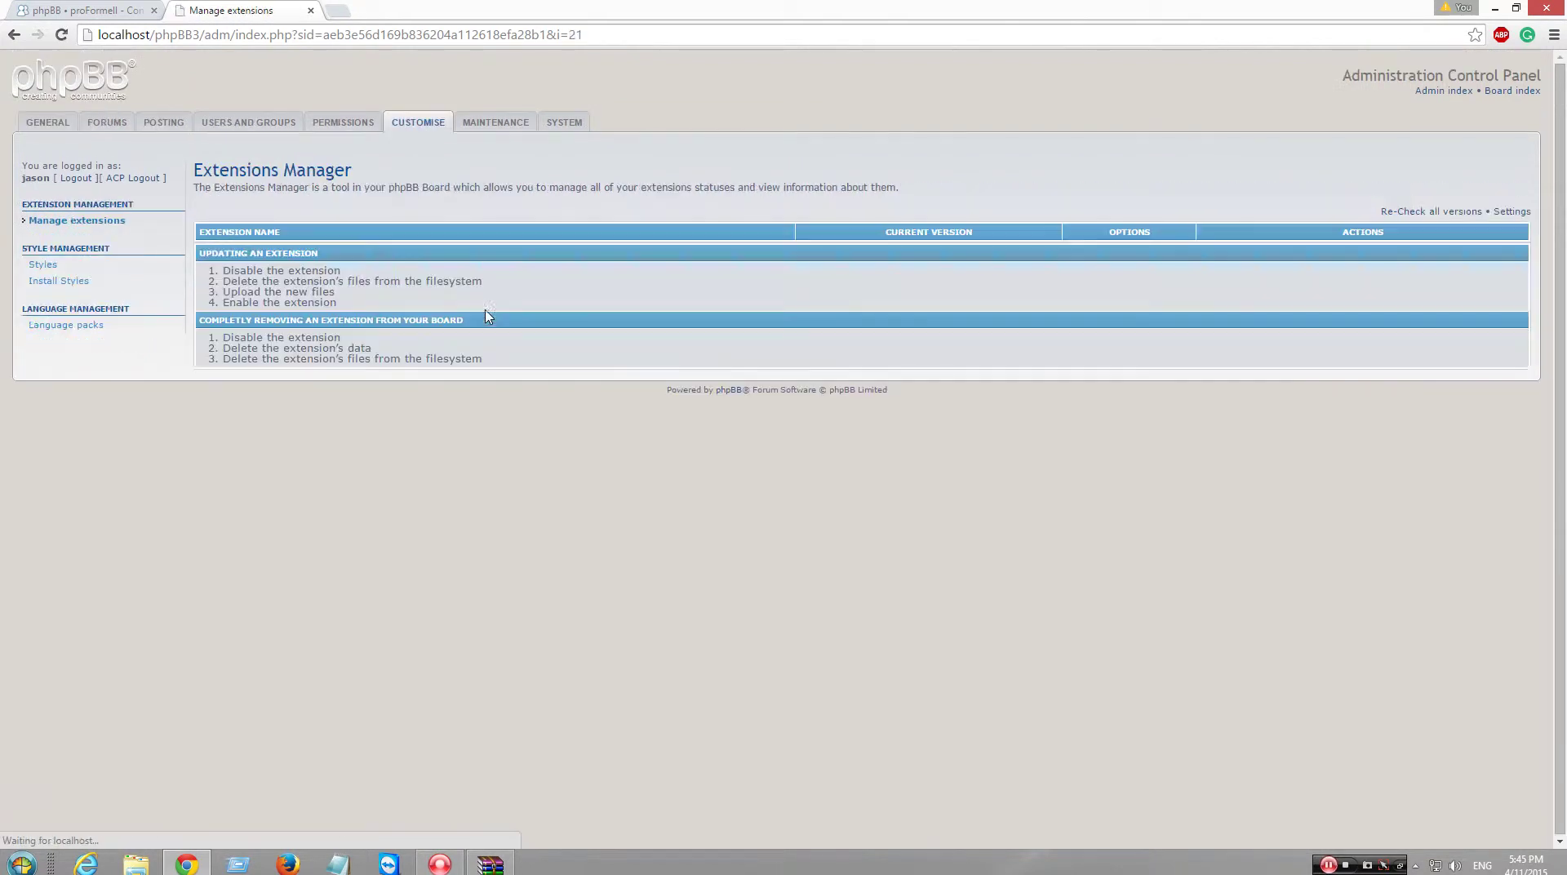
left_click(58, 280)
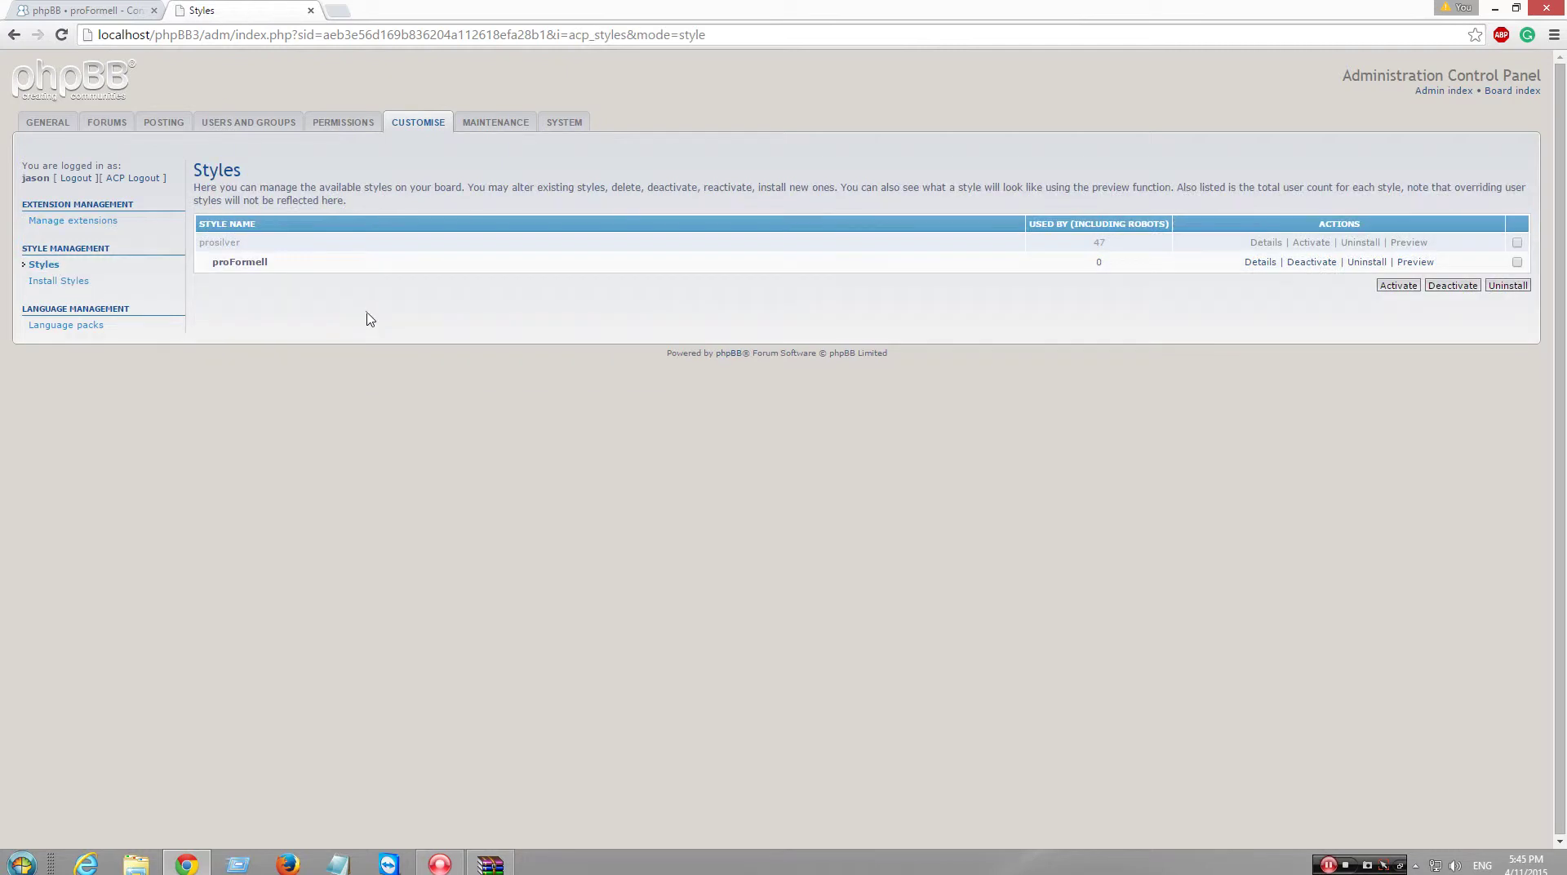
left_click(495, 124)
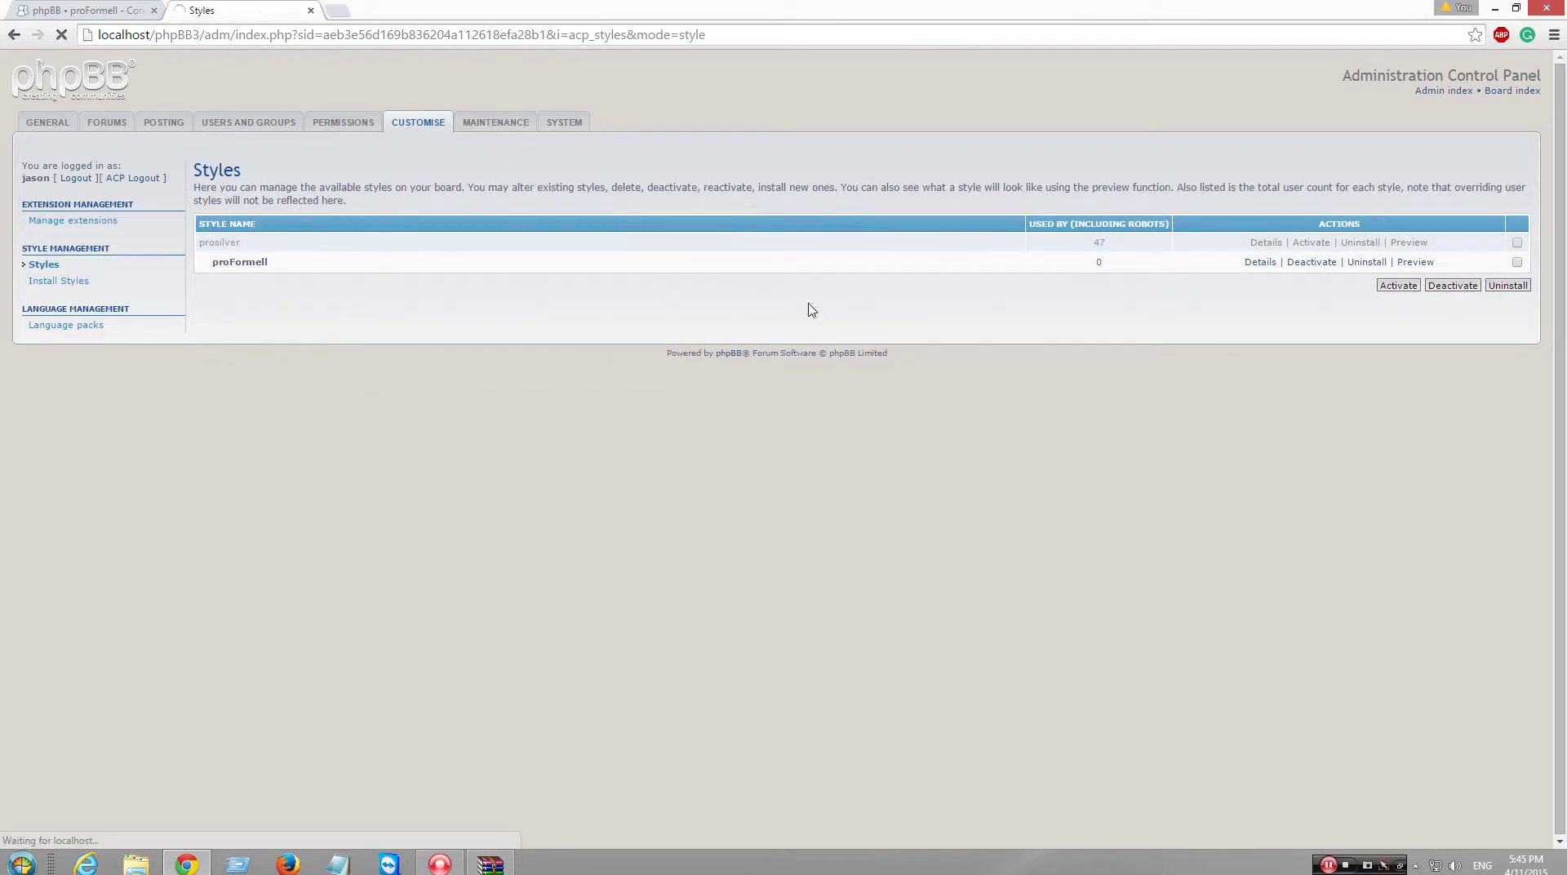